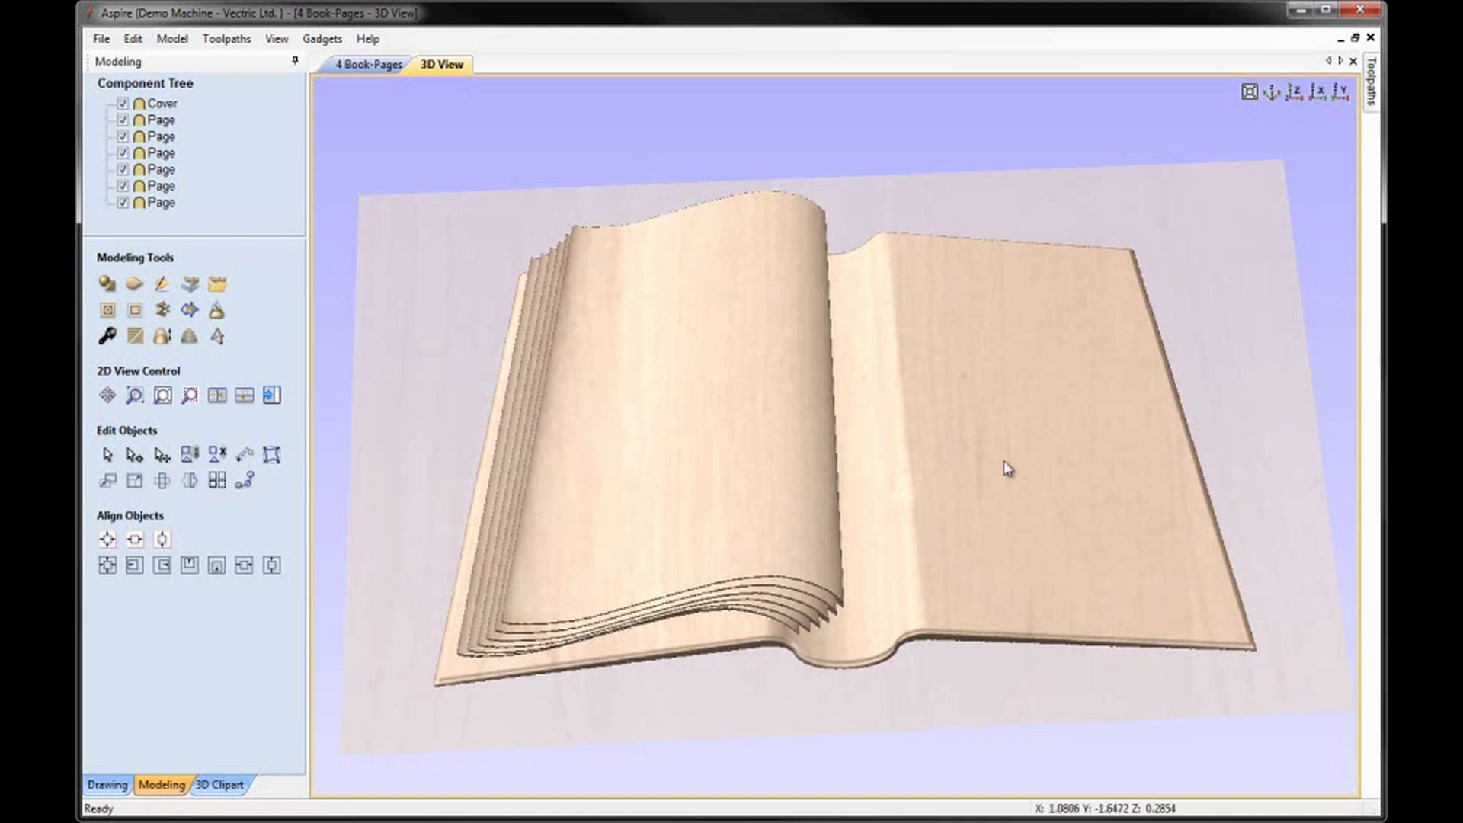
Tile the 2D and 3D views horizontally and focus both on the lower end of the book's spine.
left_click(1296, 92)
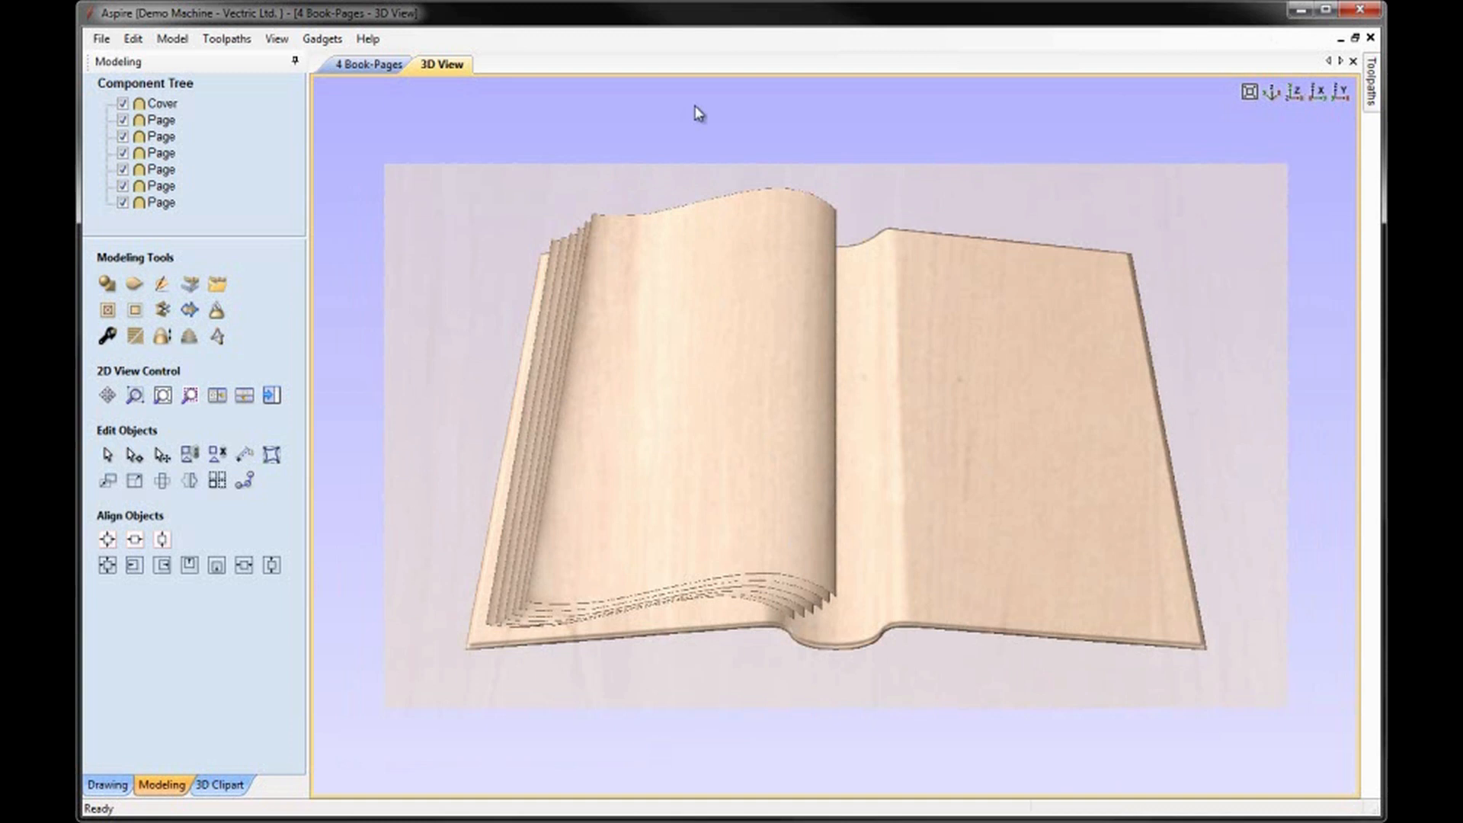
left_click(278, 38)
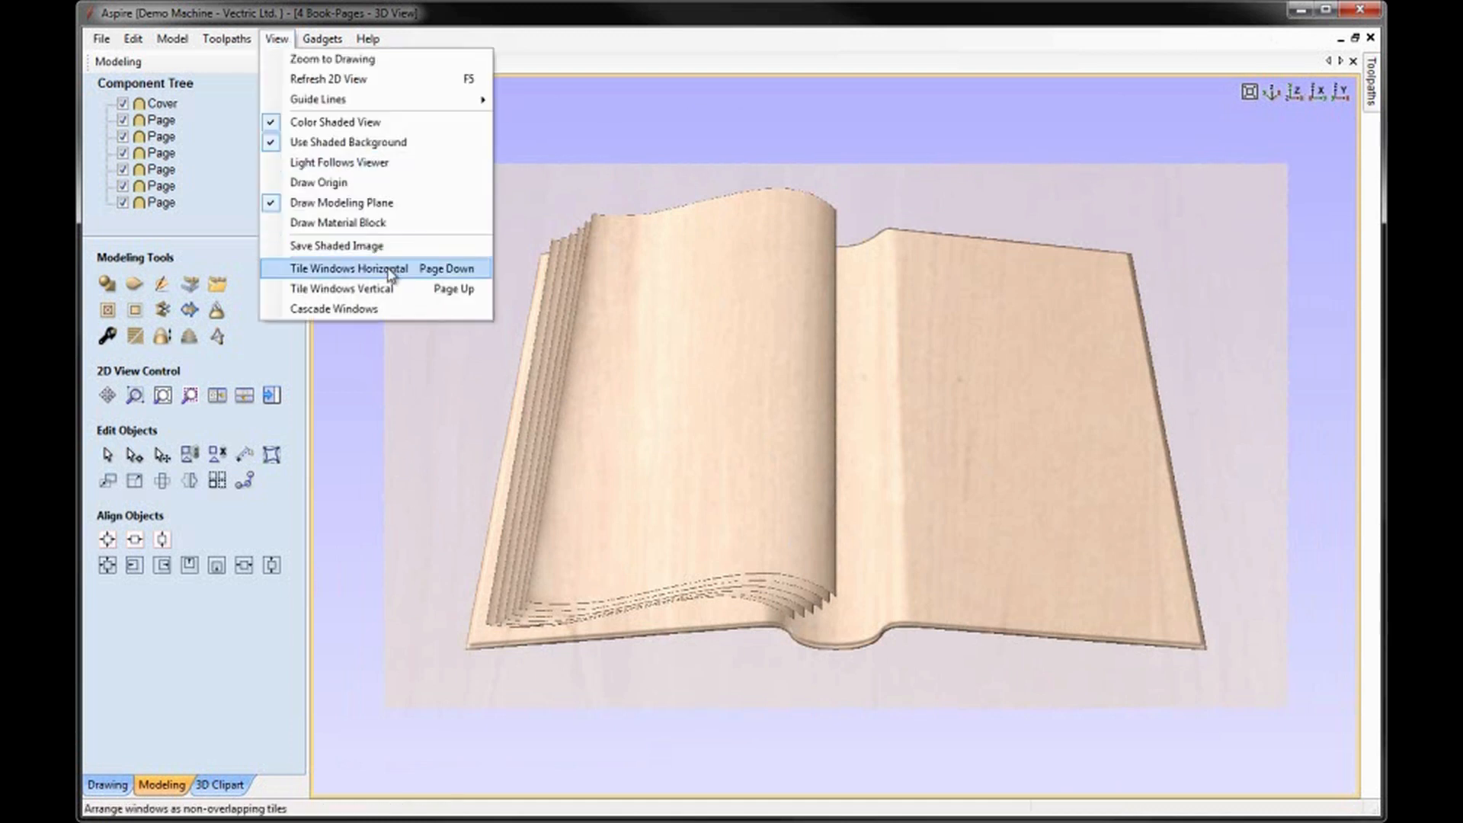
left_click(378, 268)
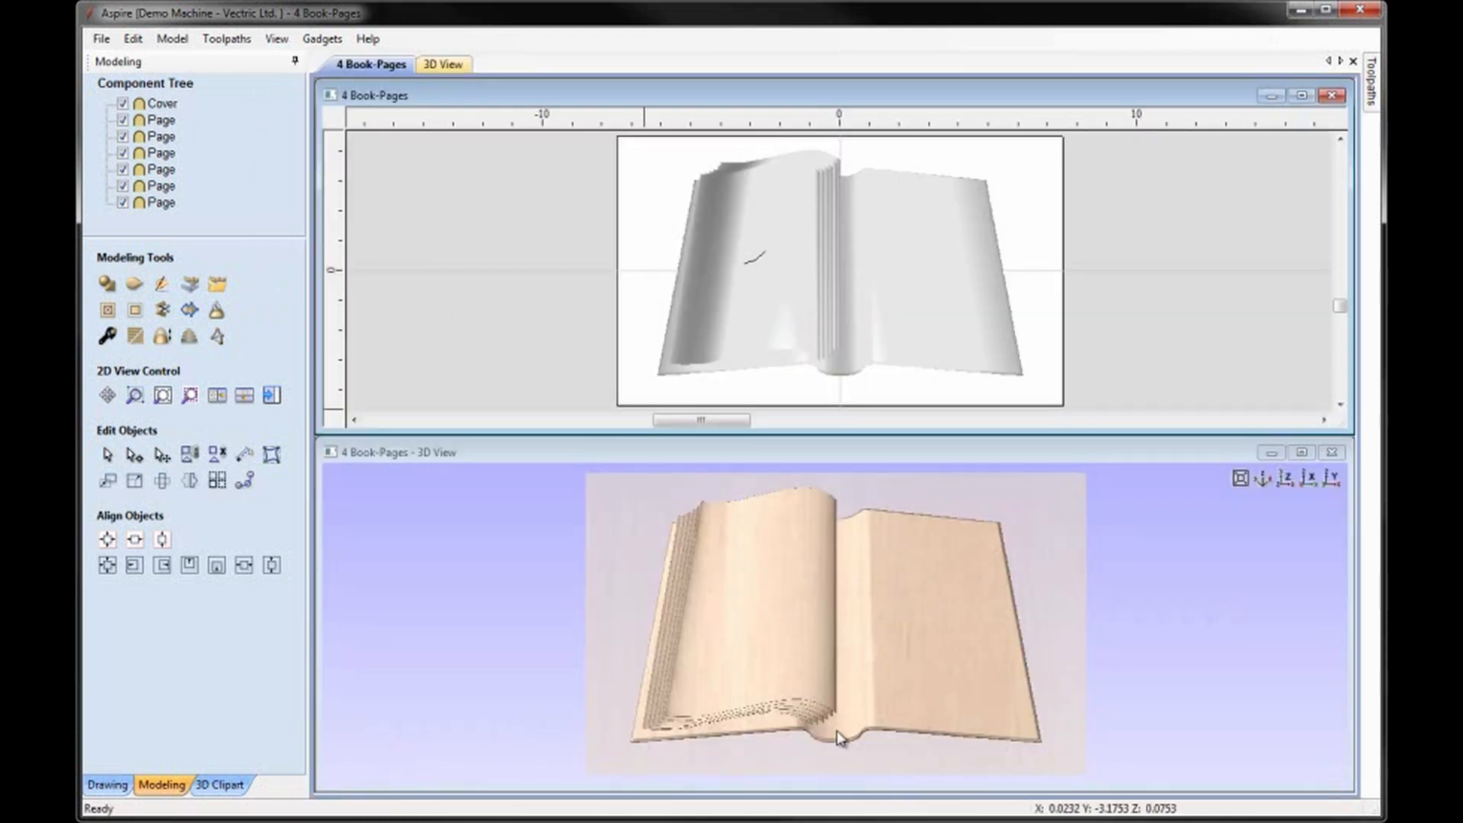
left_click(828, 685)
scroll(828, 685, "up", 5)
left_click_drag(826, 678, 829, 469)
scroll(829, 470, "up", 2)
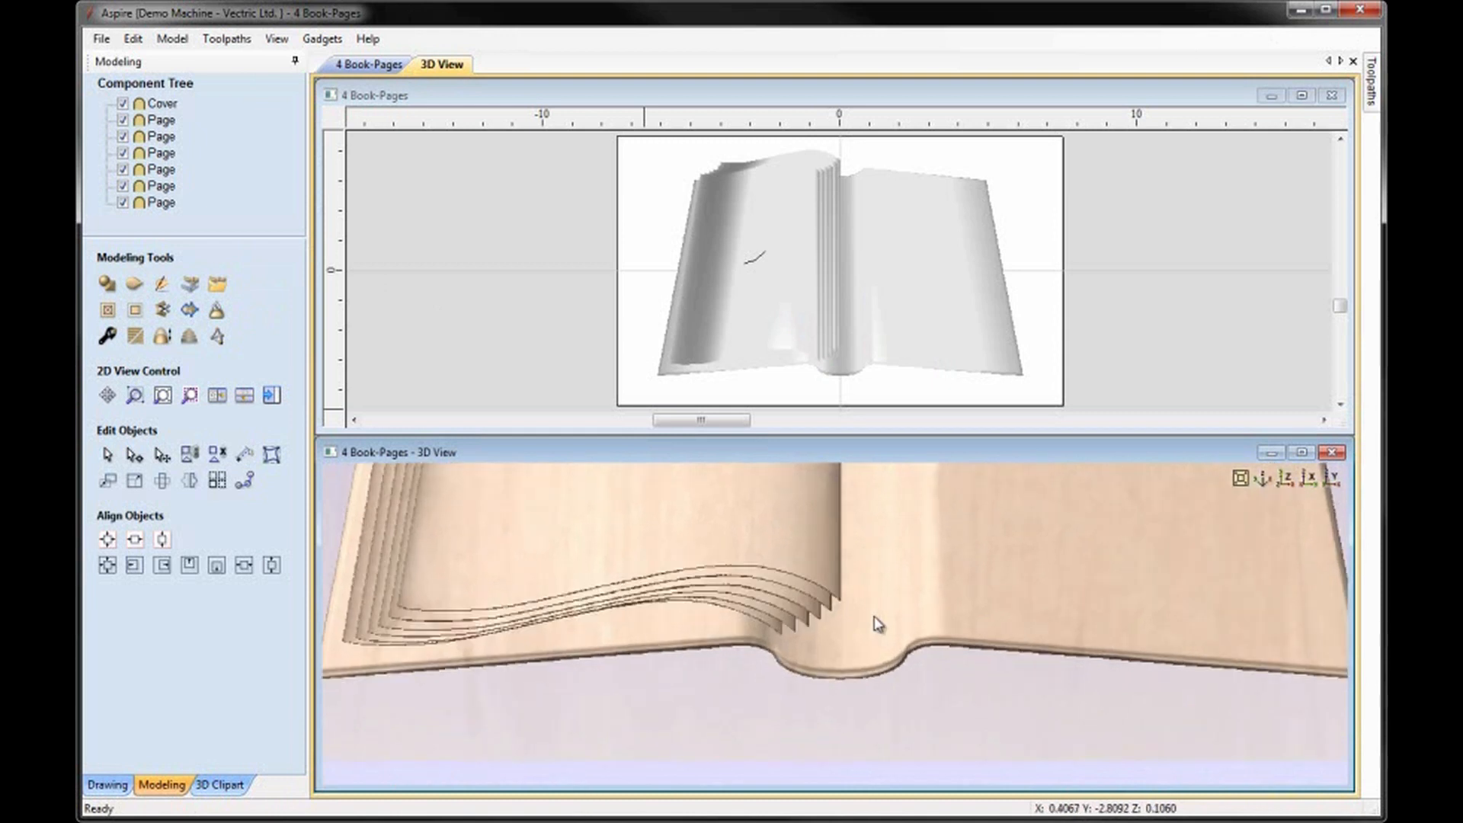
left_click(901, 395)
scroll(816, 368, "up", 3)
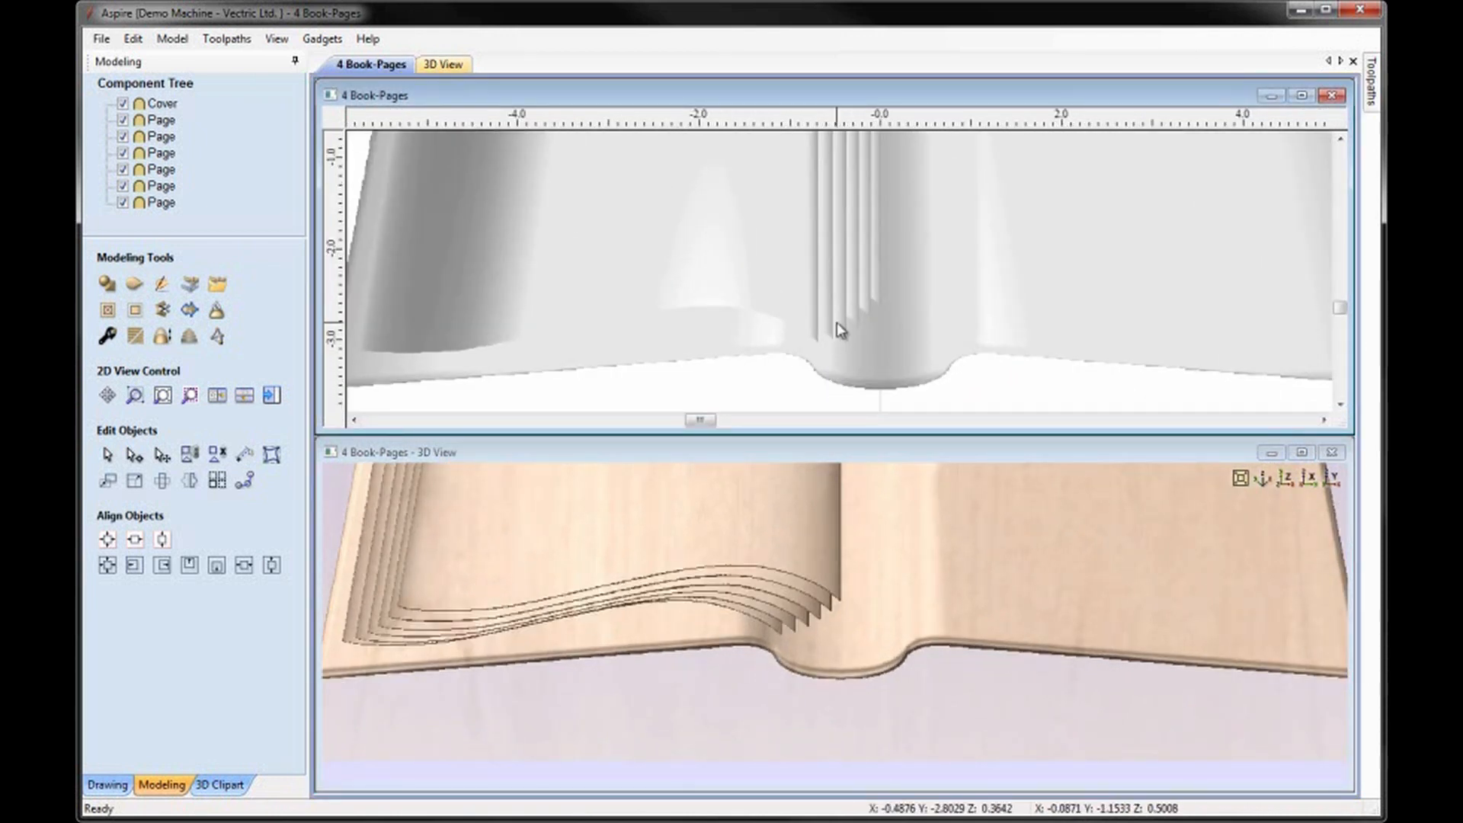
Distort the second page from the top of the stack with a bounding box envelope, moving its lower-right corner slightly inward.
left_click(867, 302)
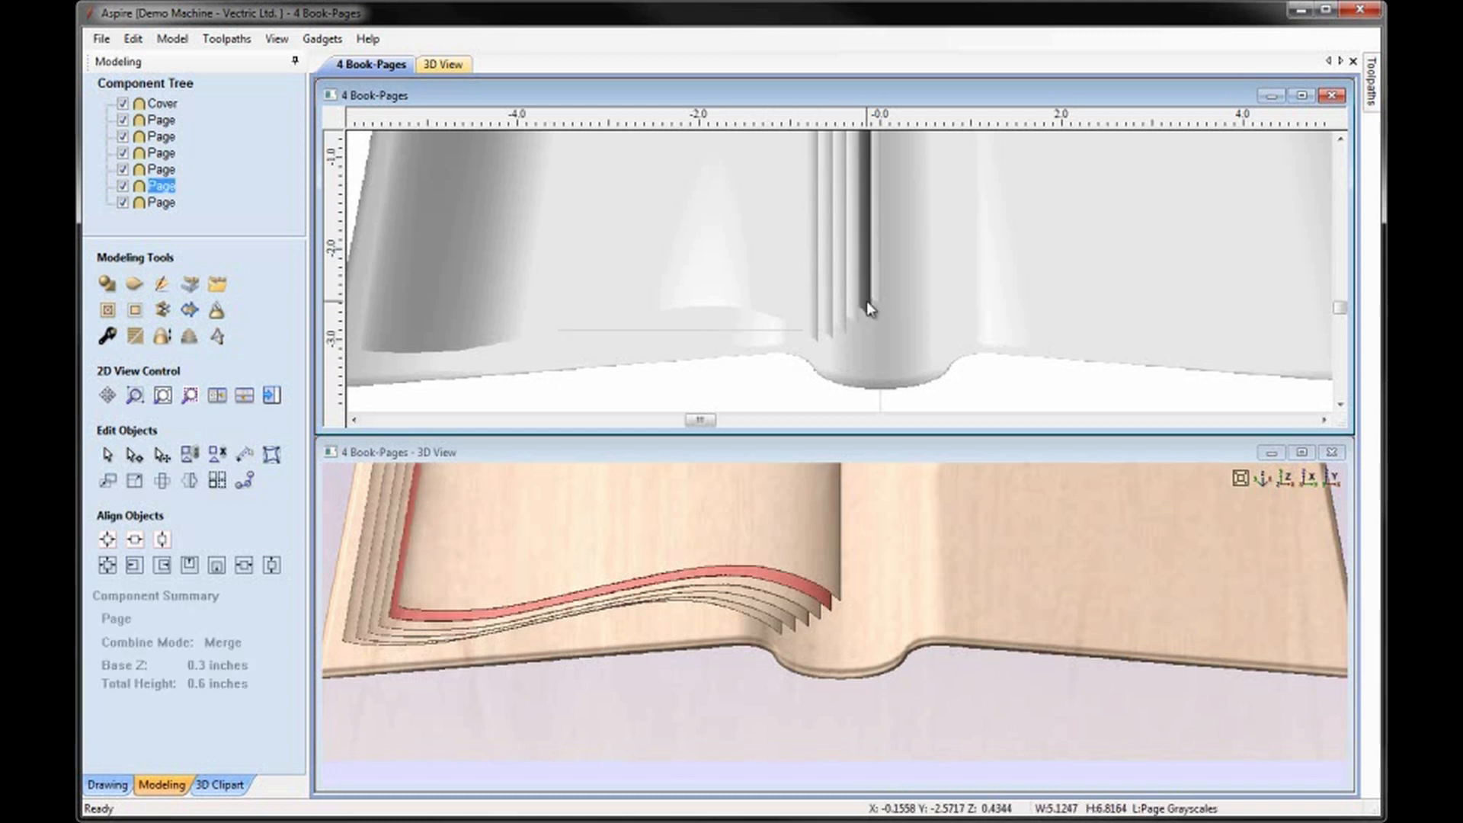
left_click(273, 457)
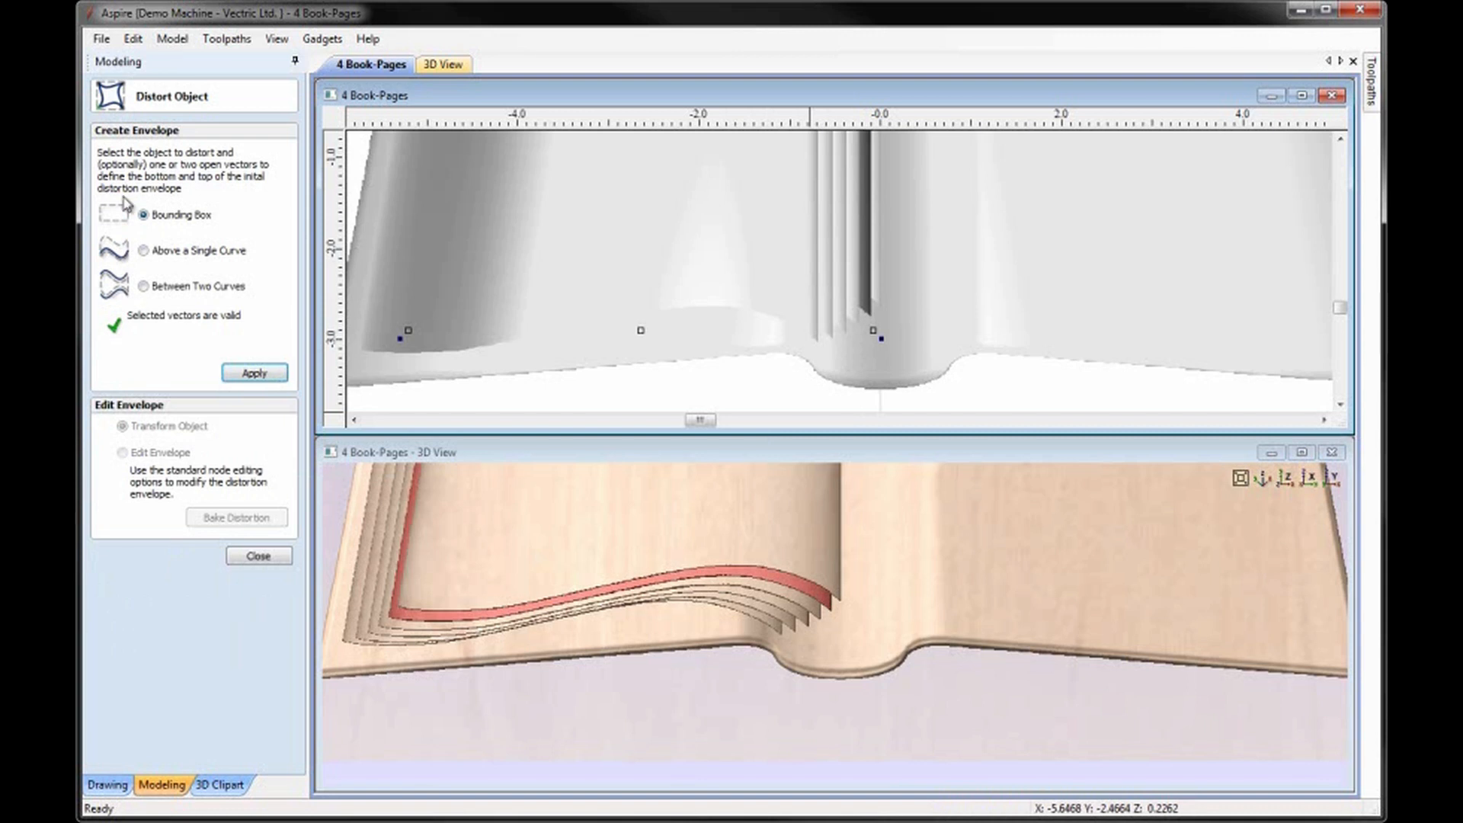
left_click(247, 372)
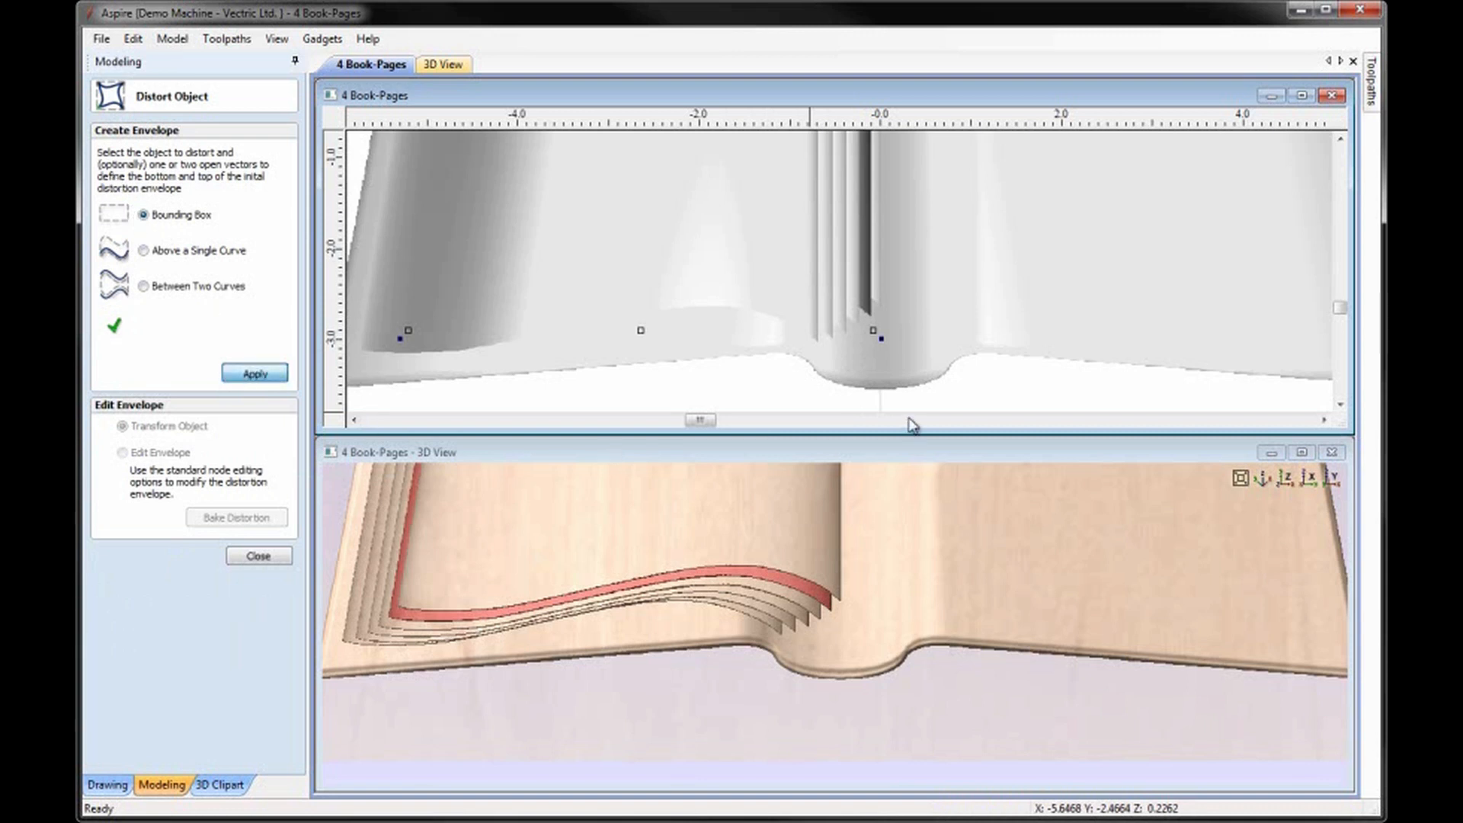
left_click(871, 330)
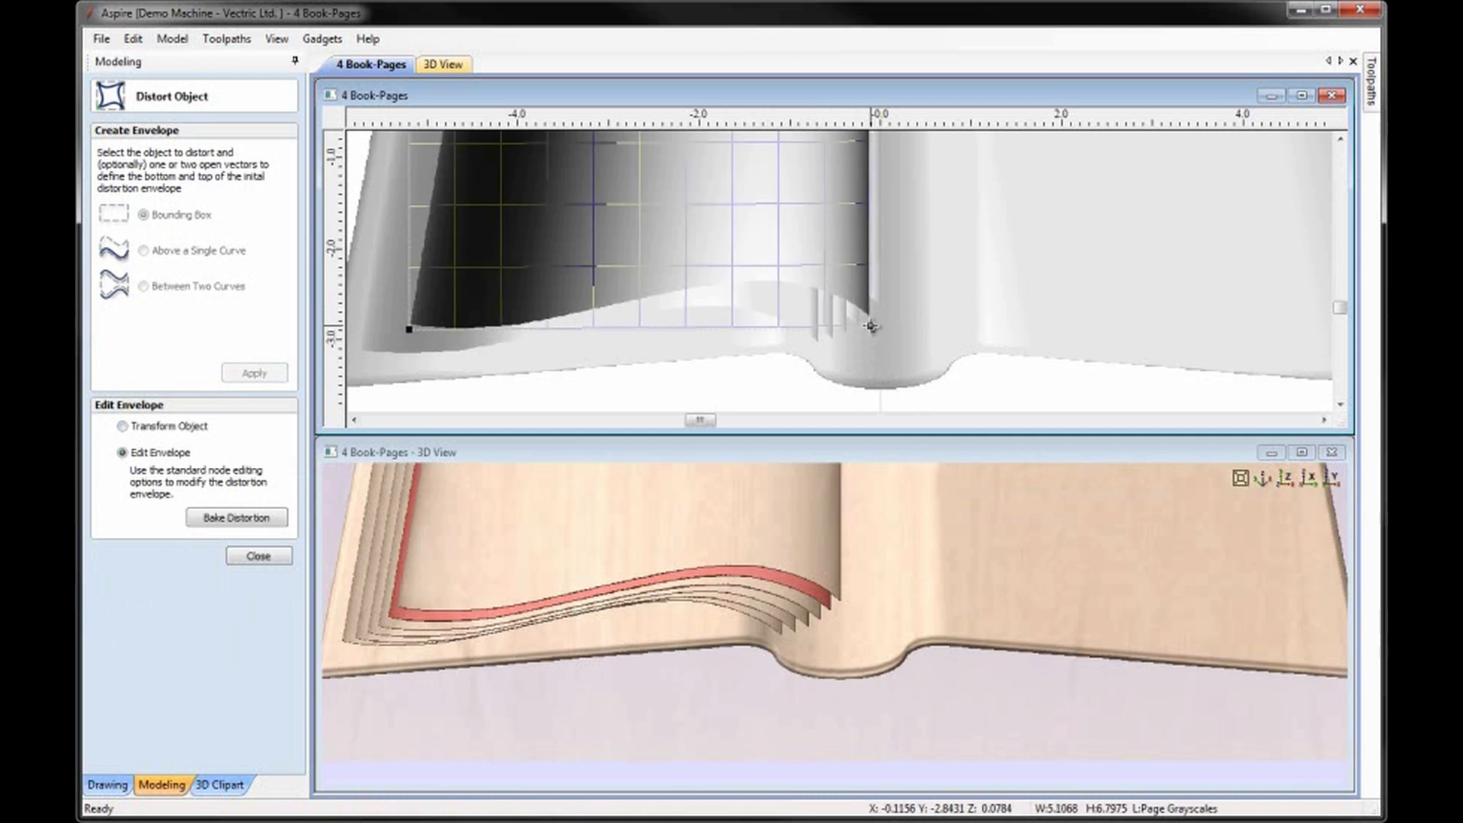
left_click_drag(873, 334, 865, 322)
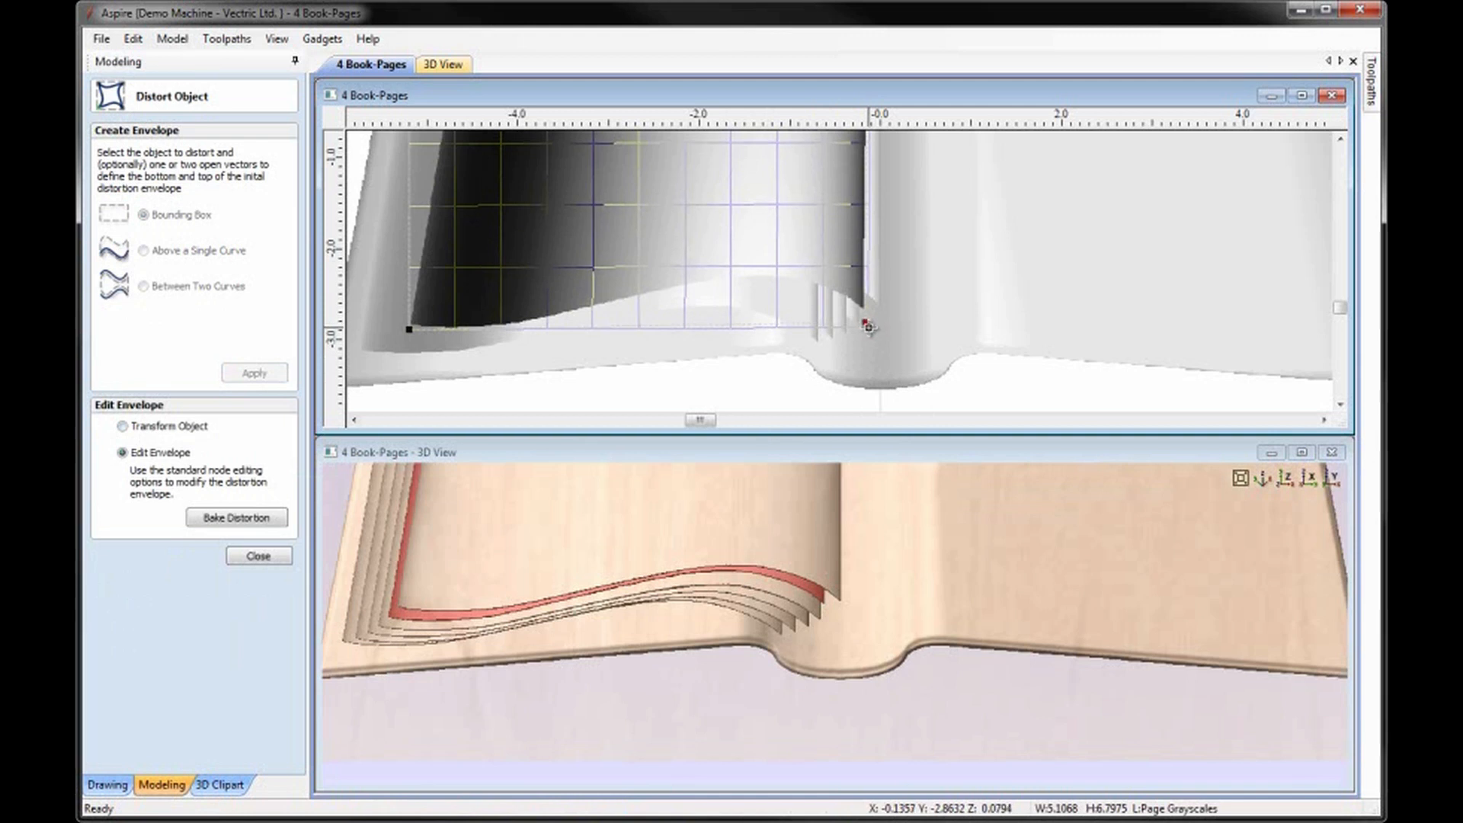
left_click(871, 336)
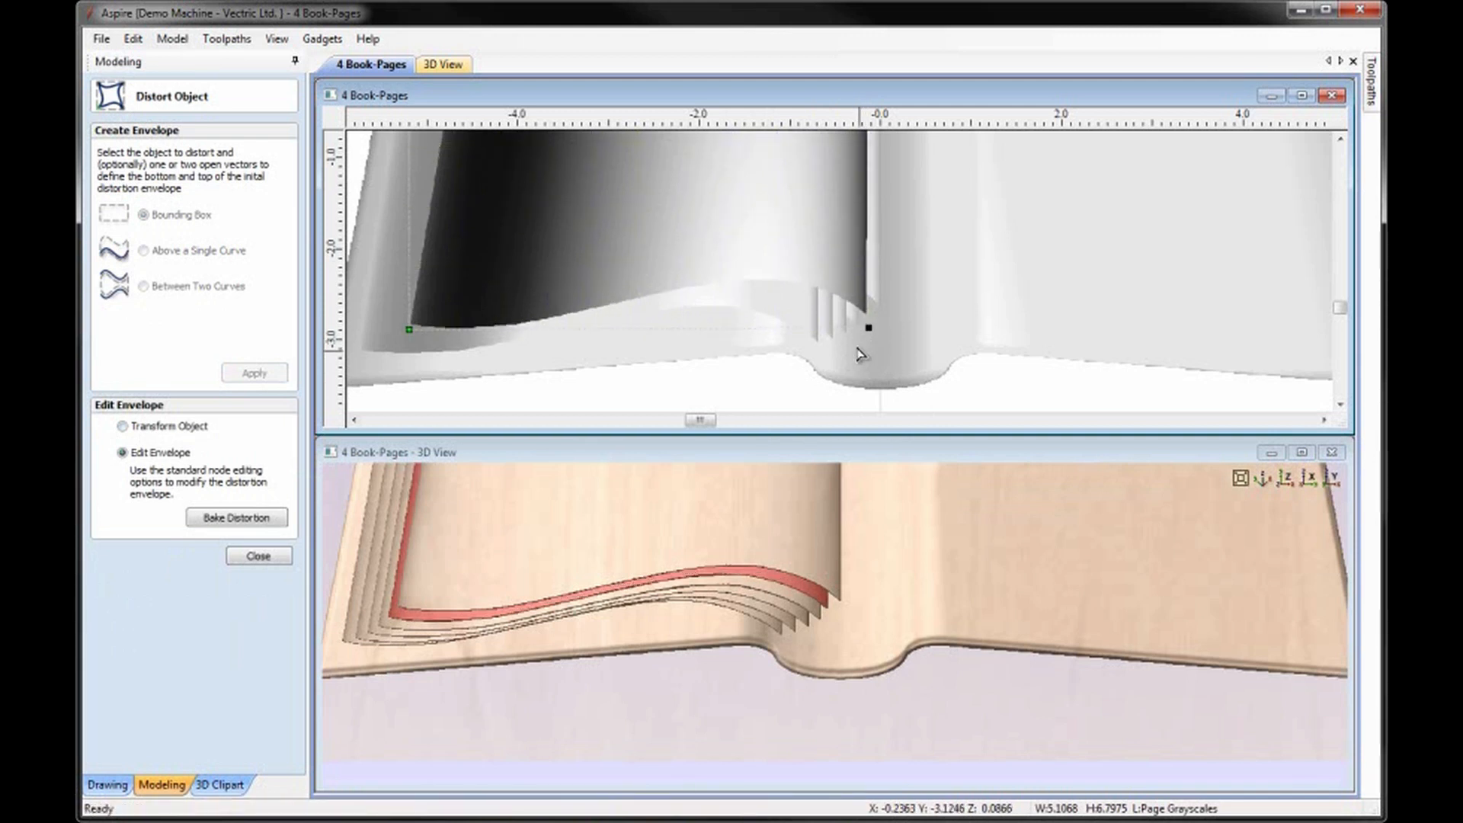
left_click(857, 326)
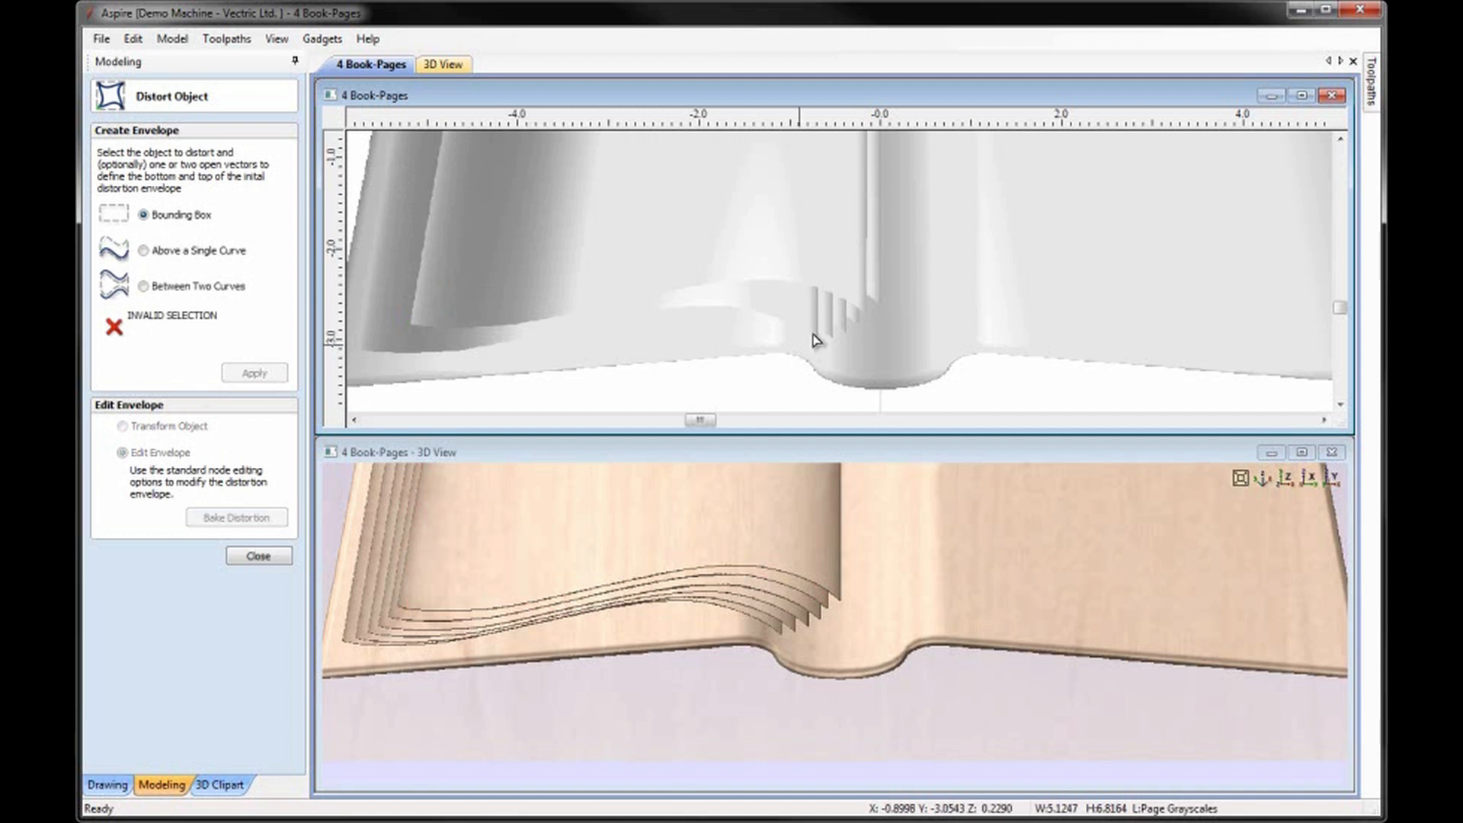
Apply a bounding box distortion envelope to the third page and shift its lower-right corner node slightly up and left.
left_click(852, 323)
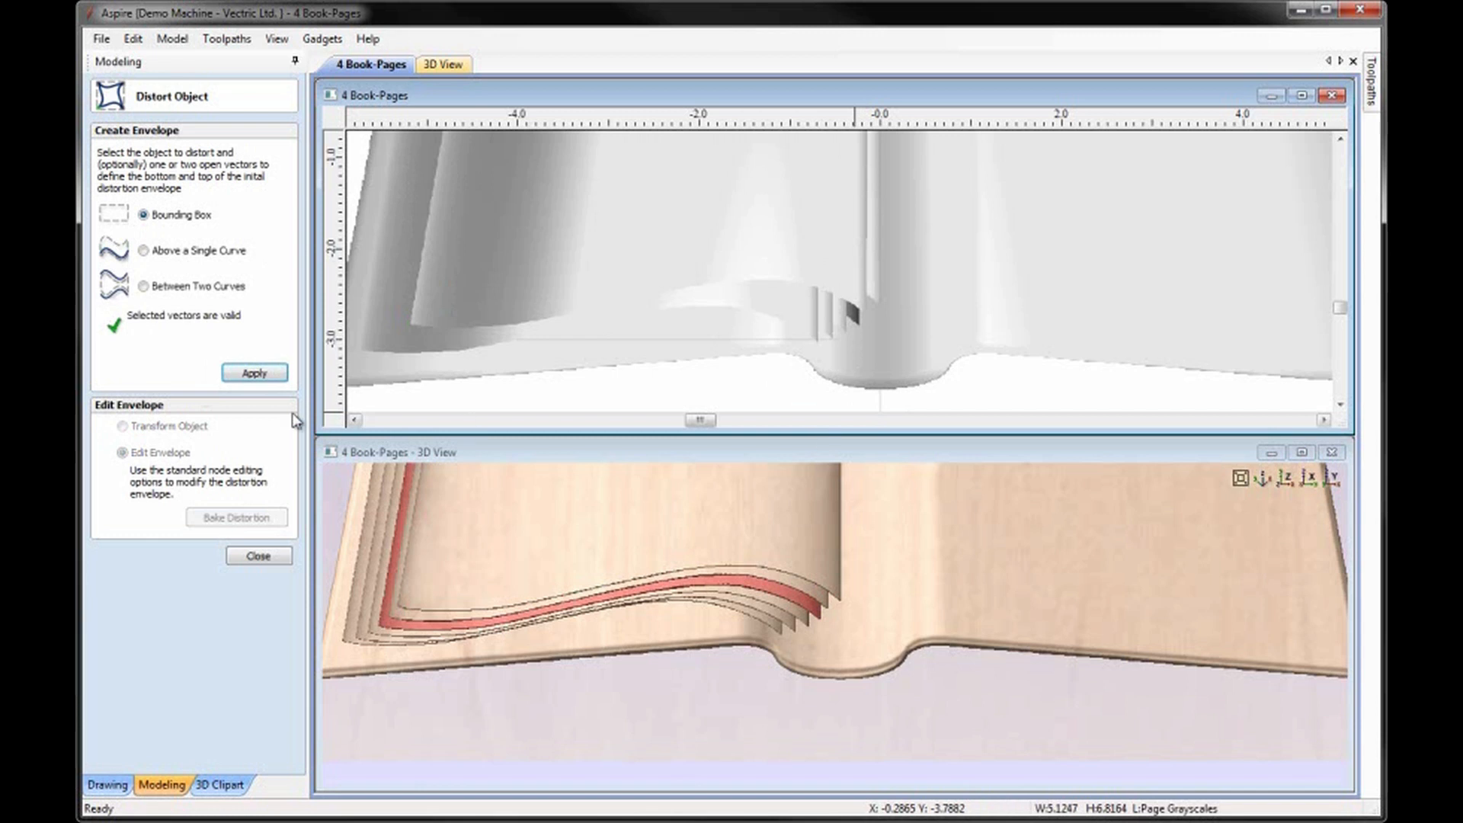
left_click(254, 374)
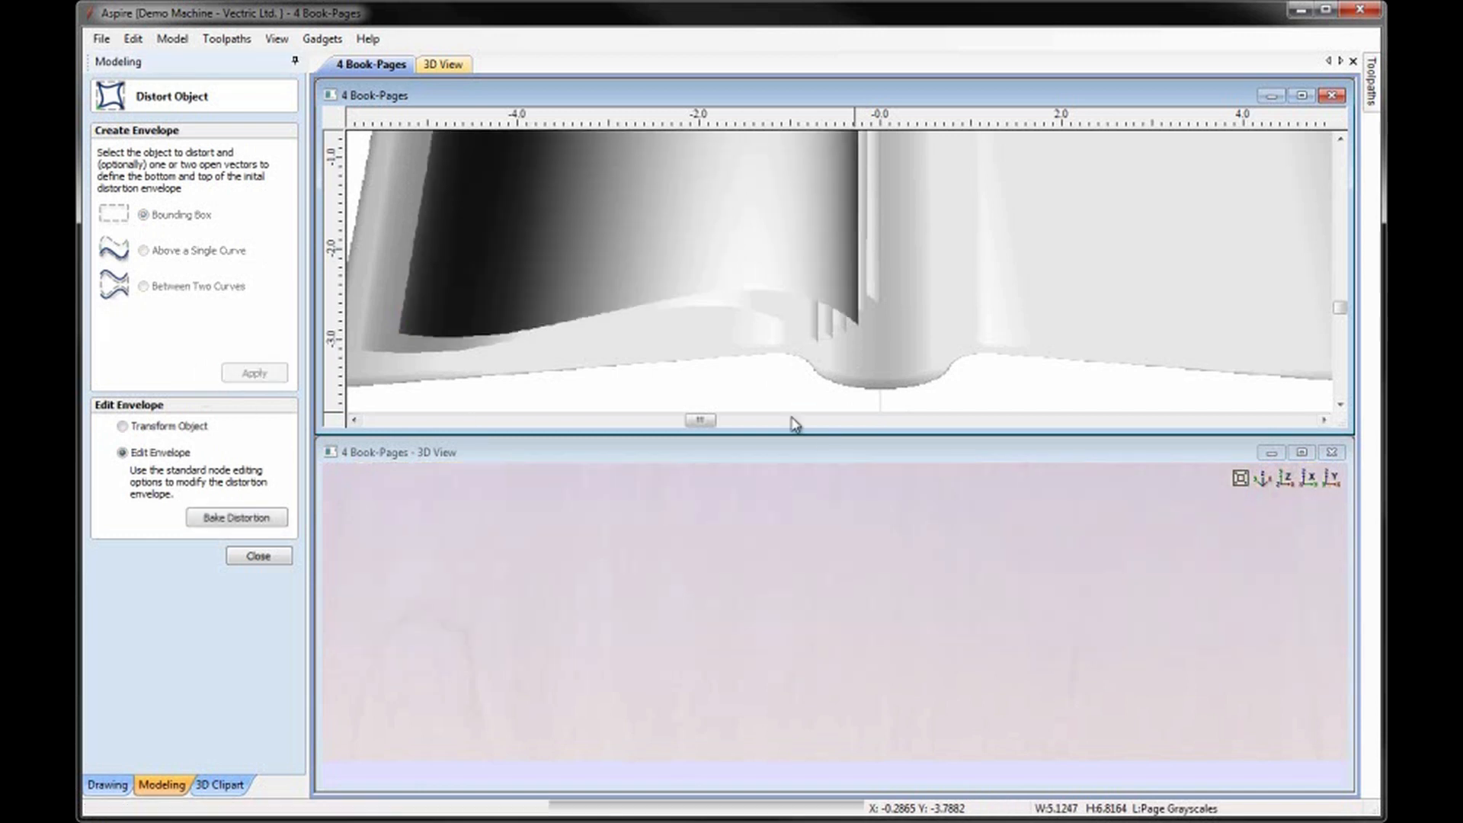
left_click(861, 340)
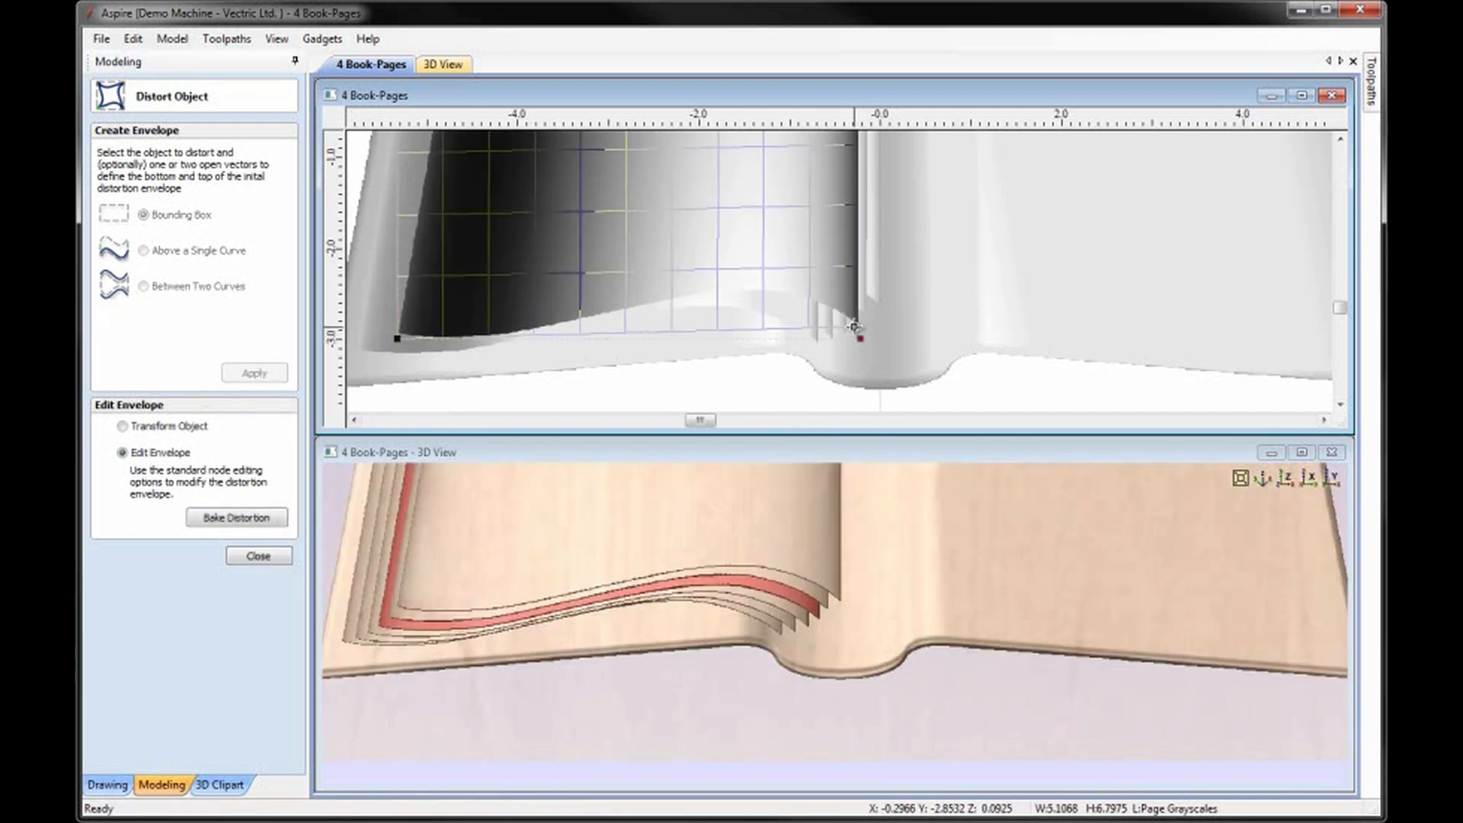
left_click_drag(860, 341, 855, 334)
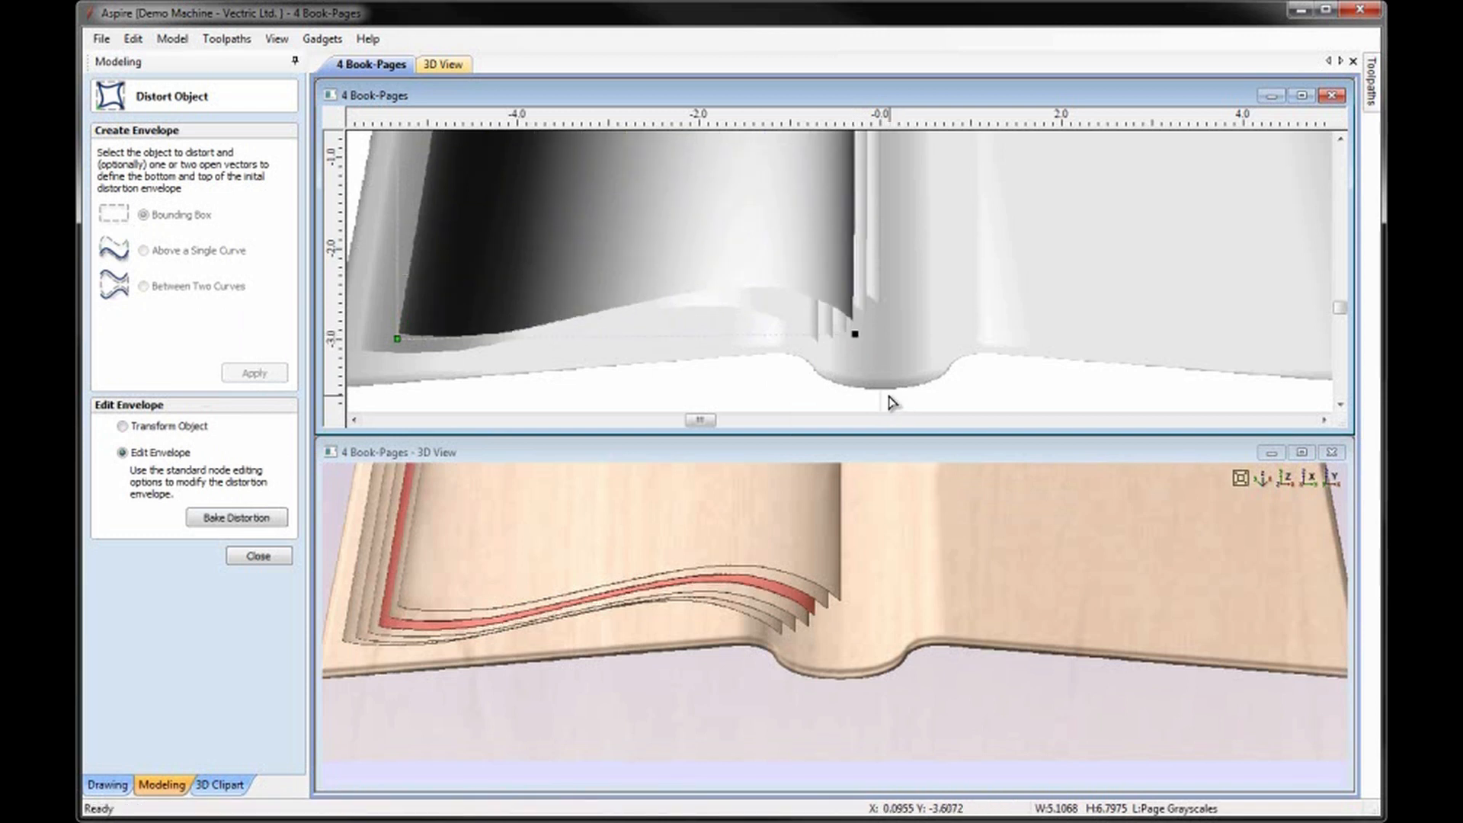
left_click(854, 333)
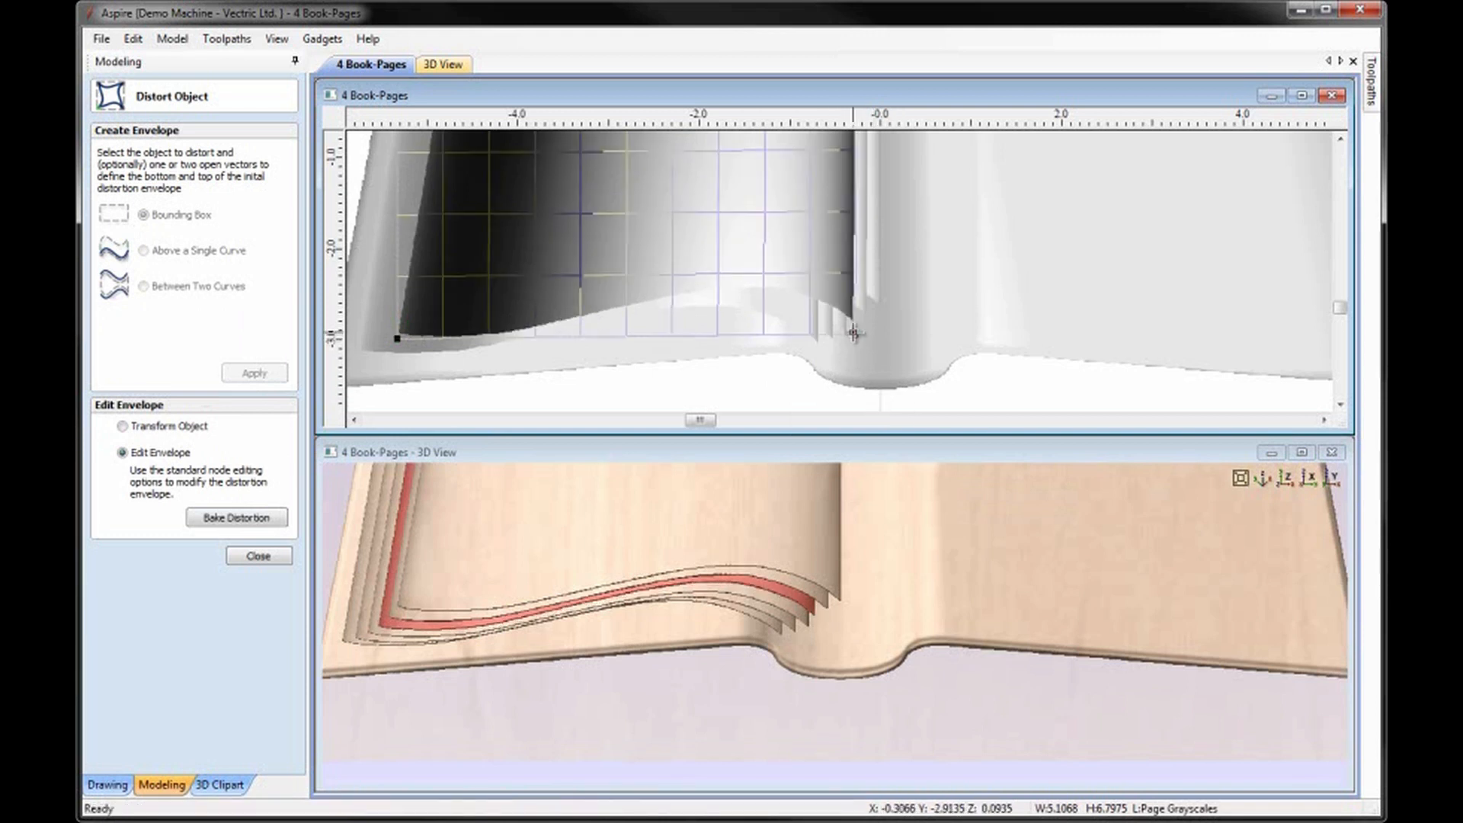
left_click_drag(854, 333, 851, 331)
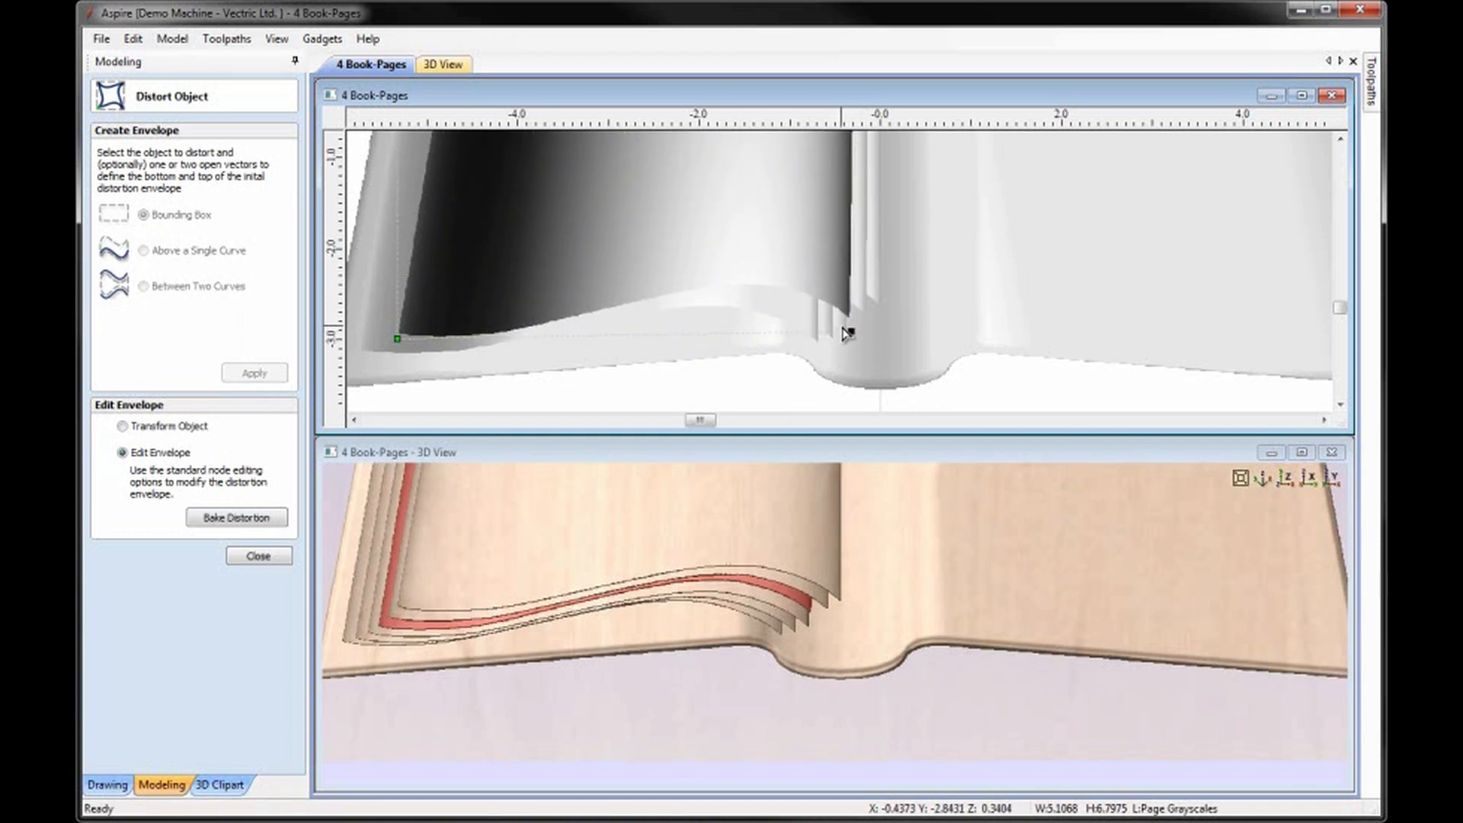
Apply a bounding box distortion envelope to the fourth page and move its lower-right corner node slightly left.
left_click(844, 333)
left_click(844, 333)
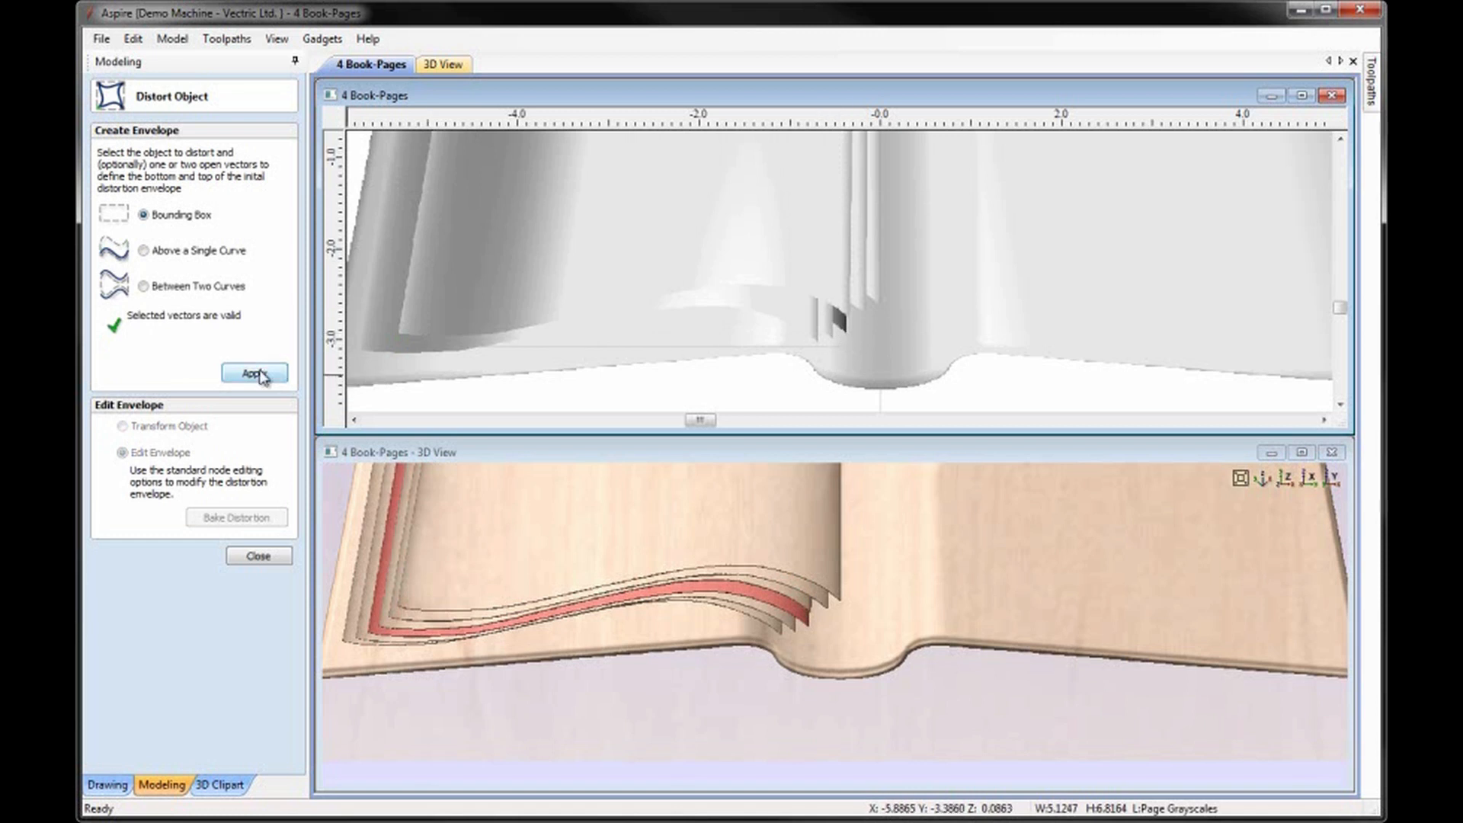
left_click_drag(850, 346, 840, 345)
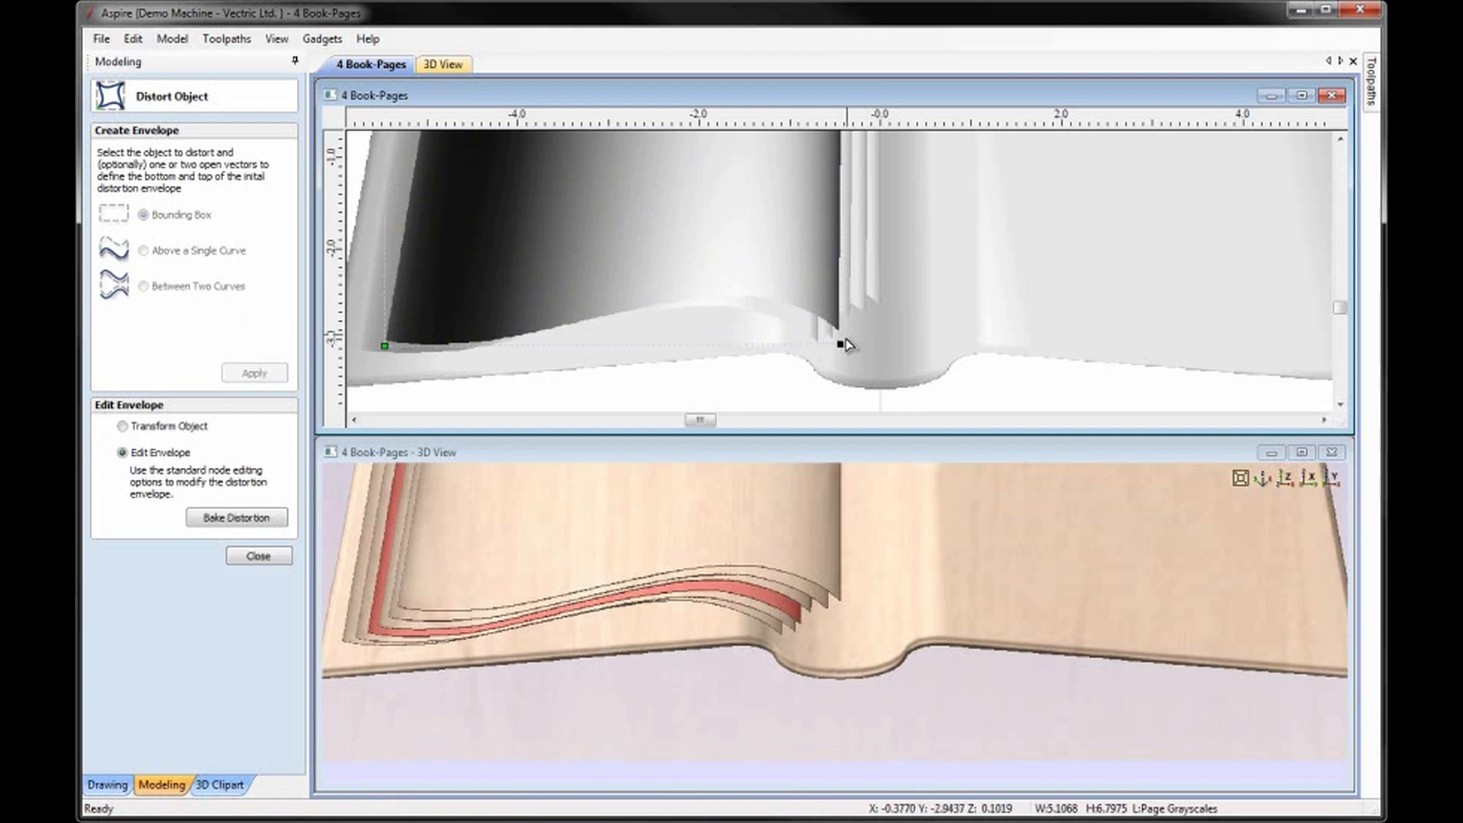
Apply a bounding box distortion envelope to the fifth page and nudge its lower-right corner node slightly up and left.
left_click(827, 334)
left_click(827, 334)
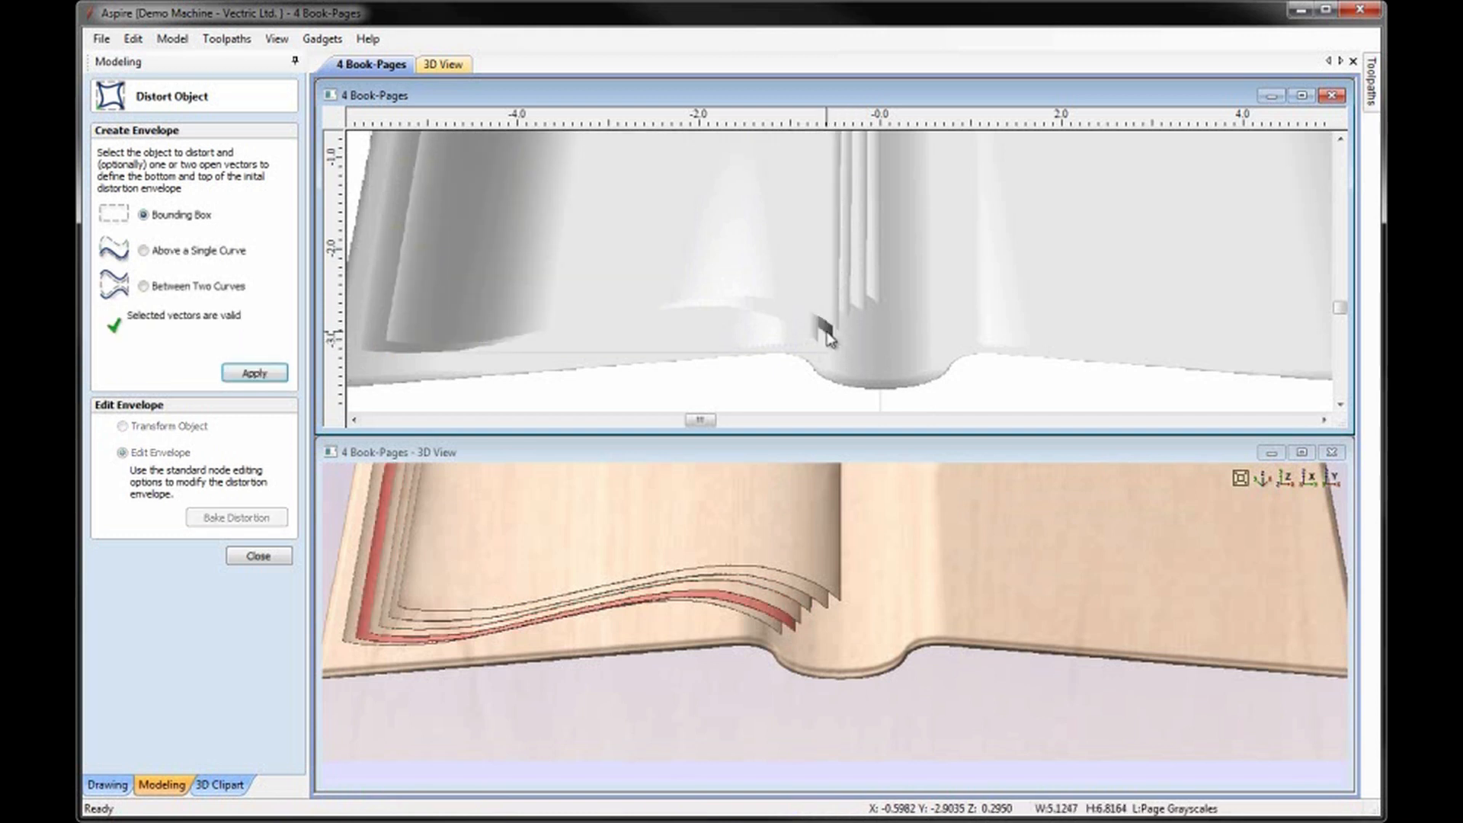
left_click(263, 375)
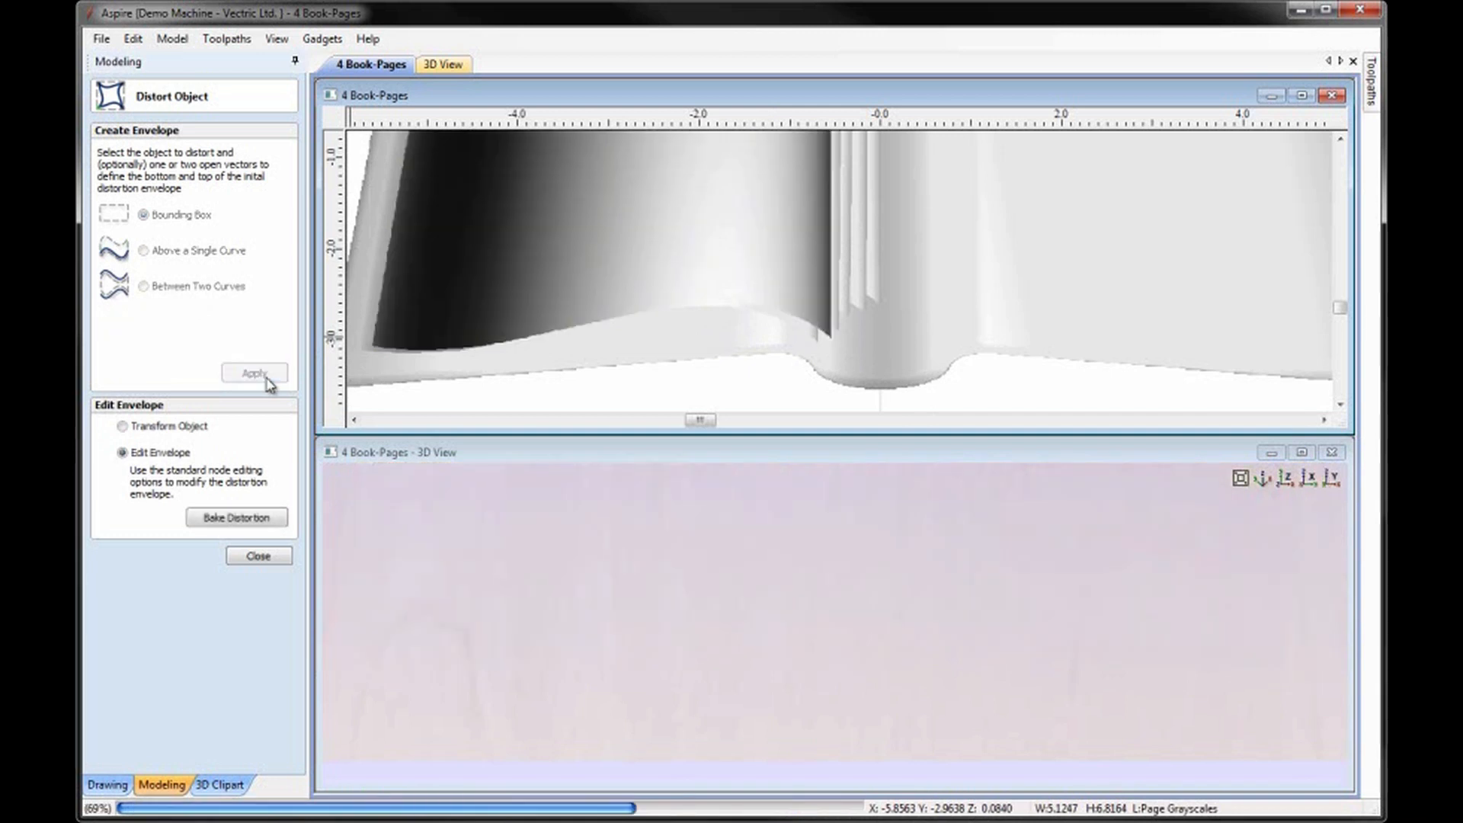
left_click(832, 354)
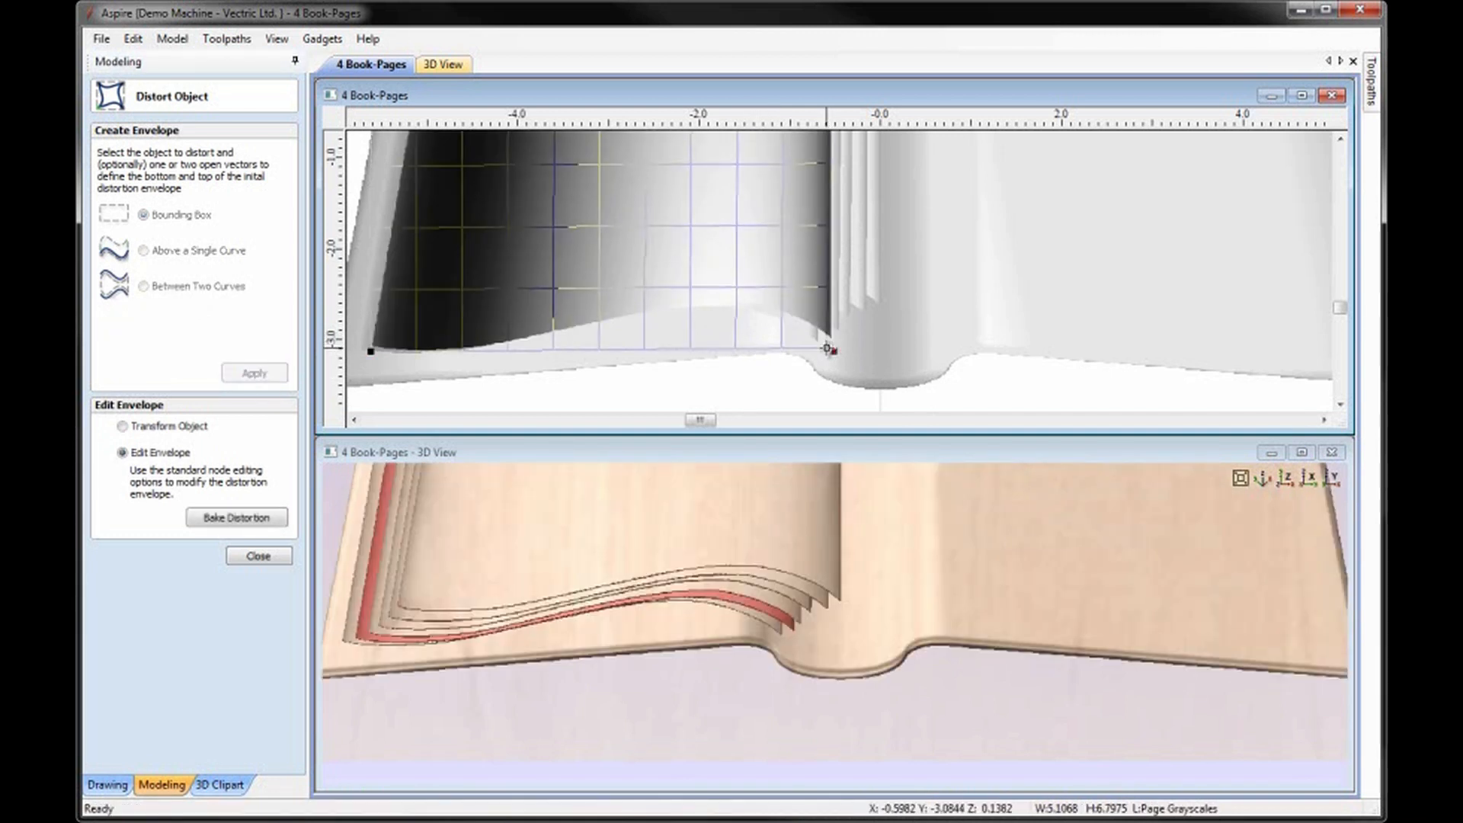
left_click_drag(831, 352, 830, 348)
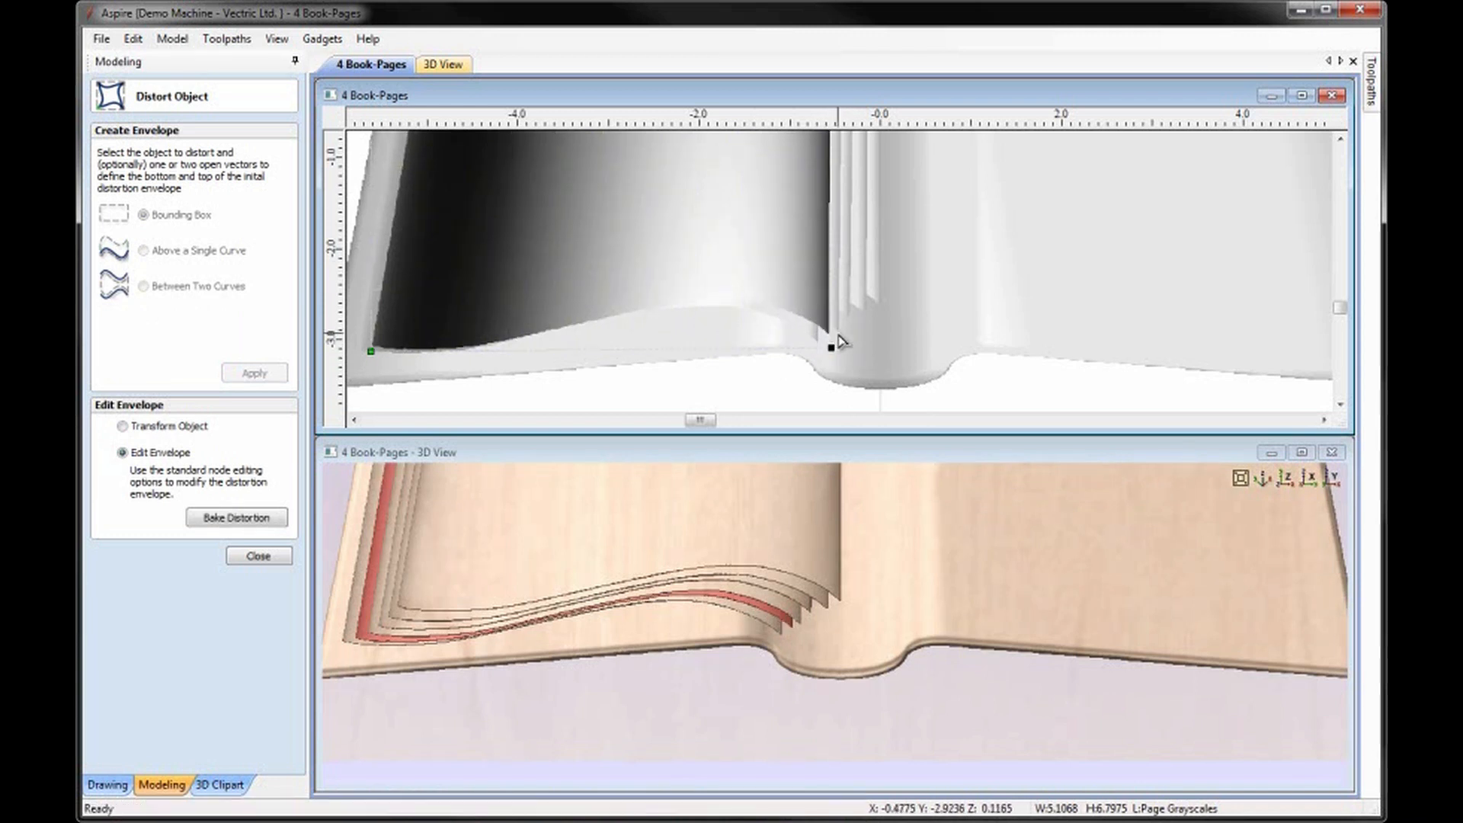
Reopen the fourth page's distortion envelope for editing and raise its lower-right corner node slightly.
left_click(836, 332)
left_click(837, 334)
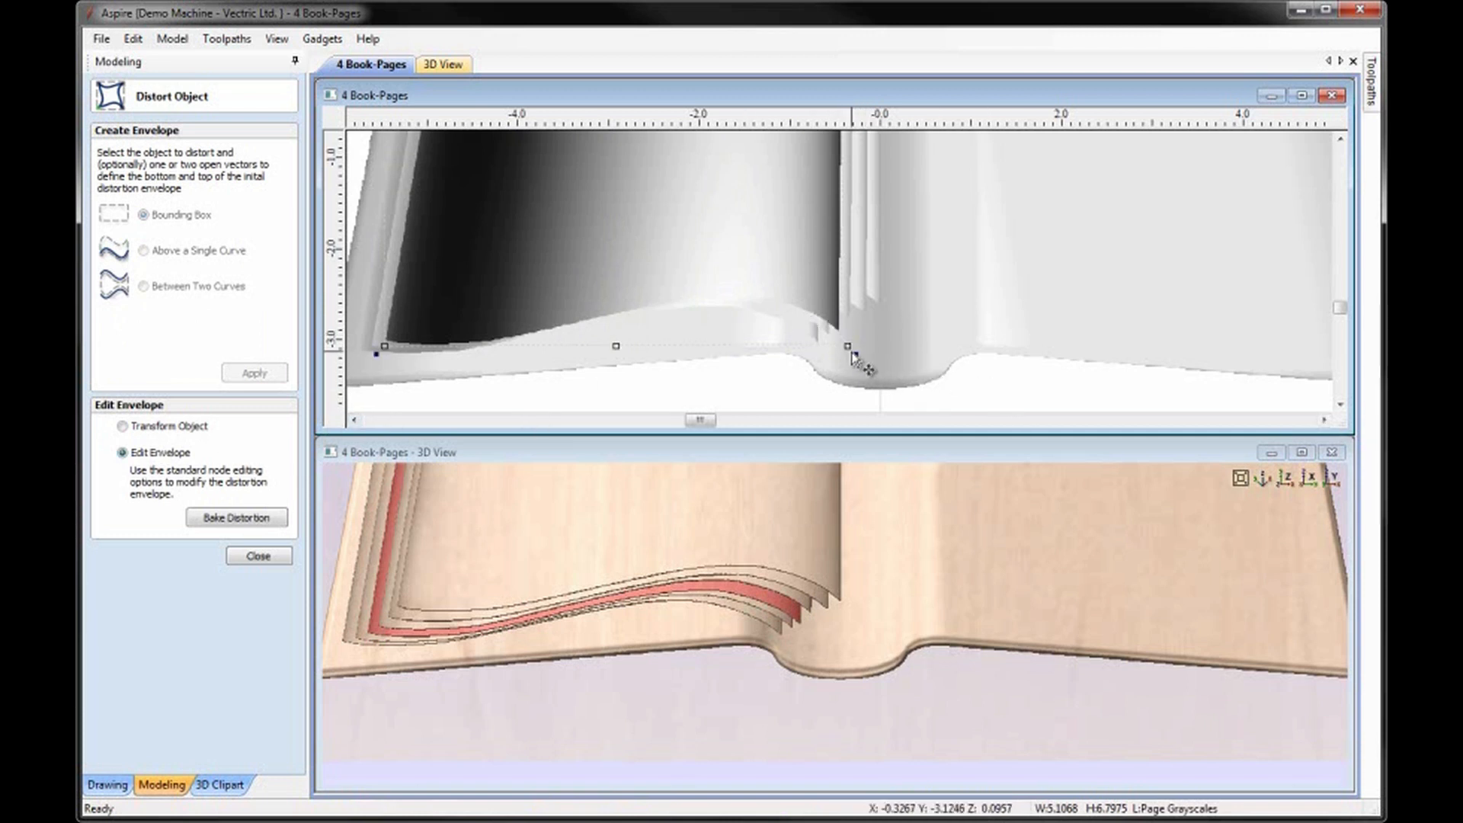
left_click(123, 427)
left_click(123, 452)
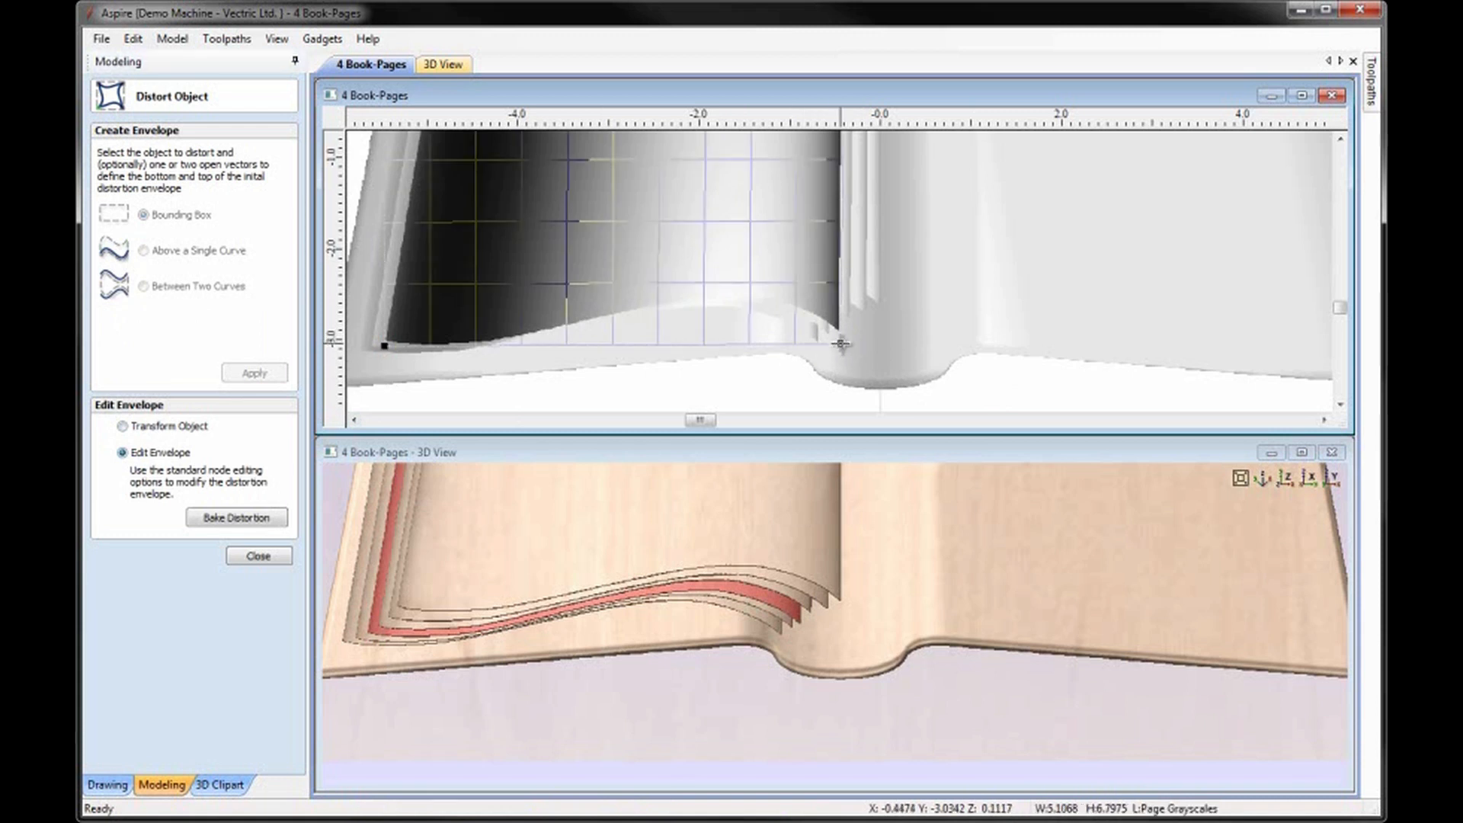
left_click_drag(841, 342, 841, 339)
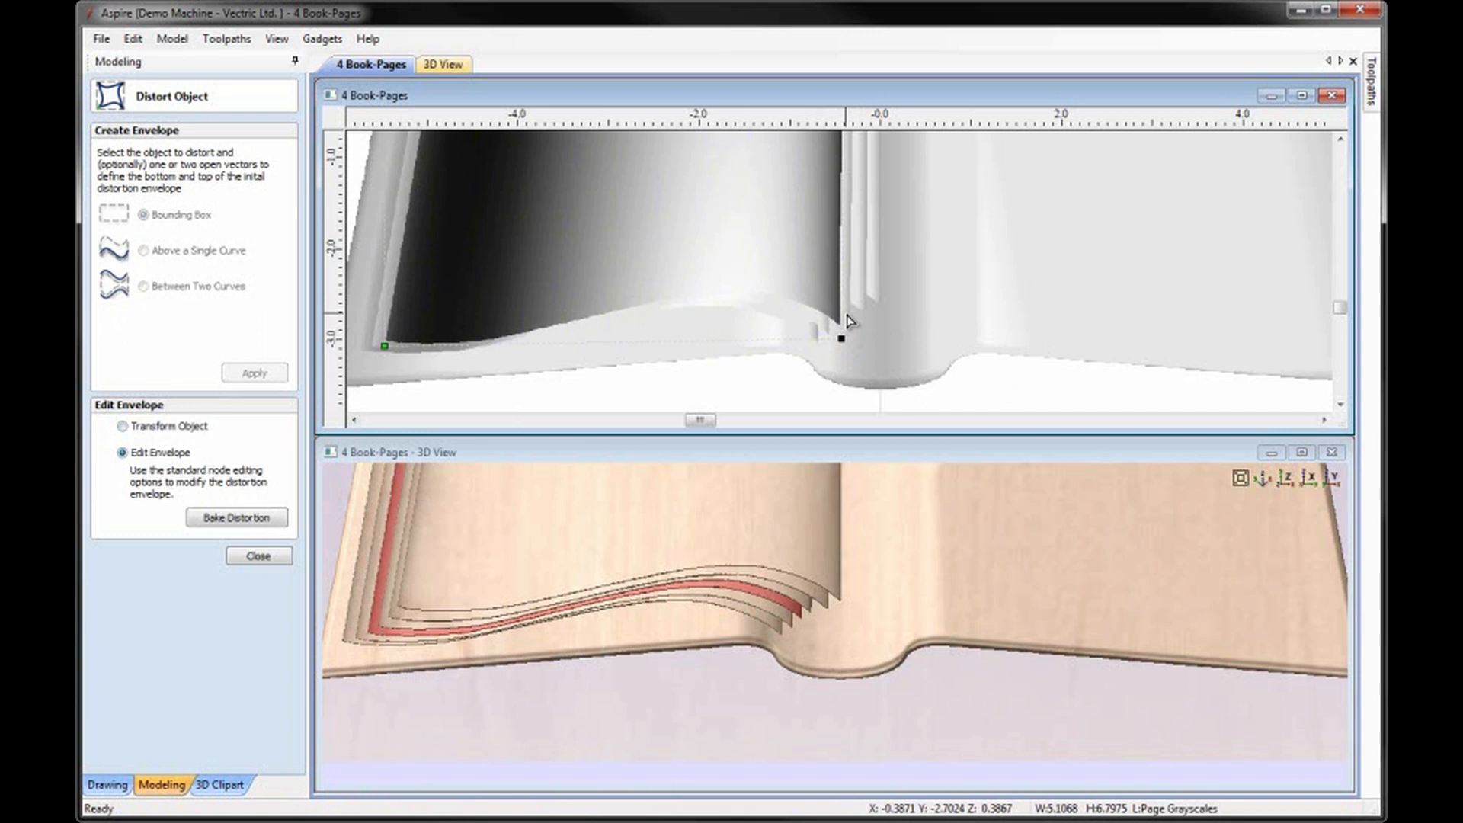
Re-edit the third page's distortion envelope, fine-tuning its lower-right corner node so the page edges look unevenly spaced.
left_click(844, 320)
left_click(843, 313)
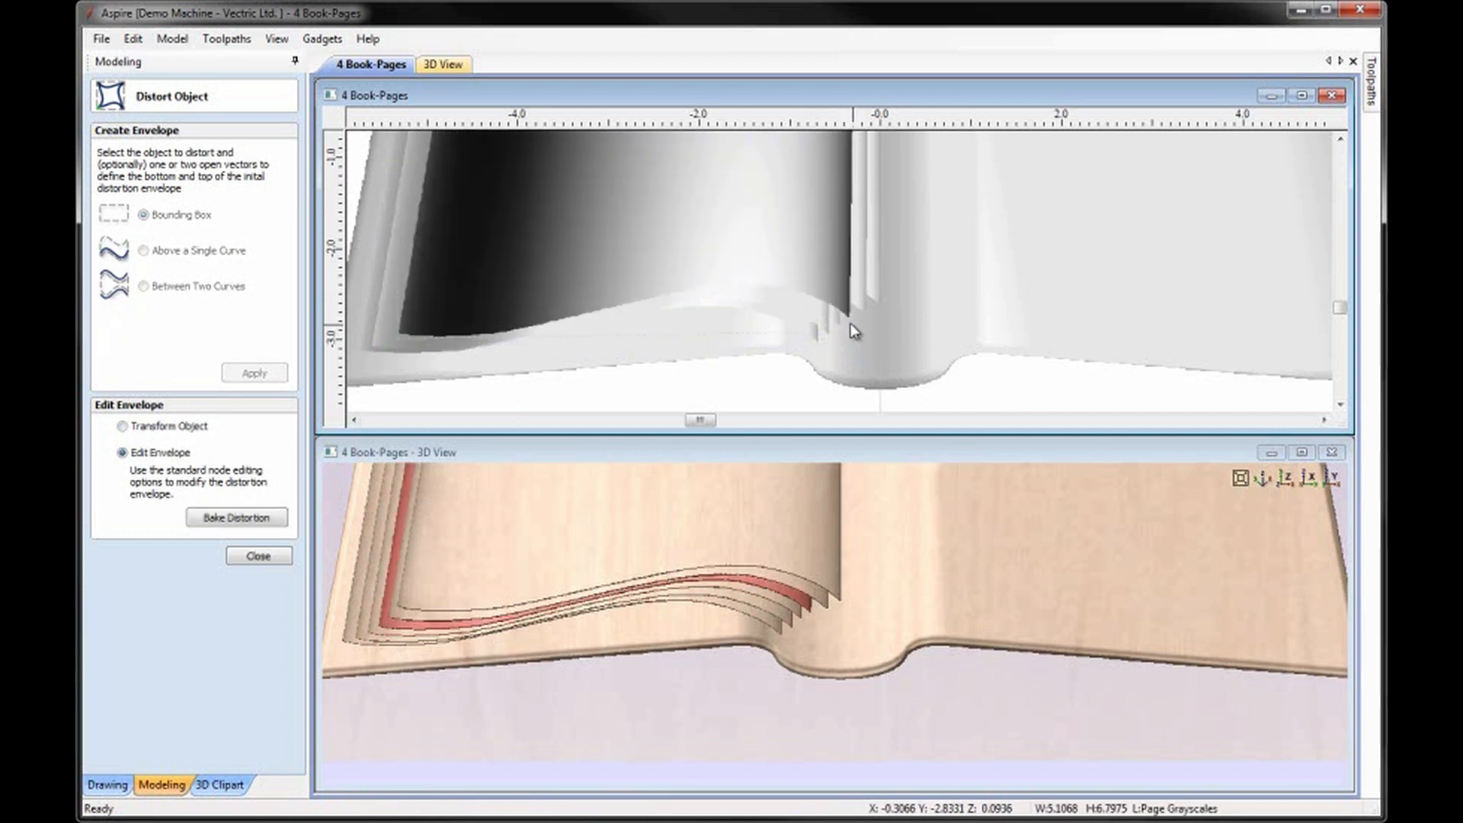
left_click(136, 428)
left_click(122, 453)
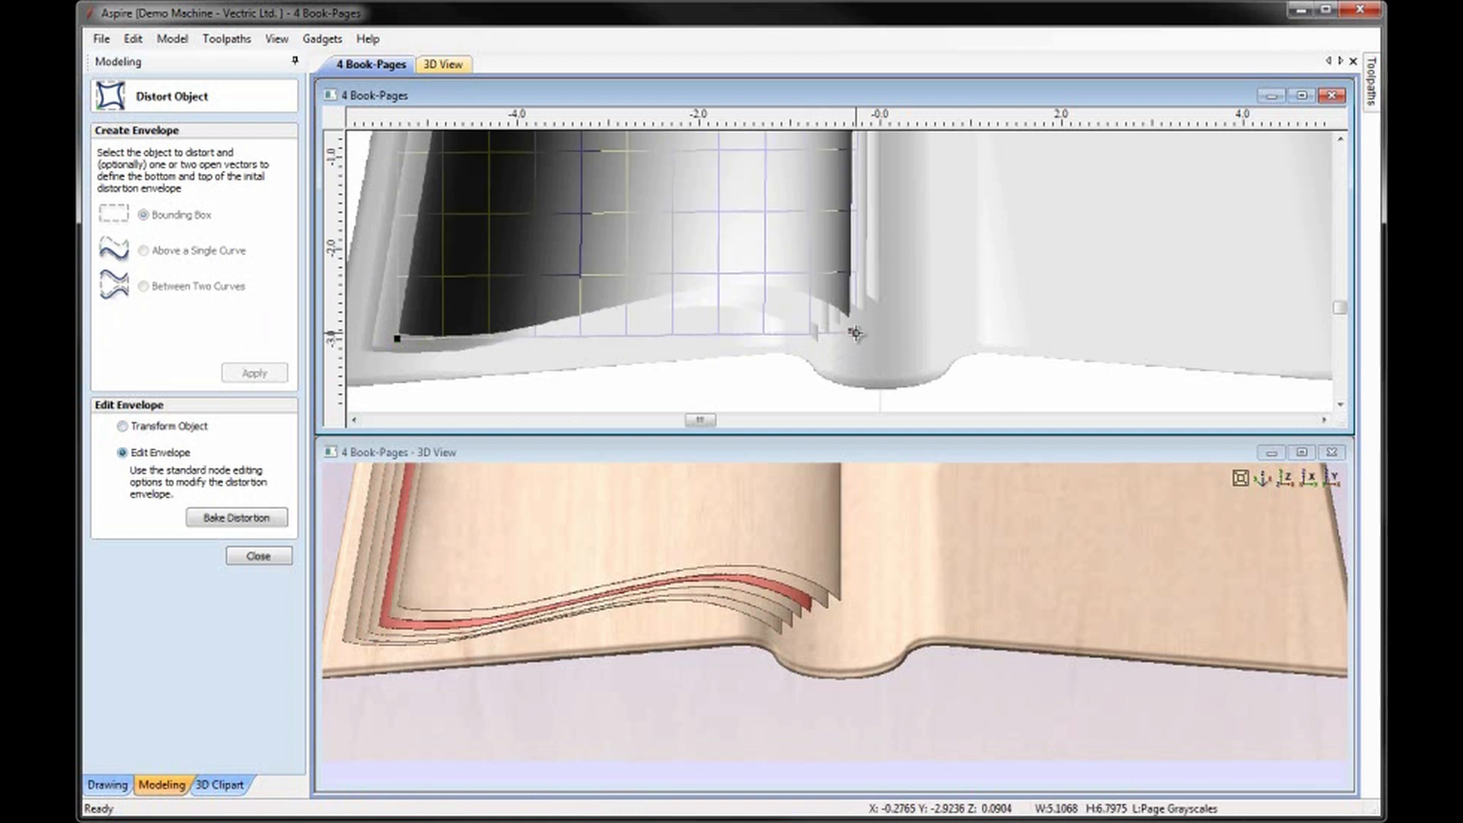
left_click(856, 333)
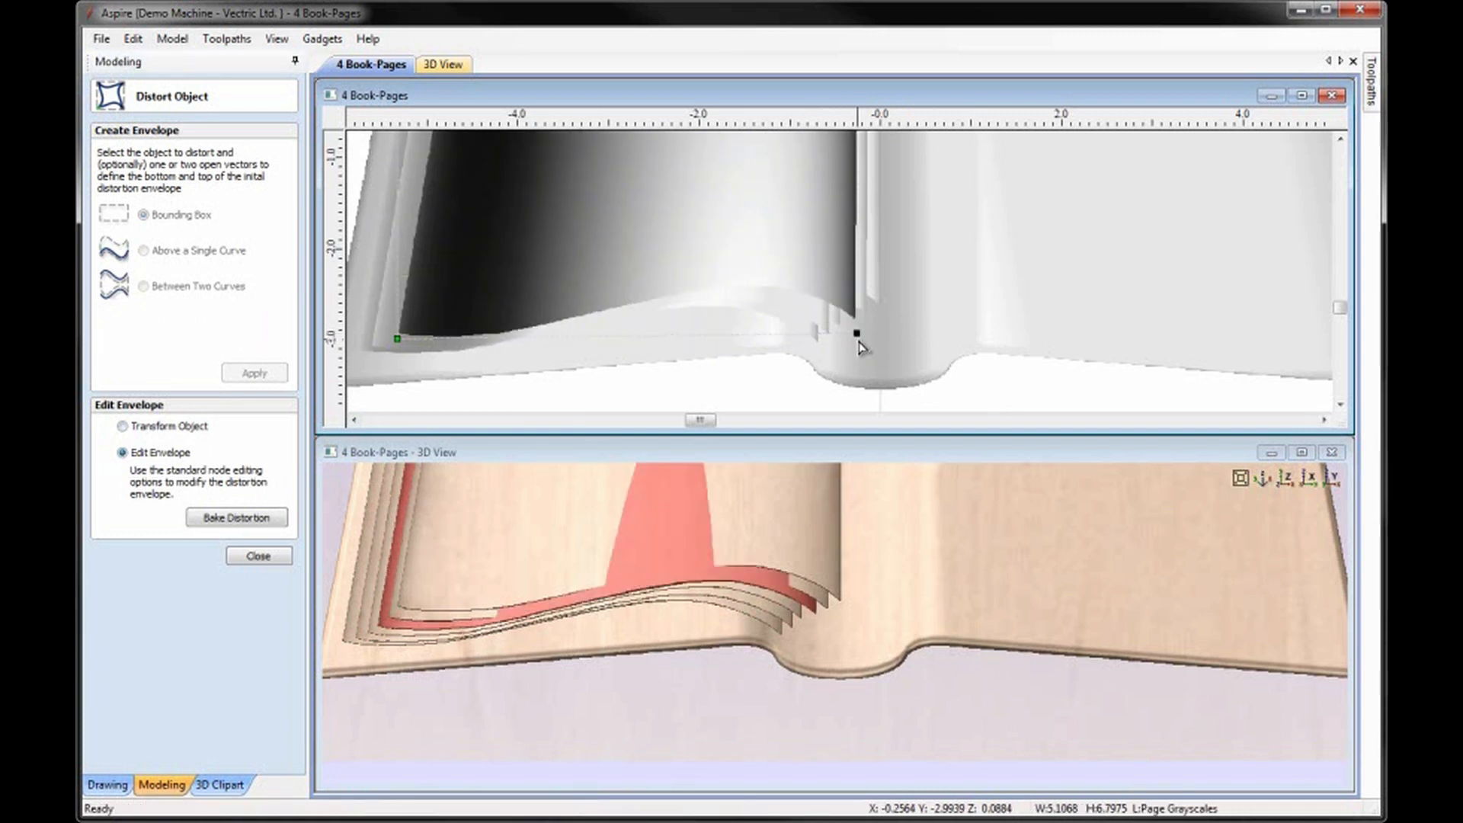
scroll(859, 339, "up", 1)
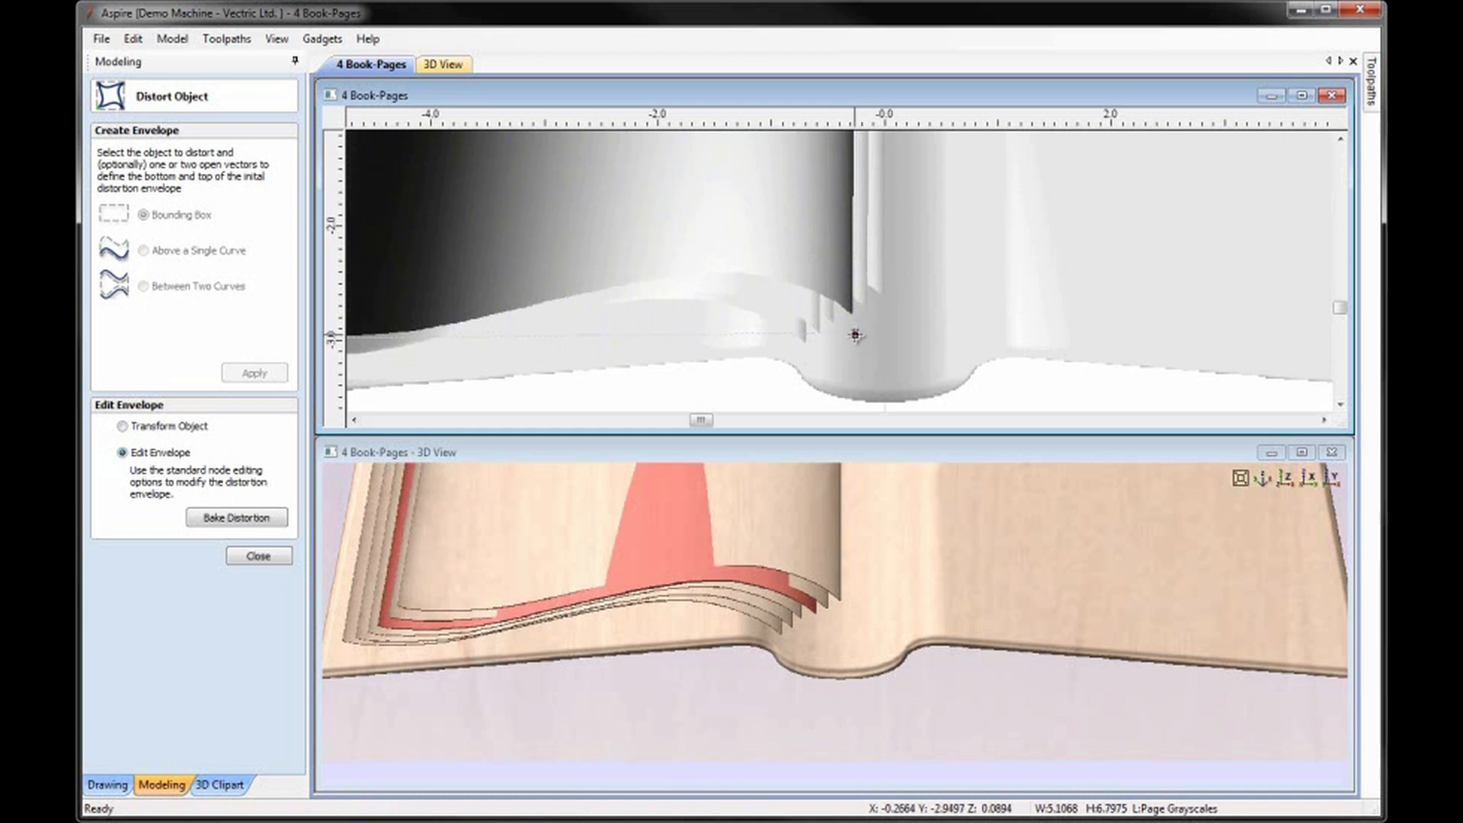
left_click_drag(853, 332, 859, 340)
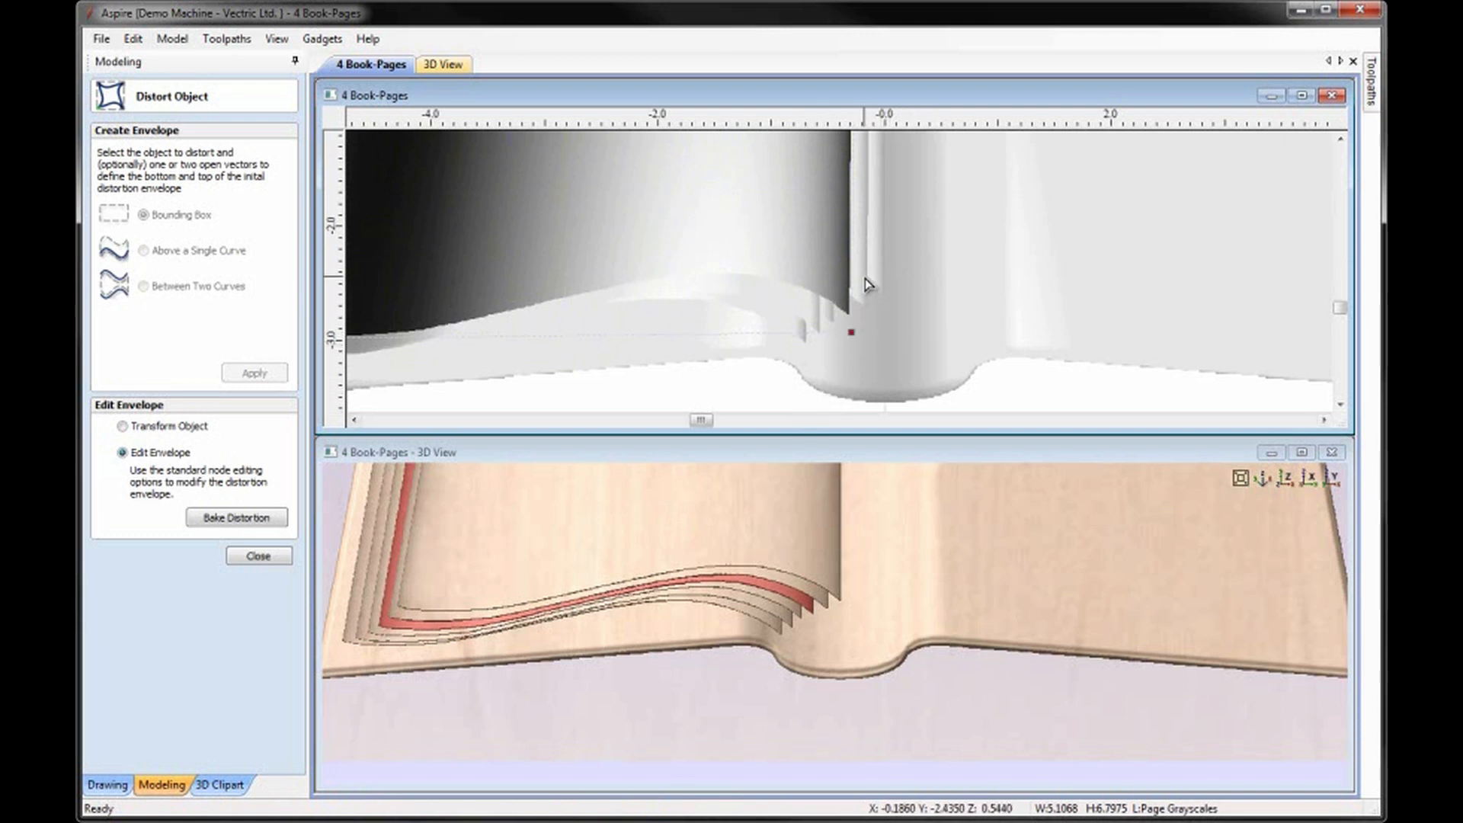
Finish distorting the pages and examine the whole book model in 3D from an angled viewpoint.
left_click(869, 307)
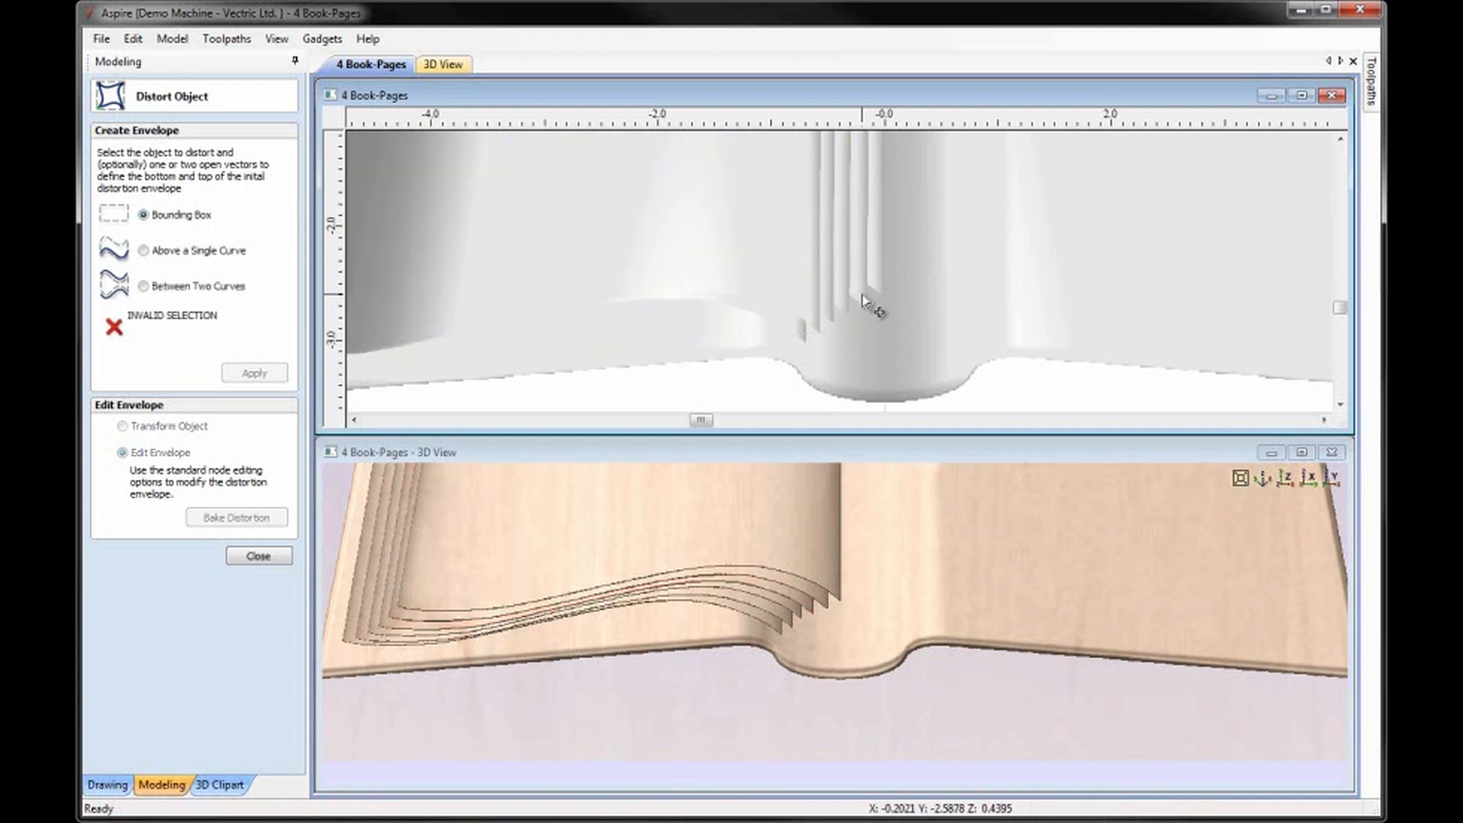
left_click(258, 556)
left_click(1286, 477)
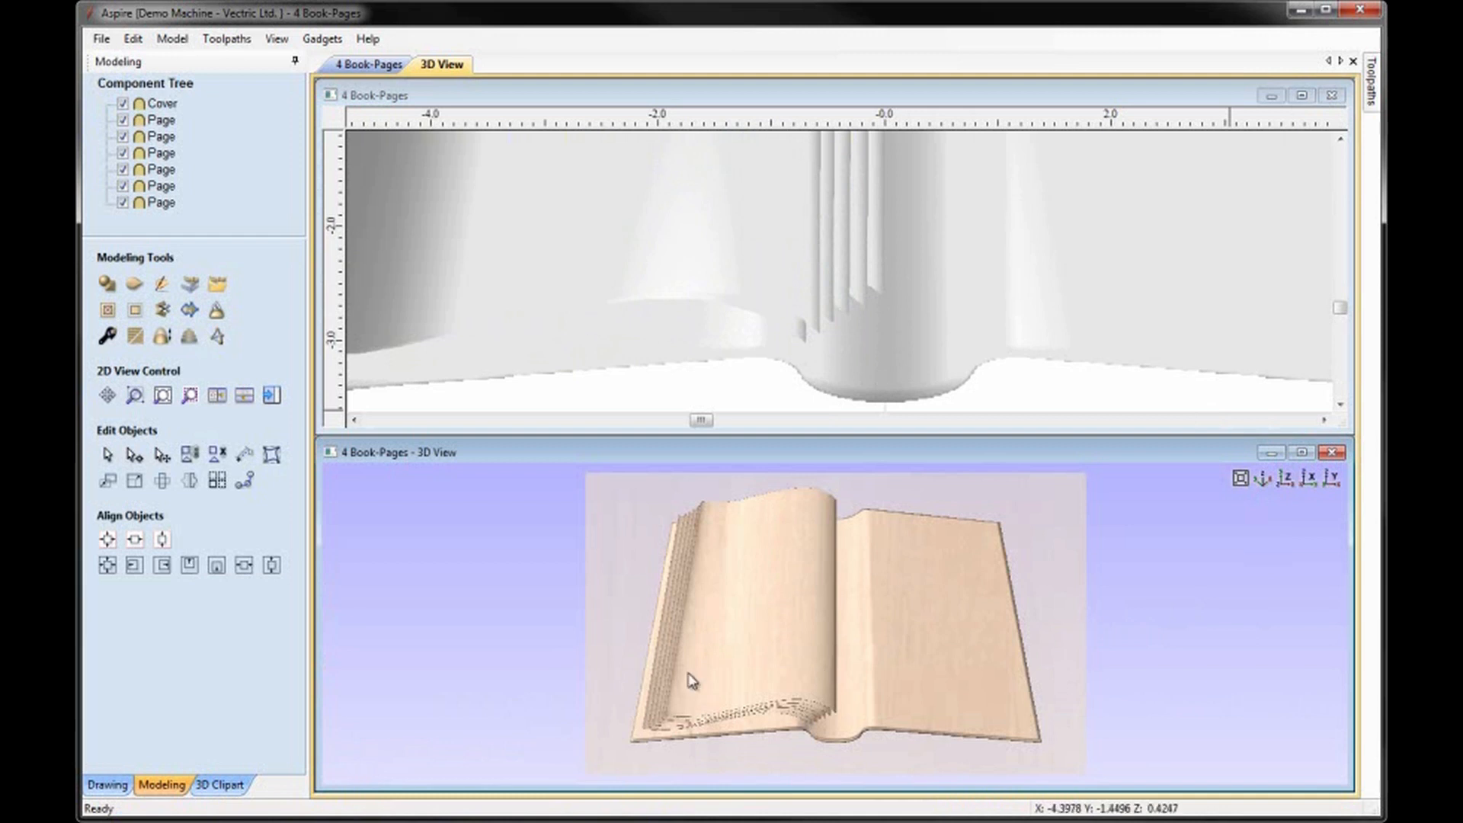
left_click_drag(860, 713, 747, 737)
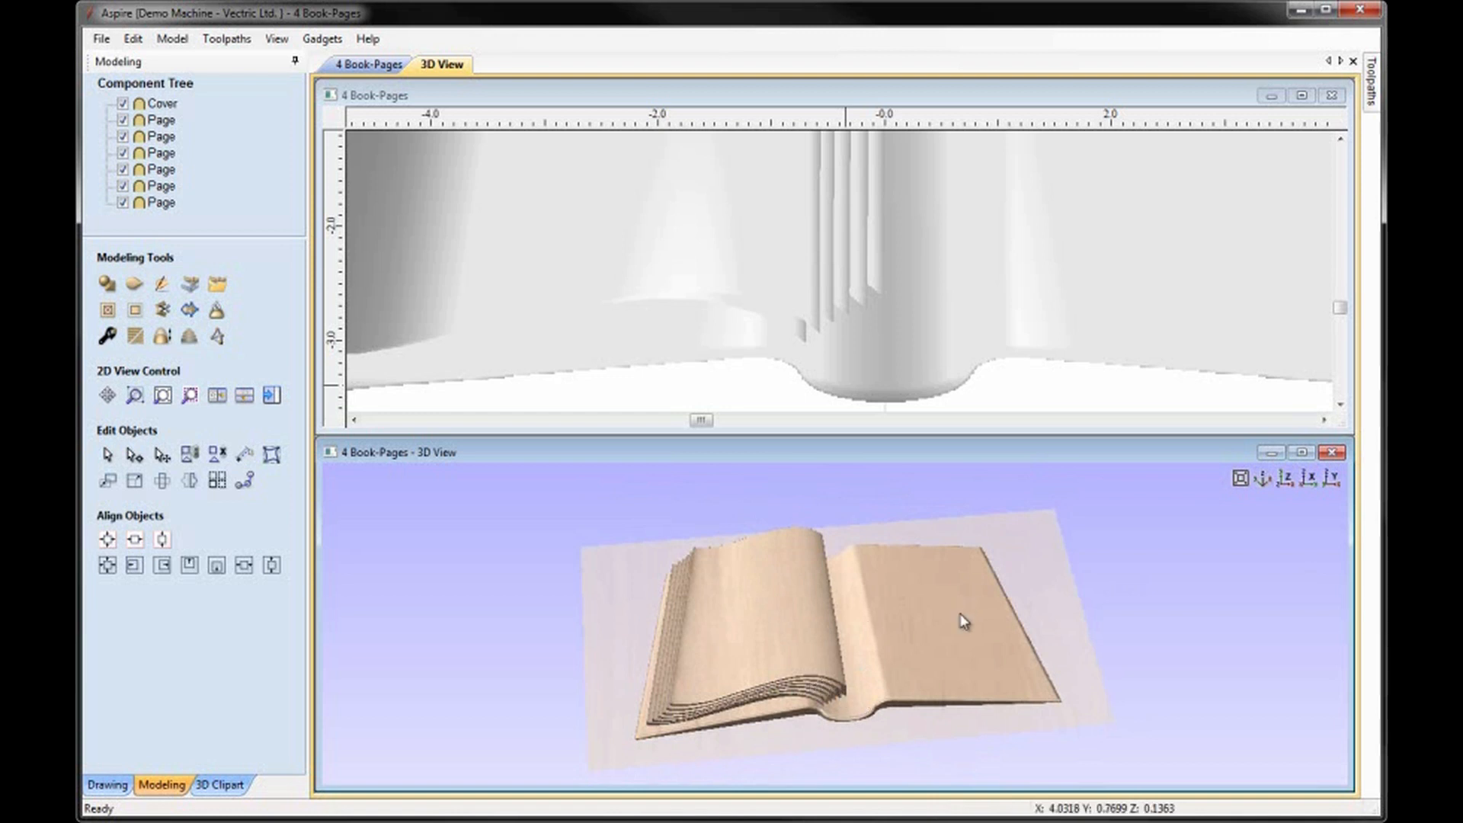
Select all six left-hand Page components and create a mirrored copy of them on the right half of the book.
left_click_drag(966, 610, 1115, 460)
left_click(1286, 478)
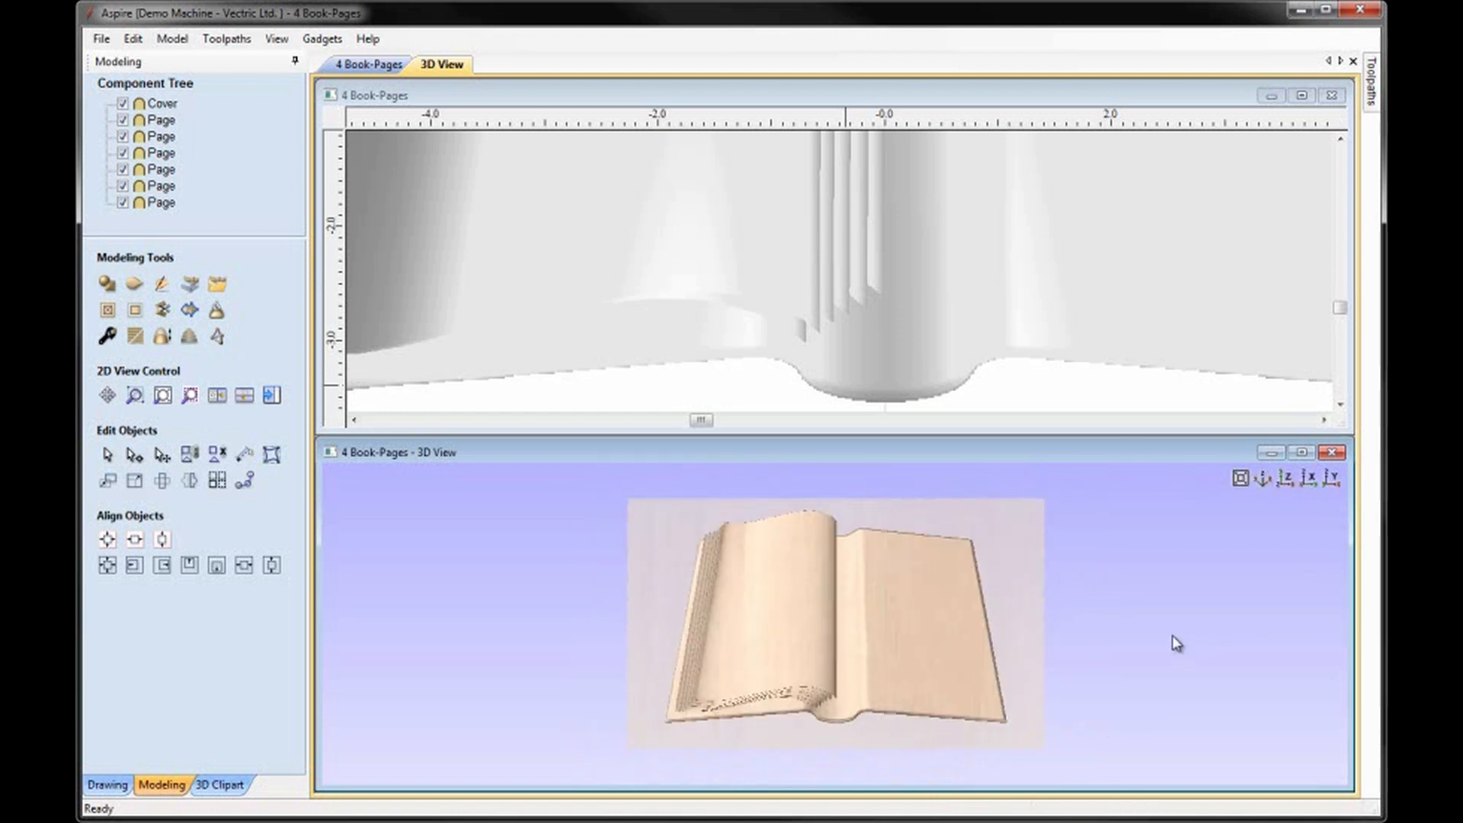
left_click(1059, 388)
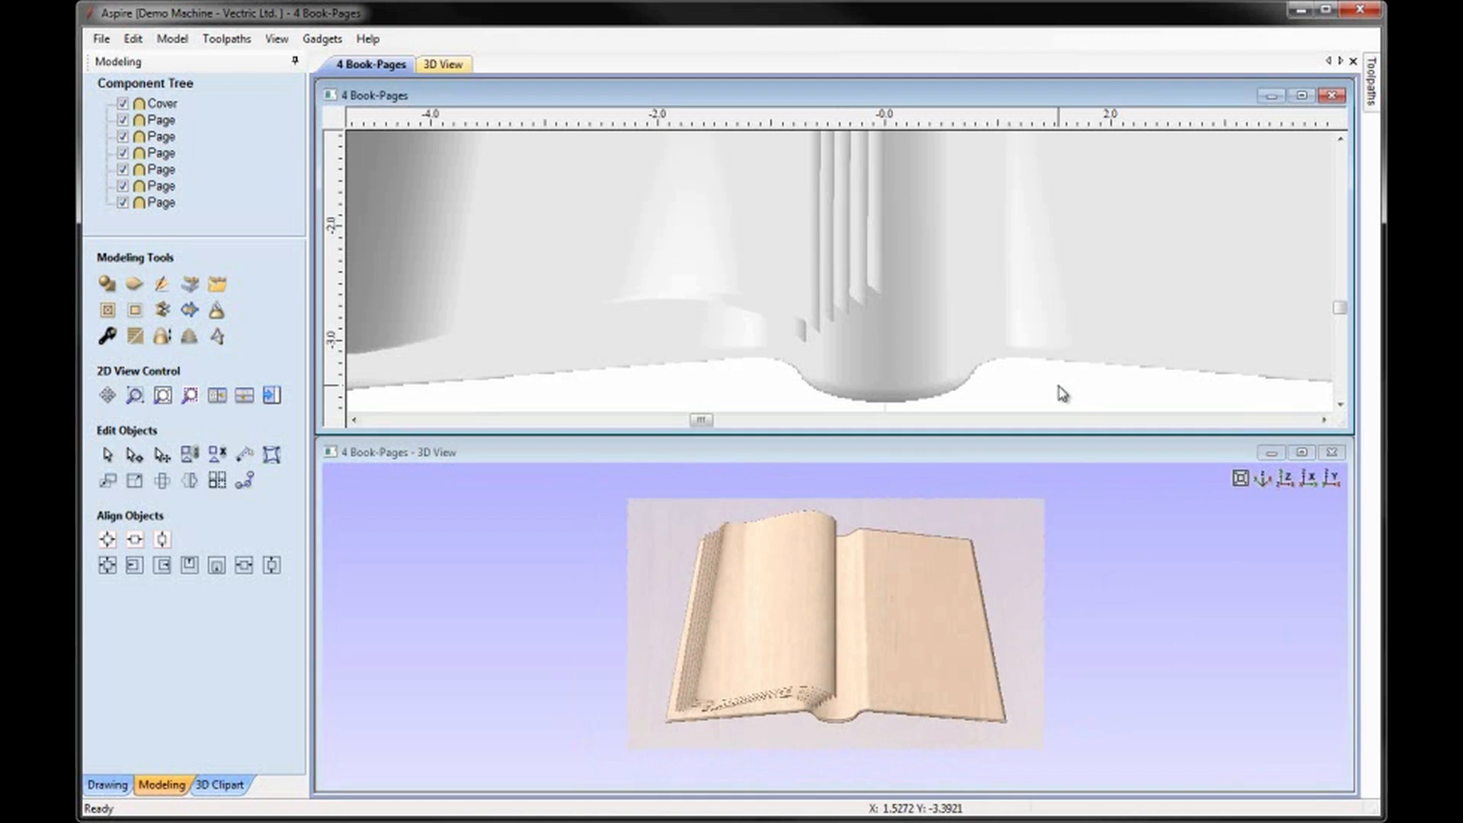
key("F6")
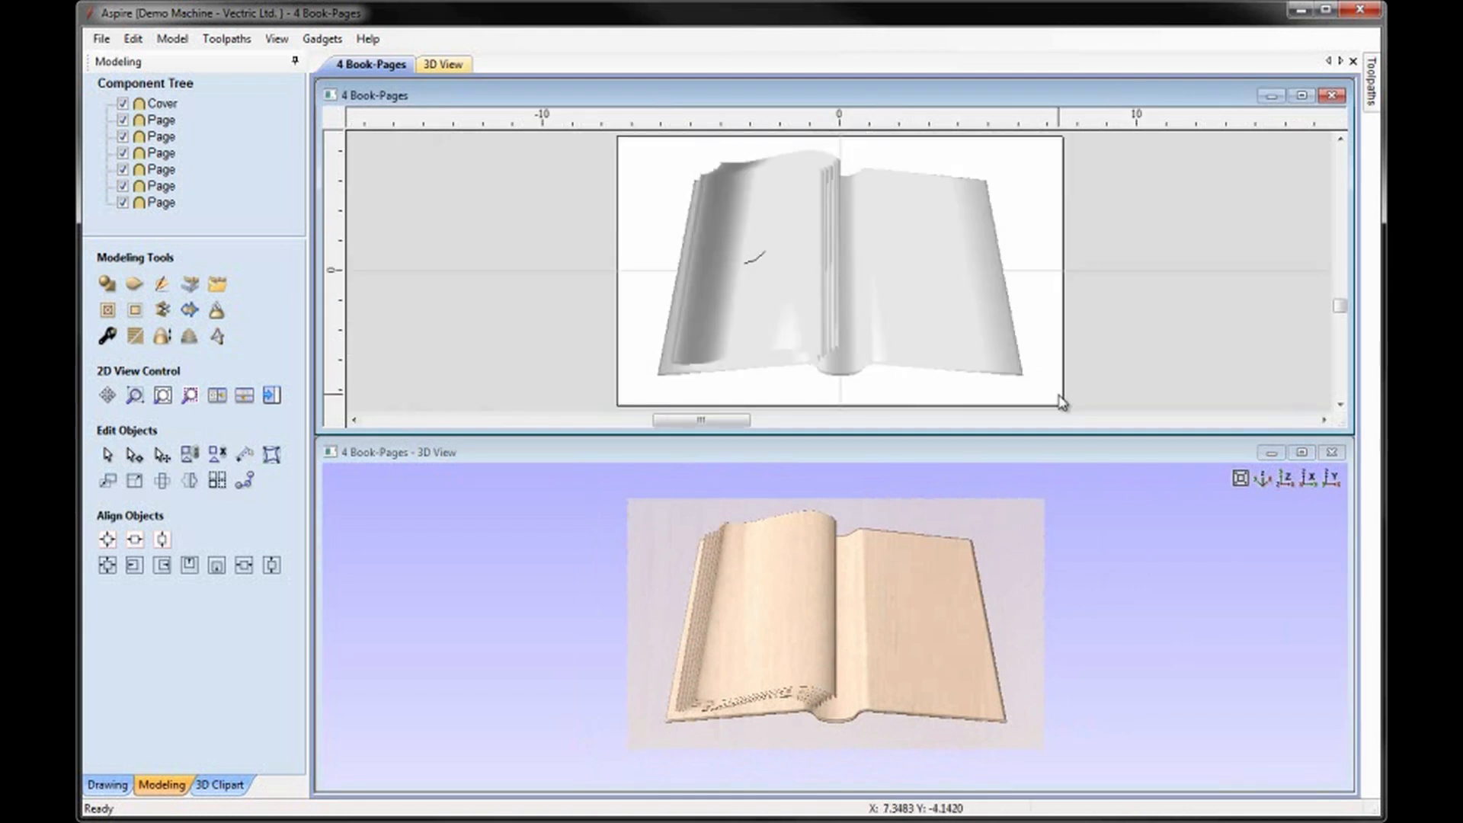
left_click(852, 720)
scroll(850, 712, "up", 4)
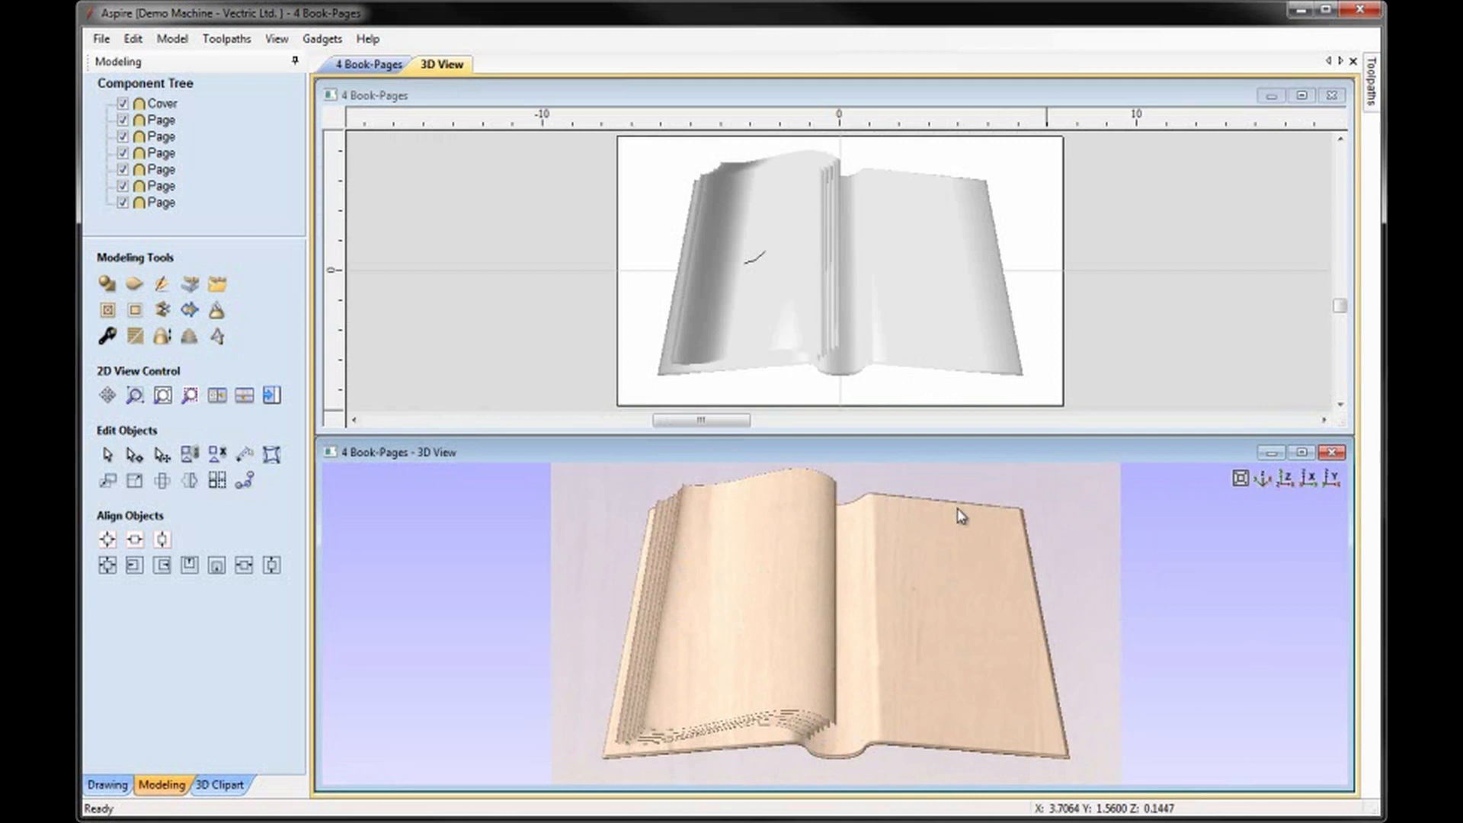
left_click(159, 122)
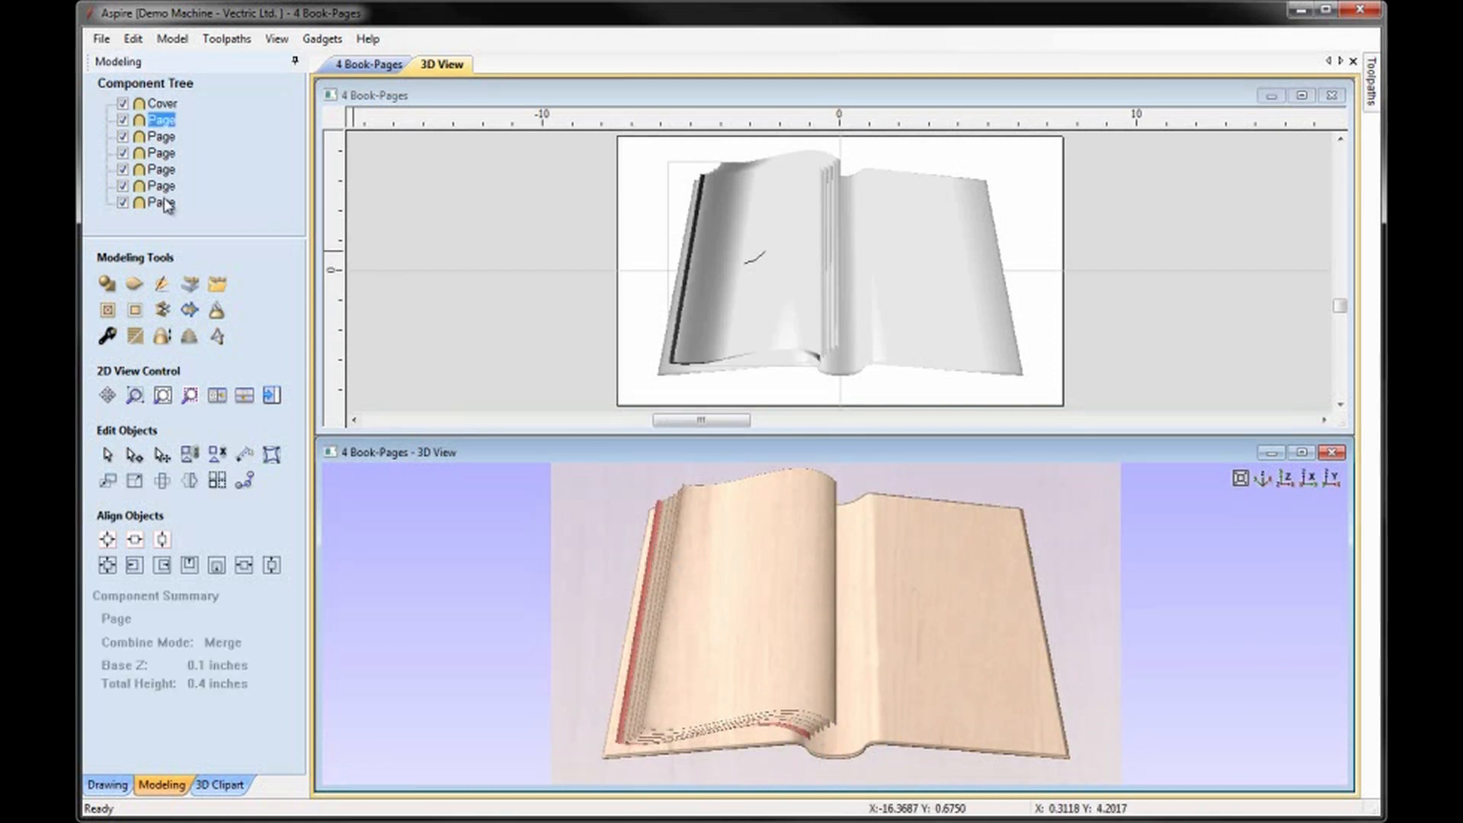
left_click(161, 203, "shift")
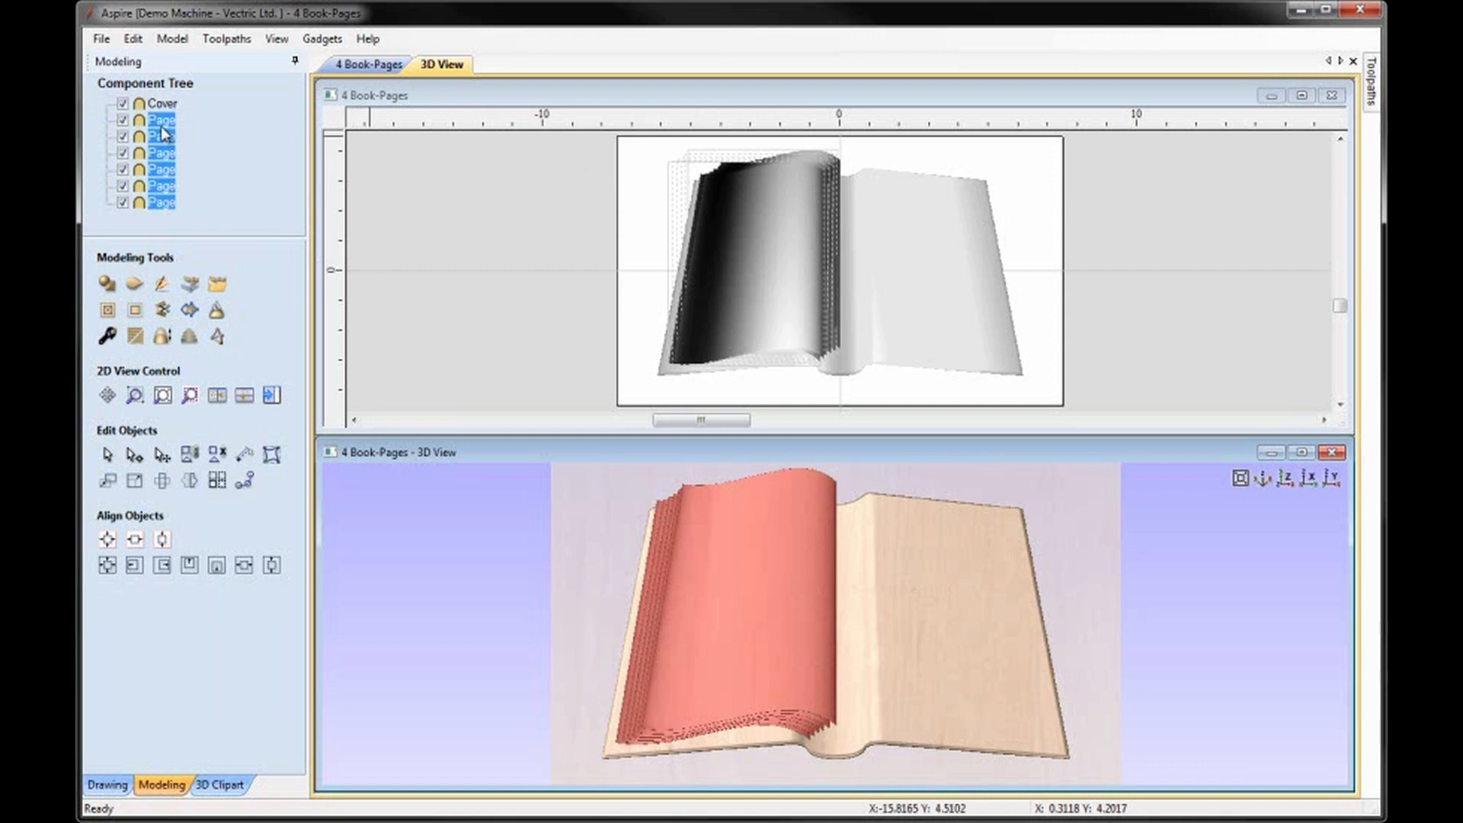
left_click(771, 275)
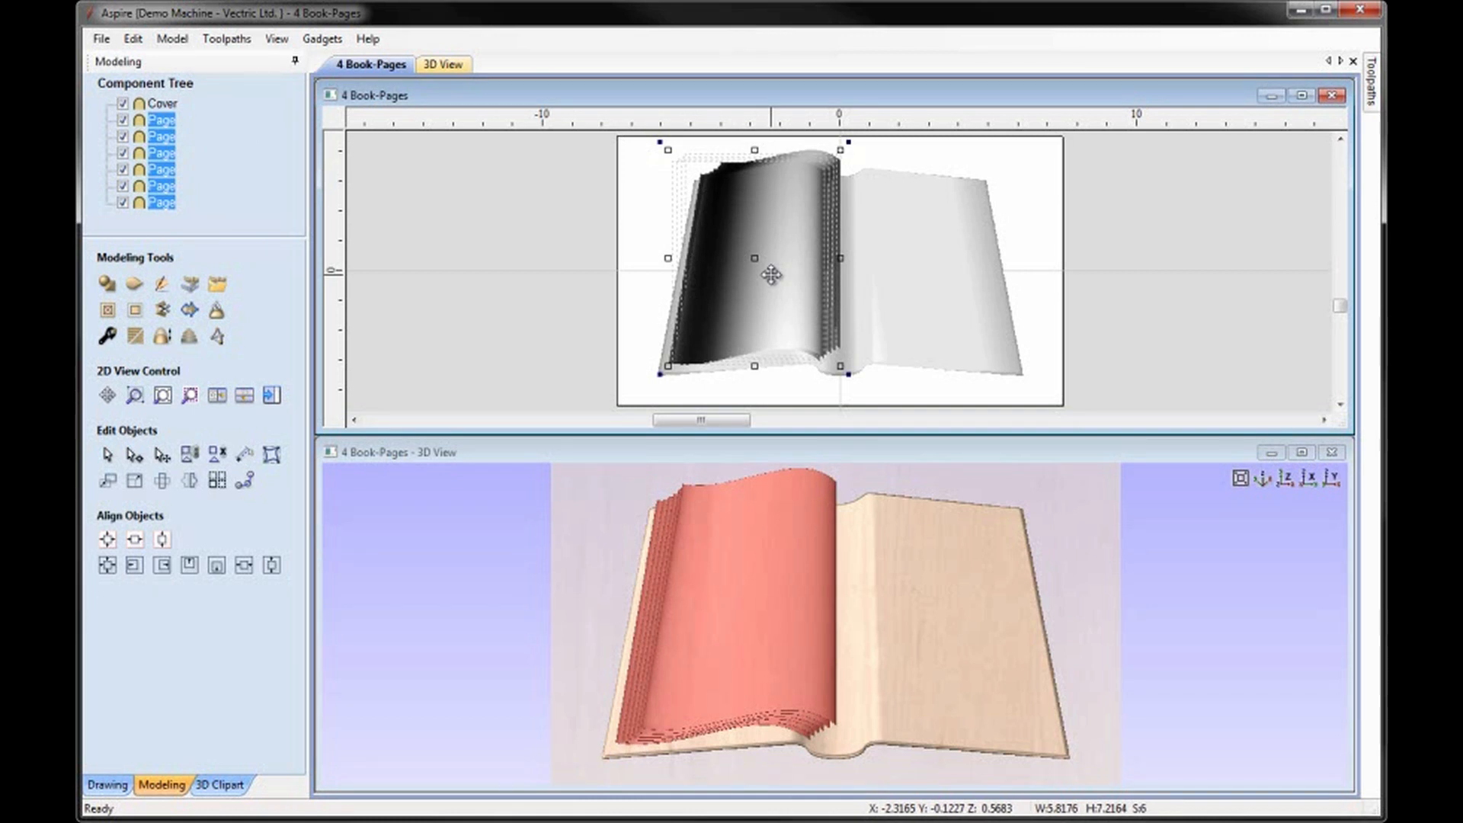
key("ctrl+shift+h")
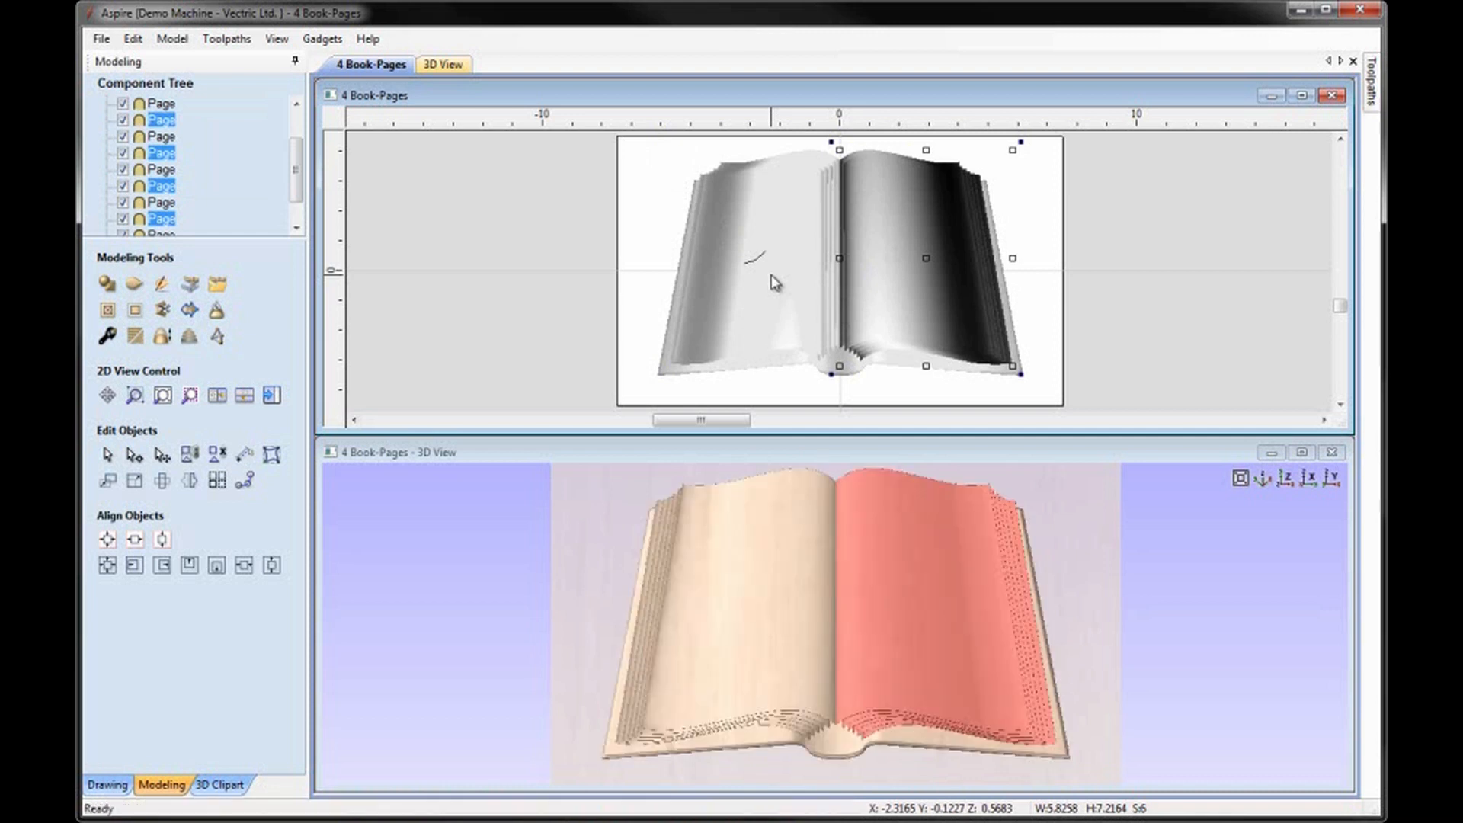
left_click(549, 329)
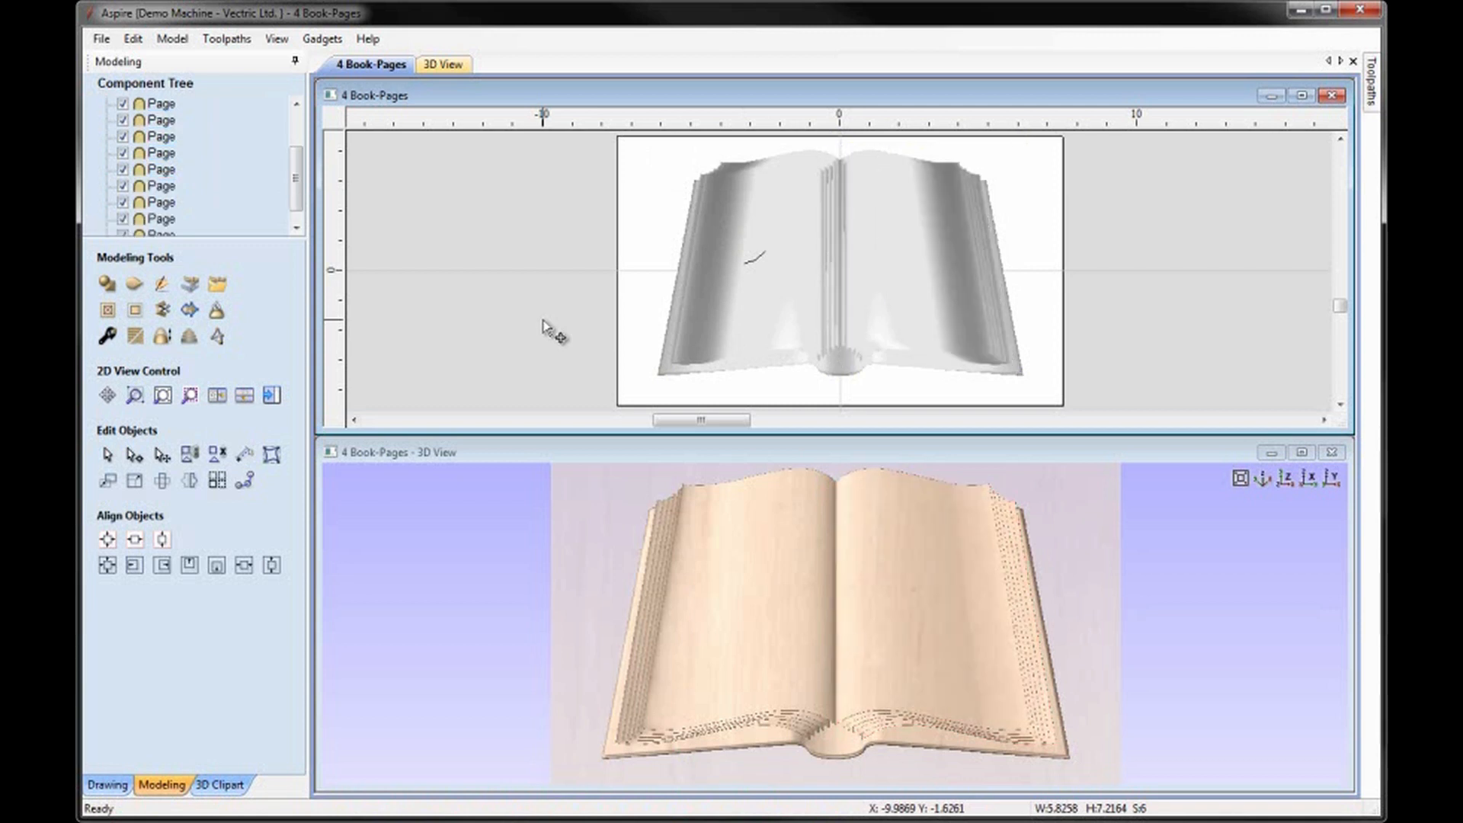
Save the mirrored book model as 5 Book-Finish in the Book folder, replacing the existing file.
left_click_drag(995, 657, 914, 669)
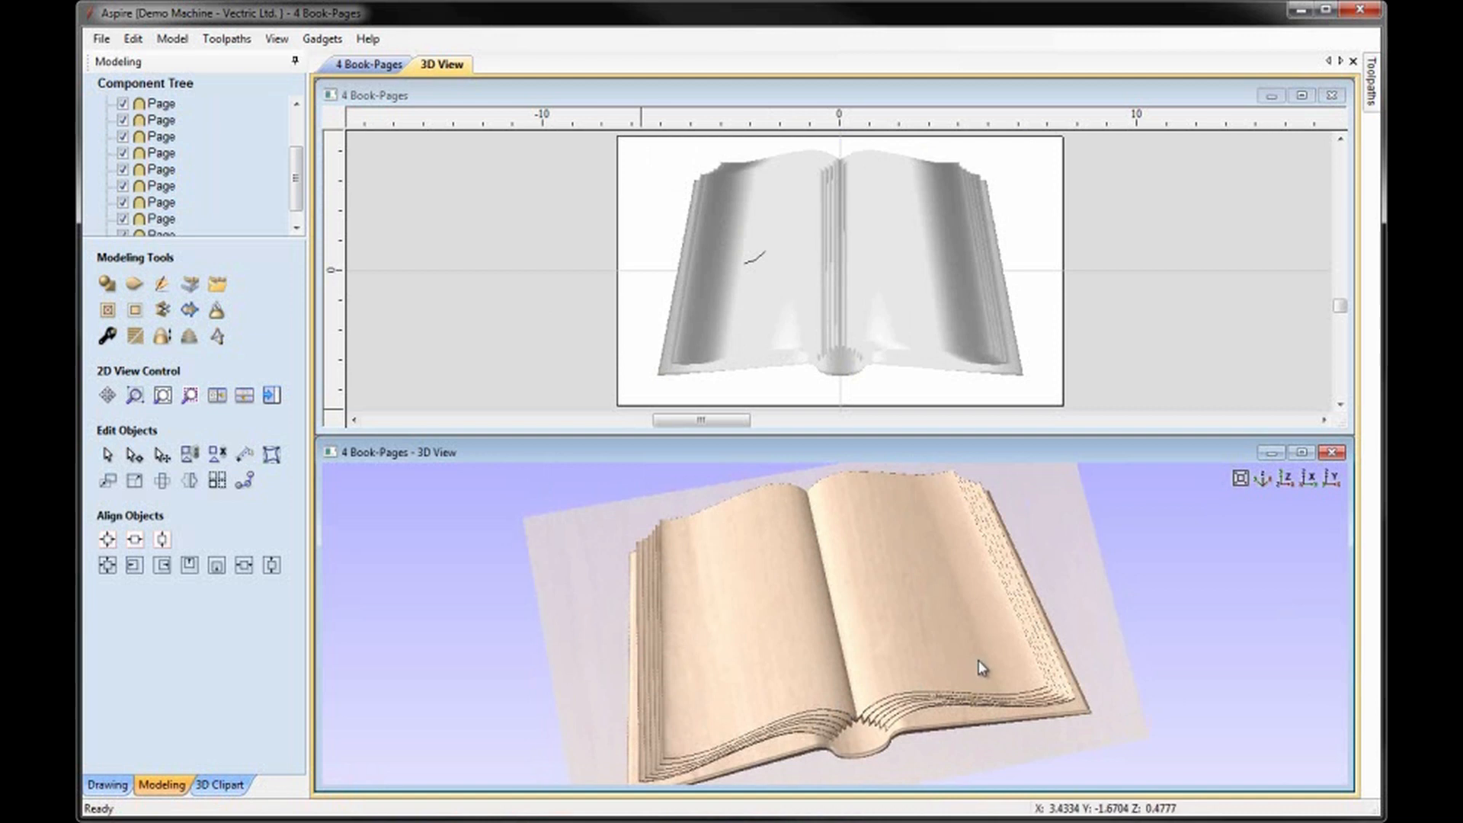
left_click(1305, 479)
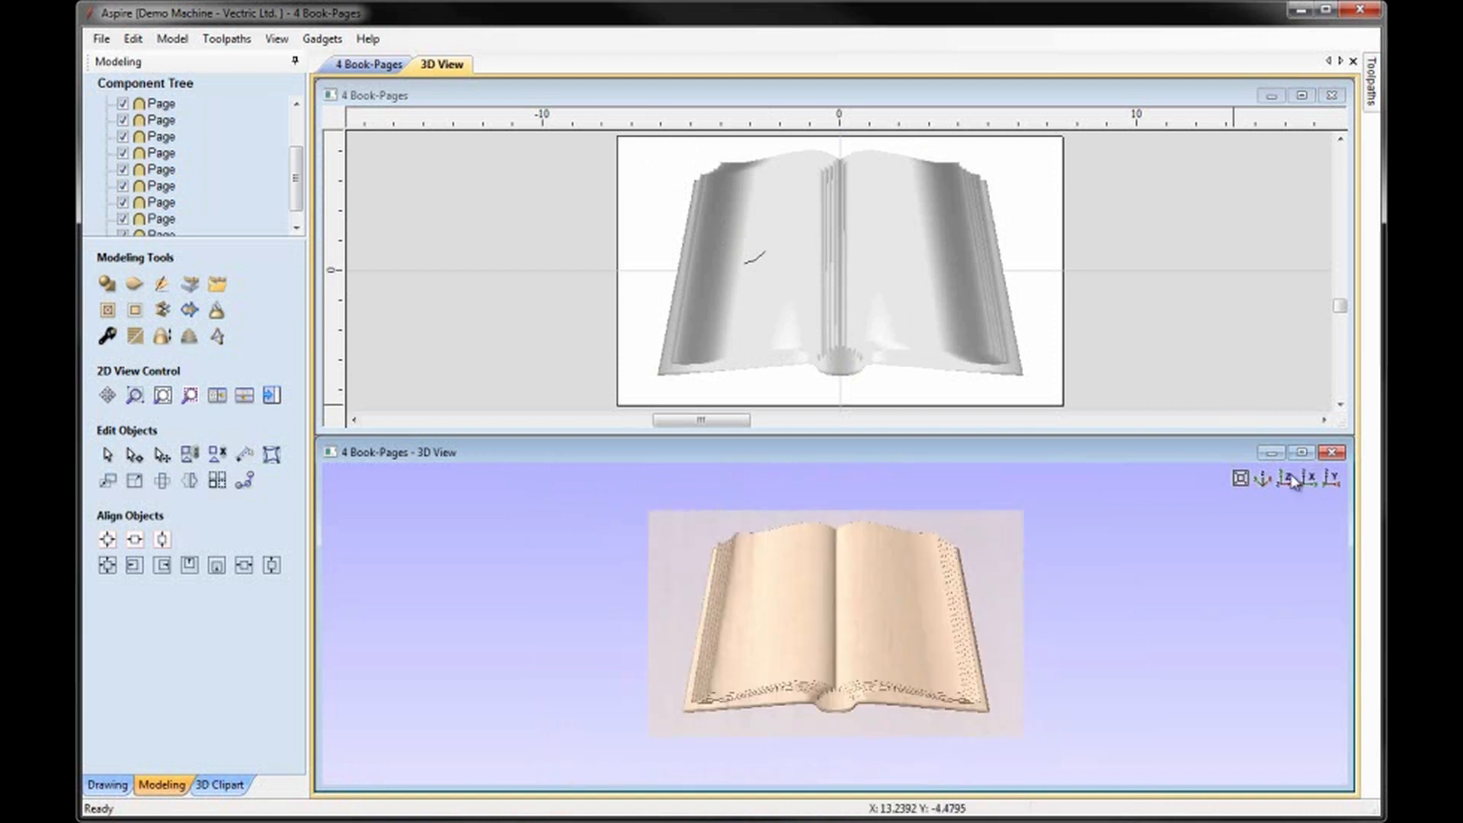
left_click_drag(870, 579, 870, 571)
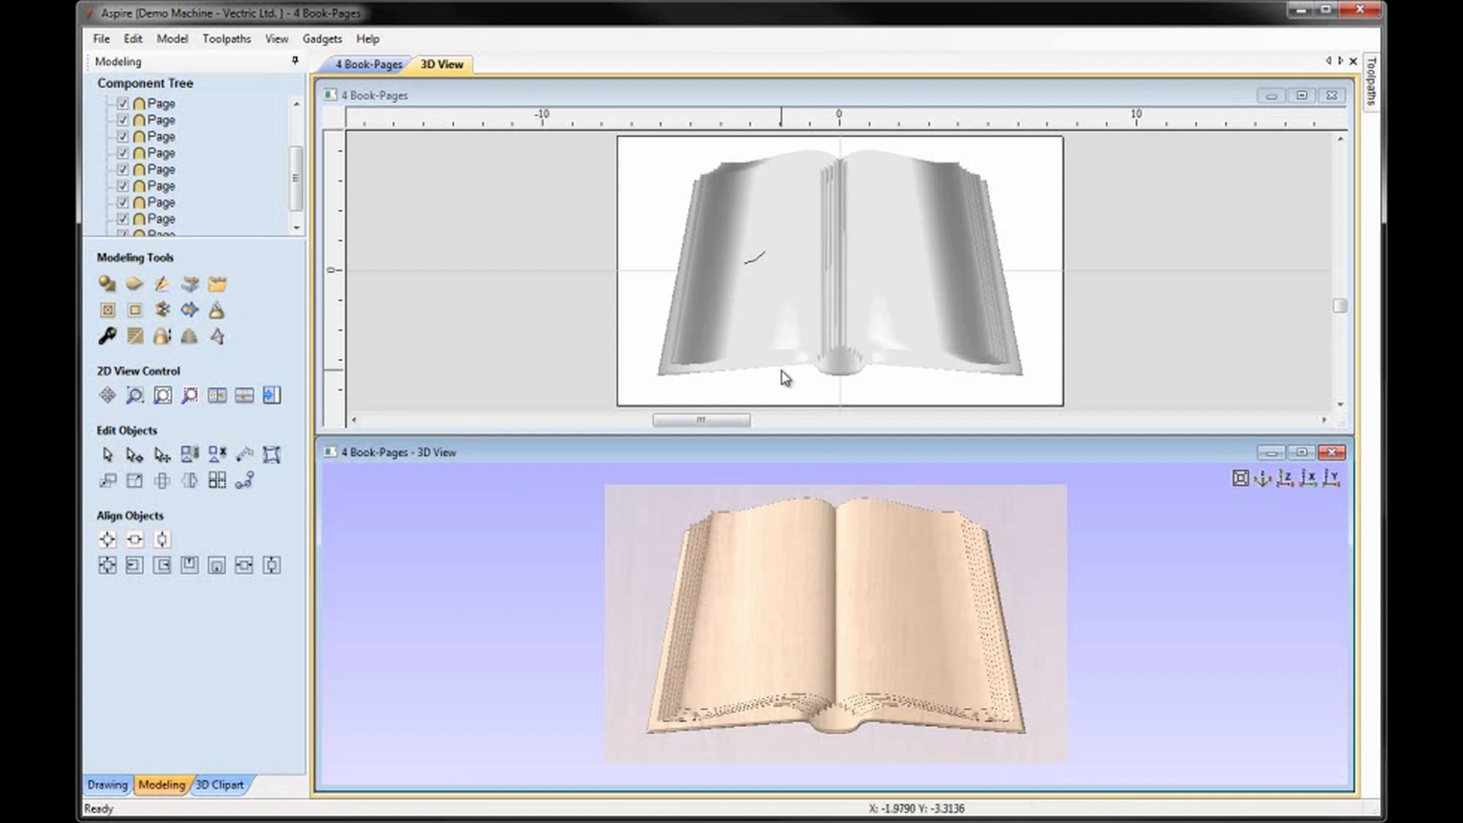
left_click(1287, 481)
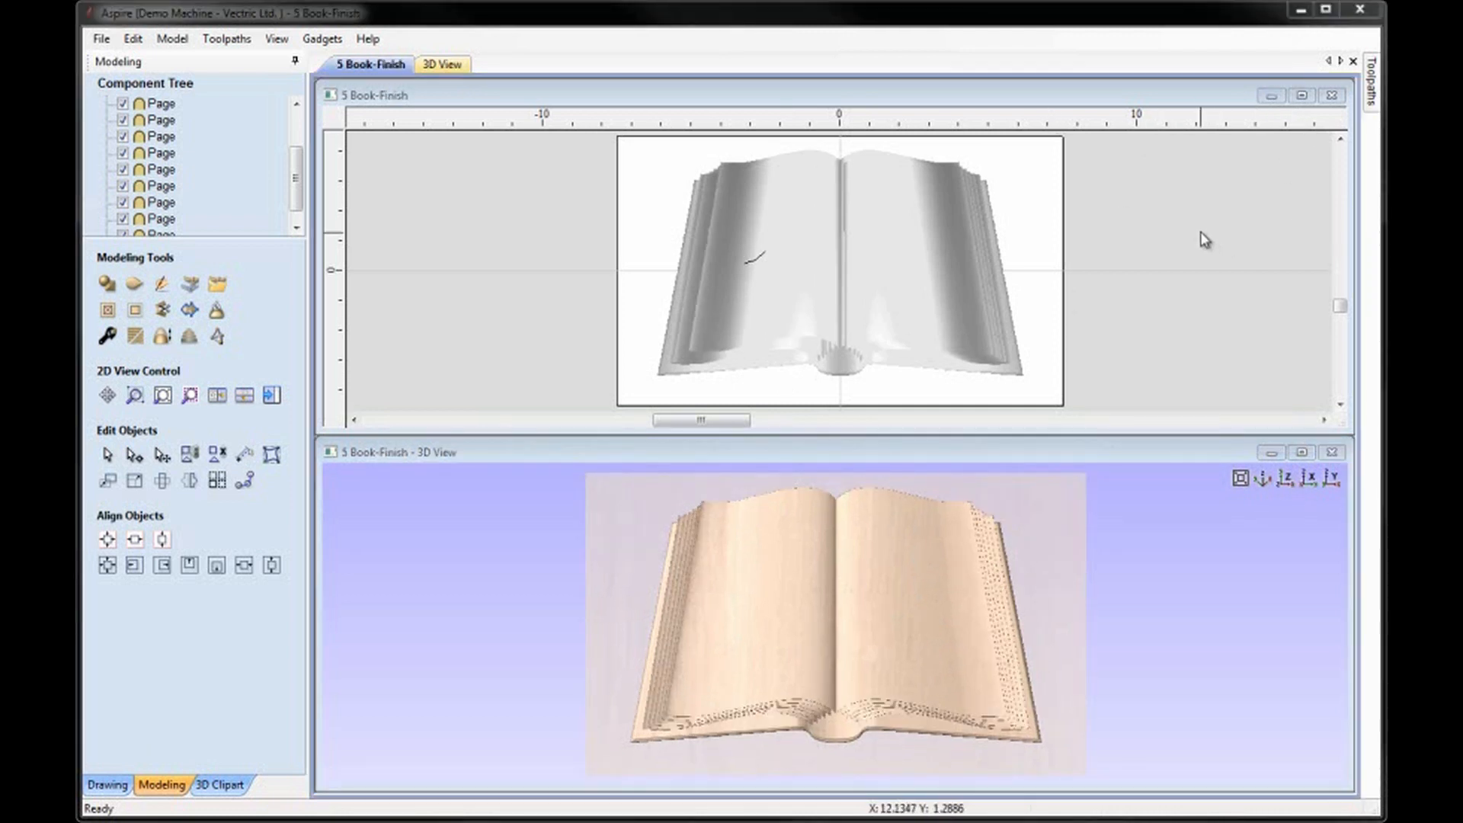
left_click(102, 40)
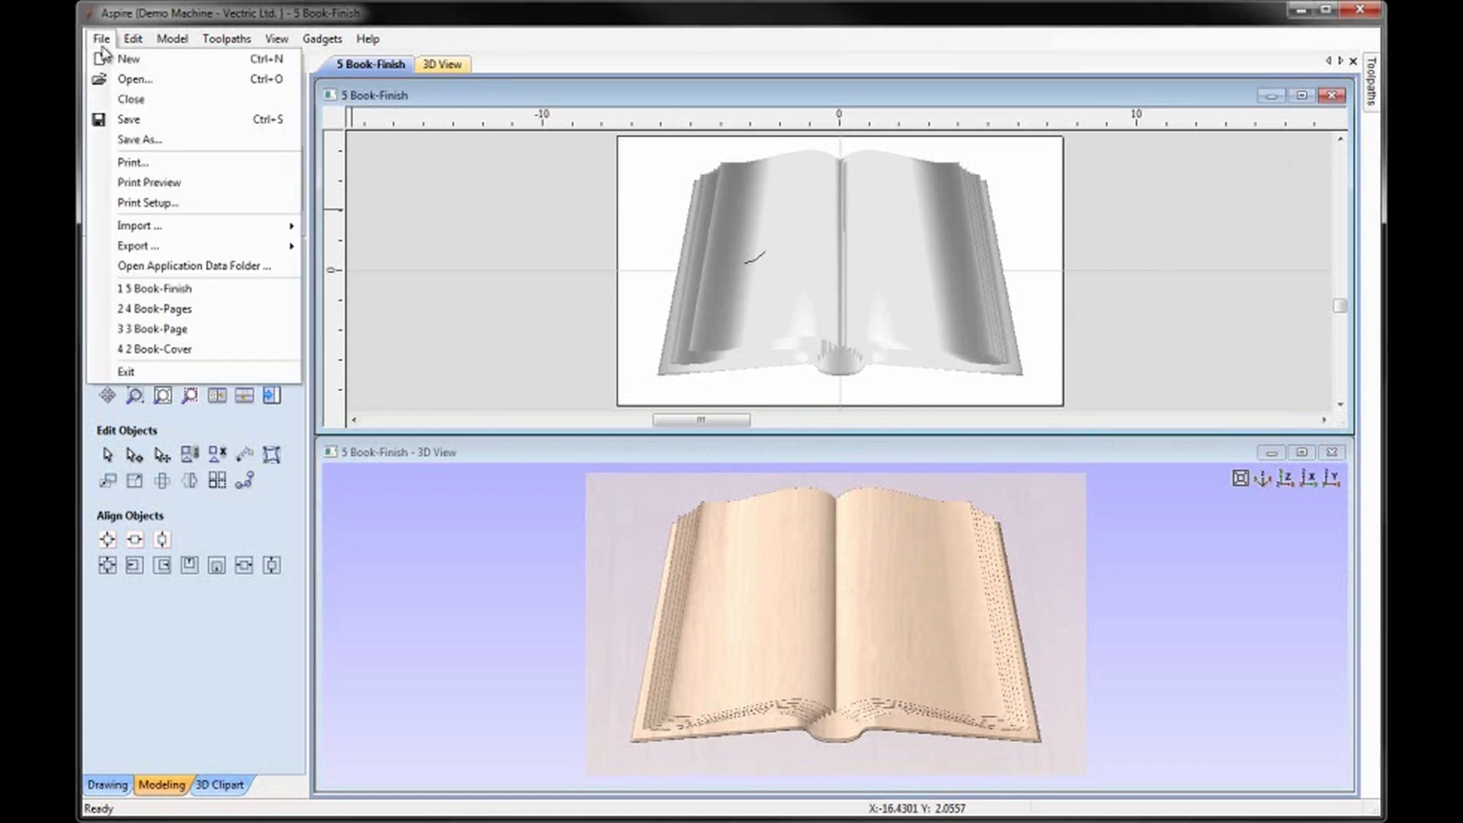
left_click(151, 141)
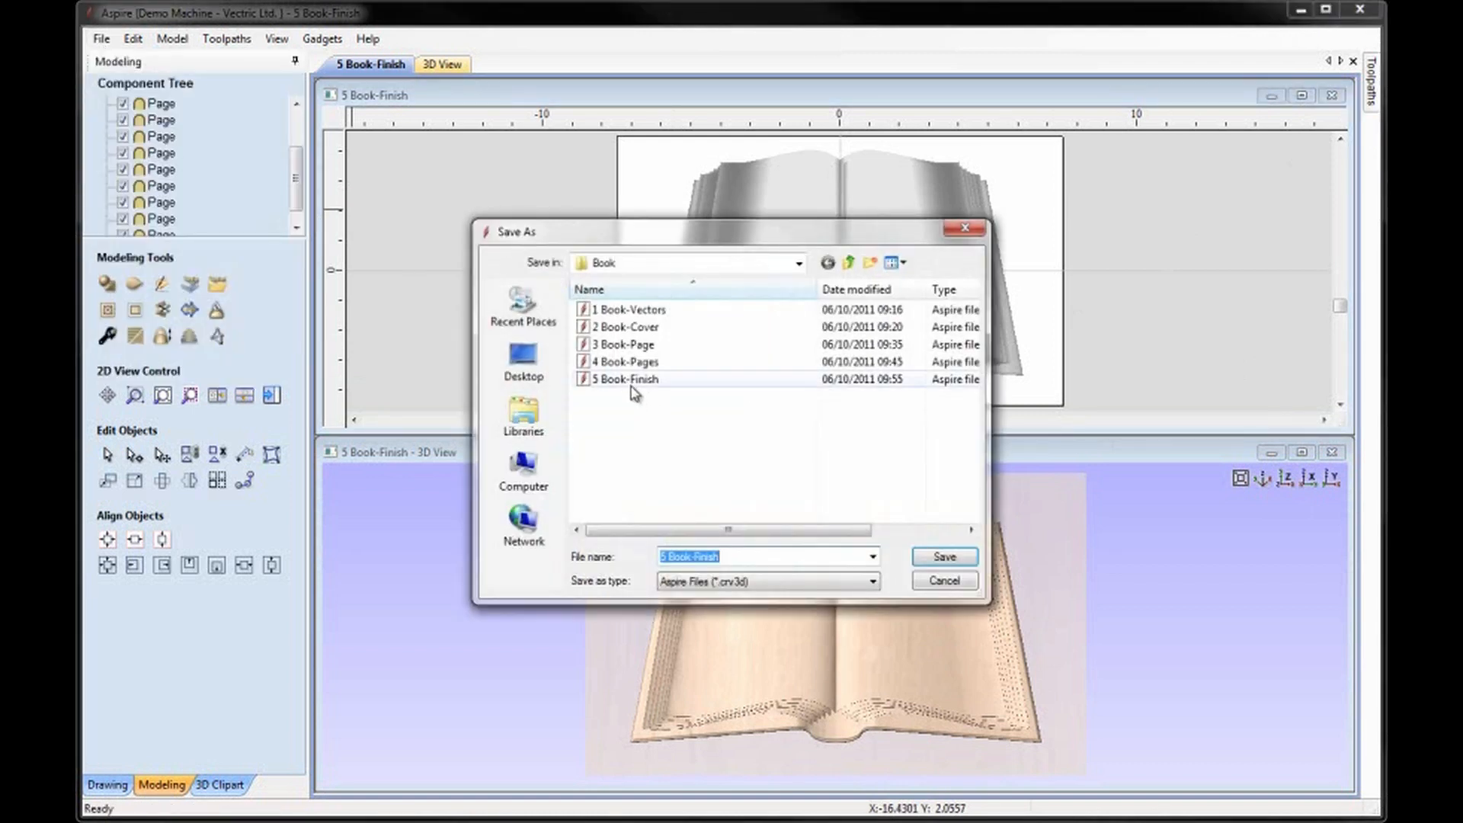
left_click(631, 381)
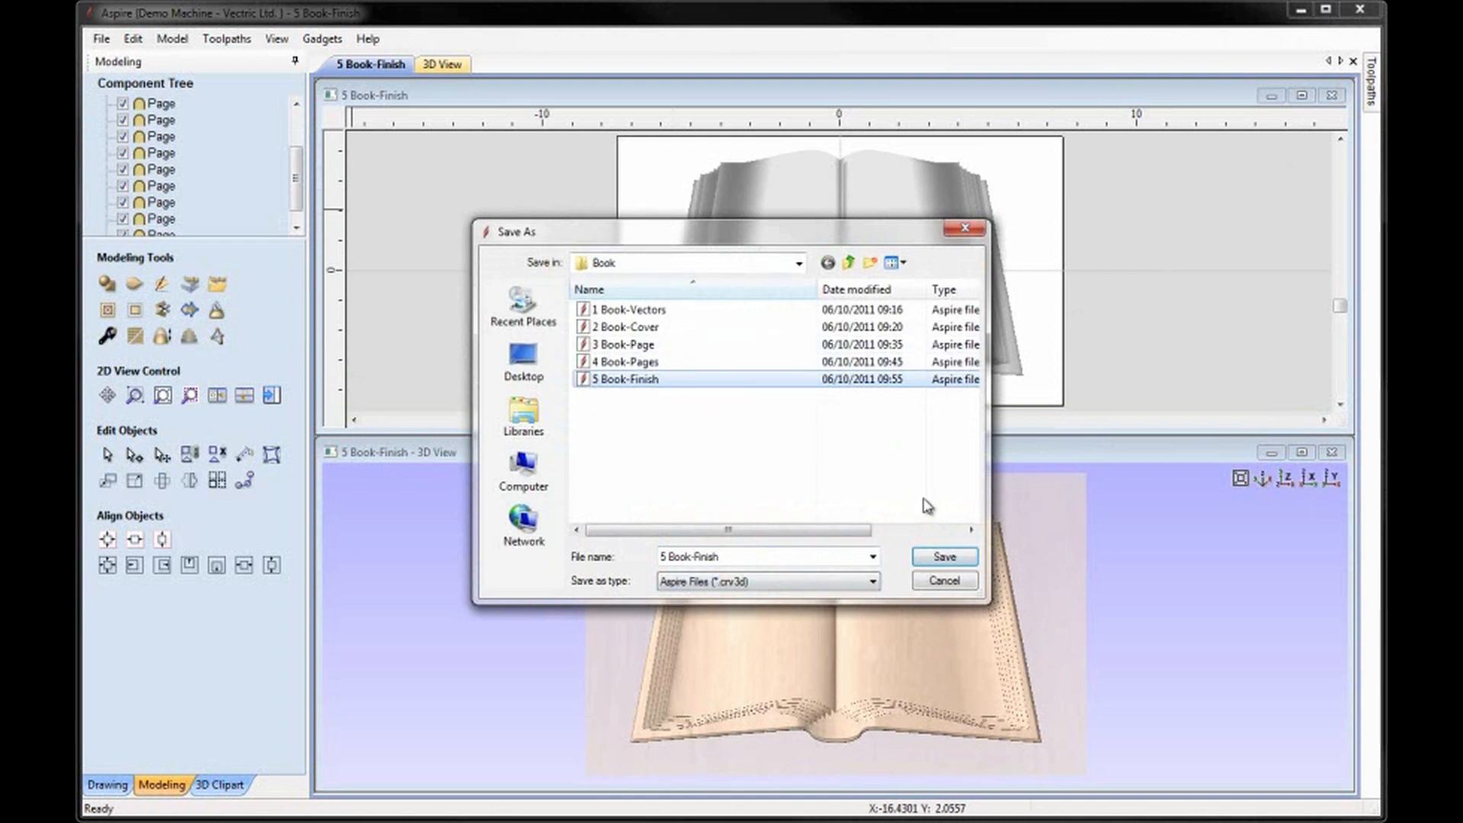
left_click(943, 561)
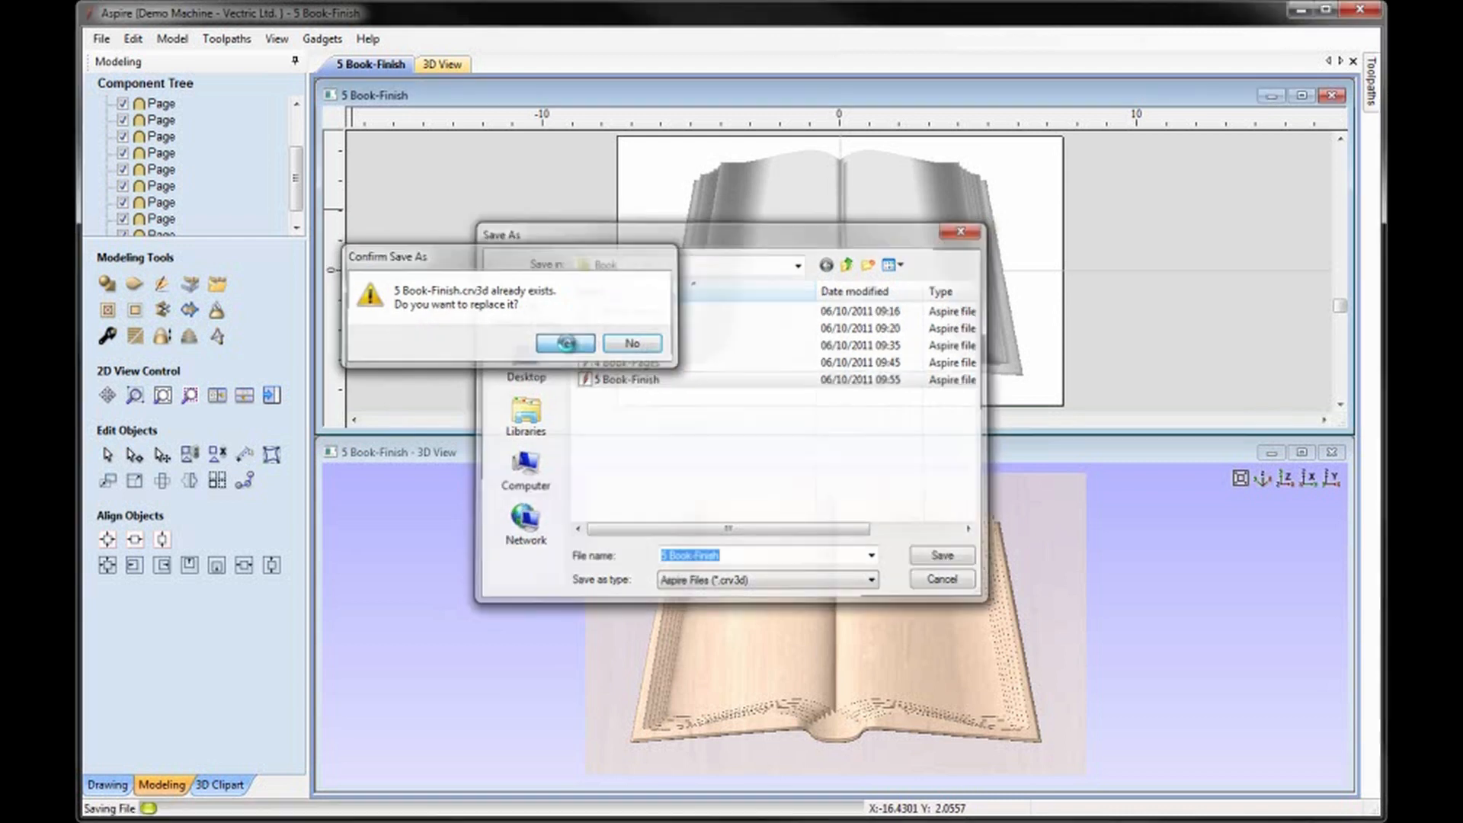
left_click(569, 345)
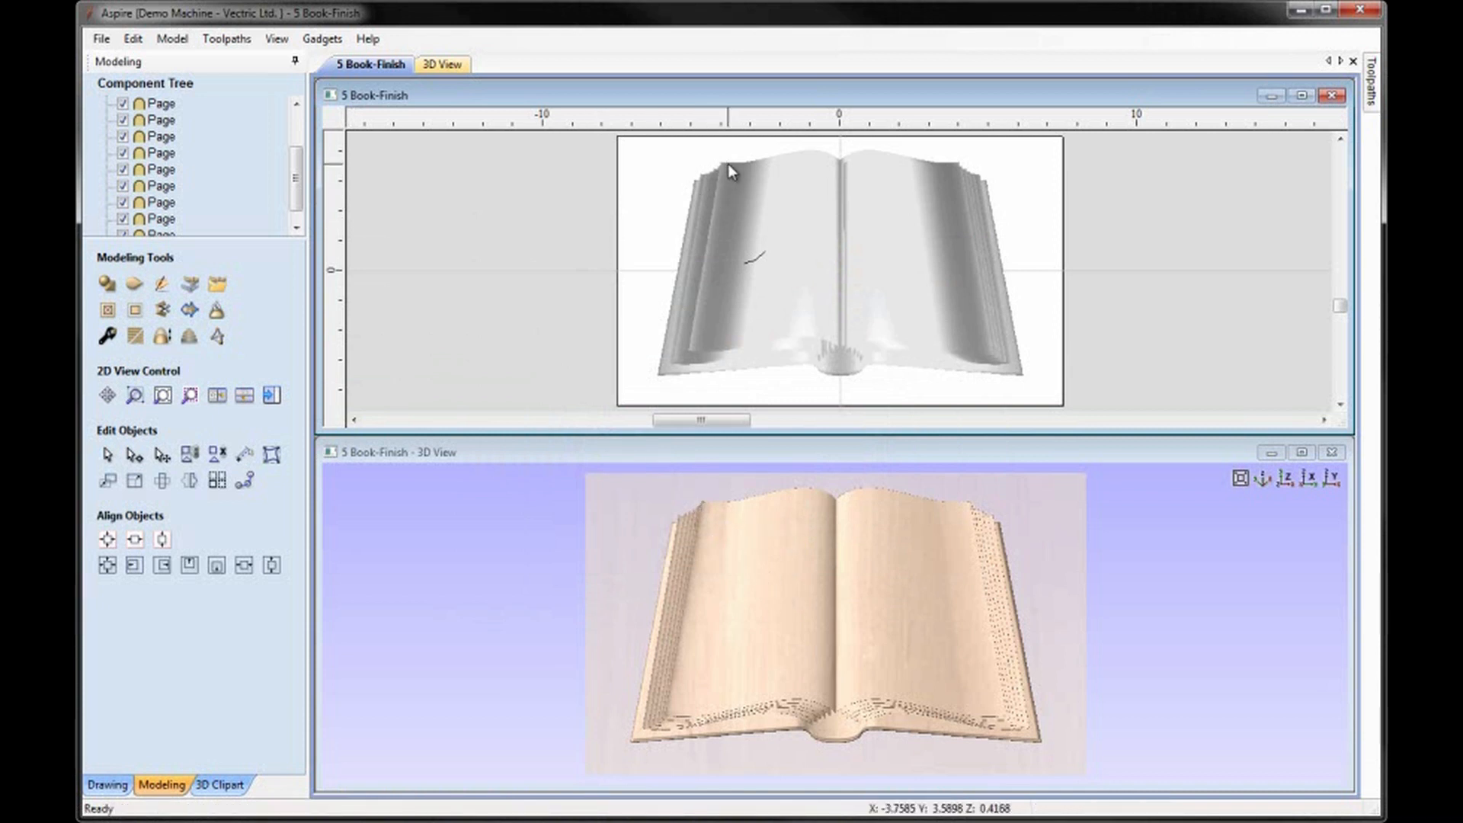
Apply a bounding box distortion envelope to the top left-hand page and convert its upper, outer and lower edges to Bezier curves.
left_click(796, 157)
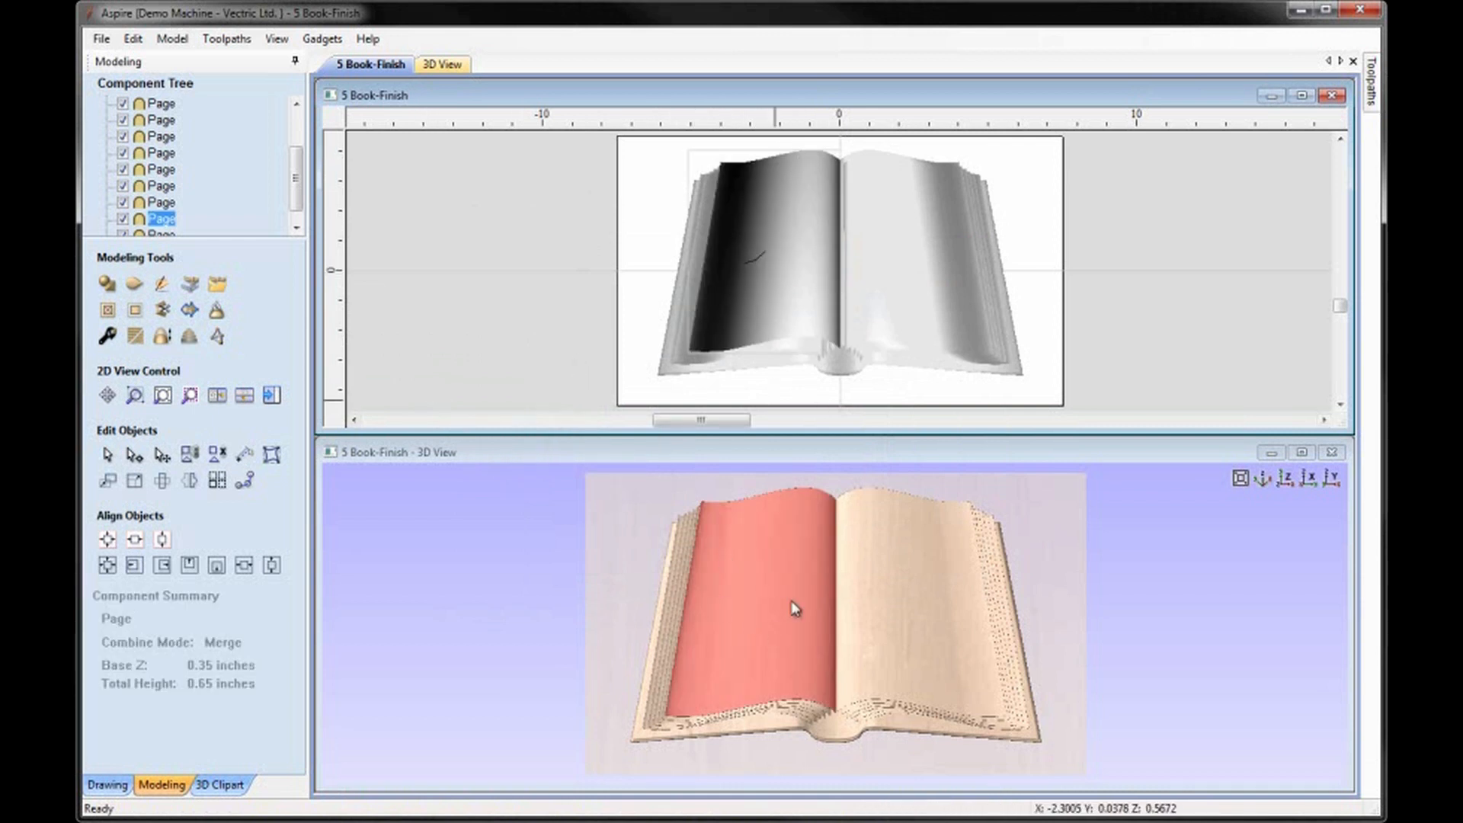
left_click(272, 457)
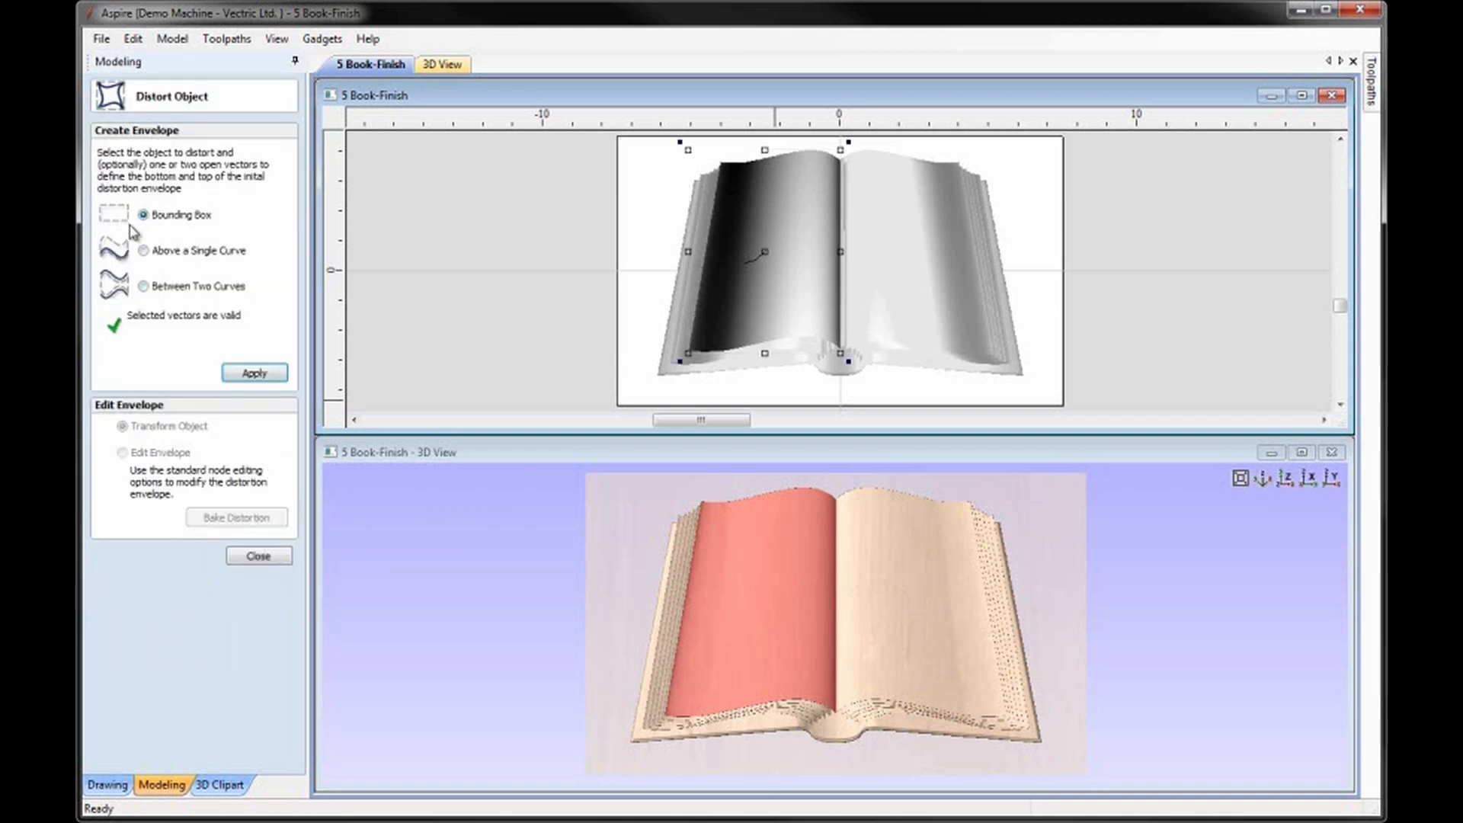
left_click(252, 374)
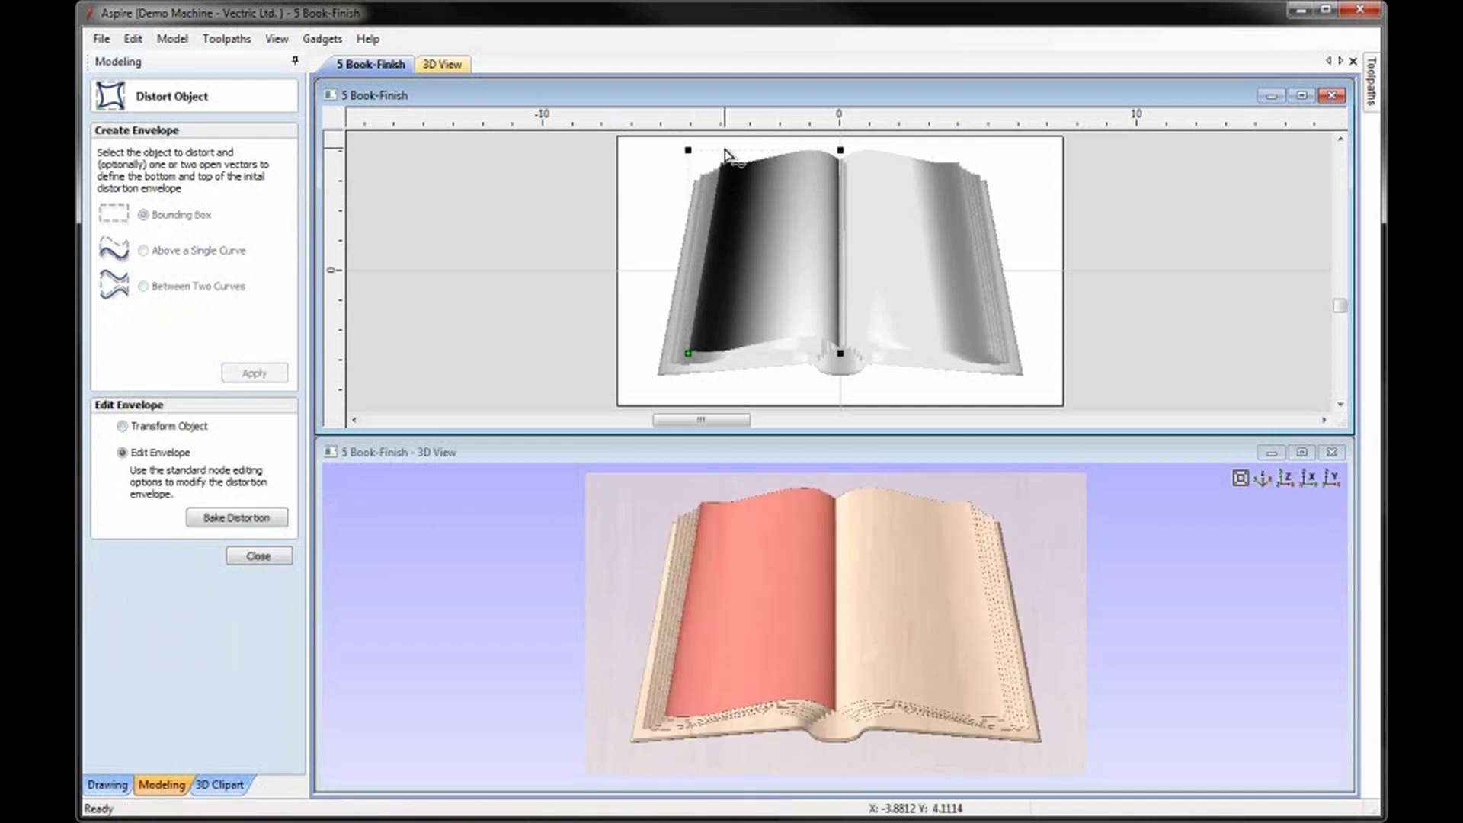
key("b")
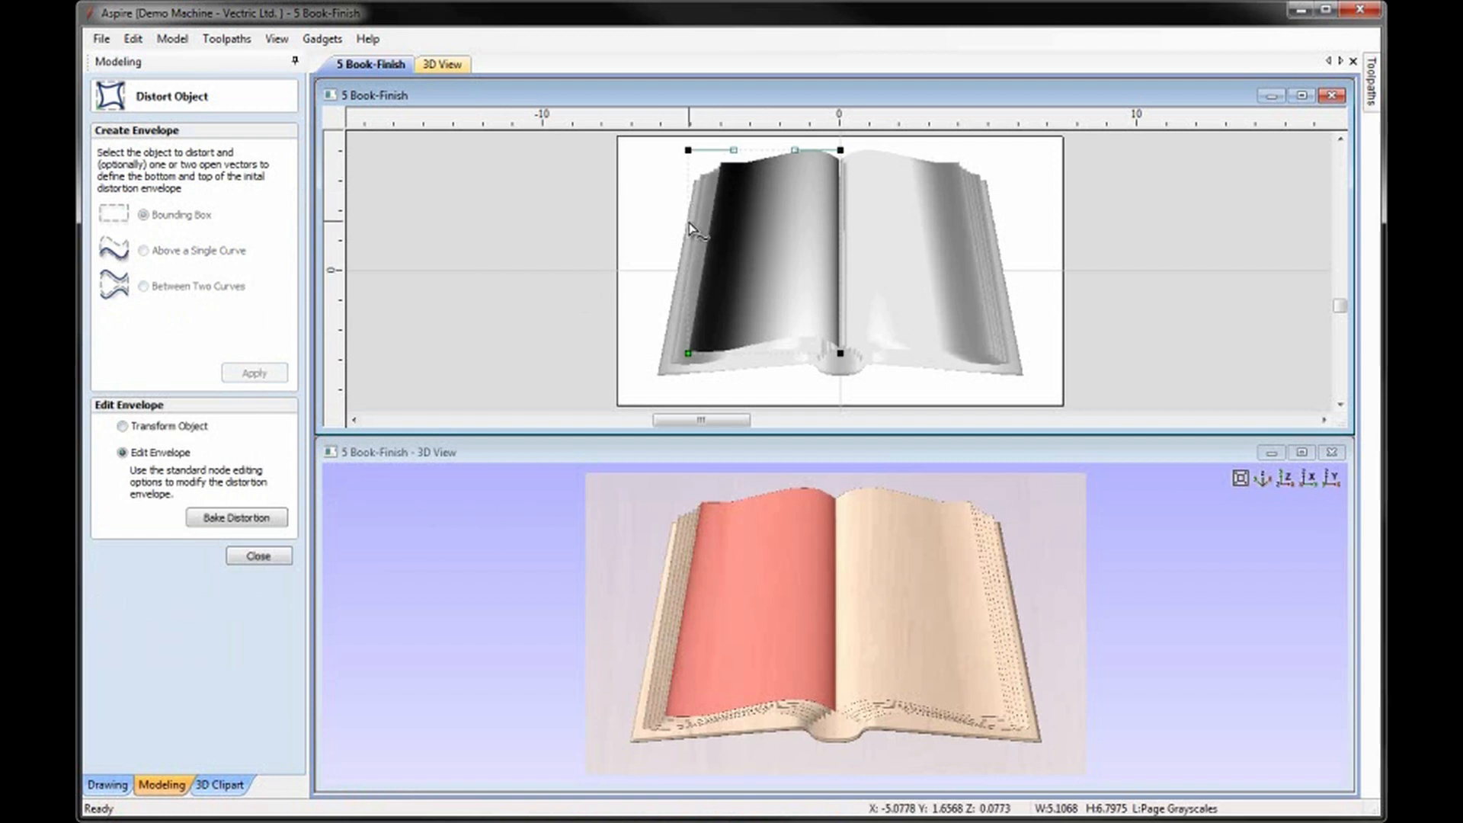
key("b")
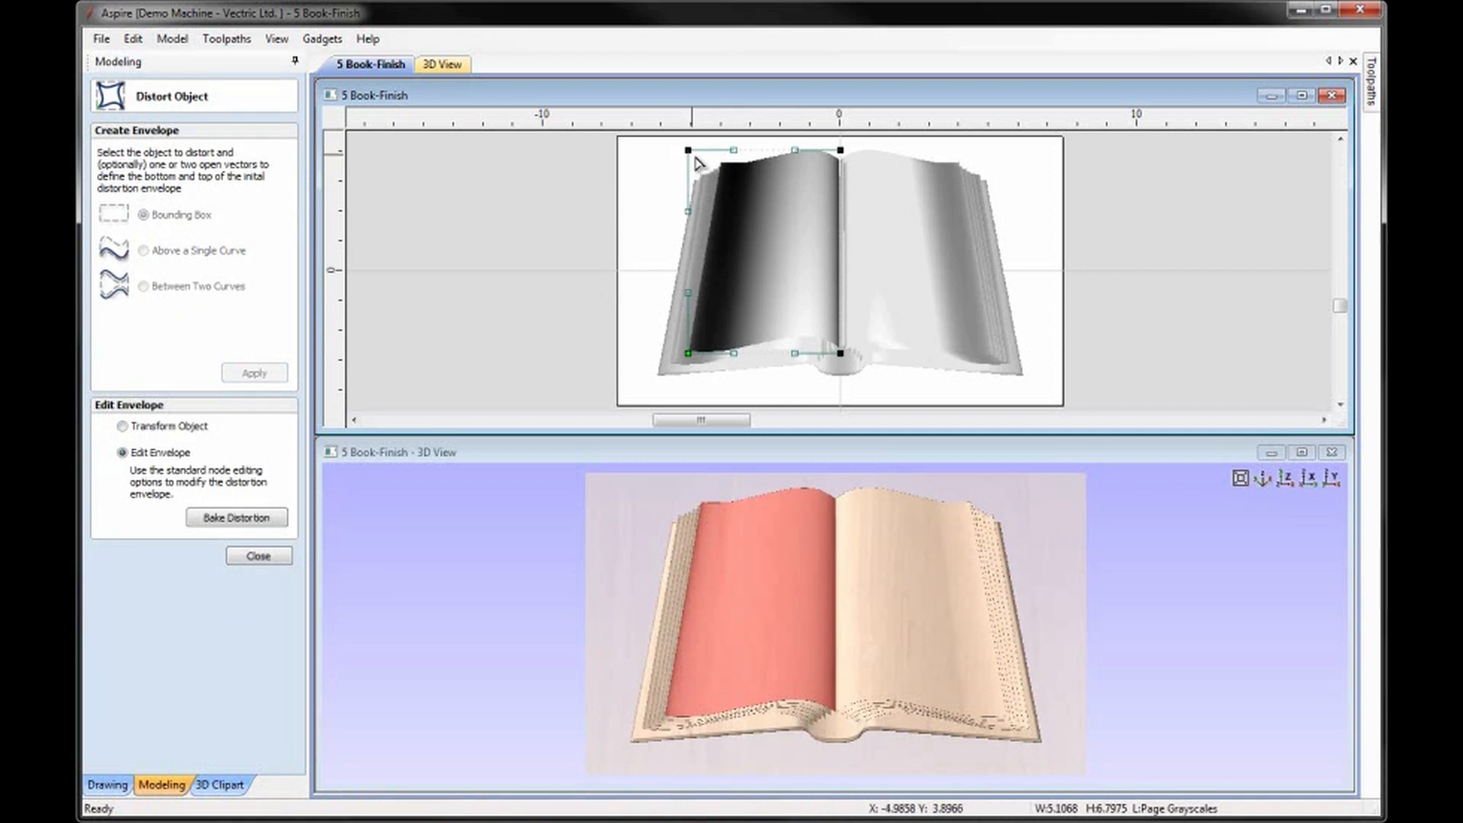
Move the envelope's upper-left node up and inward, and bend its handles so the page's outer edge forms an S-curve.
left_click(1341, 139)
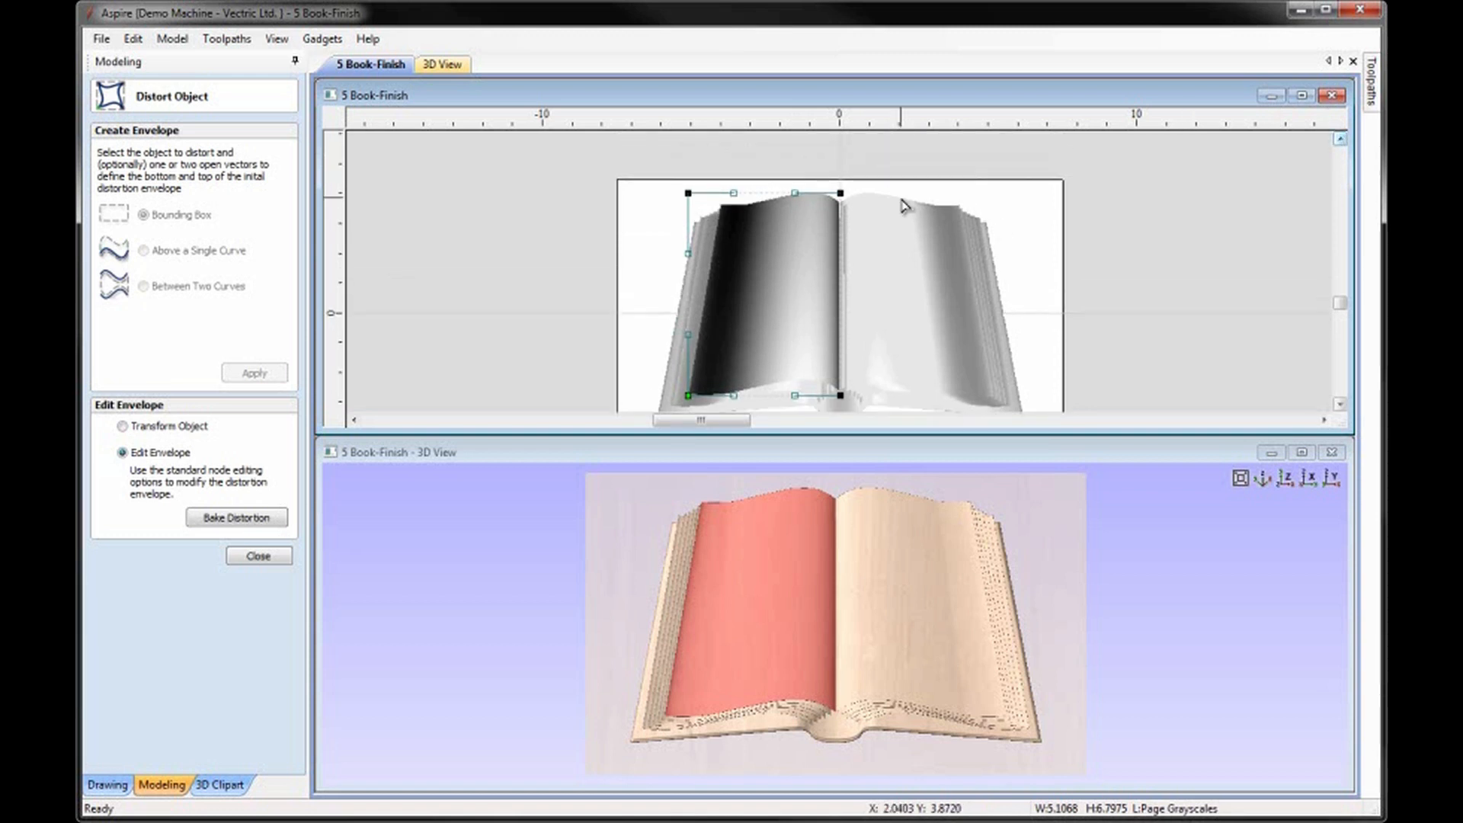
left_click_drag(686, 191, 720, 166)
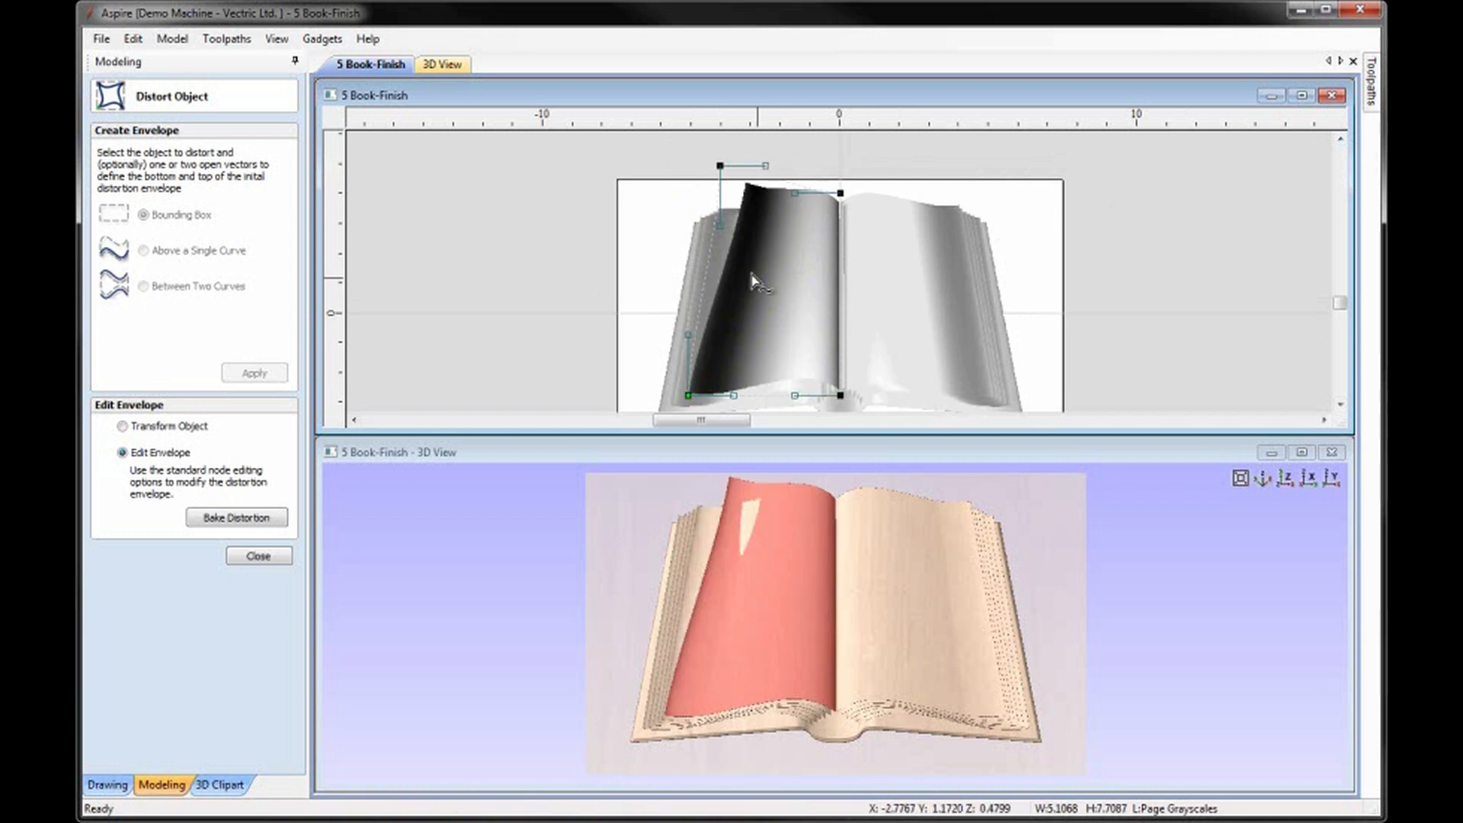
left_click(766, 166)
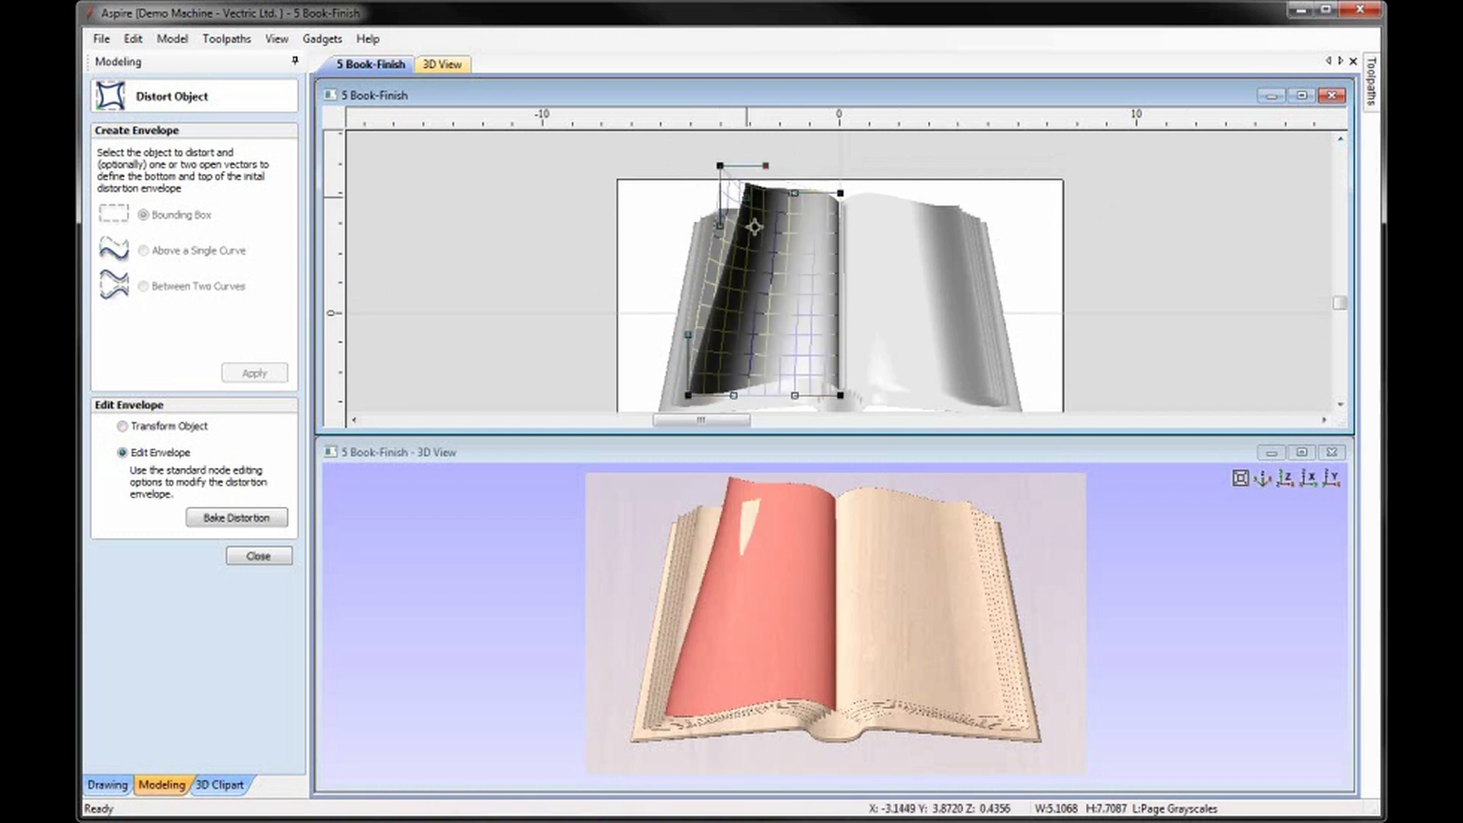
left_click_drag(720, 225, 681, 220)
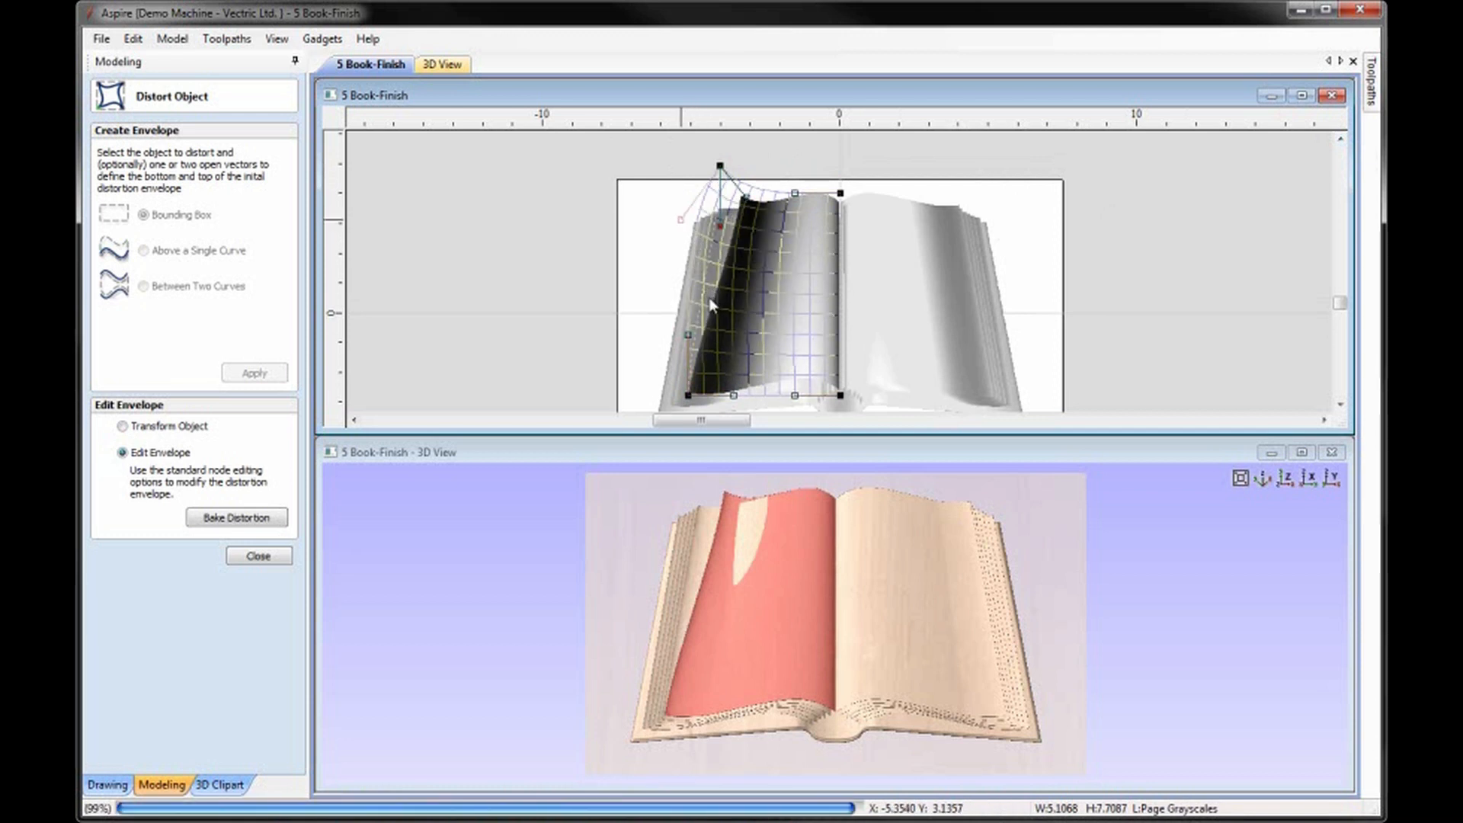
left_click_drag(687, 335, 725, 331)
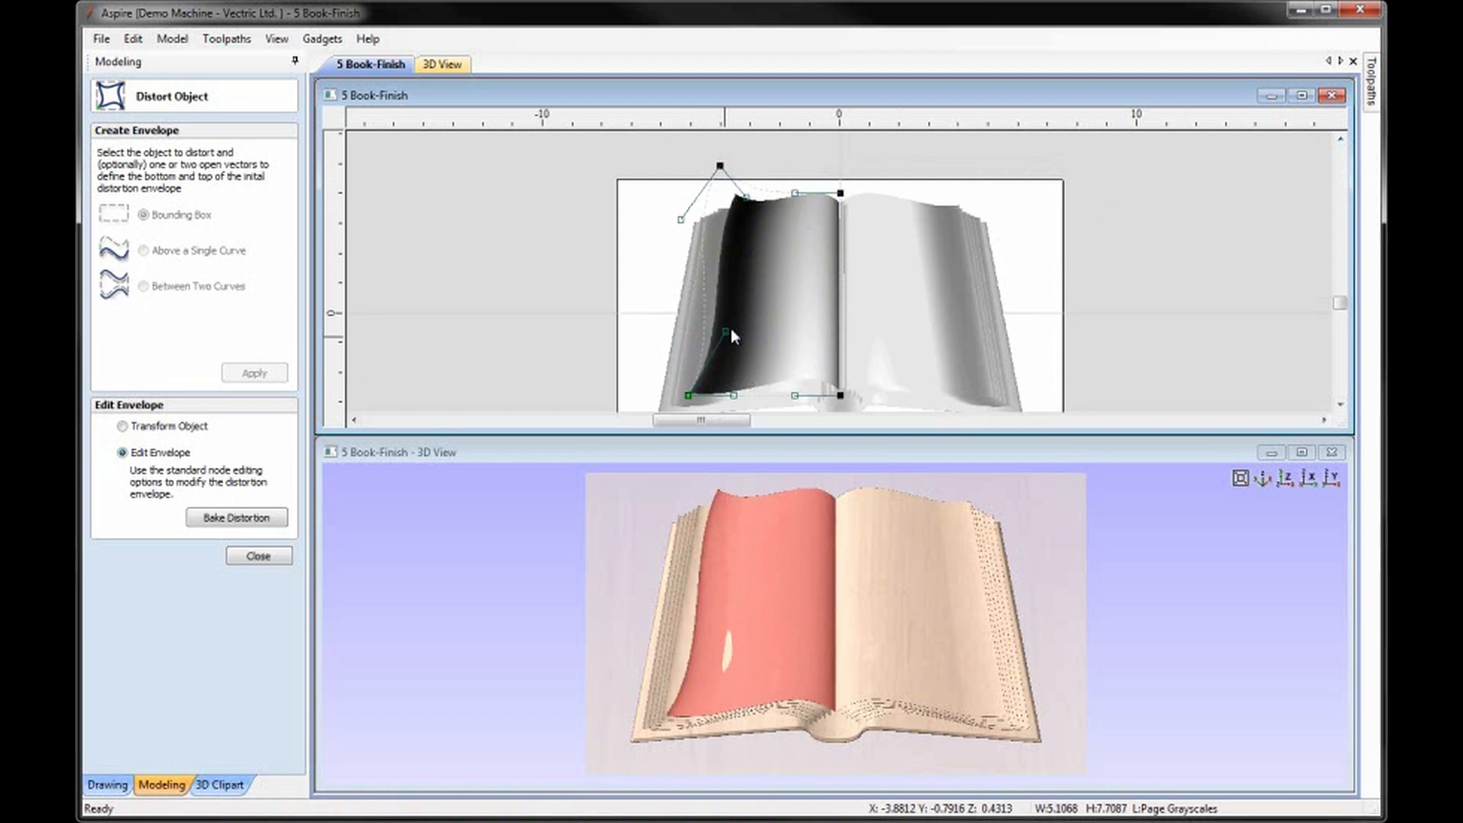
left_click(681, 220)
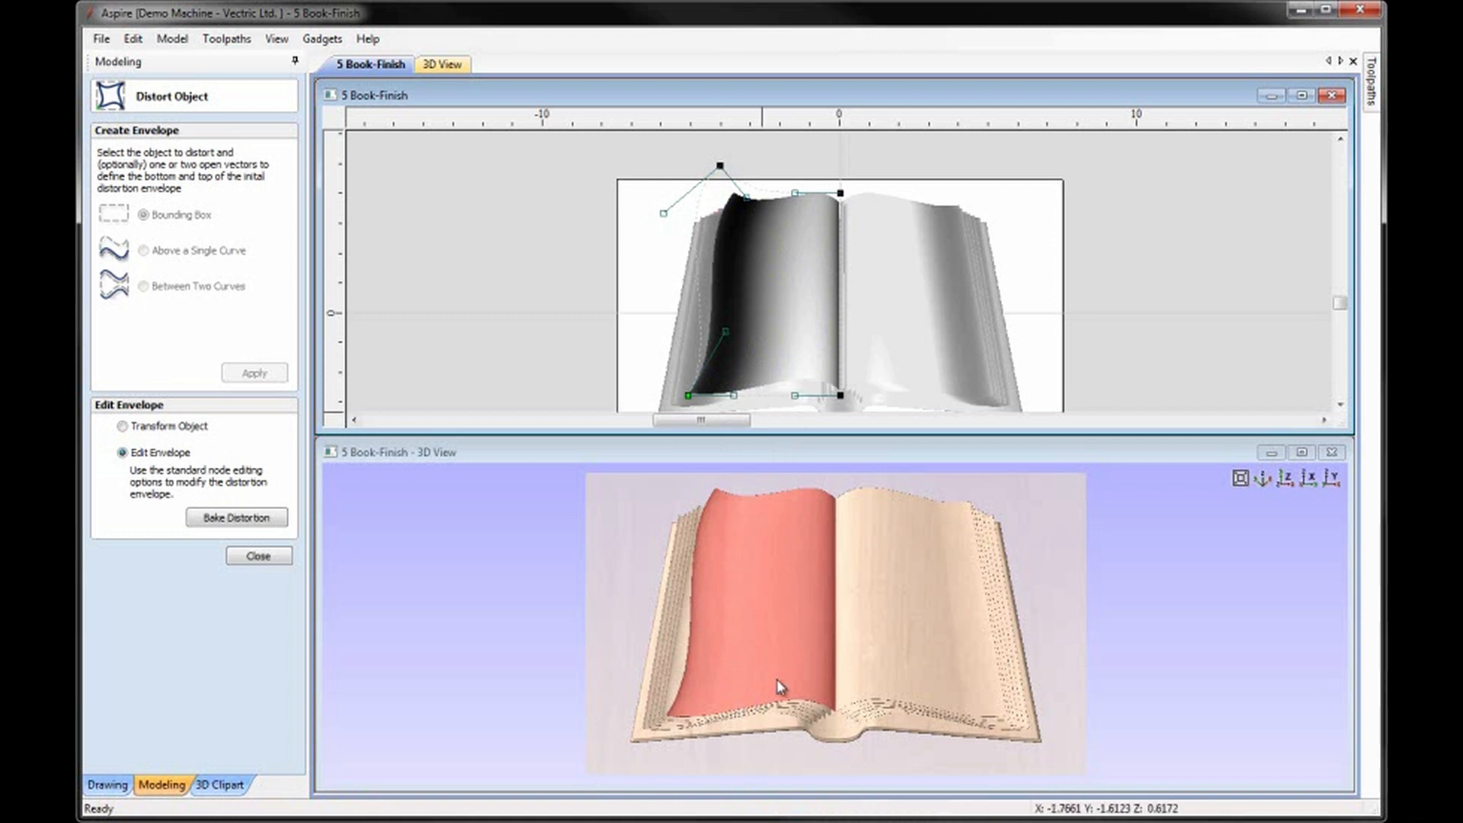
Shift the envelope's lower-left node slightly outward, adjust its Bezier handles, and nudge the upper-left node up and inward.
left_click(733, 394)
left_click_drag(734, 394, 735, 391)
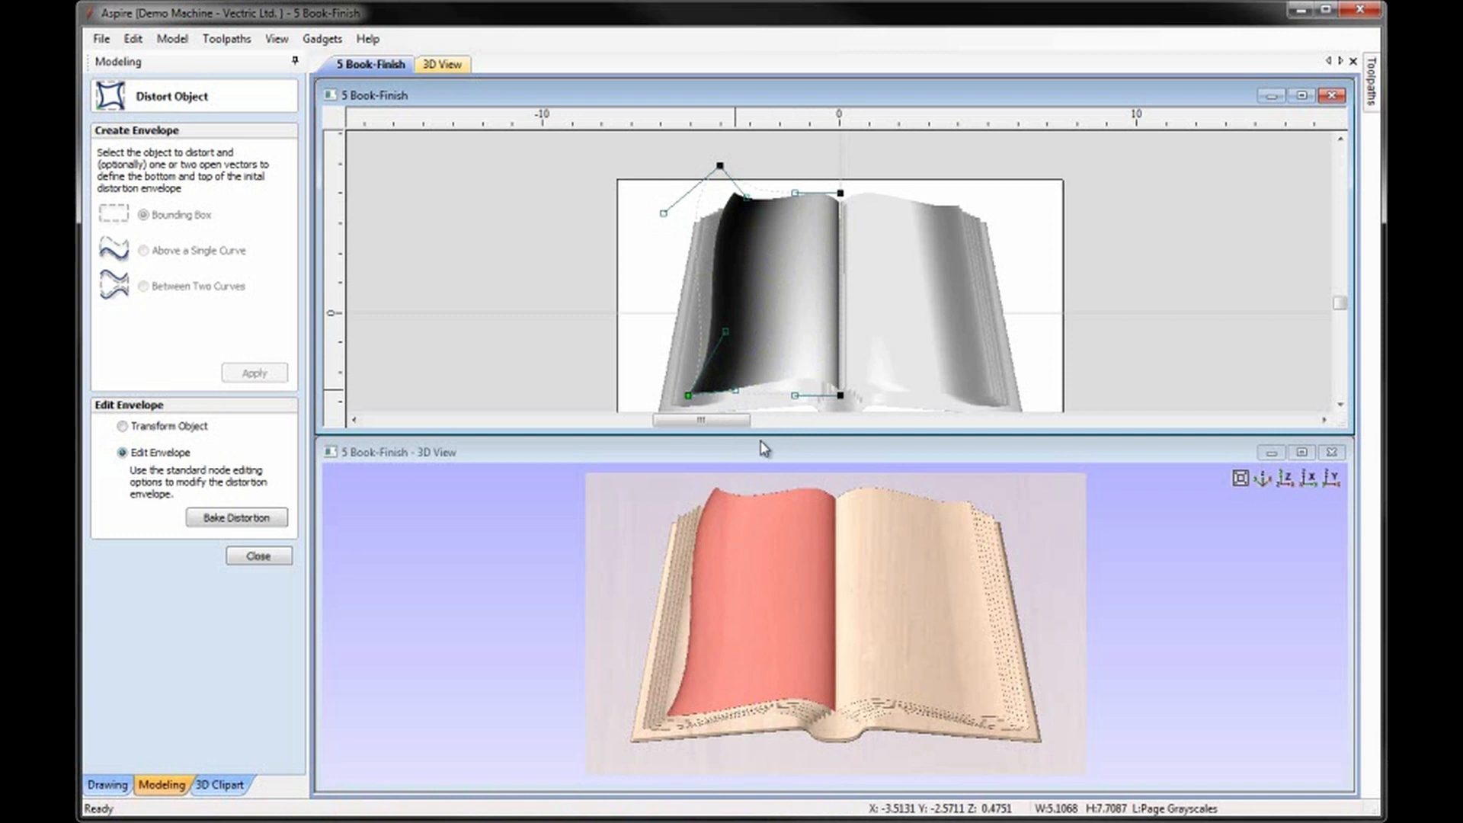
left_click(685, 397)
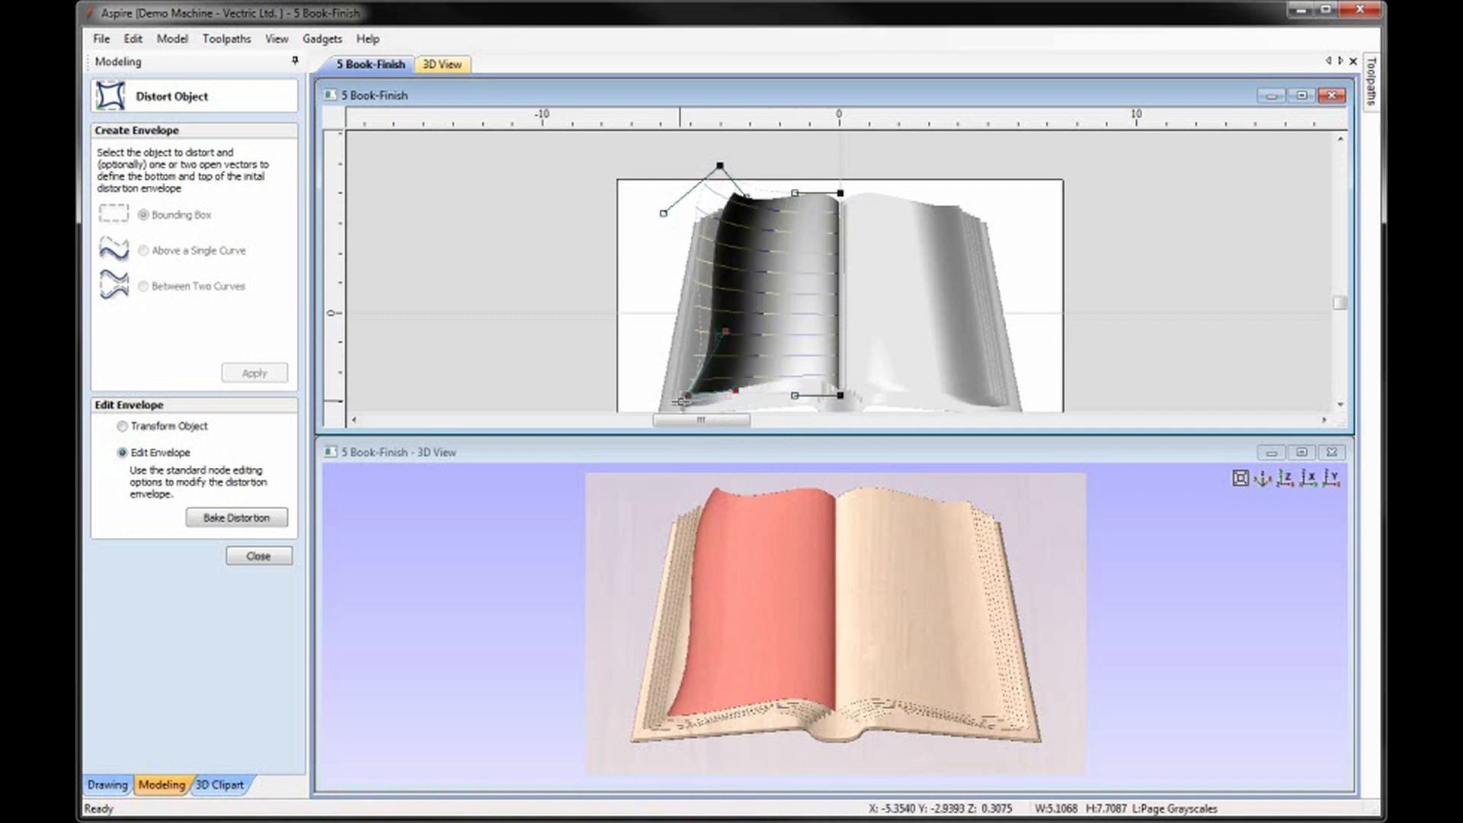
left_click_drag(680, 399, 683, 402)
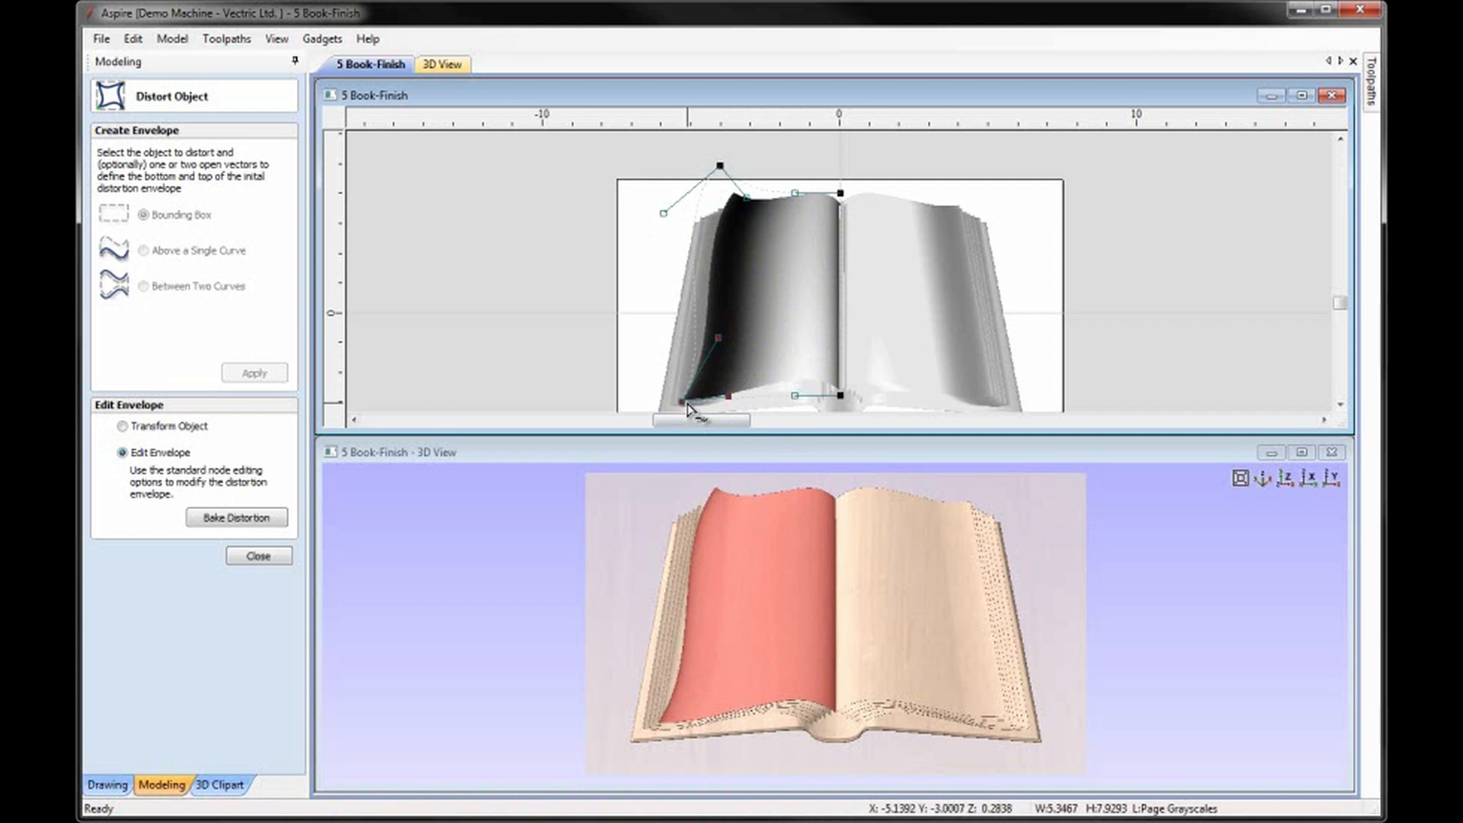
key("Up")
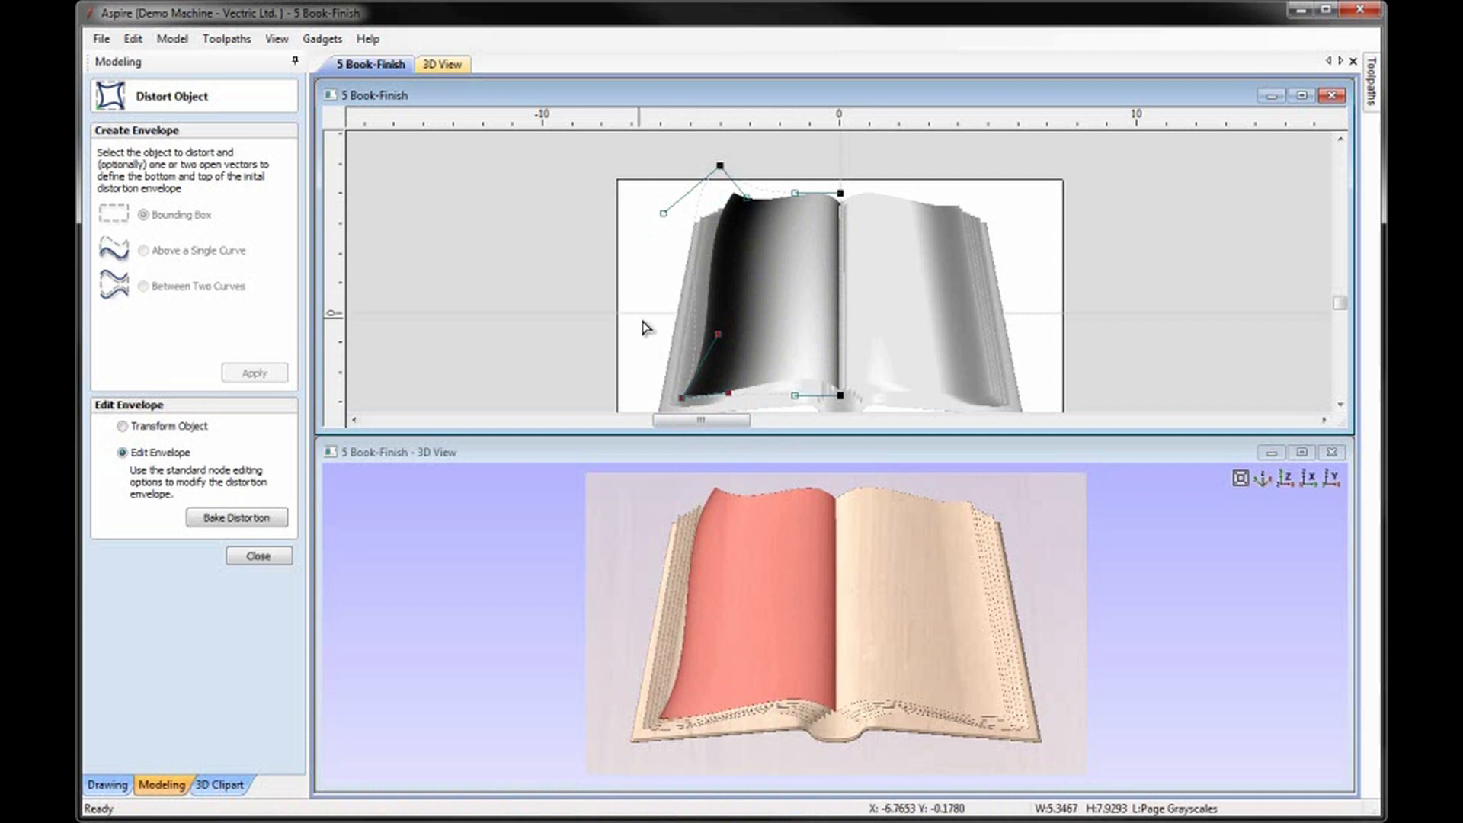
left_click_drag(719, 333, 728, 336)
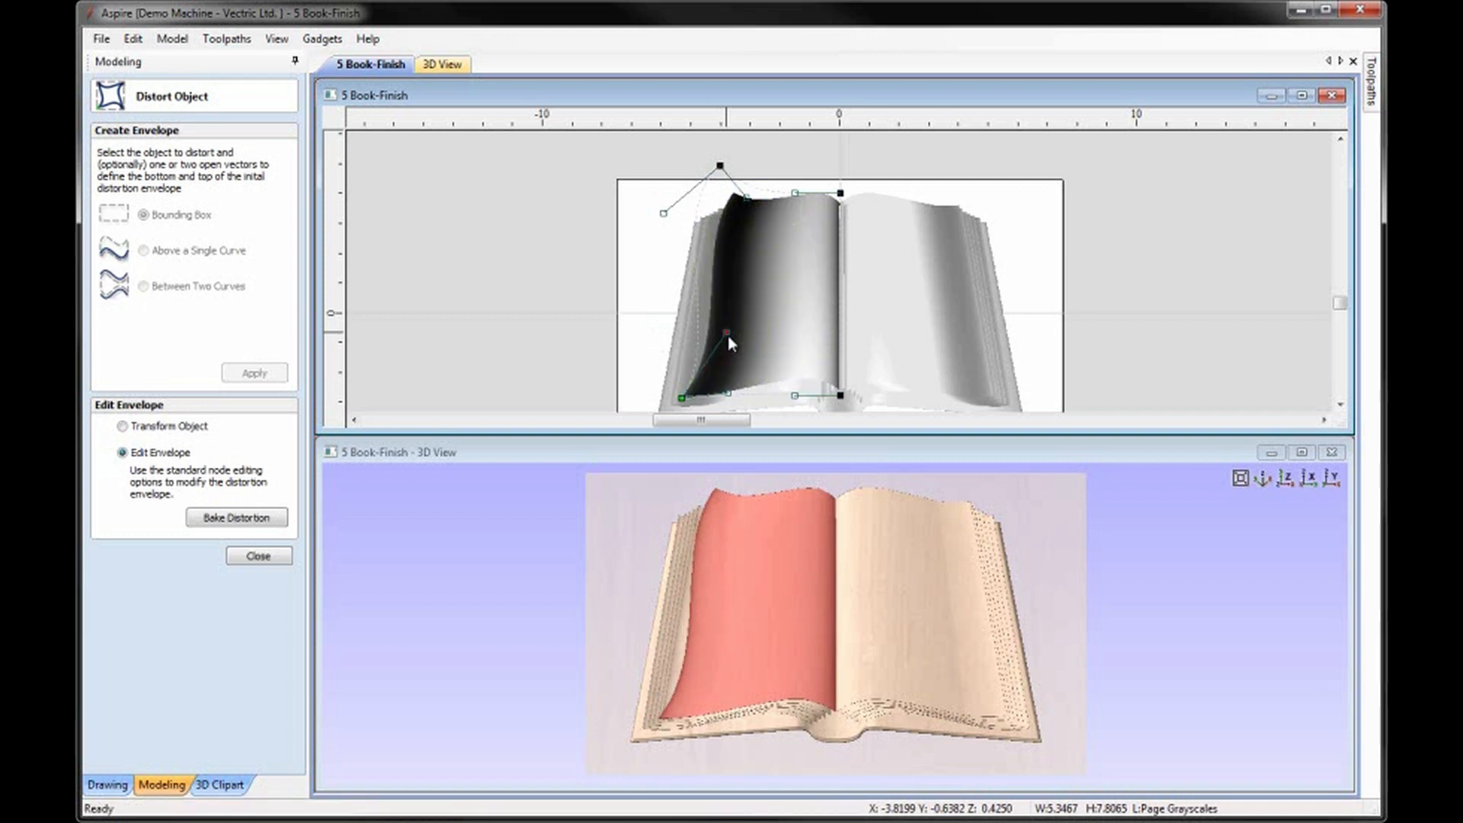
left_click_drag(719, 166, 725, 158)
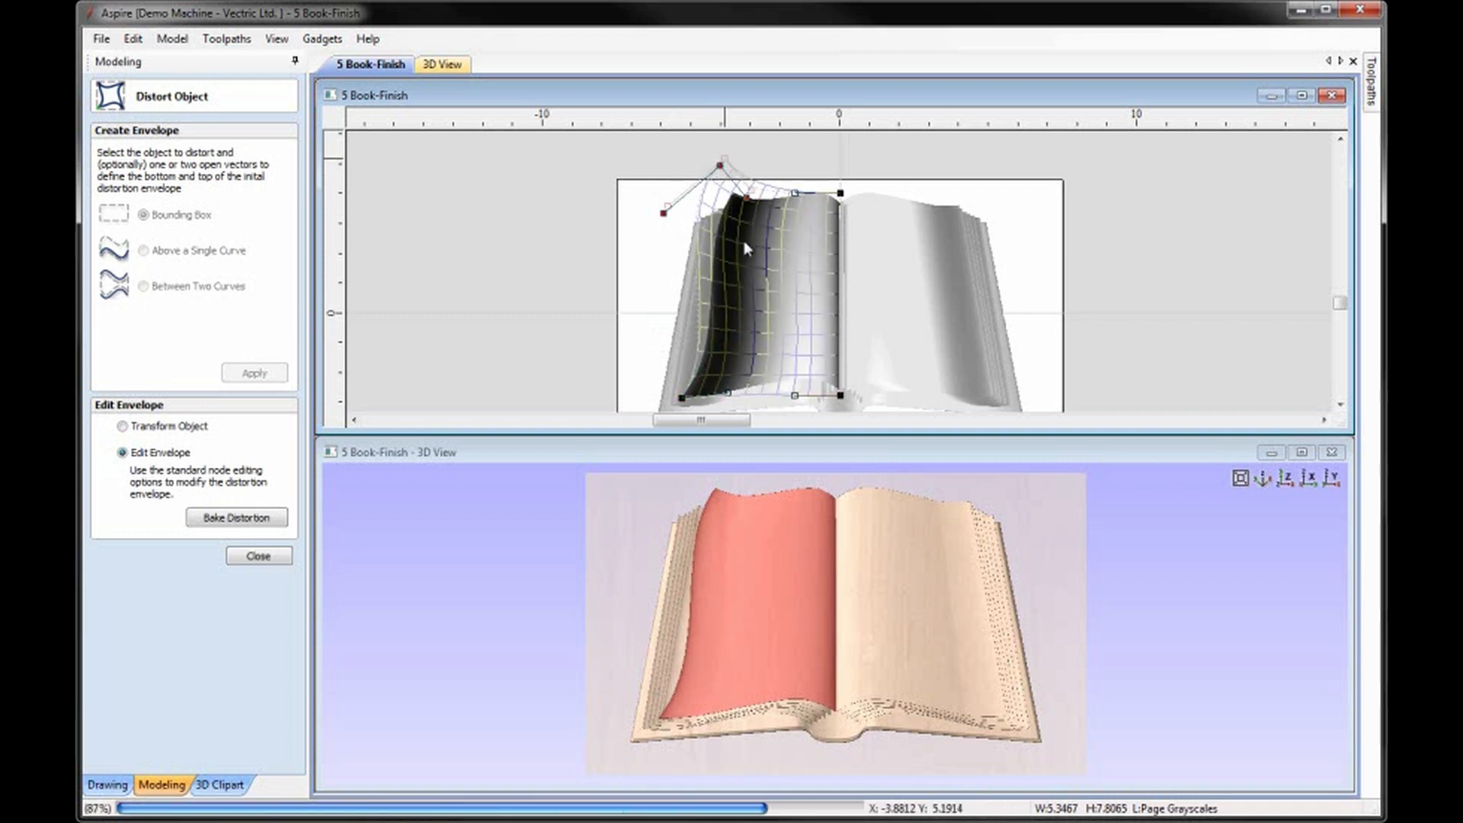
Fine-tune the envelope's upper-left node and pull its outer handle further outward to finish the top left page's curl, and close the distortion tool.
left_click_drag(670, 206, 649, 204)
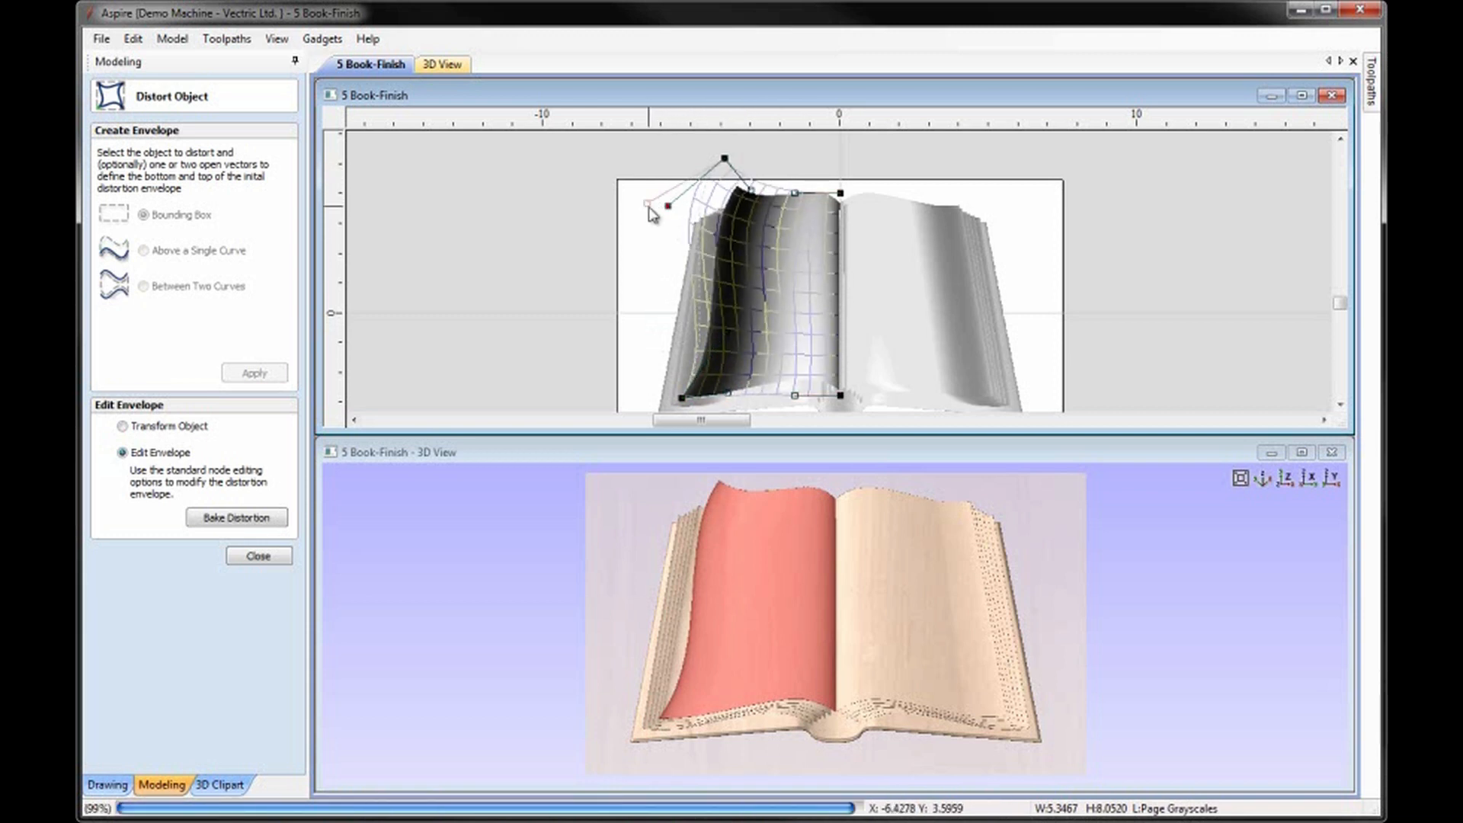
left_click_drag(726, 157, 792, 205)
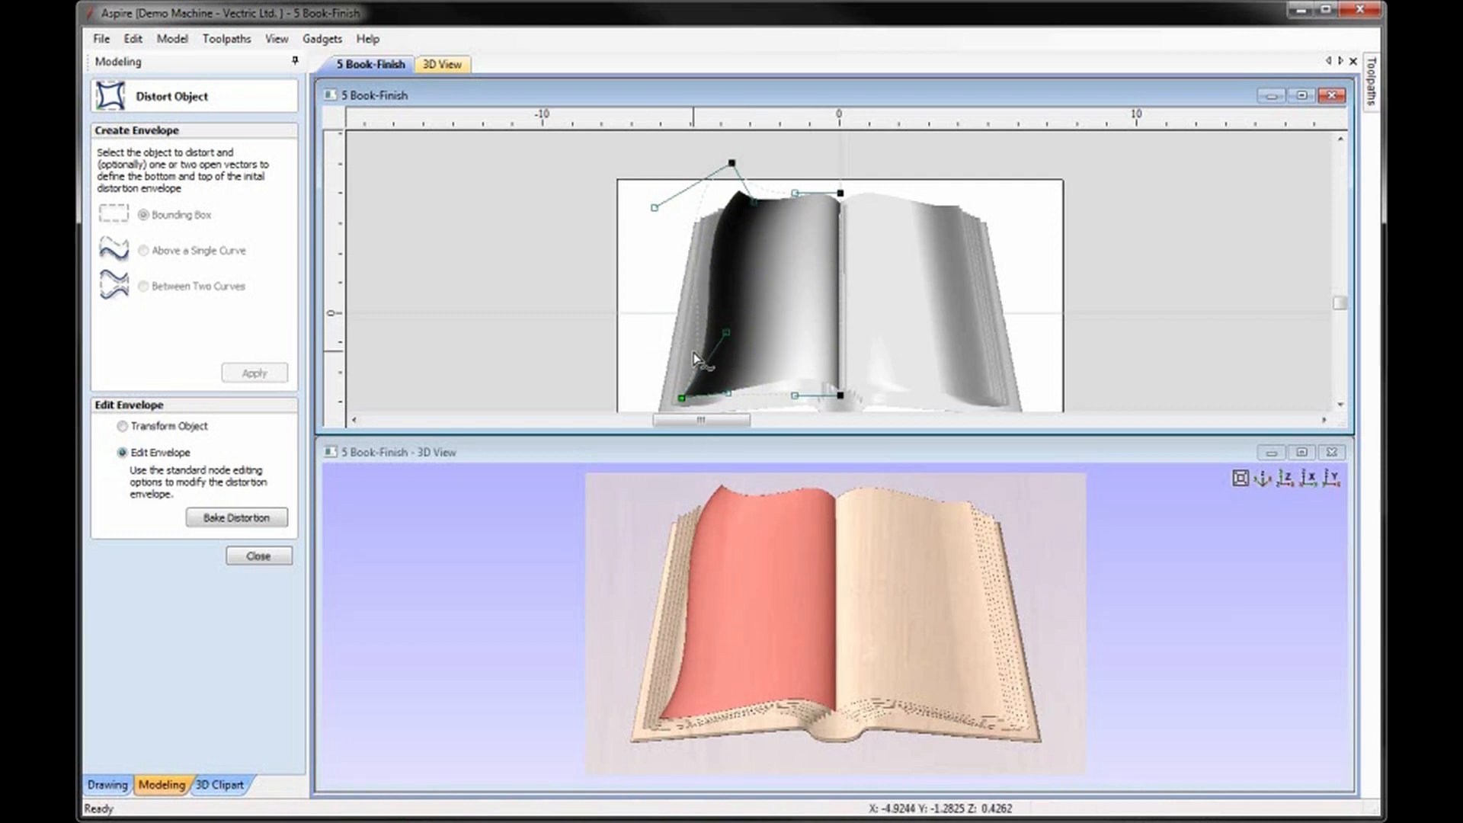
left_click(274, 564)
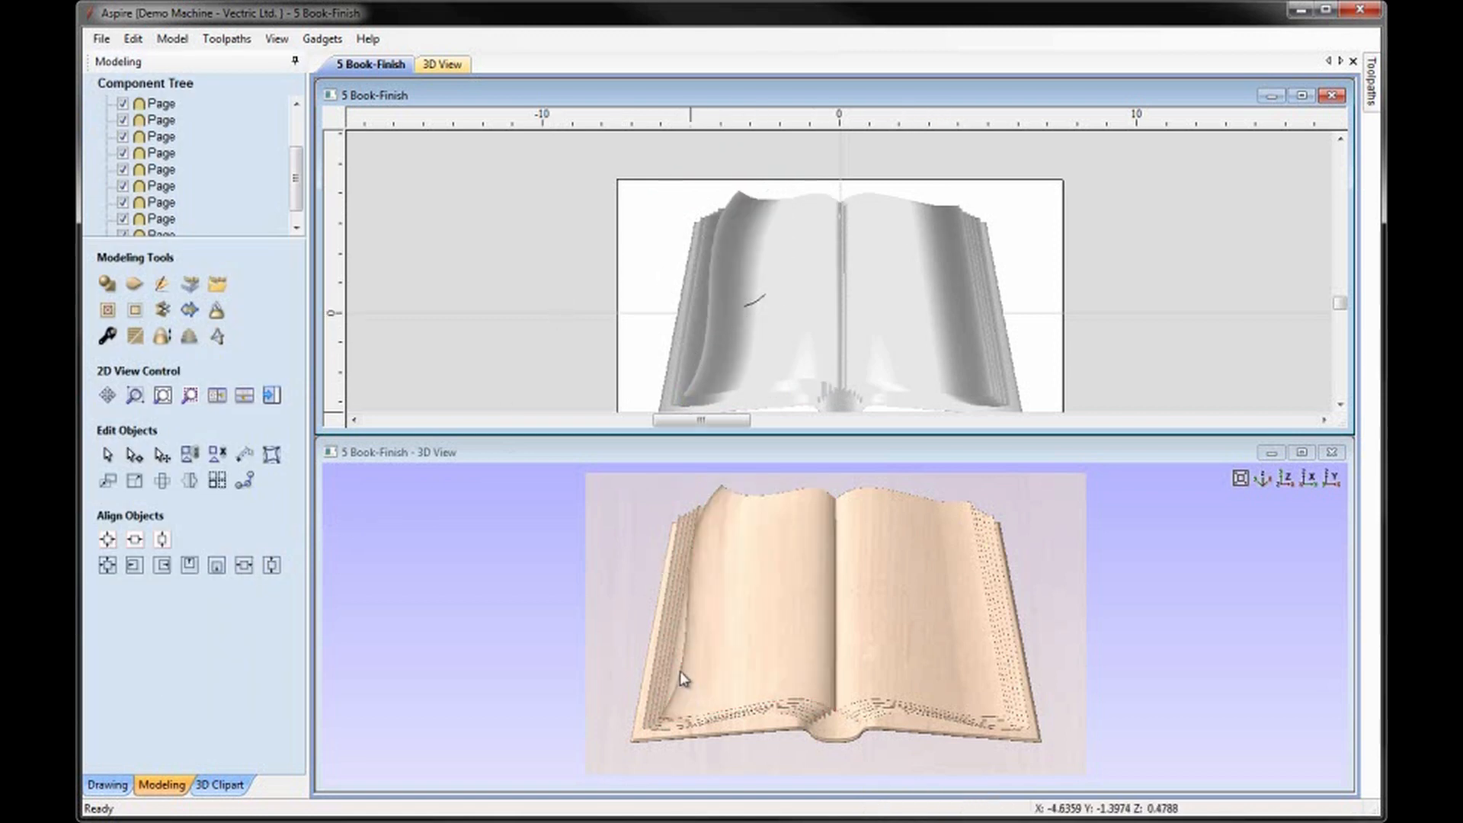
Apply a bounding box distortion envelope to the second page on the left side and convert its outer edge to a Bezier curve.
scroll(747, 231, "up", 8)
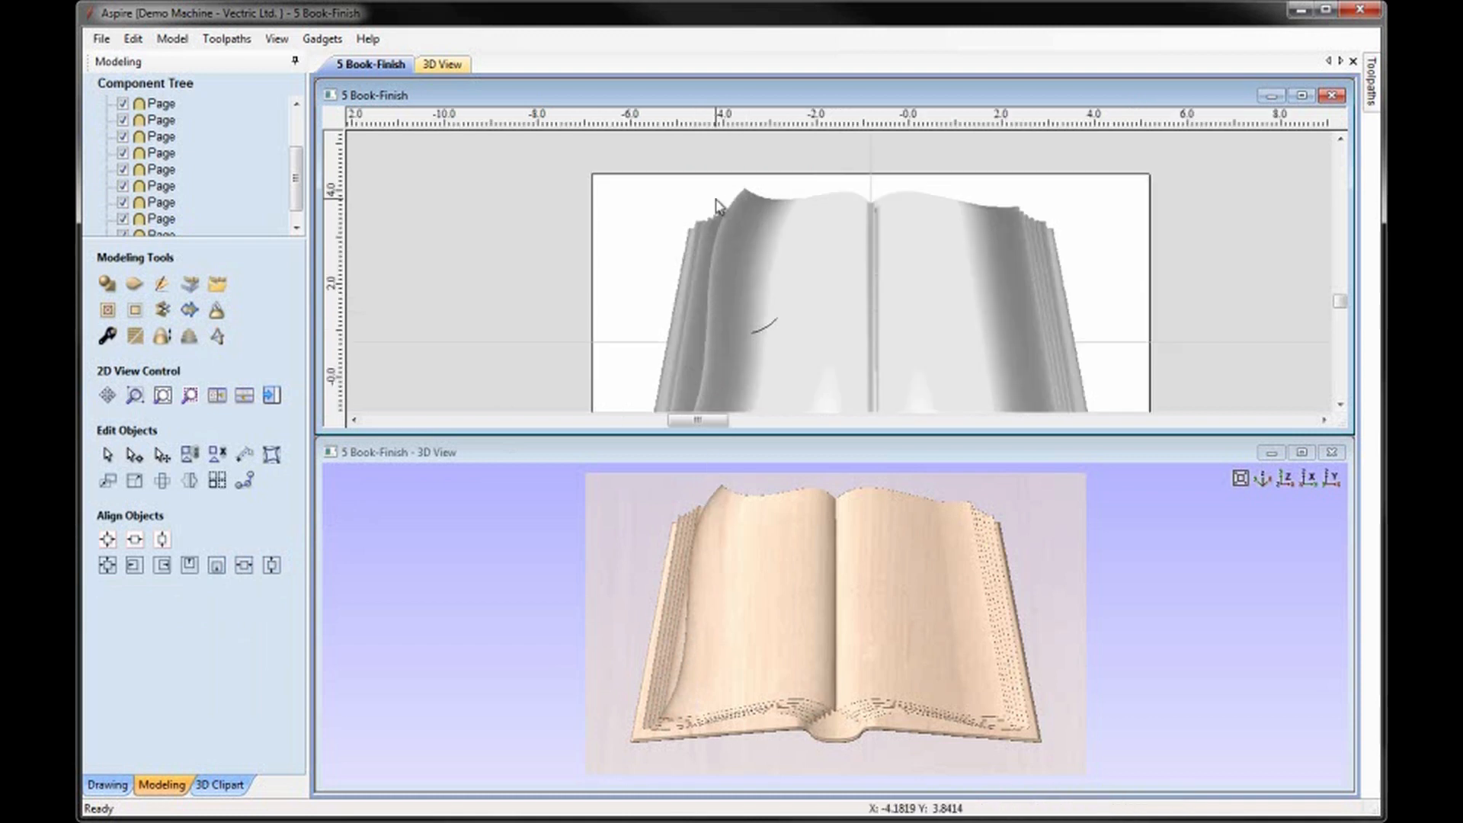
left_click(749, 232)
scroll(745, 228, "down", 8)
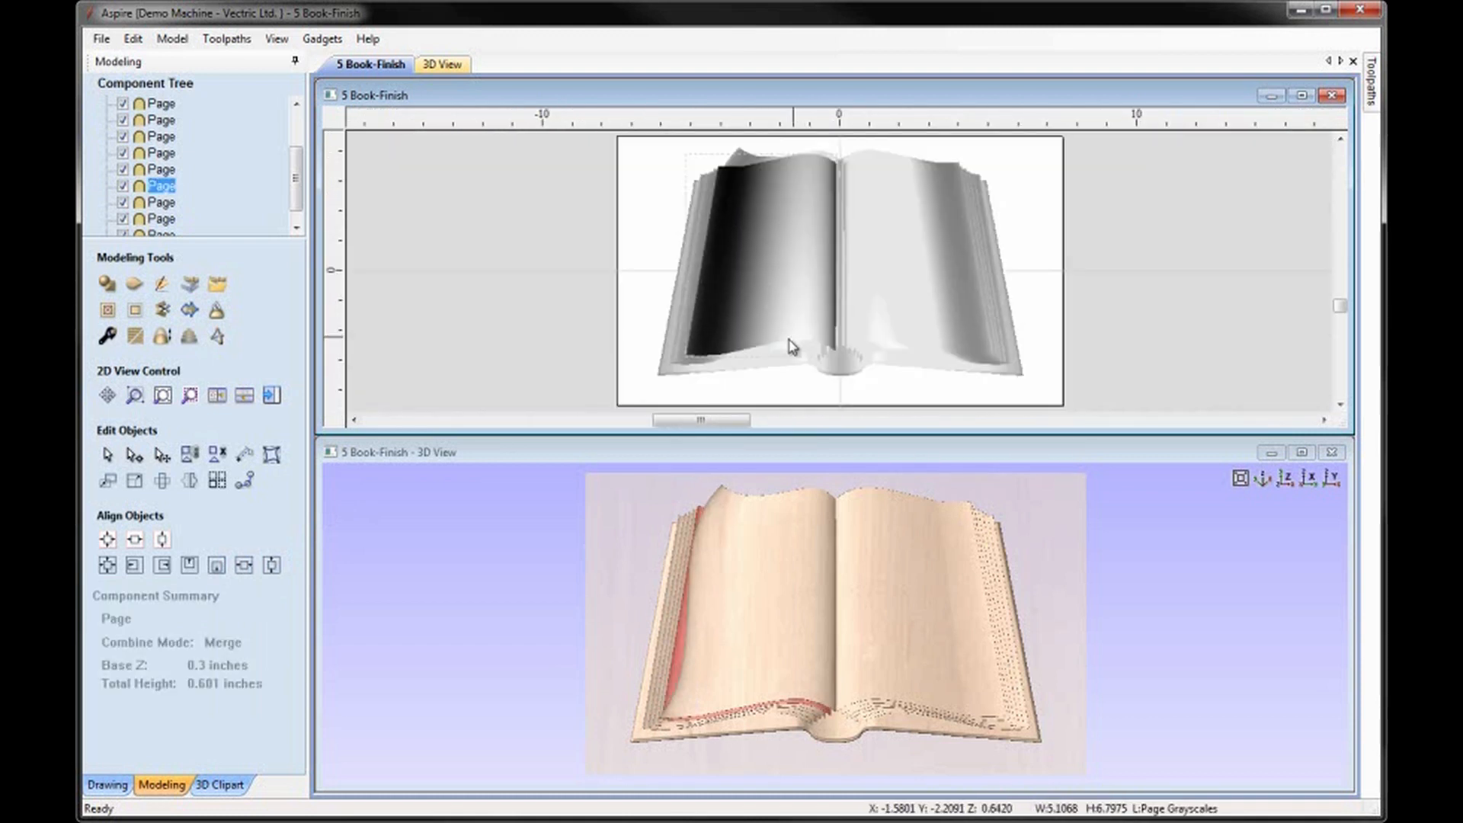
left_click(271, 455)
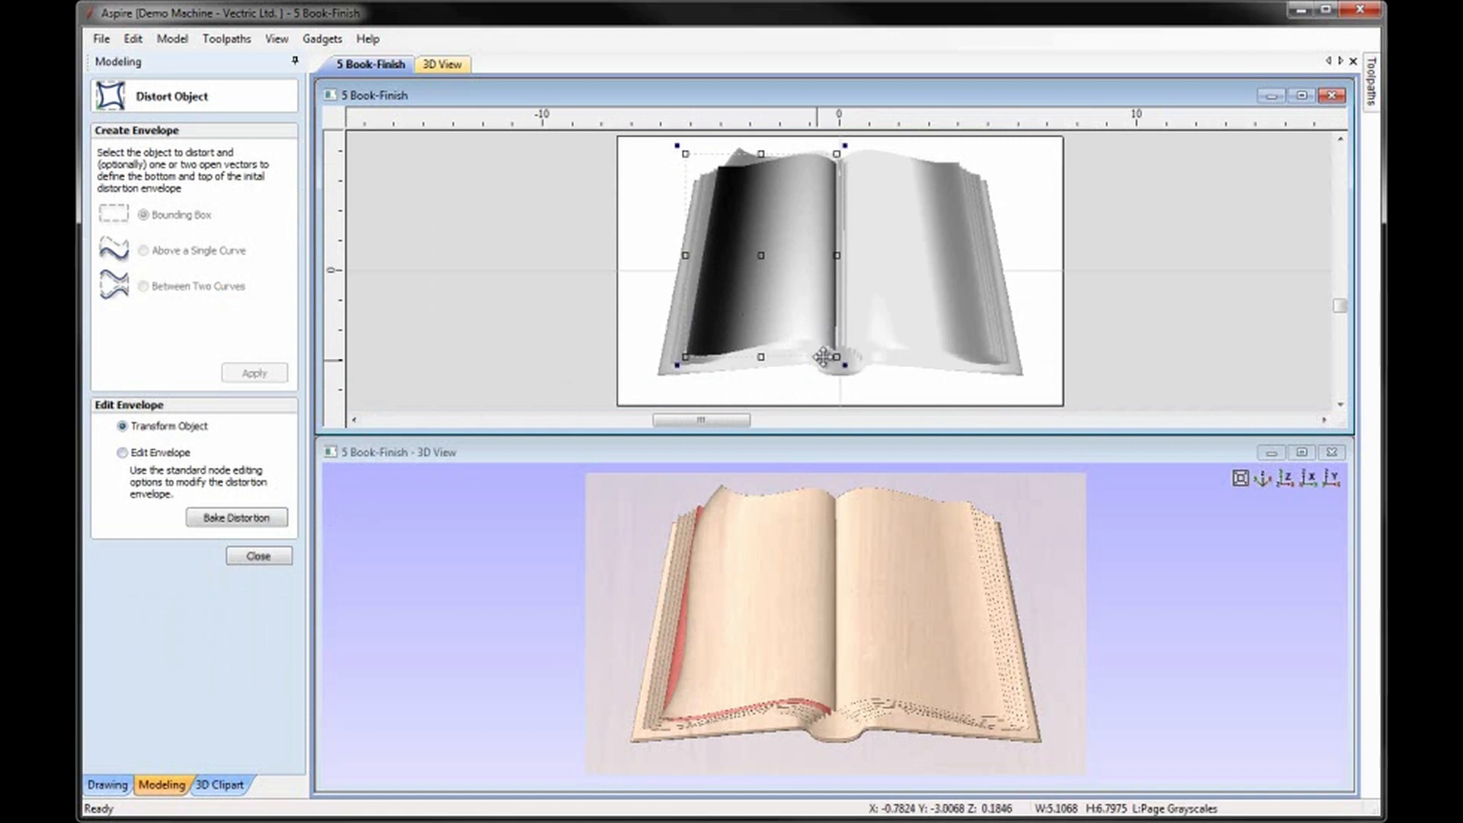
left_click(122, 453)
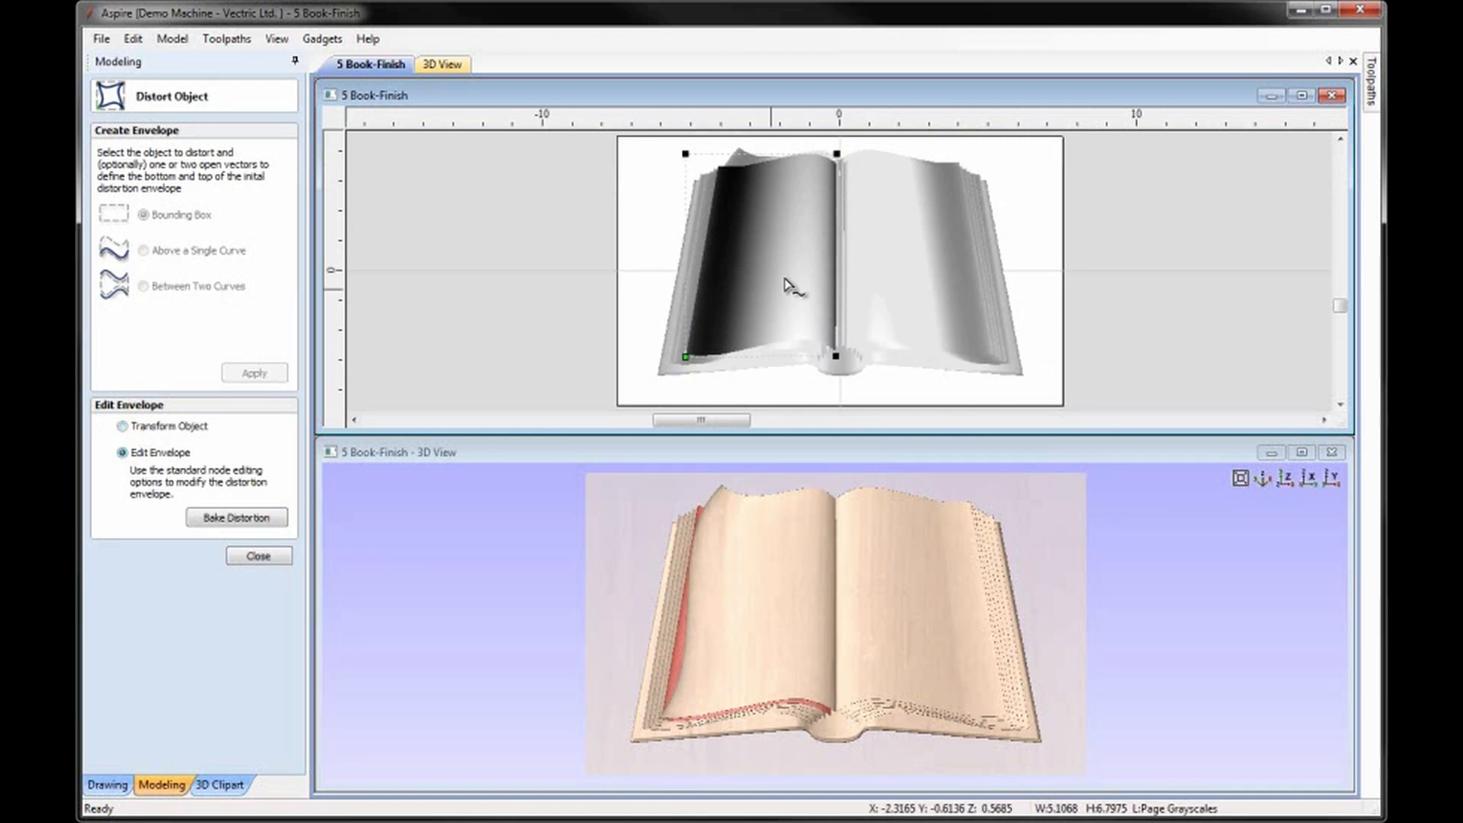
left_click(689, 252)
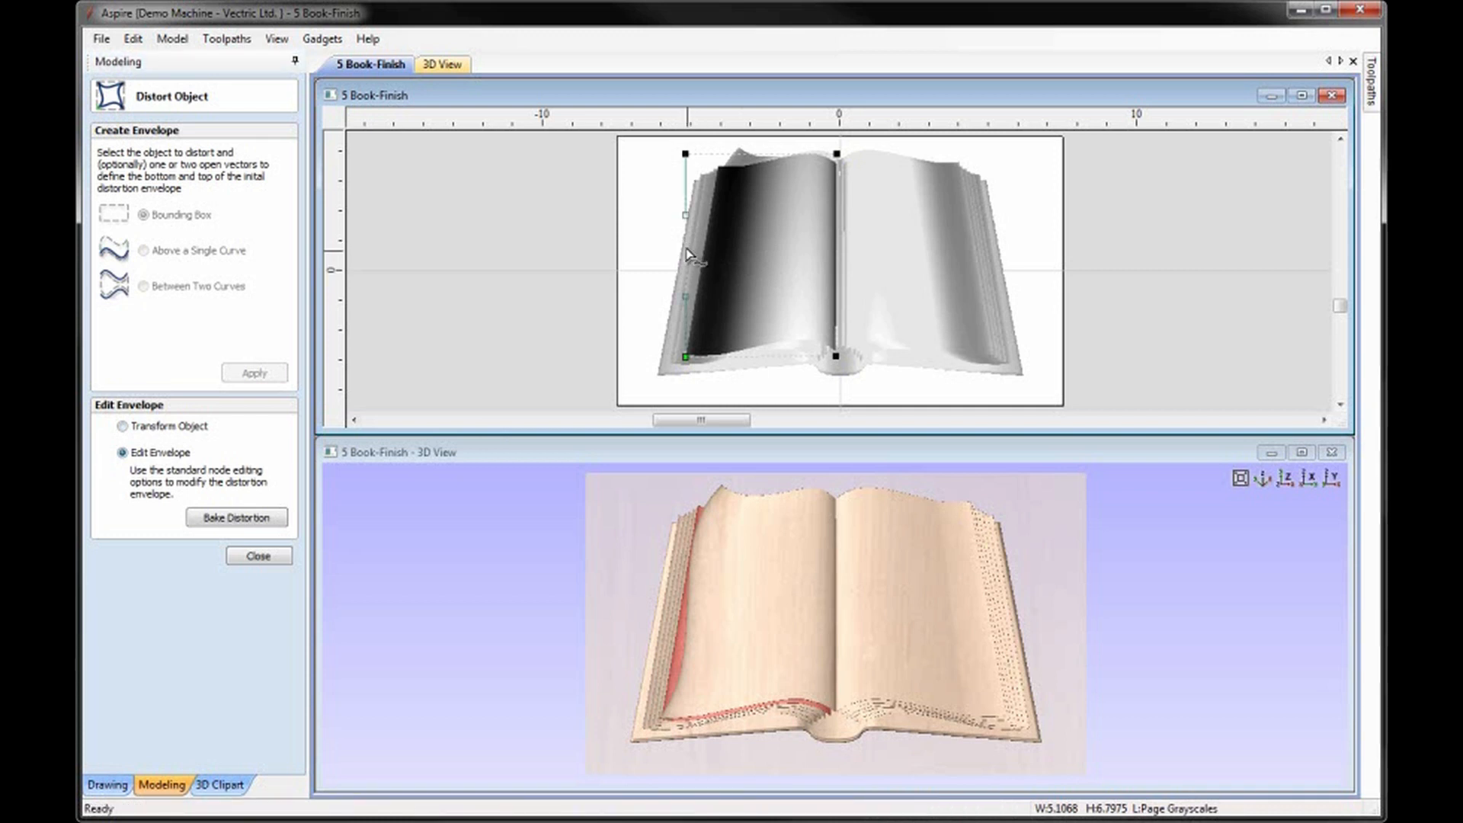
Bend the outer edge's lower handle inward and upper handle outward, raise the lower-left node slightly, and close the distortion tool.
left_click_drag(684, 298, 692, 296)
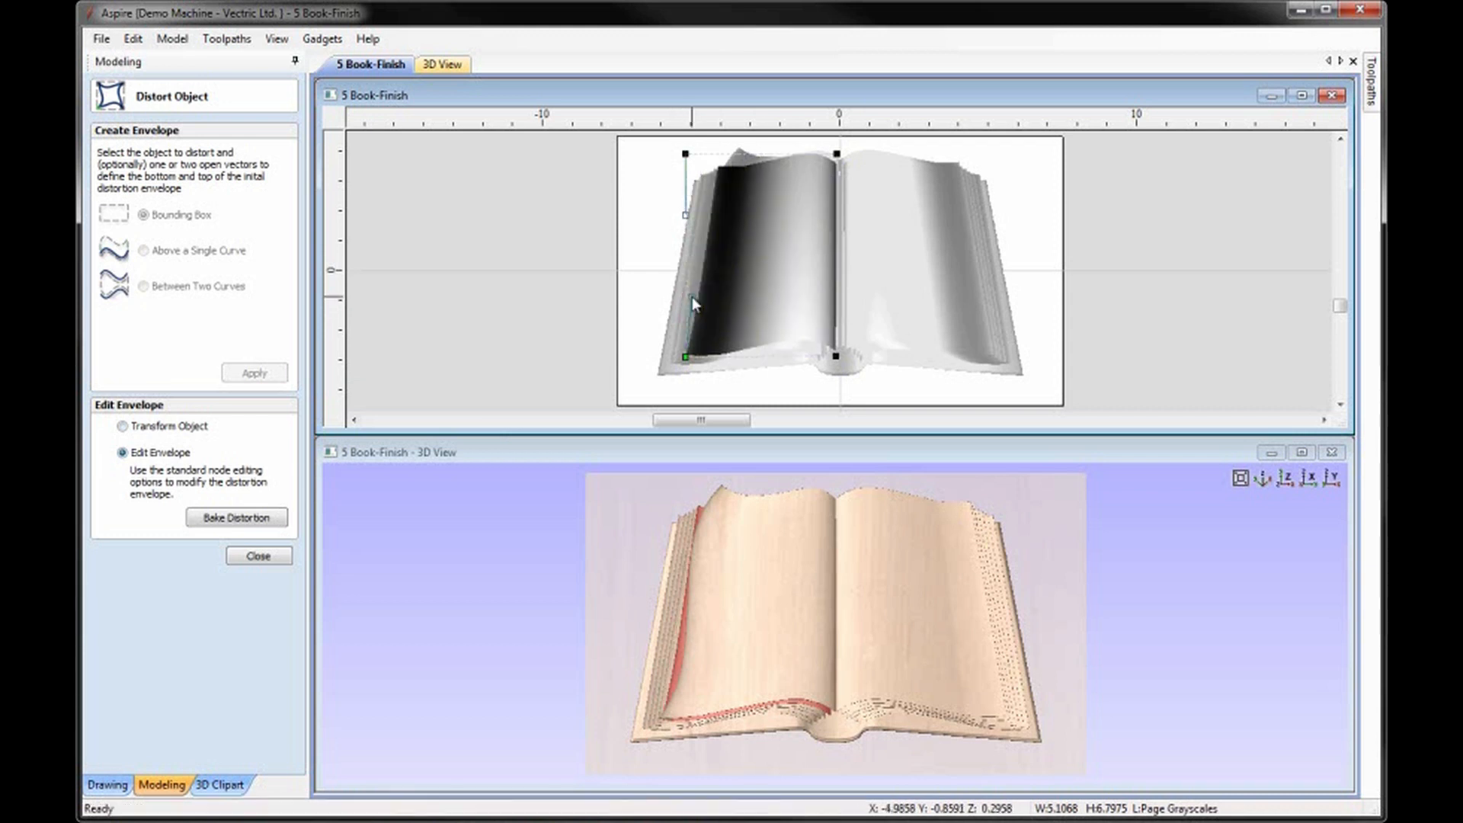
left_click_drag(685, 216, 678, 214)
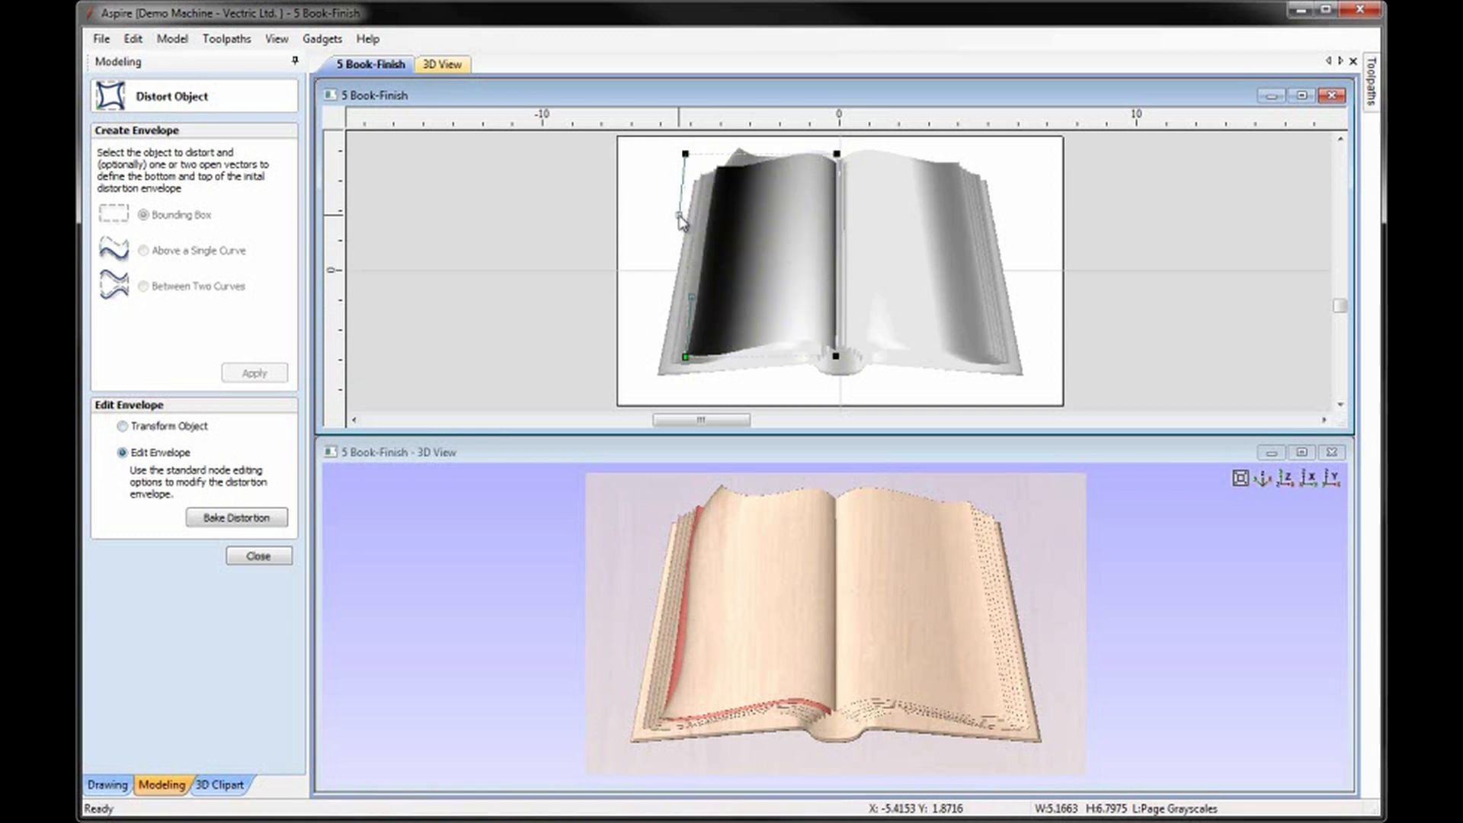
left_click_drag(692, 295, 697, 295)
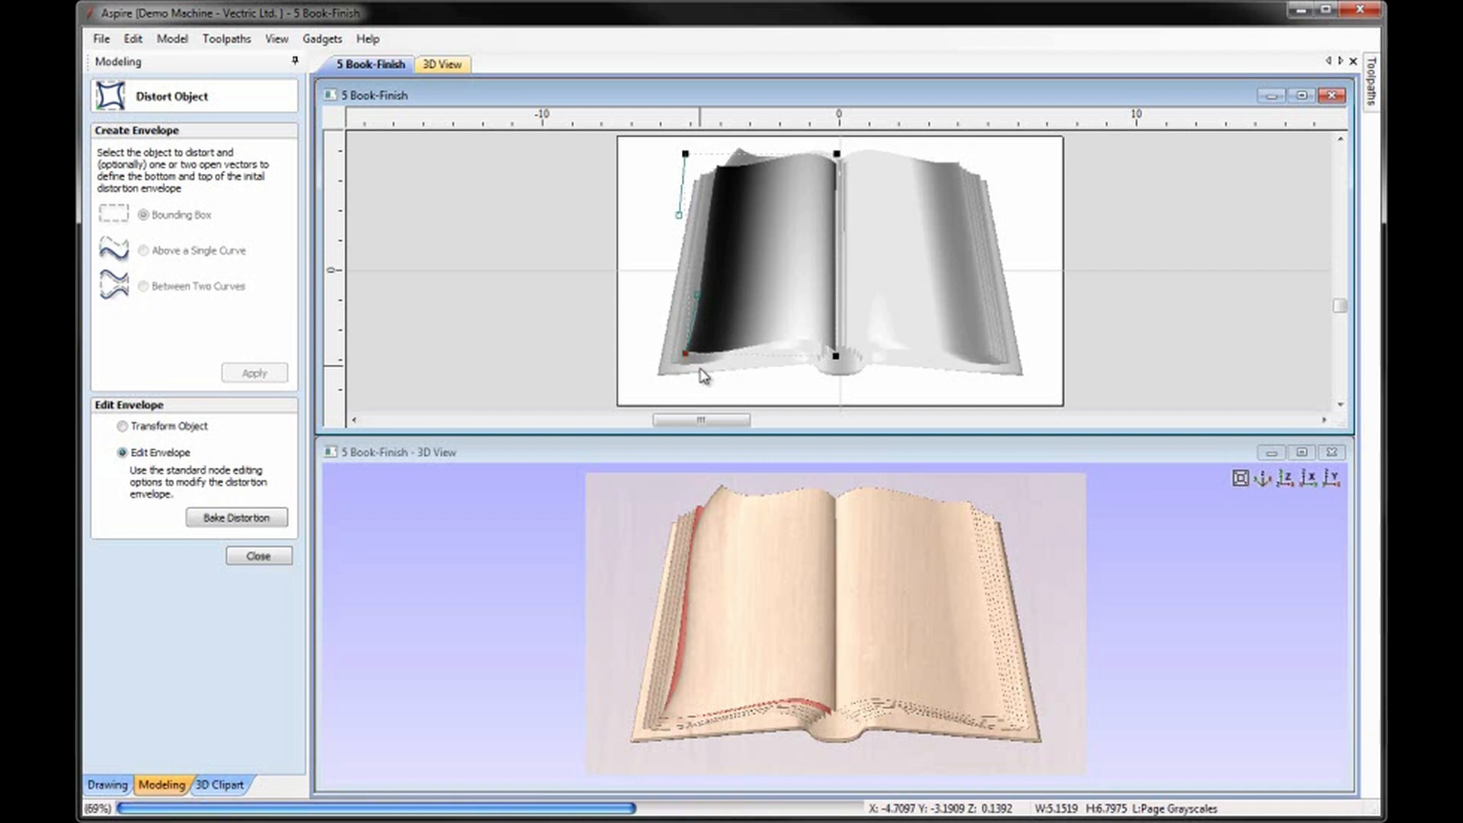
left_click(714, 329)
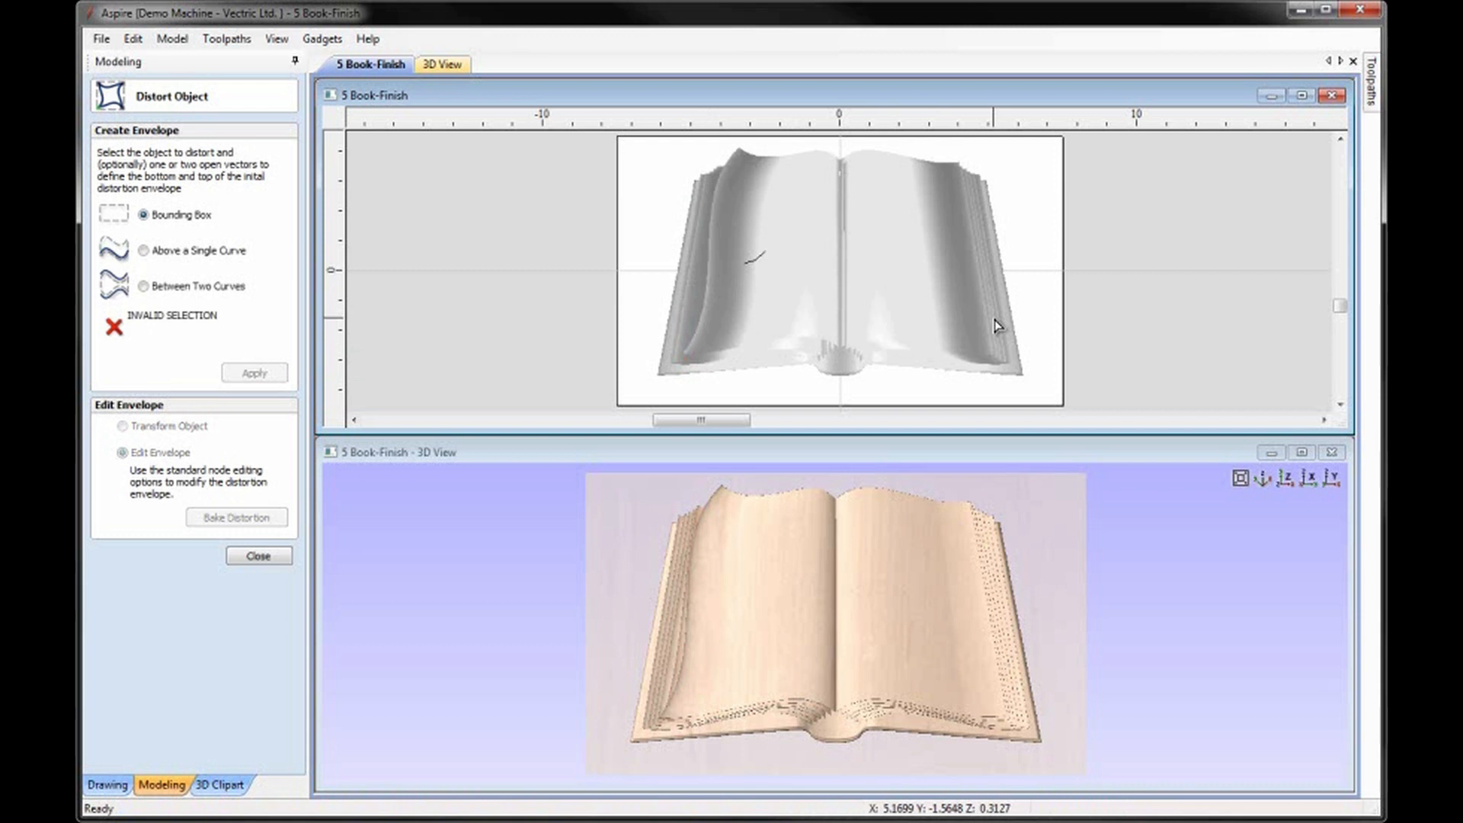
left_click(259, 556)
Apply a bounding box distortion envelope to the top right-hand page and convert its outer, upper and lower edges to Bezier curves.
scroll(940, 171, "up", 5)
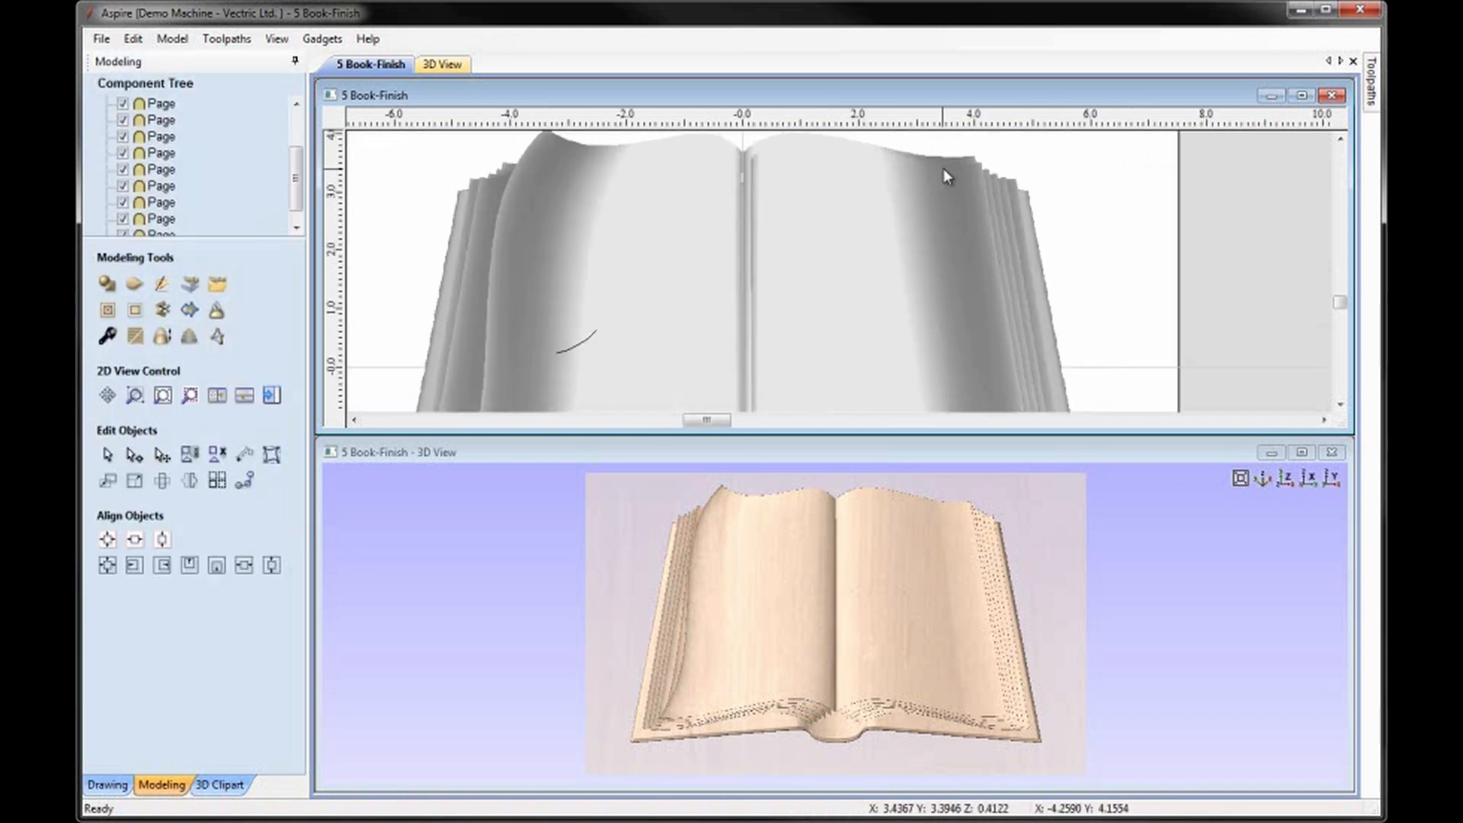
left_click(963, 159)
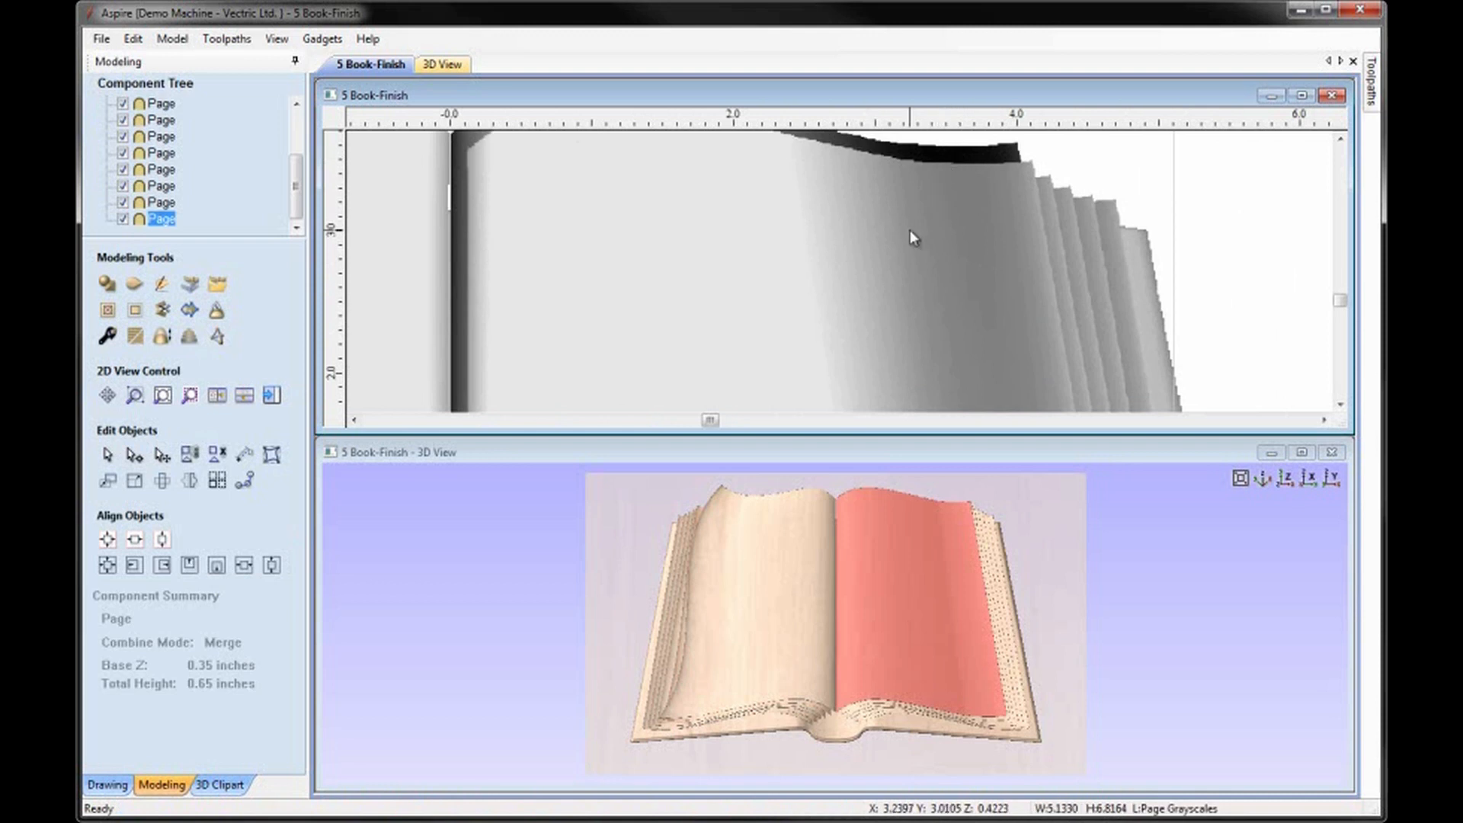
key("F6")
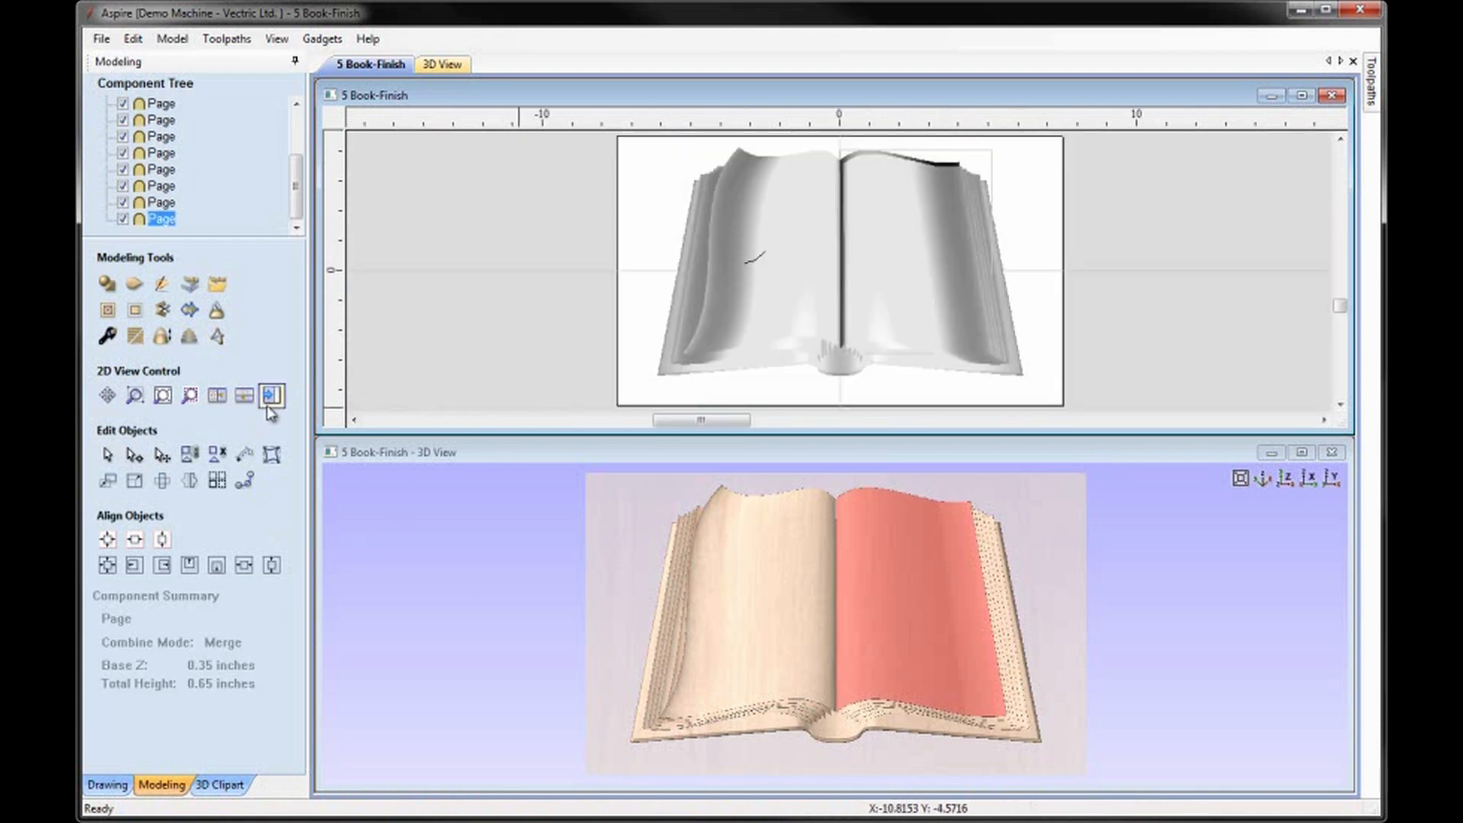
left_click(271, 455)
left_click(248, 377)
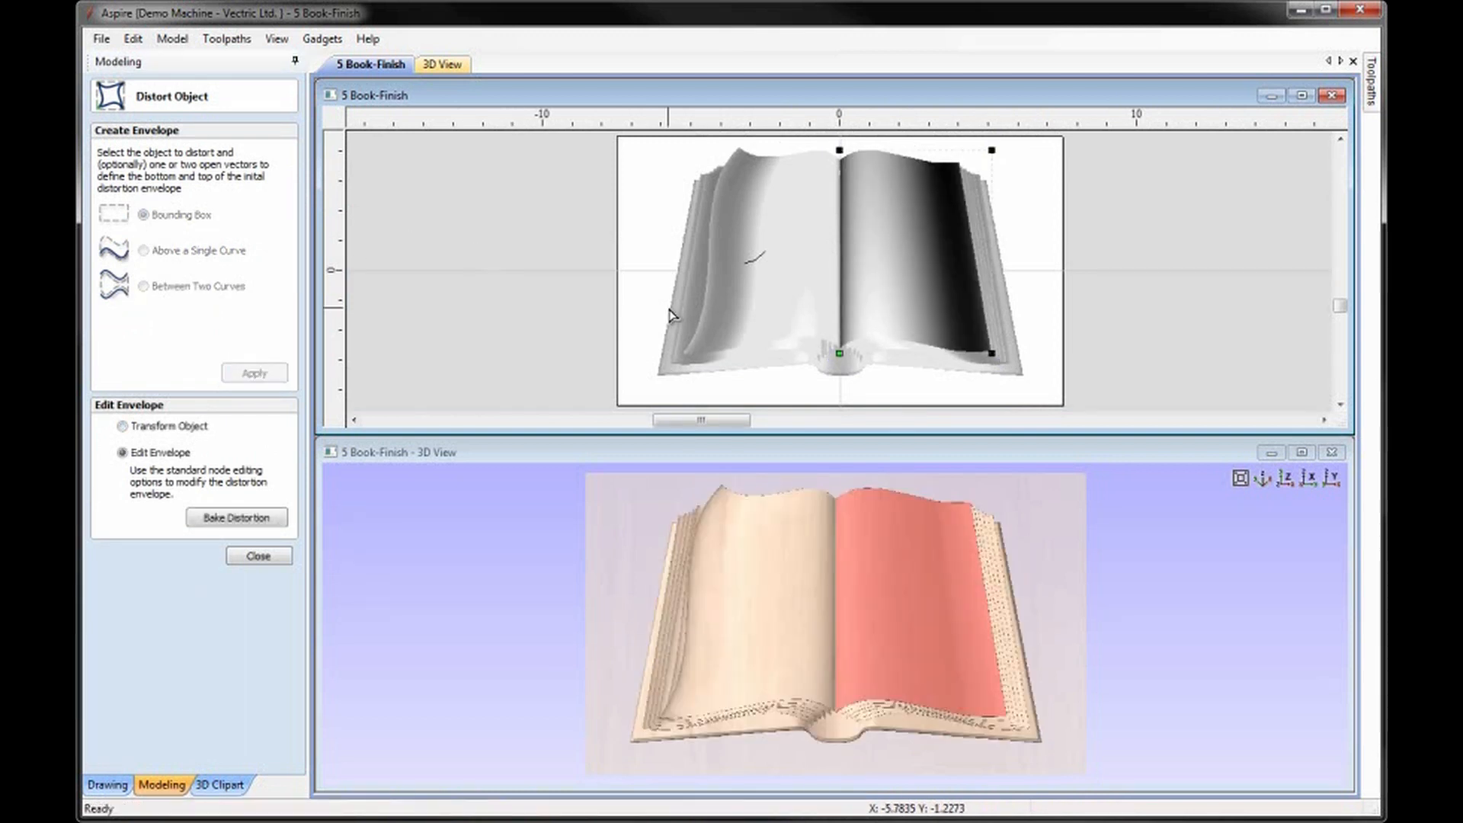
key("b")
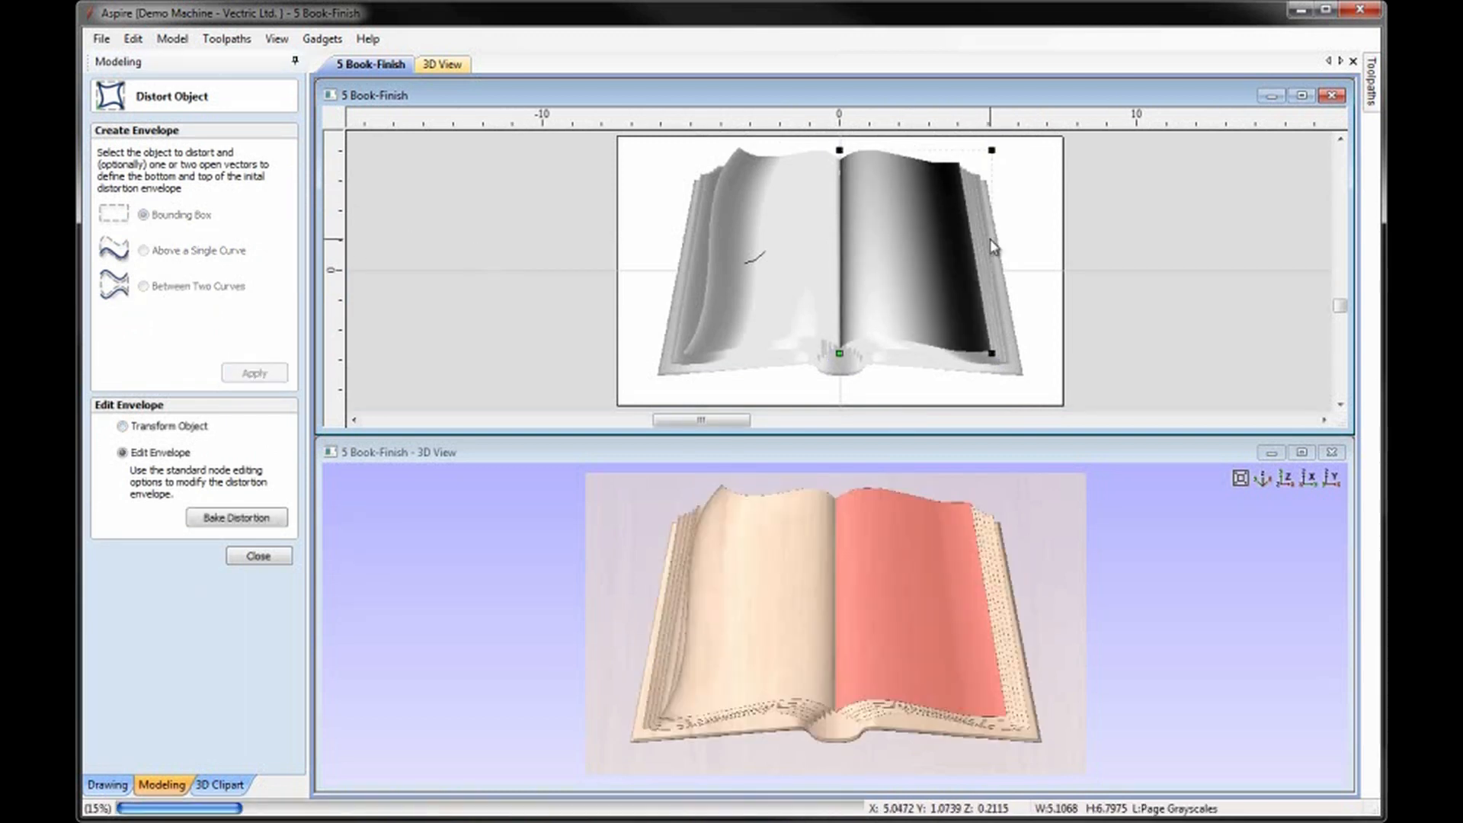
key("c")
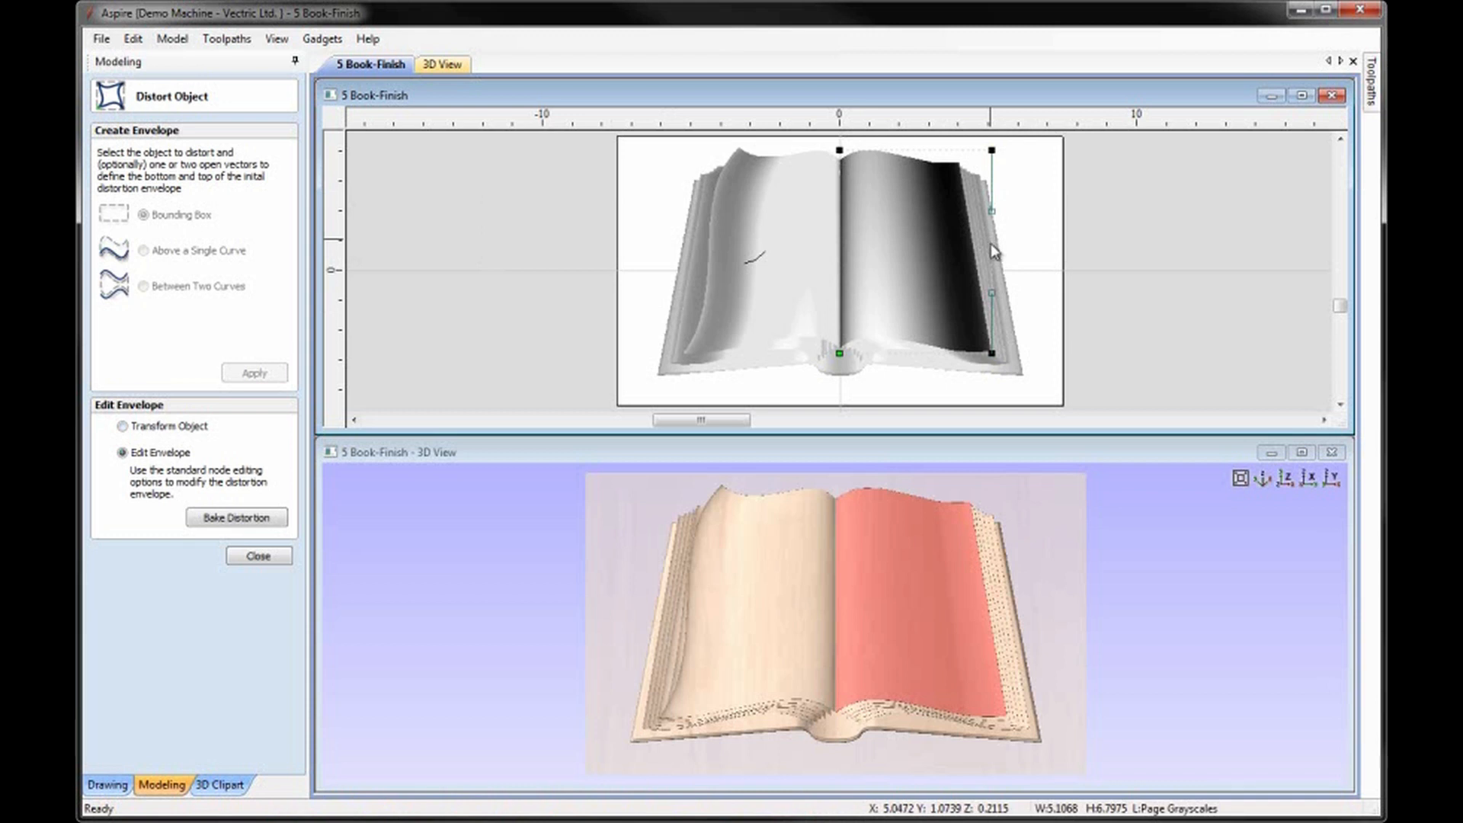
key("c")
key("c")
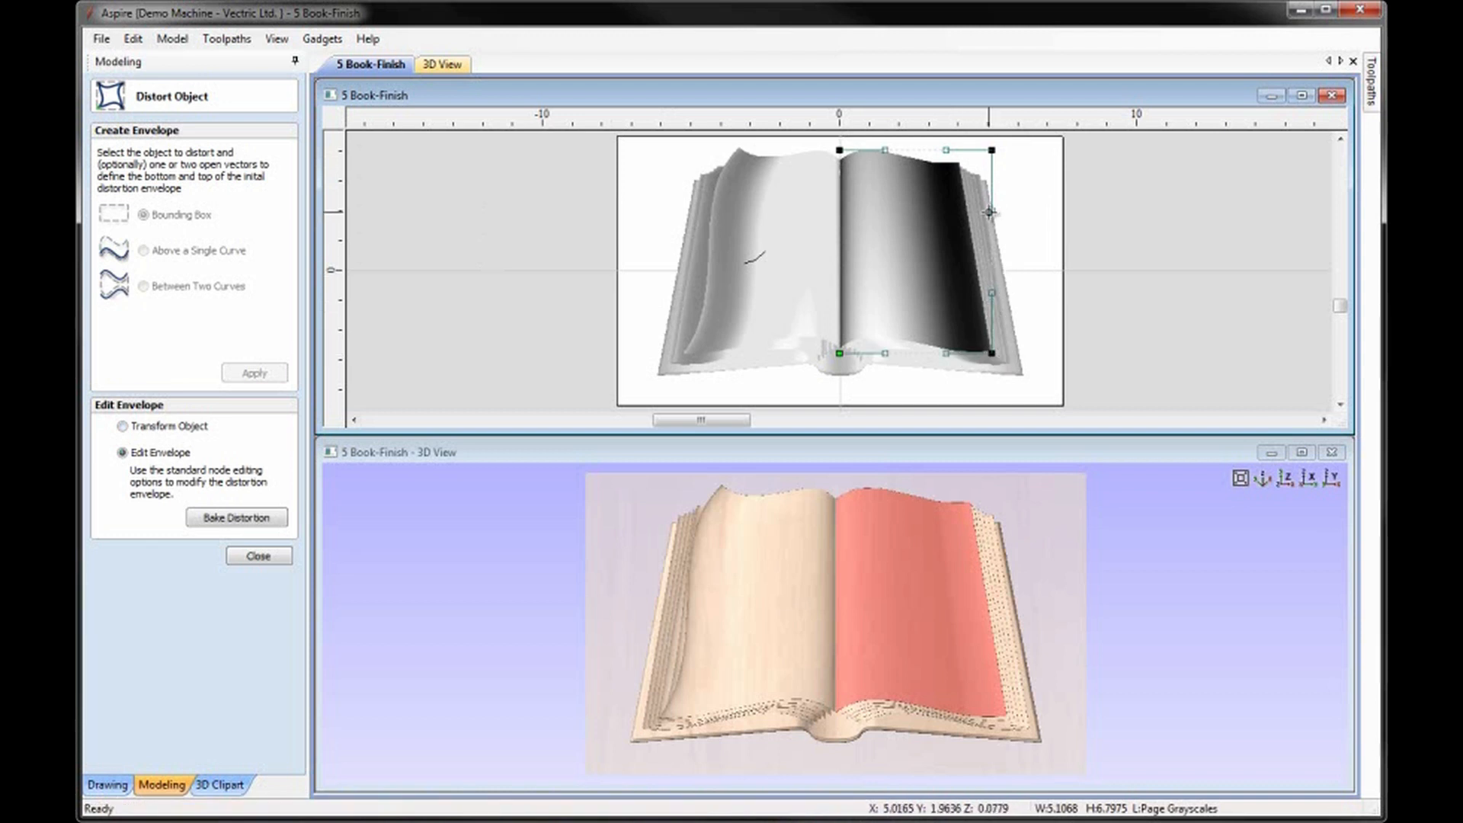
Bend the outer edge's upper handle inward, move the upper-right node slightly outward and down, and lower its upper-edge handle.
left_click_drag(990, 212, 981, 215)
left_click_drag(994, 156, 1000, 165)
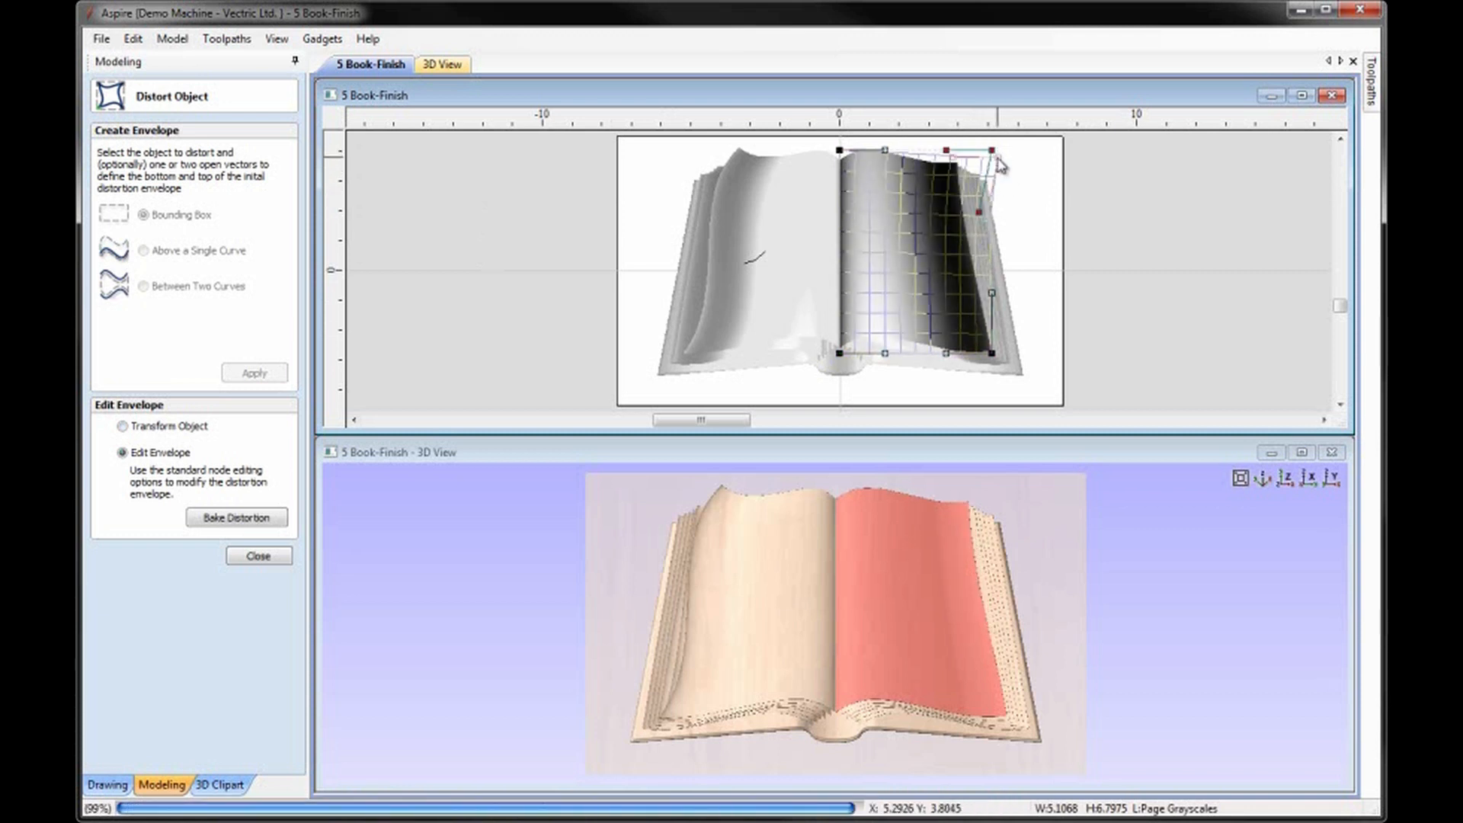
left_click_drag(953, 157, 950, 170)
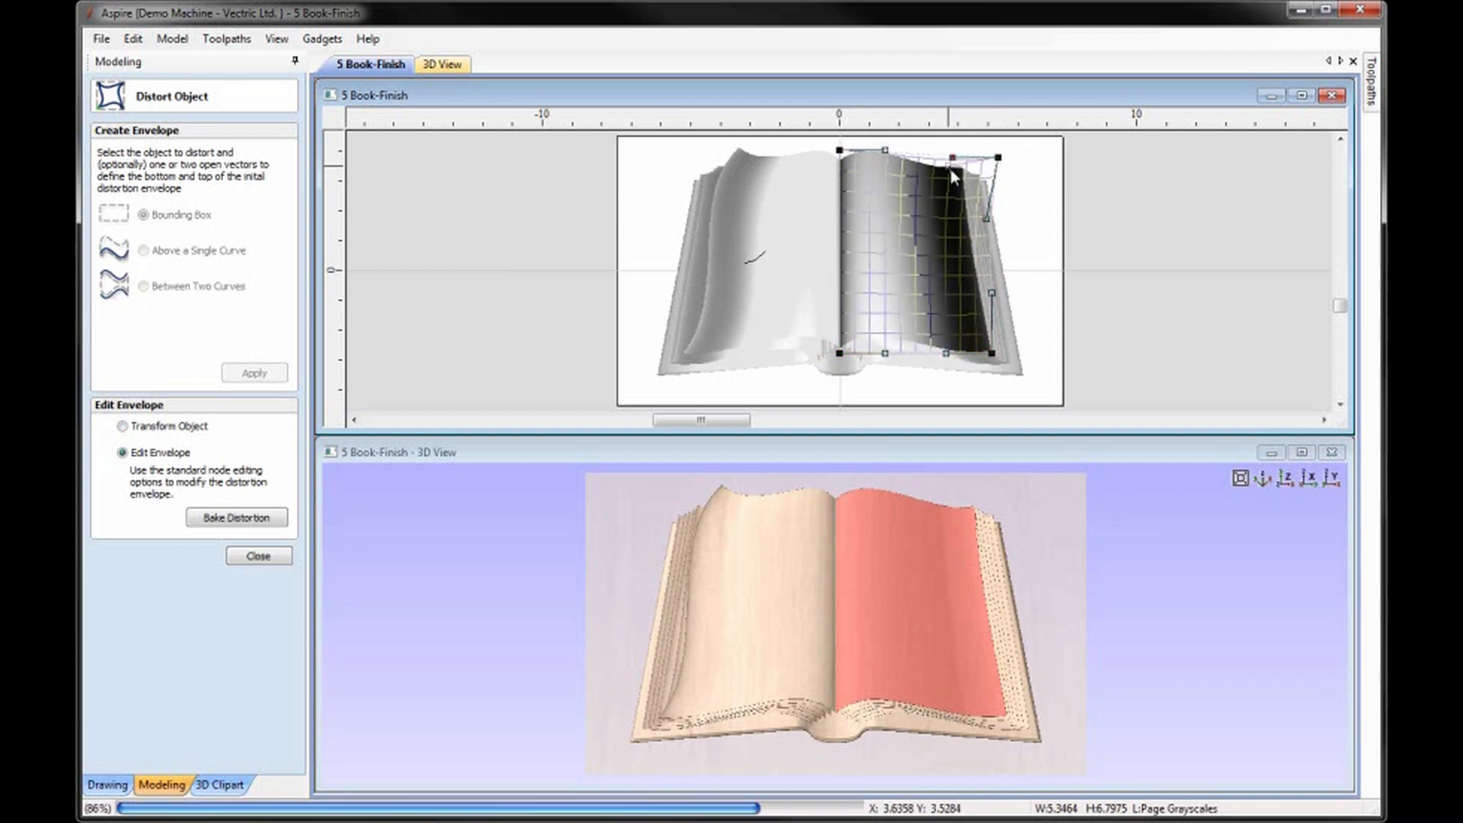
Bend the outer edge's lower handle inward and shift the envelope's lower-right node slightly outward.
left_click_drag(992, 291, 979, 288)
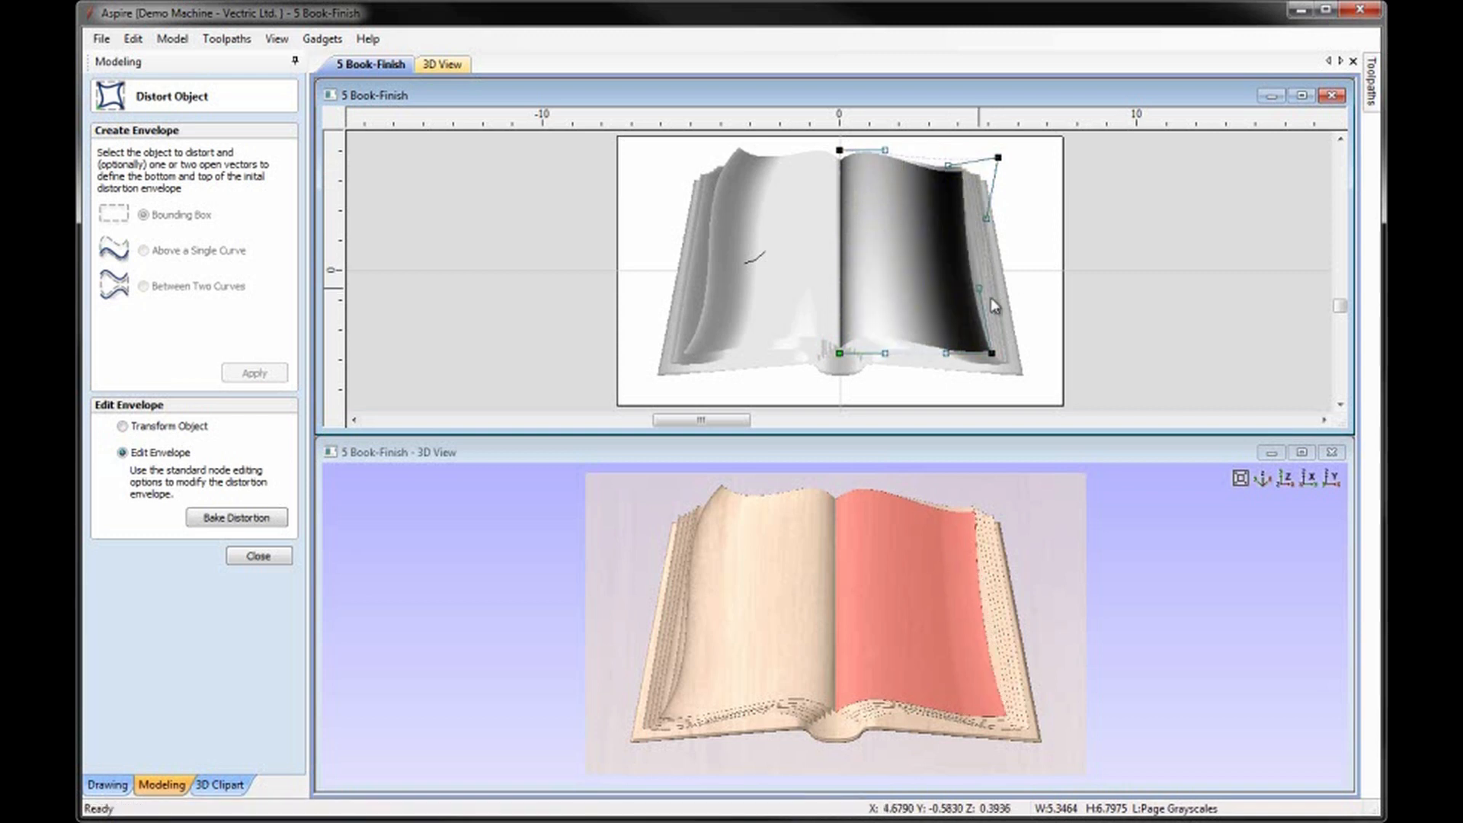
left_click_drag(992, 353, 998, 351)
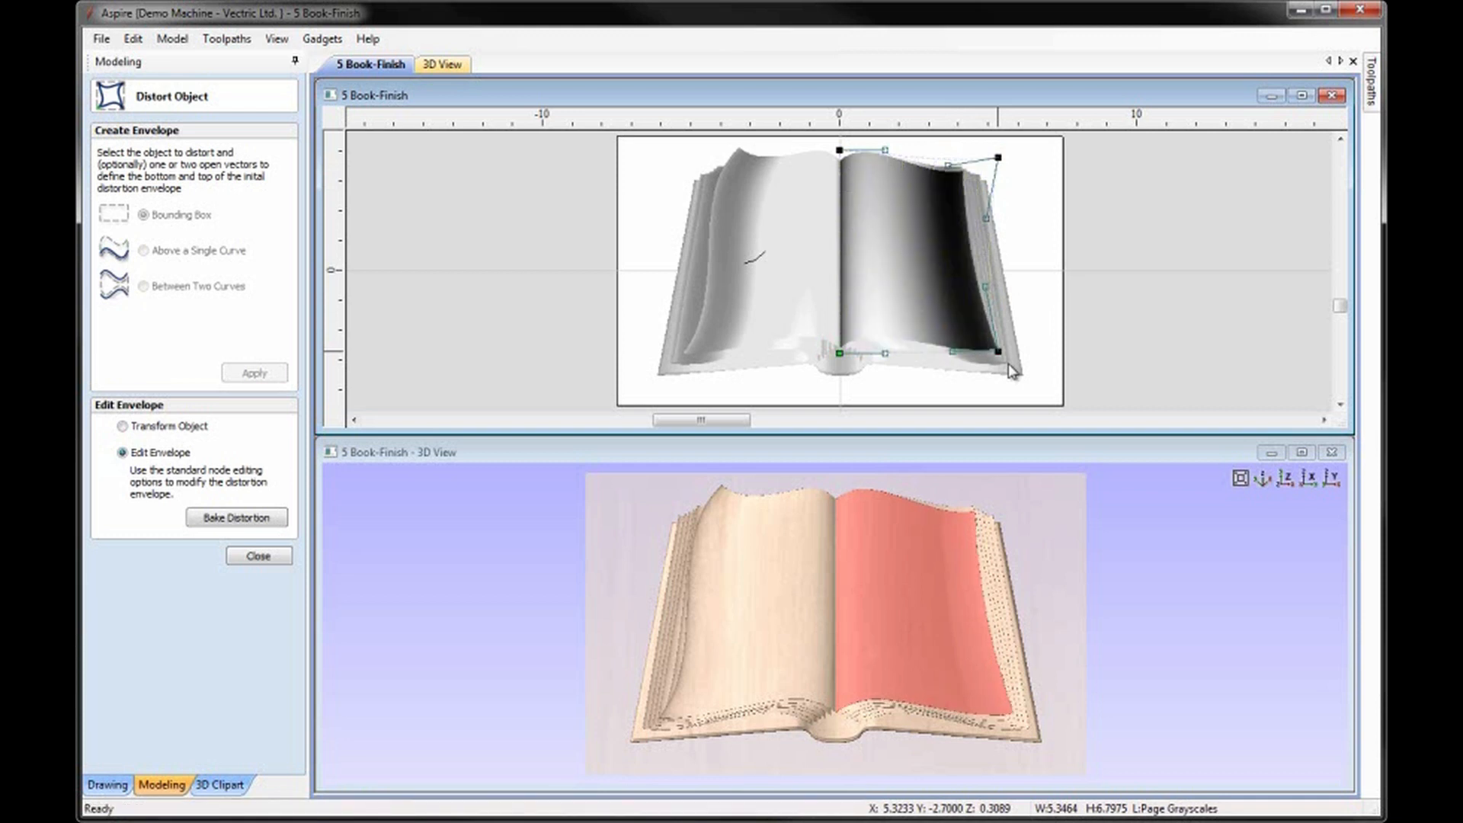
scroll(990, 339, "up", 1)
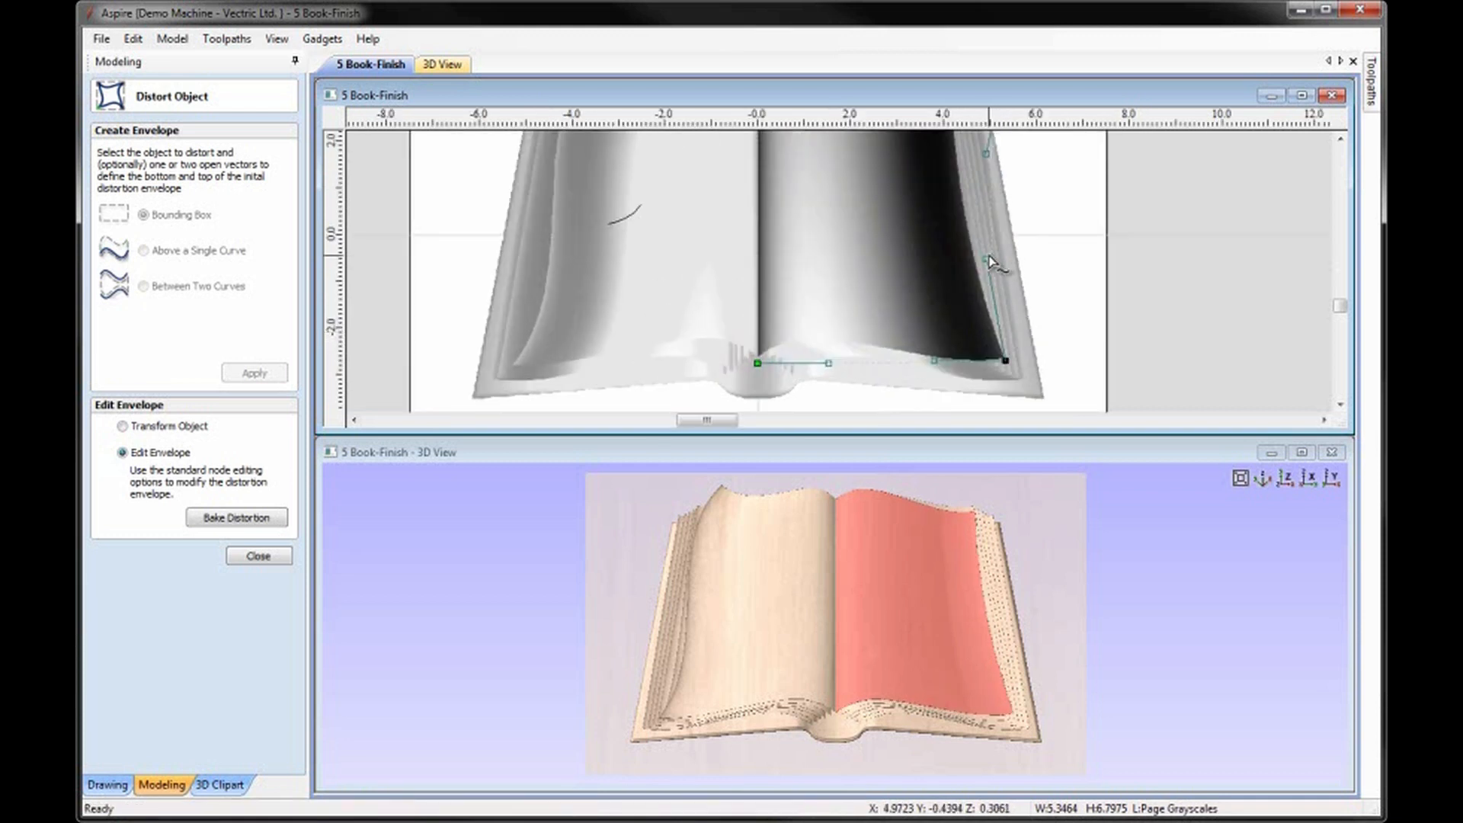
left_click_drag(984, 261, 982, 272)
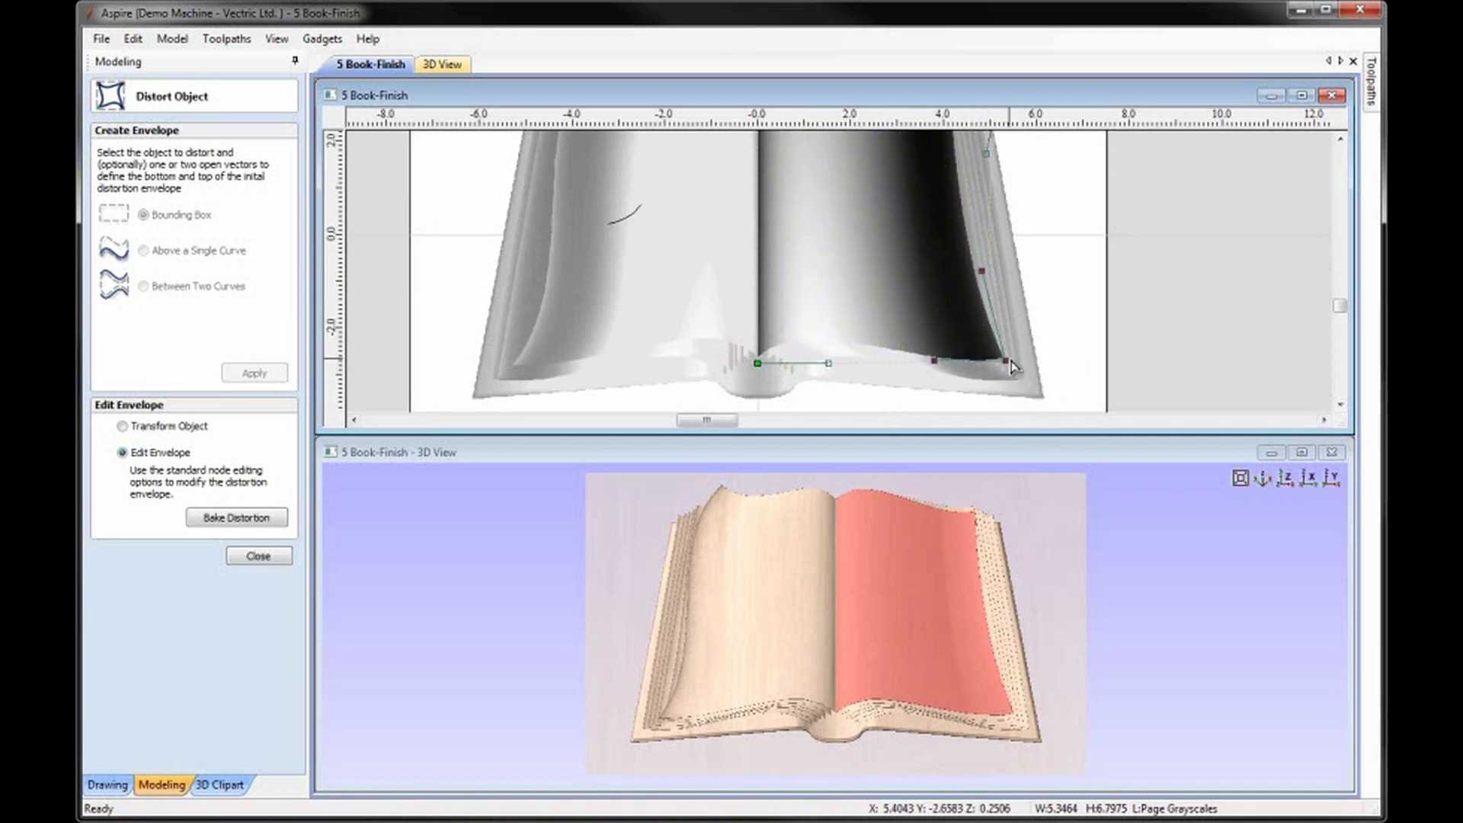
key("Left")
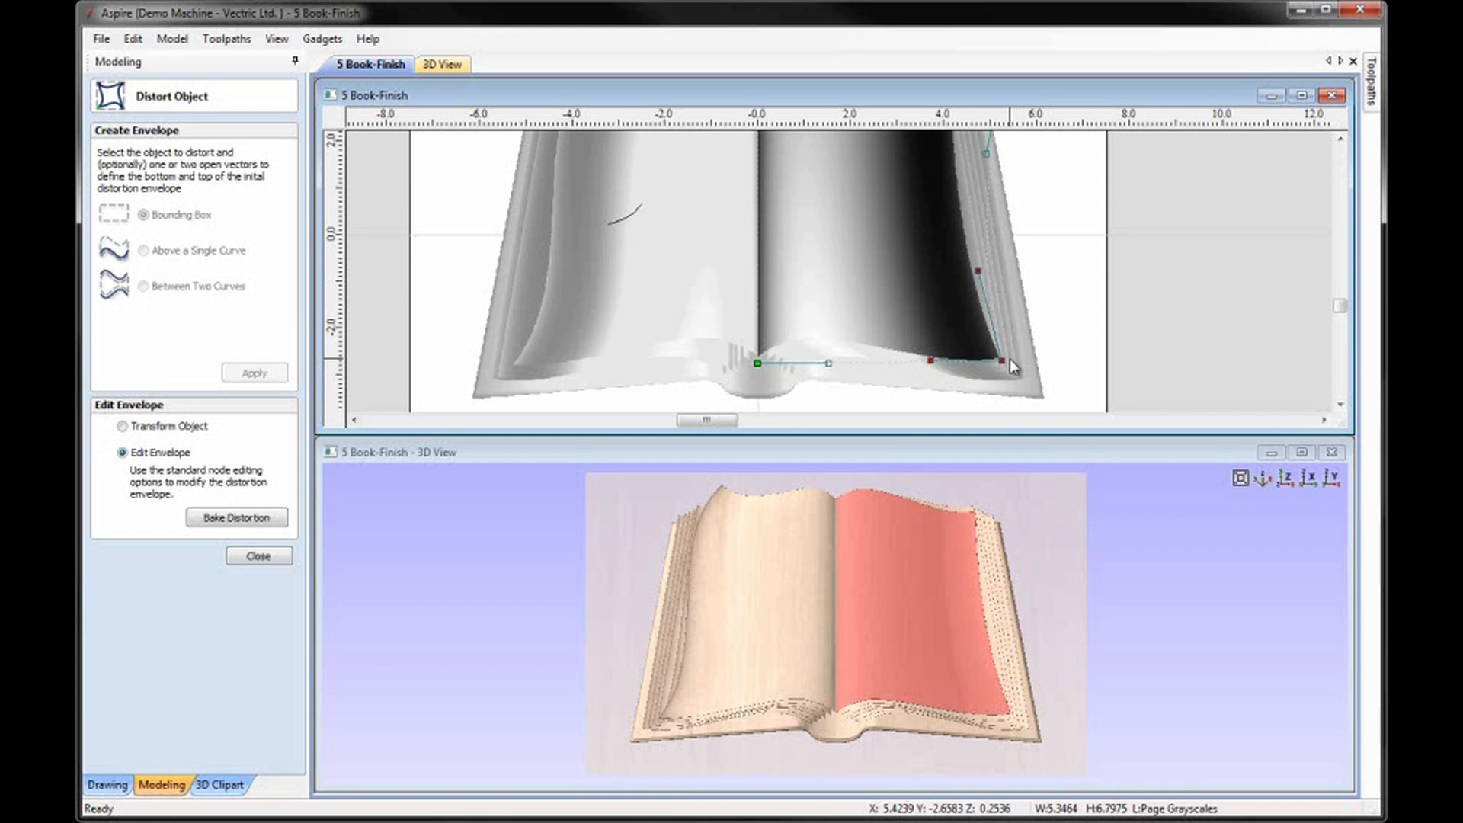
Move the envelope's upper-right node slightly outward and up, pull its upper-edge handle inward, and close the distortion tool.
left_click(1341, 141)
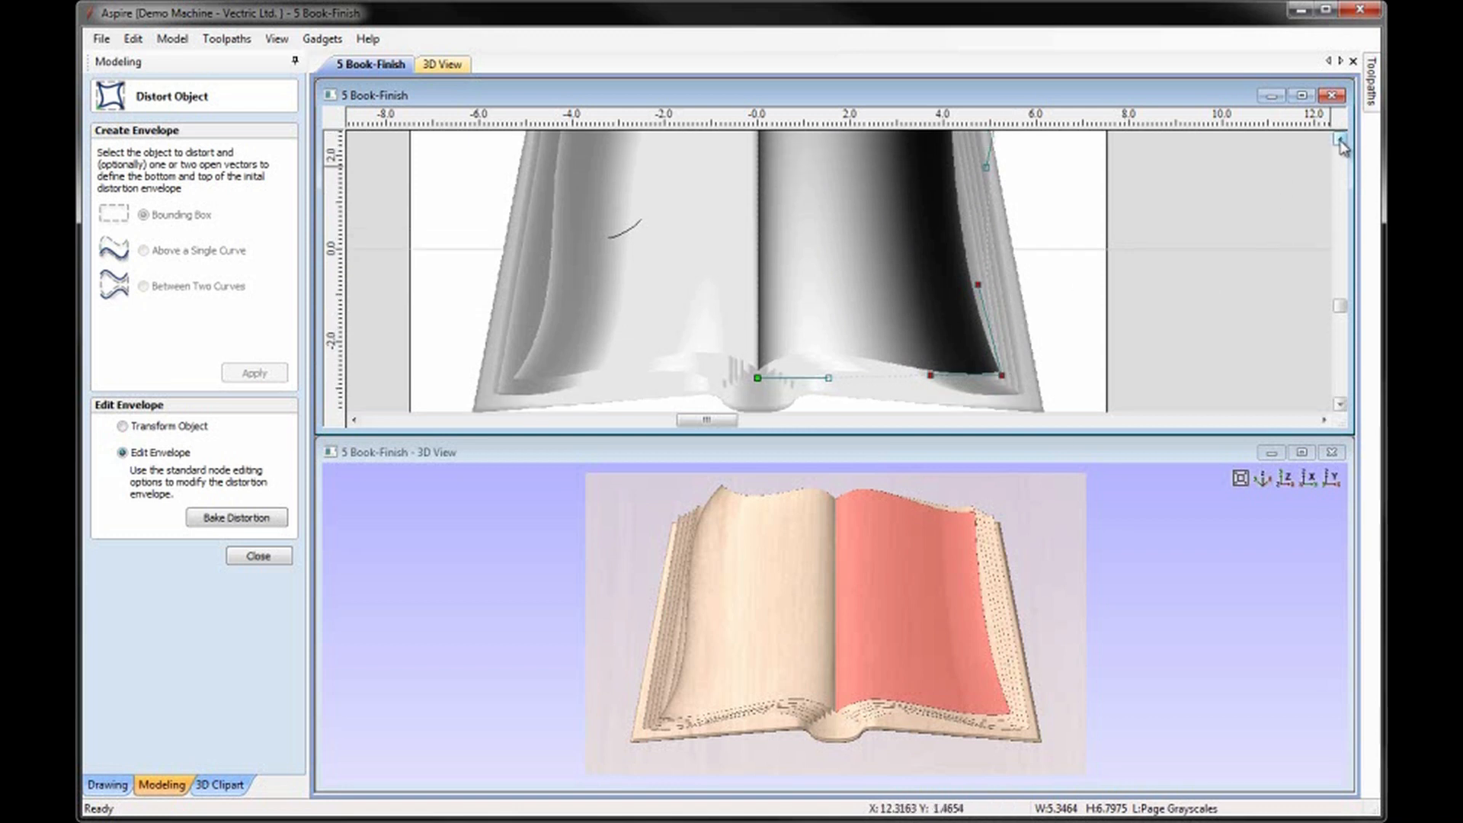
left_click_drag(1005, 169, 1013, 166)
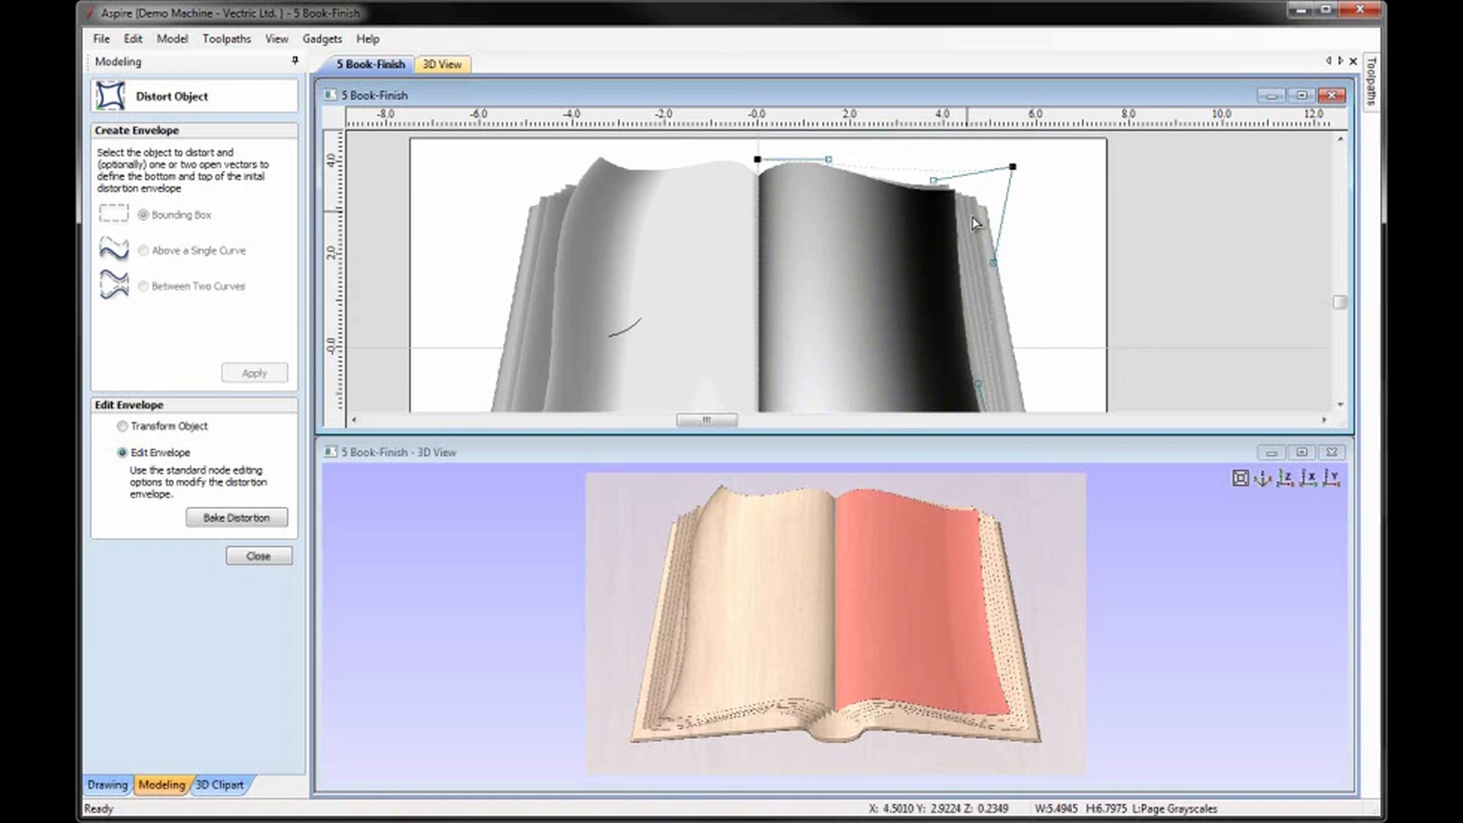
left_click_drag(1014, 167, 1013, 163)
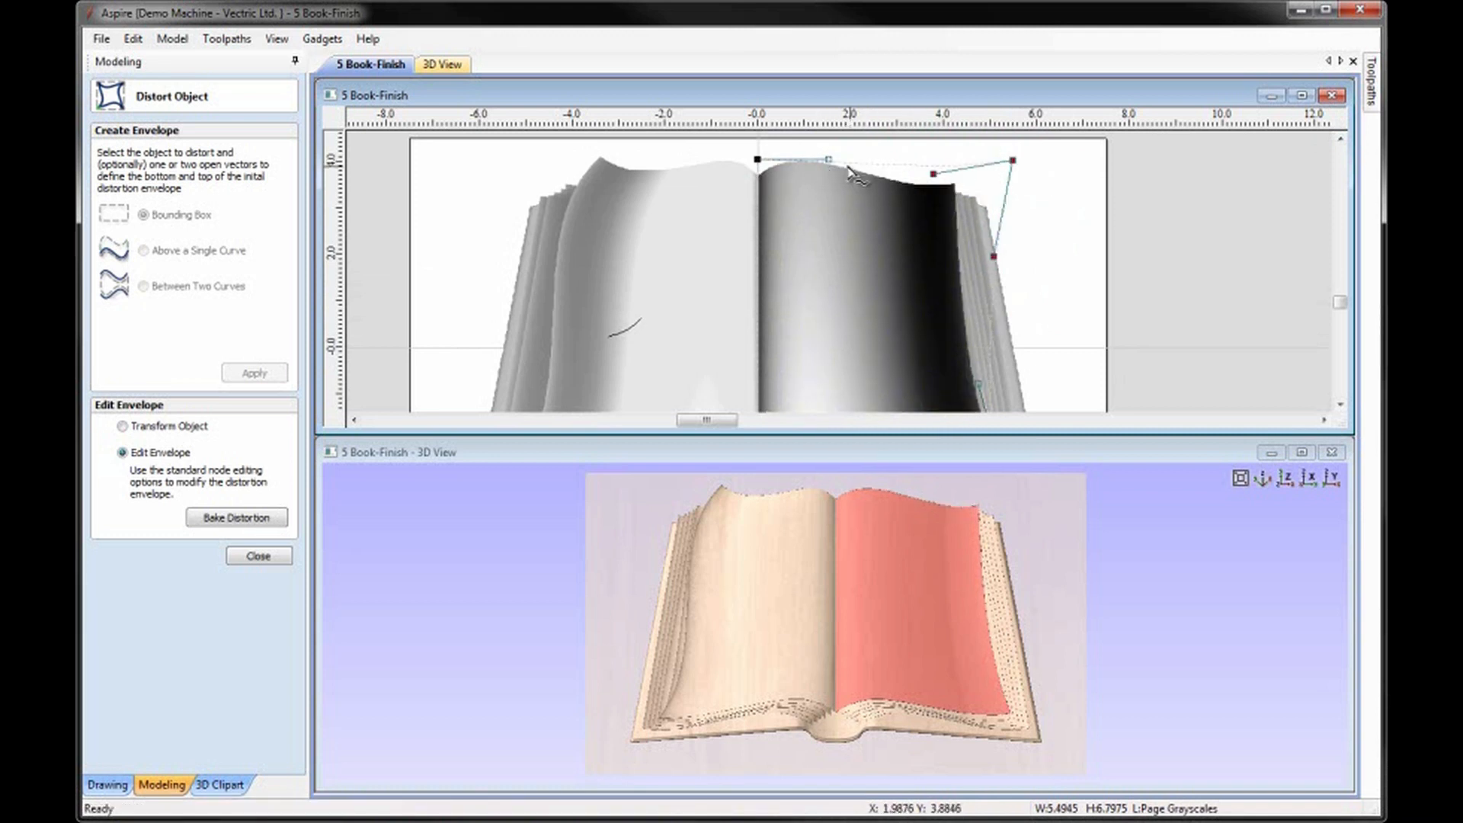
left_click_drag(933, 179, 1010, 161)
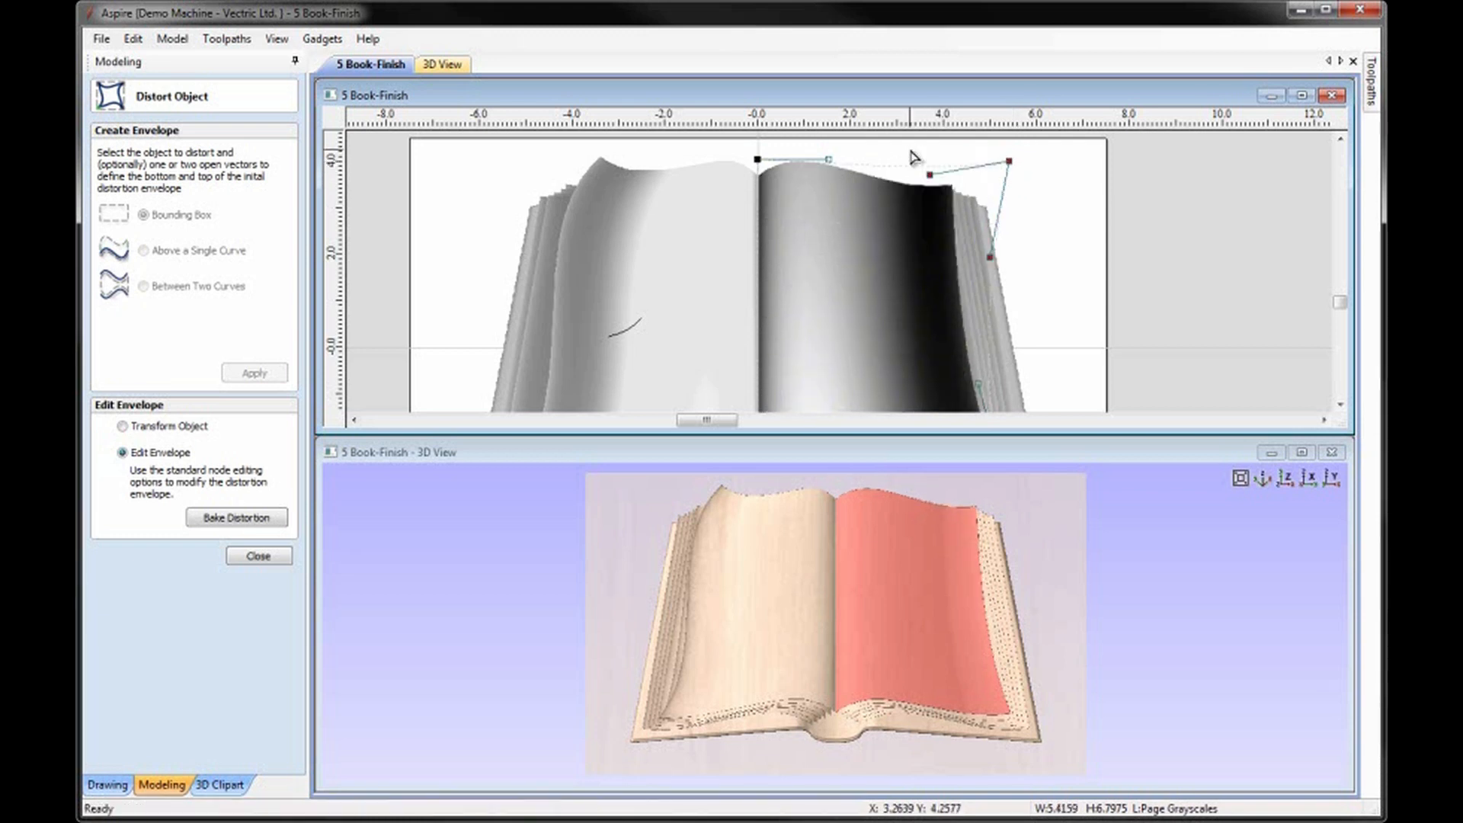
left_click_drag(928, 174, 929, 175)
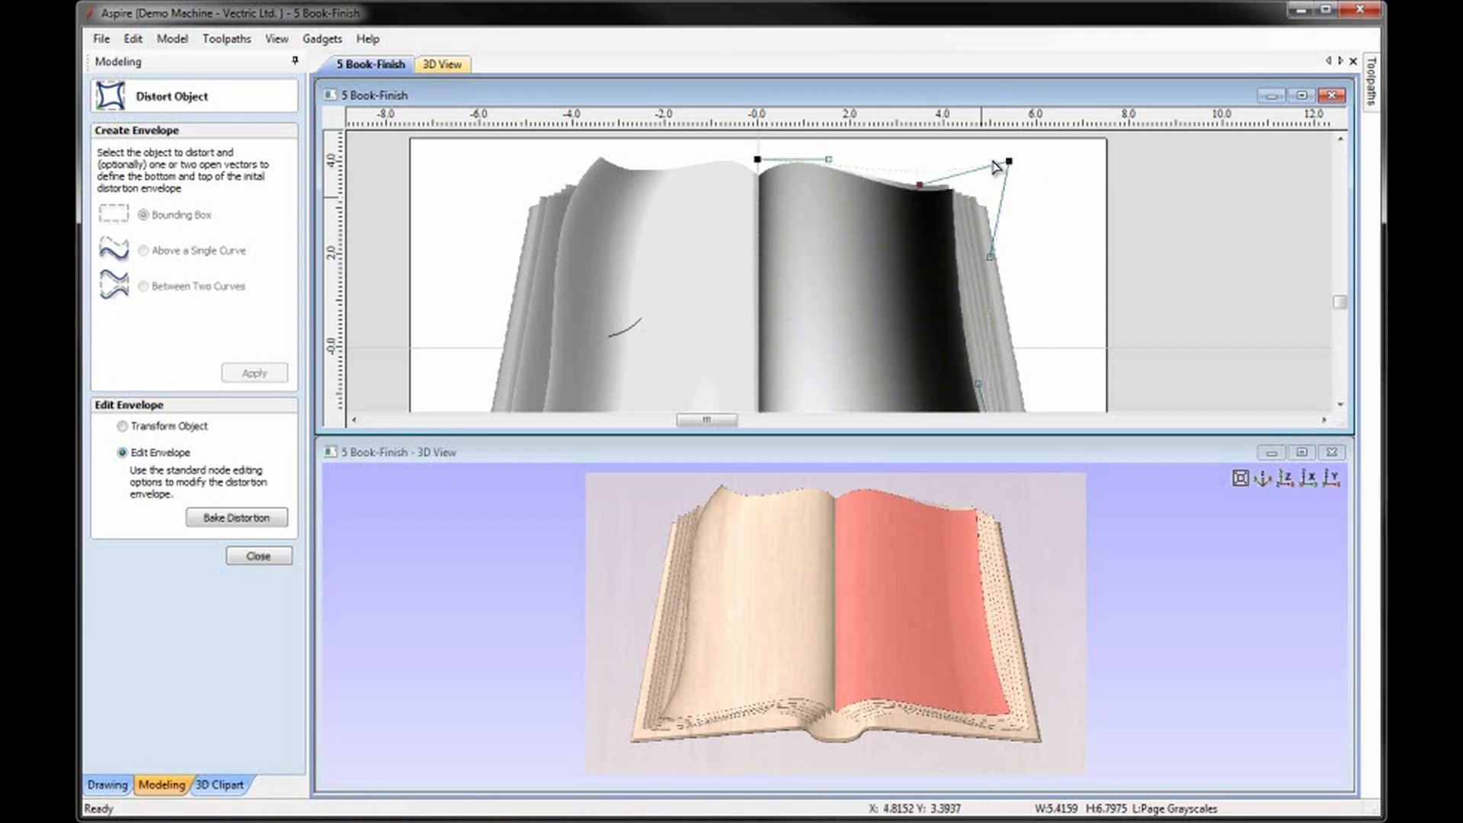
left_click_drag(1009, 159, 1009, 153)
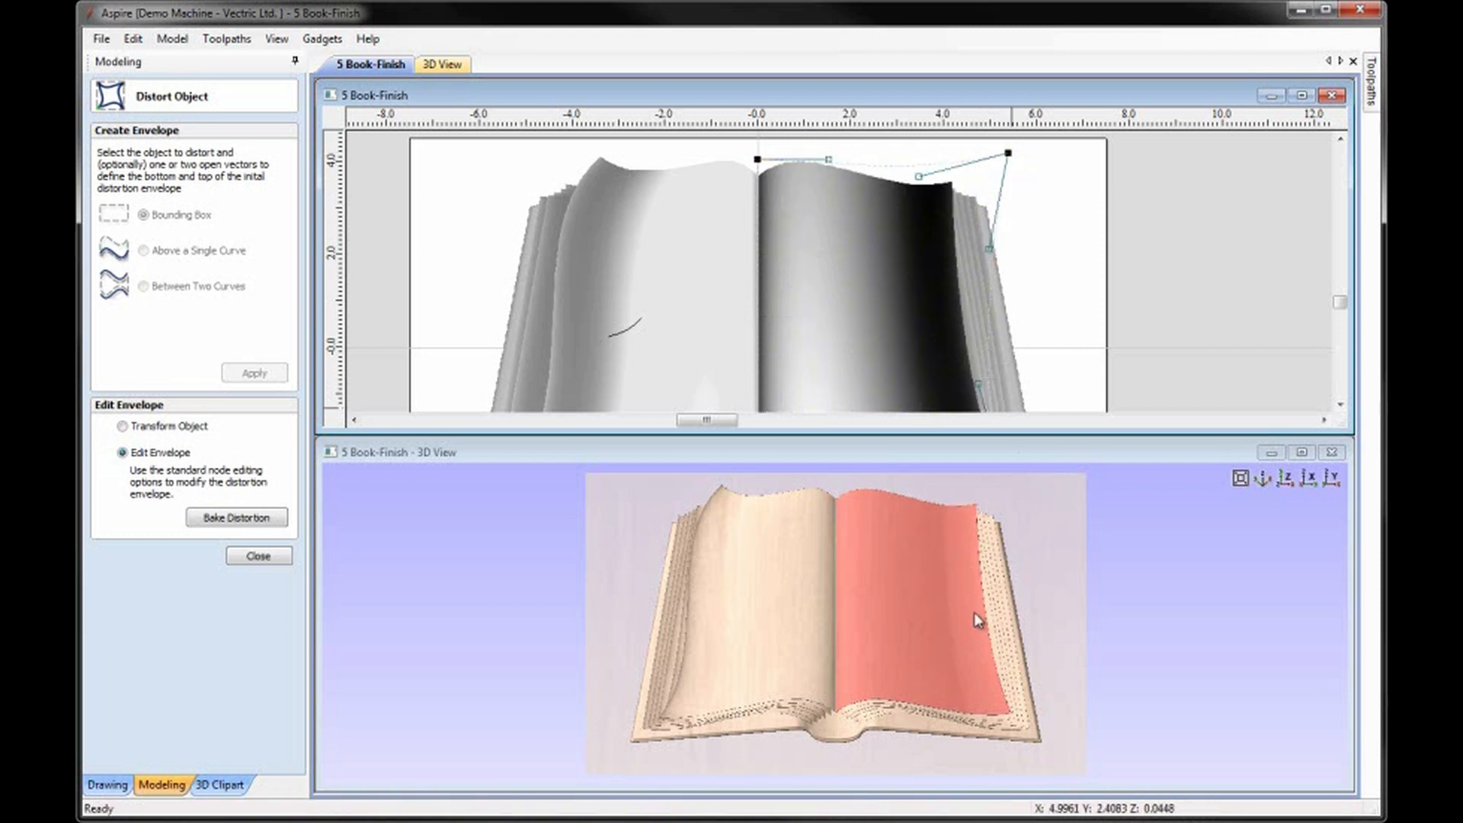
left_click(258, 556)
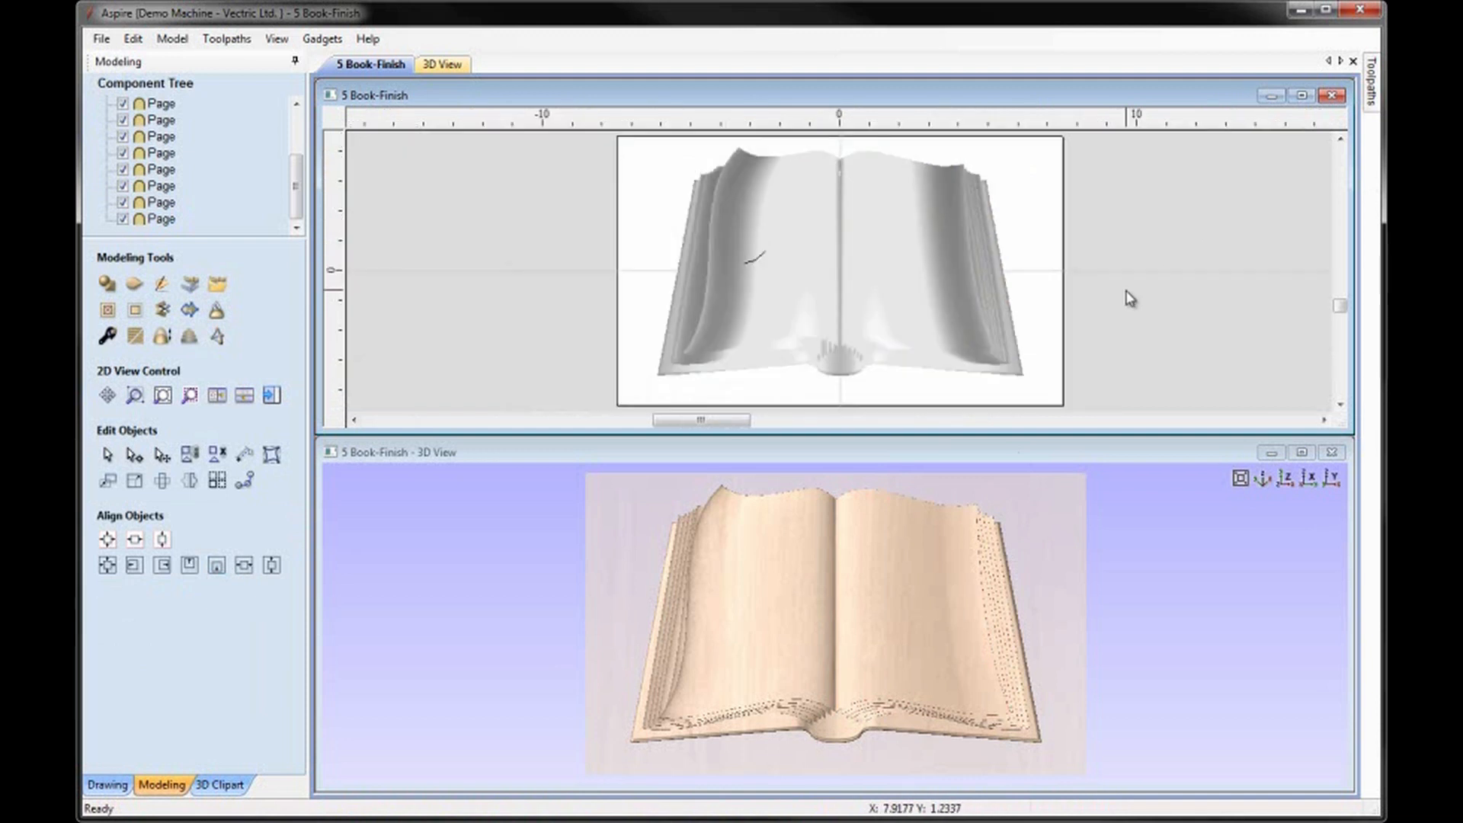
Examine the distorted pages of the book model in 3D from an angled view and from directly above.
left_click_drag(1237, 548, 871, 582)
left_click(1268, 485)
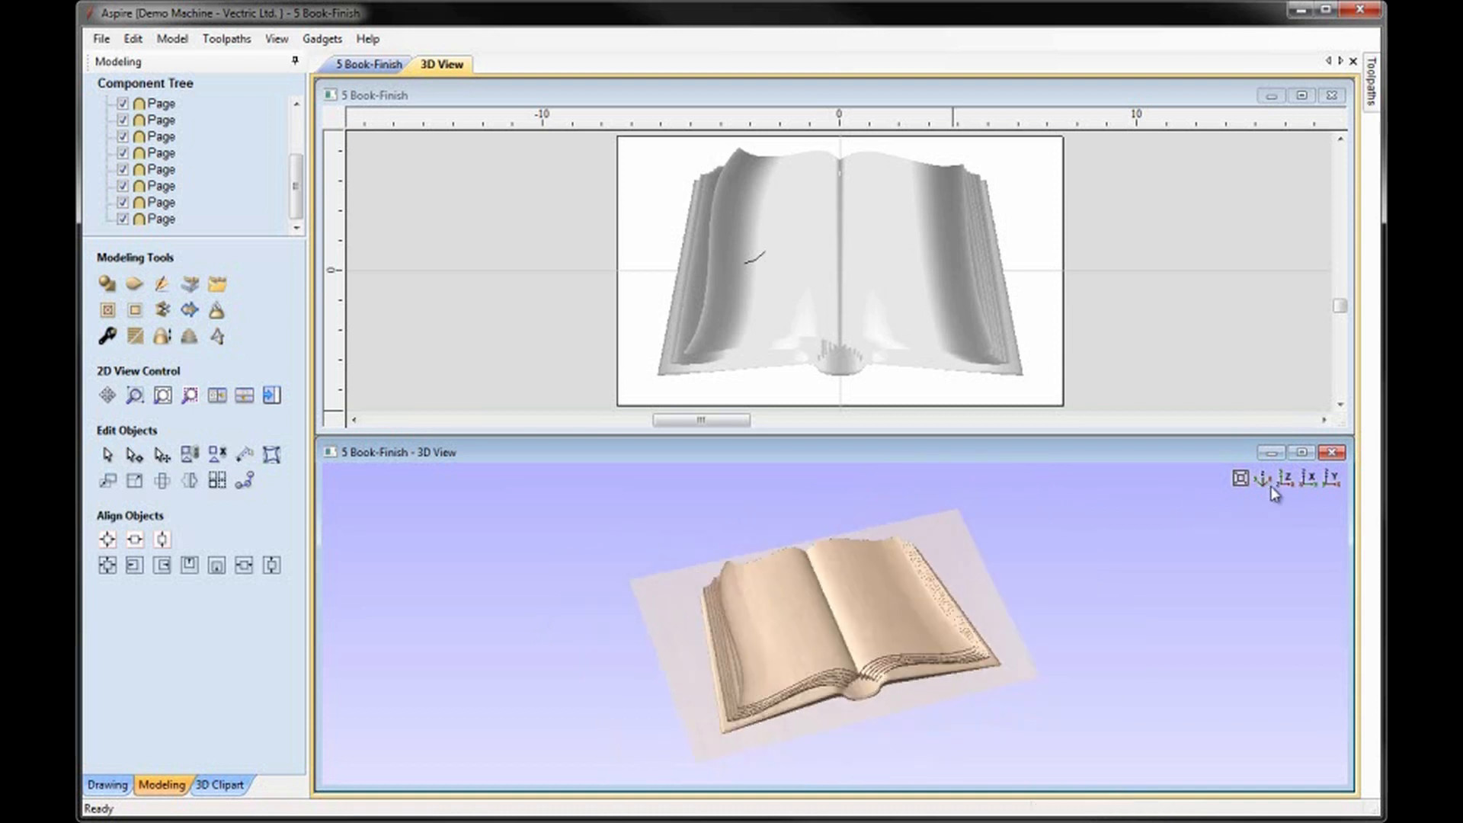
left_click(1285, 480)
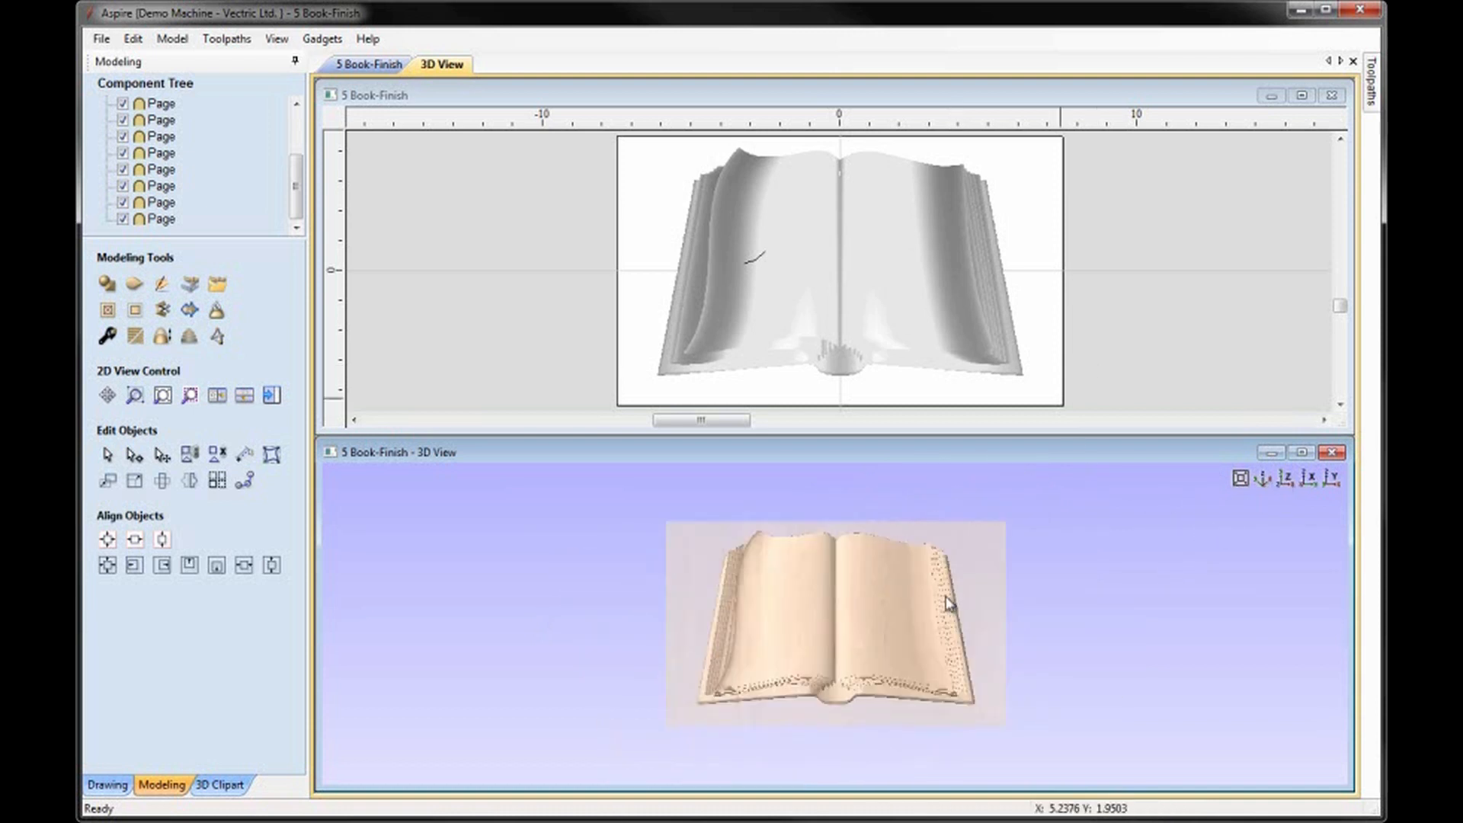
Save the book model as a new file named 6 Book-Finish-Edit.
scroll(937, 572, "up", 4)
left_click(101, 38)
left_click(130, 142)
left_click(663, 556)
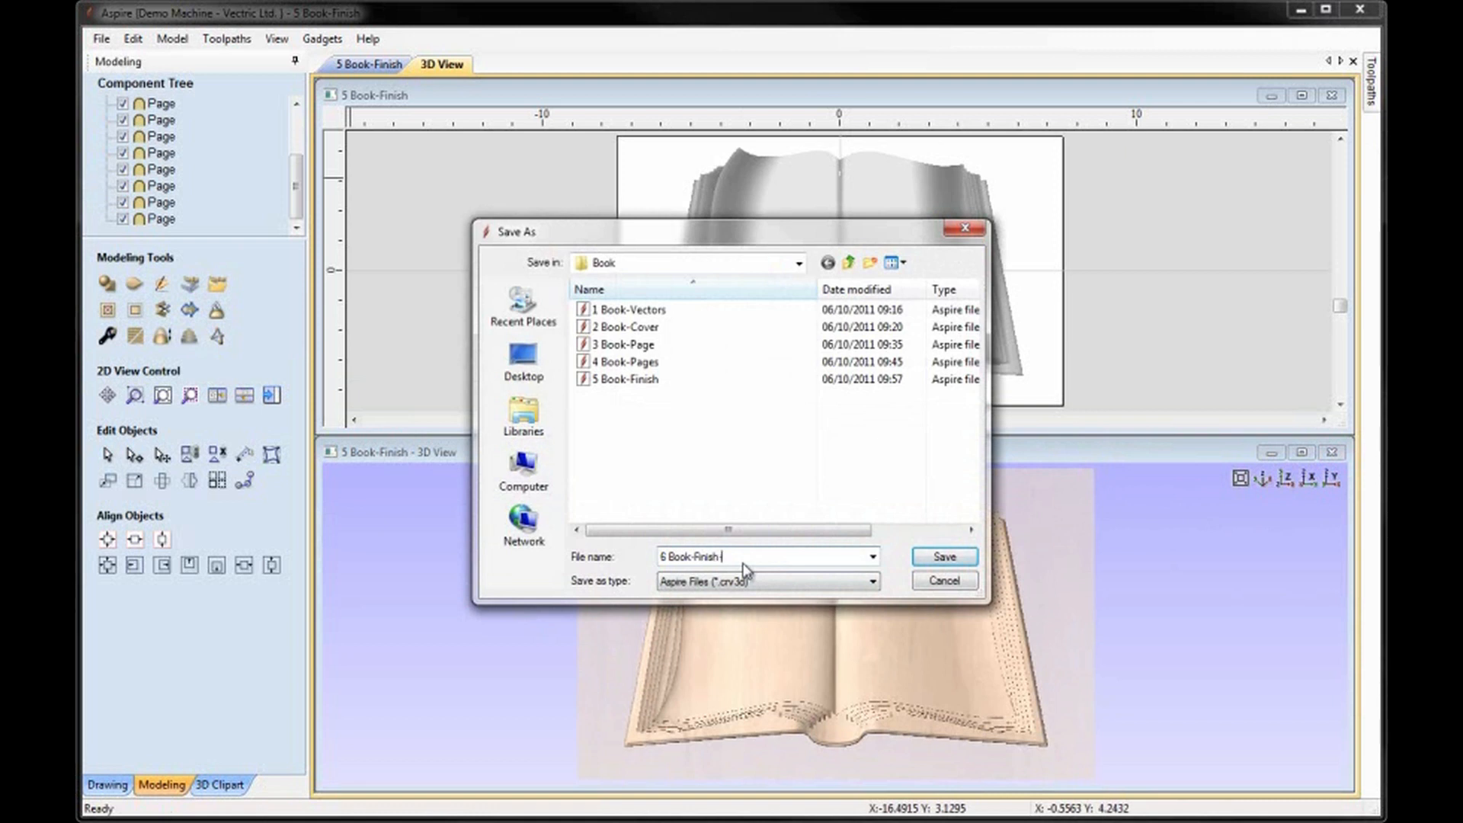
left_click(956, 557)
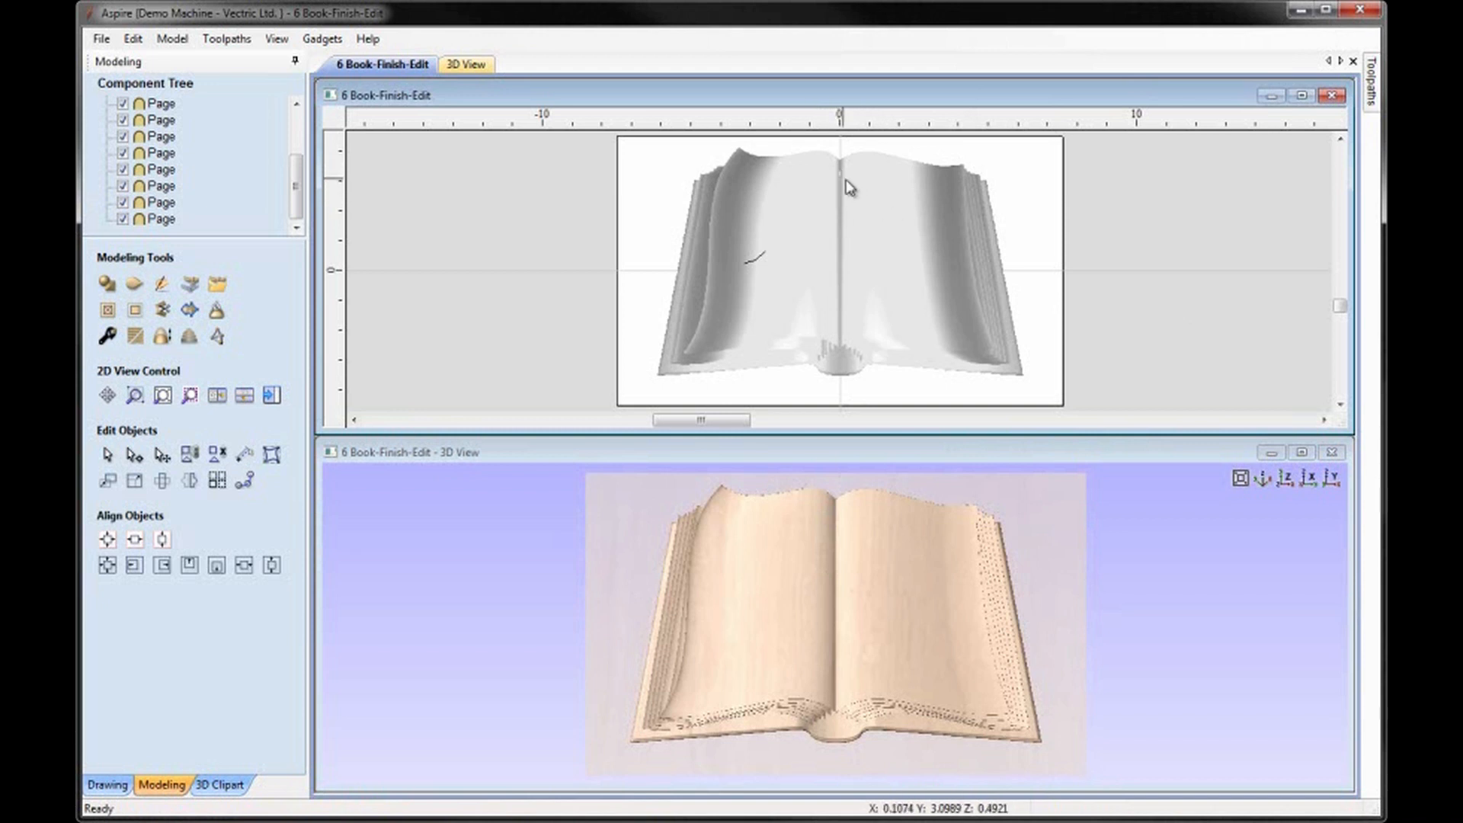
Measure the width of the gap between the left and right upper pages near the top of the spine.
scroll(838, 183, "up", 6)
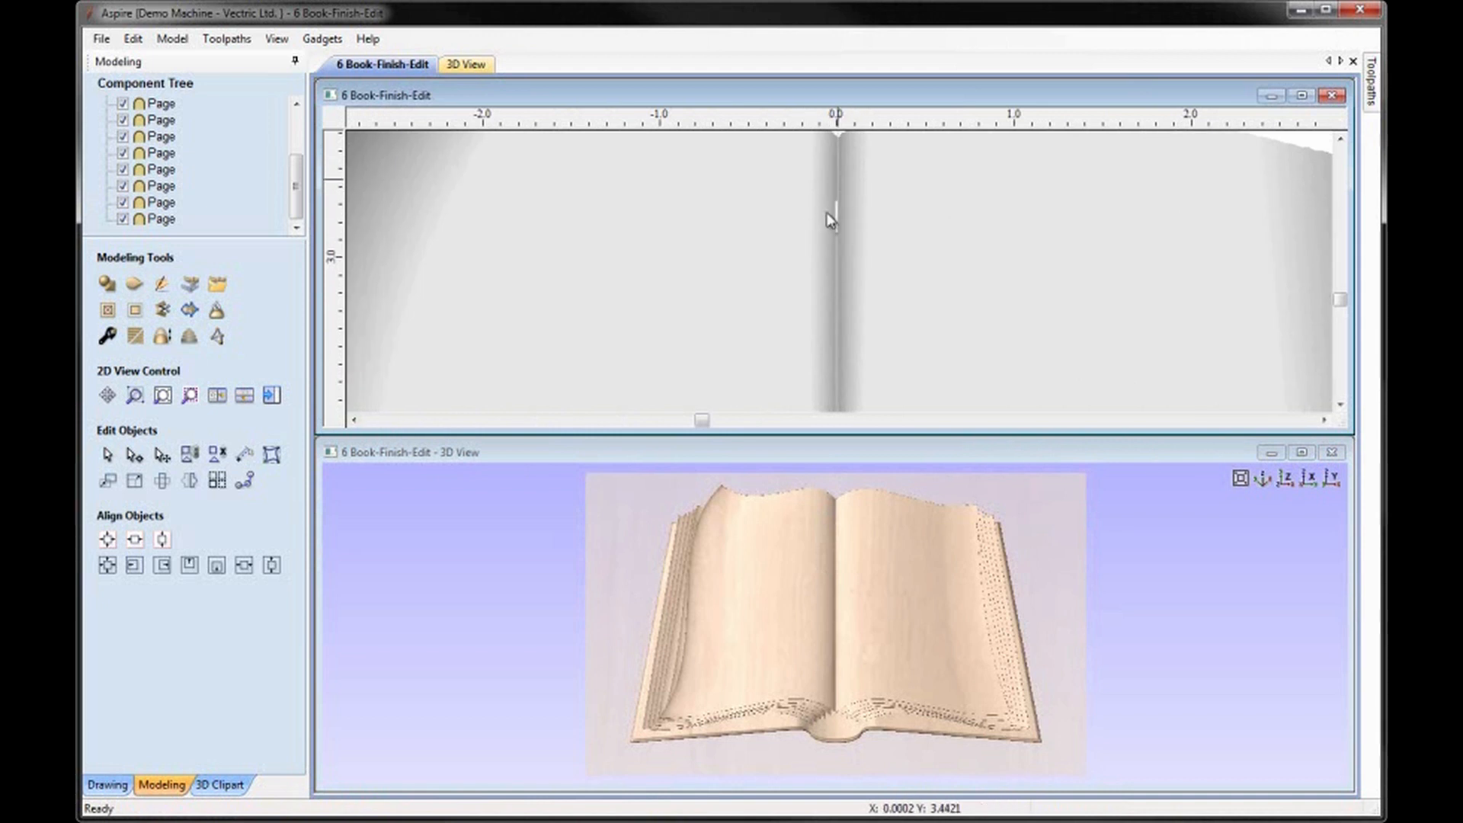
scroll(833, 221, "up", 5)
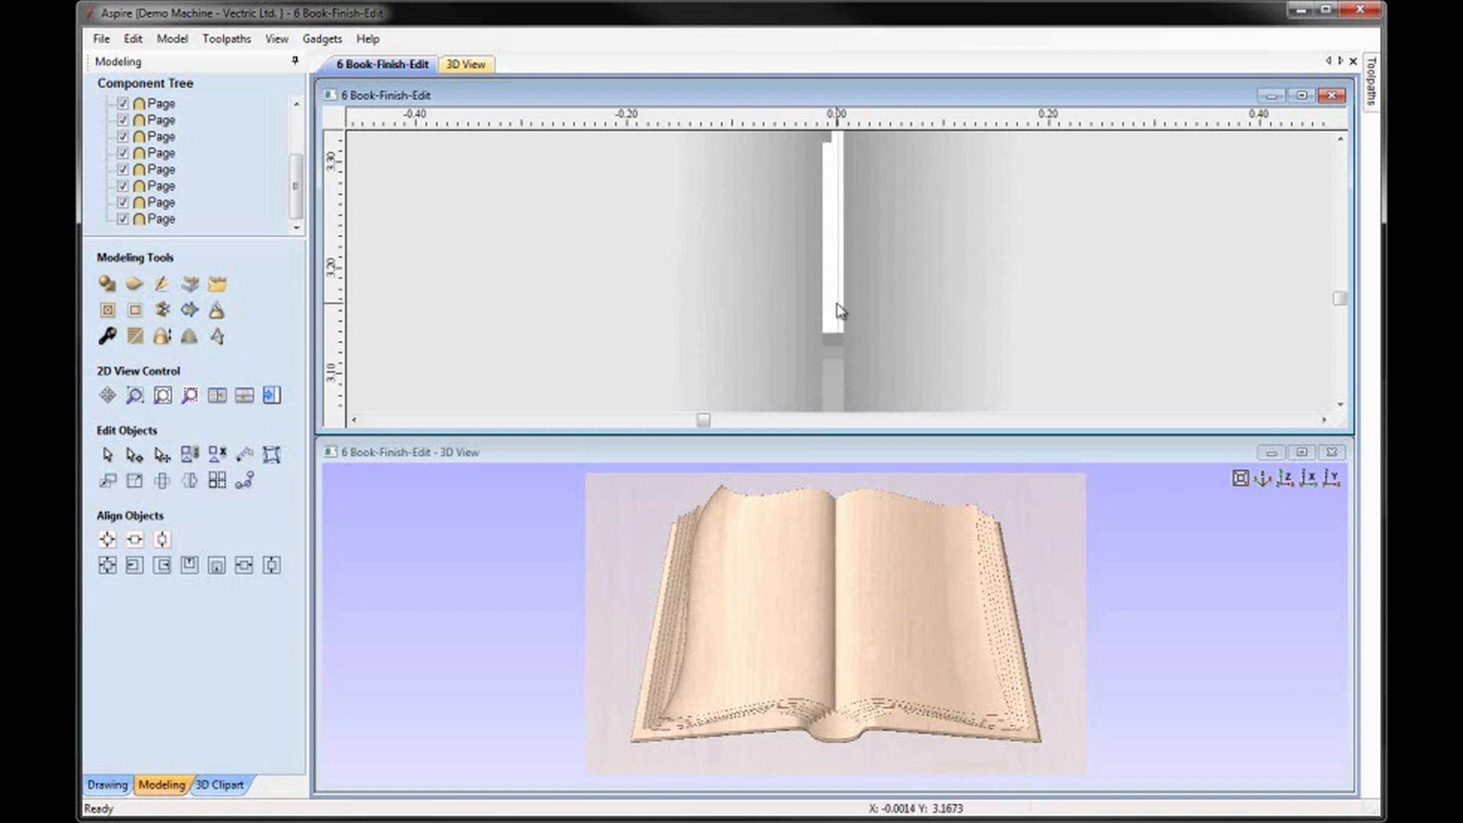
left_click(244, 457)
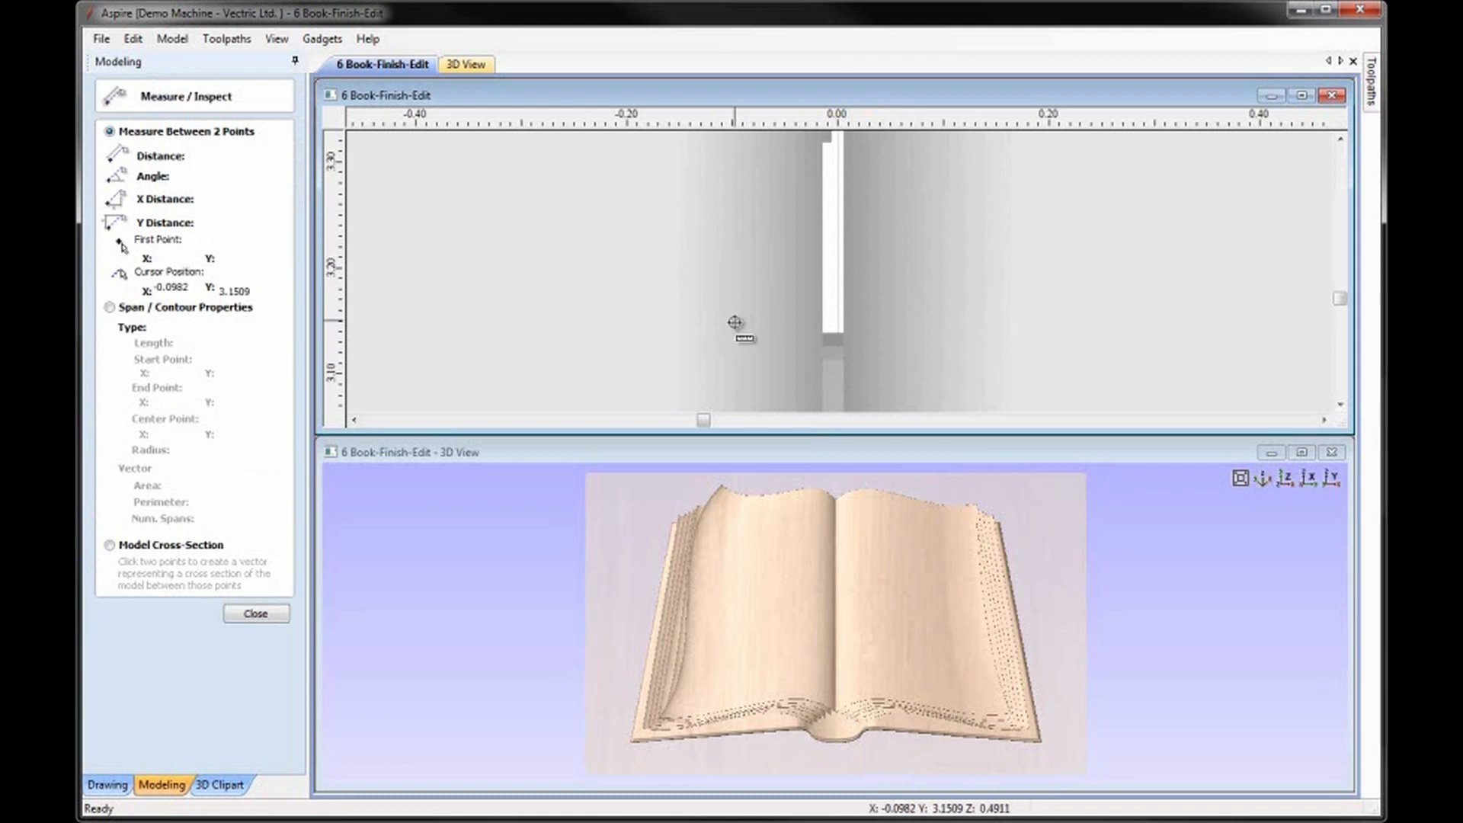
left_click(820, 317)
left_click_drag(821, 316, 848, 316)
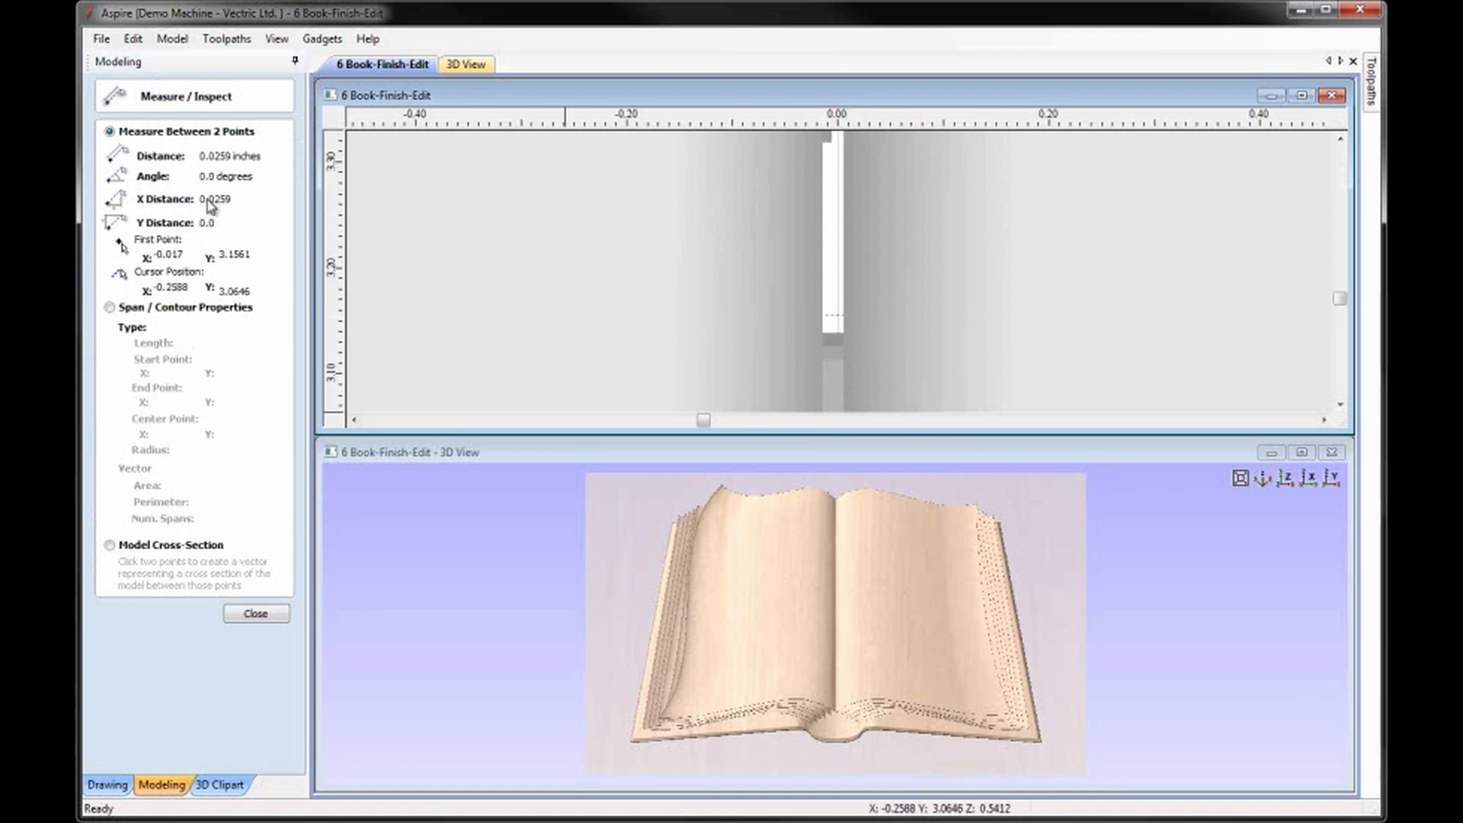
left_click(272, 619)
scroll(848, 320, "down", 5)
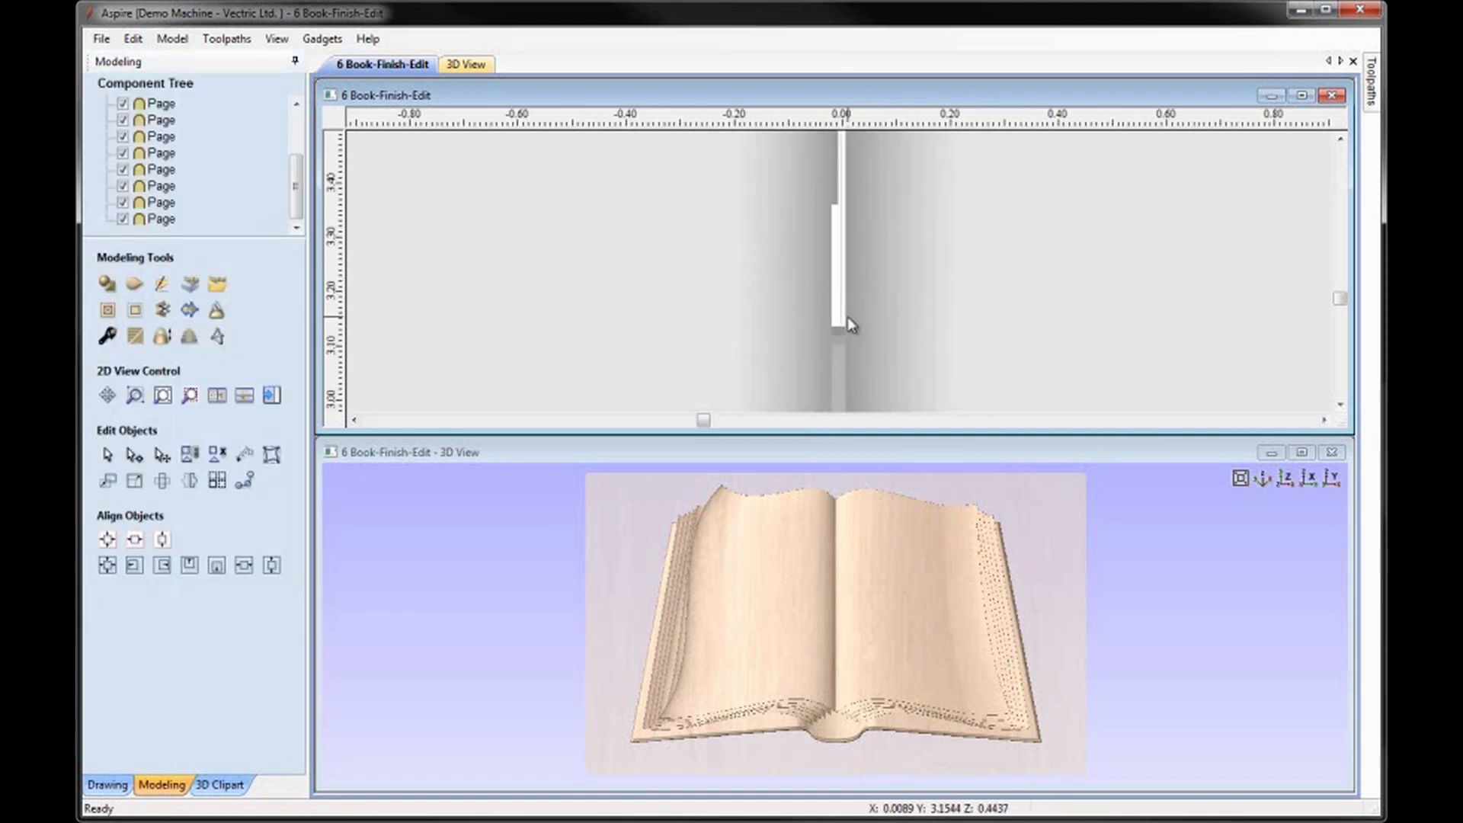
scroll(847, 317, "down", 6)
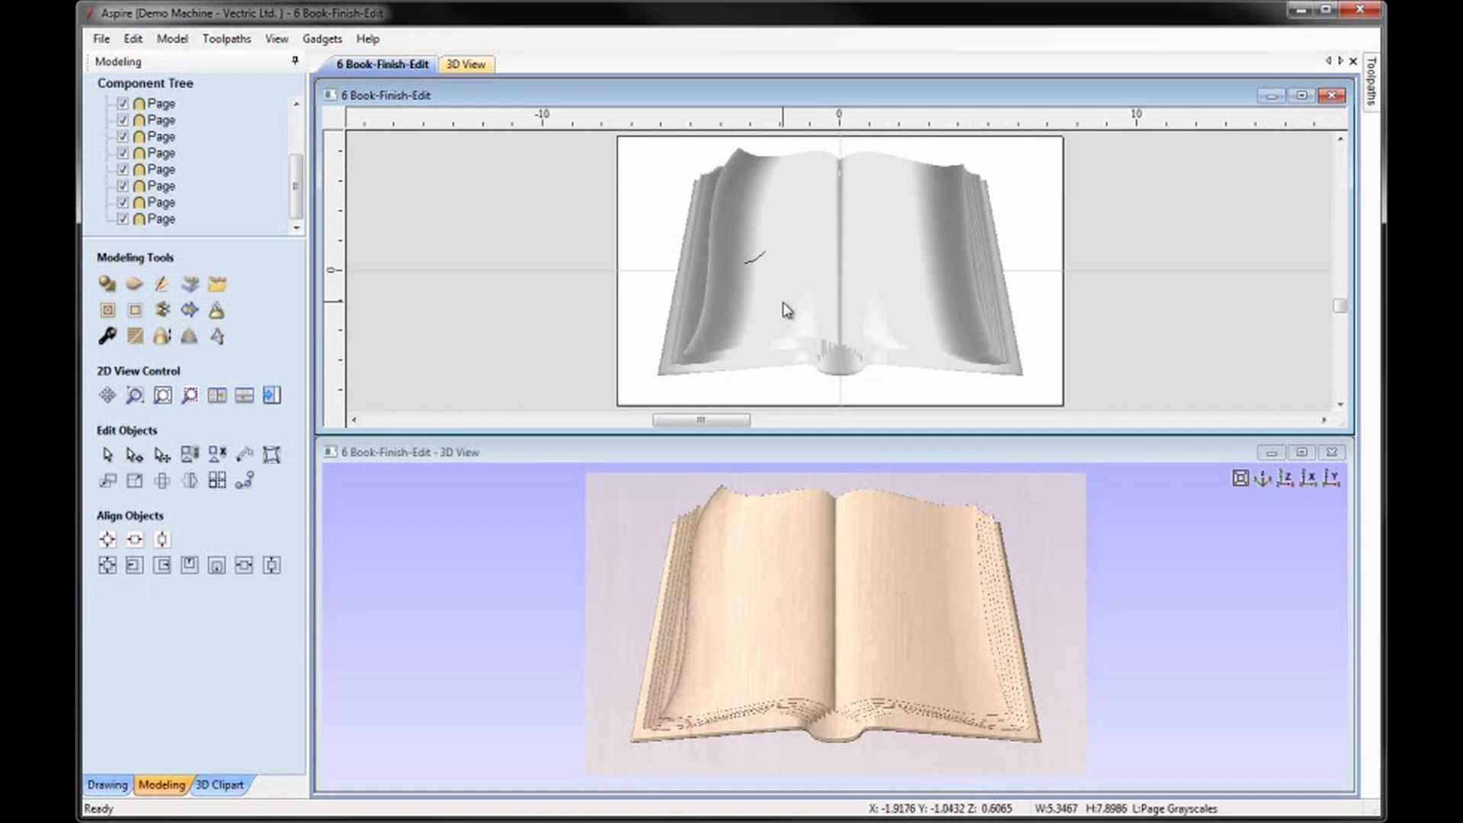
Close the spine gap with relative moves: the left upper page slightly to the right, the right upper page by -0.015 inches in X.
left_click(747, 372)
left_click(109, 480)
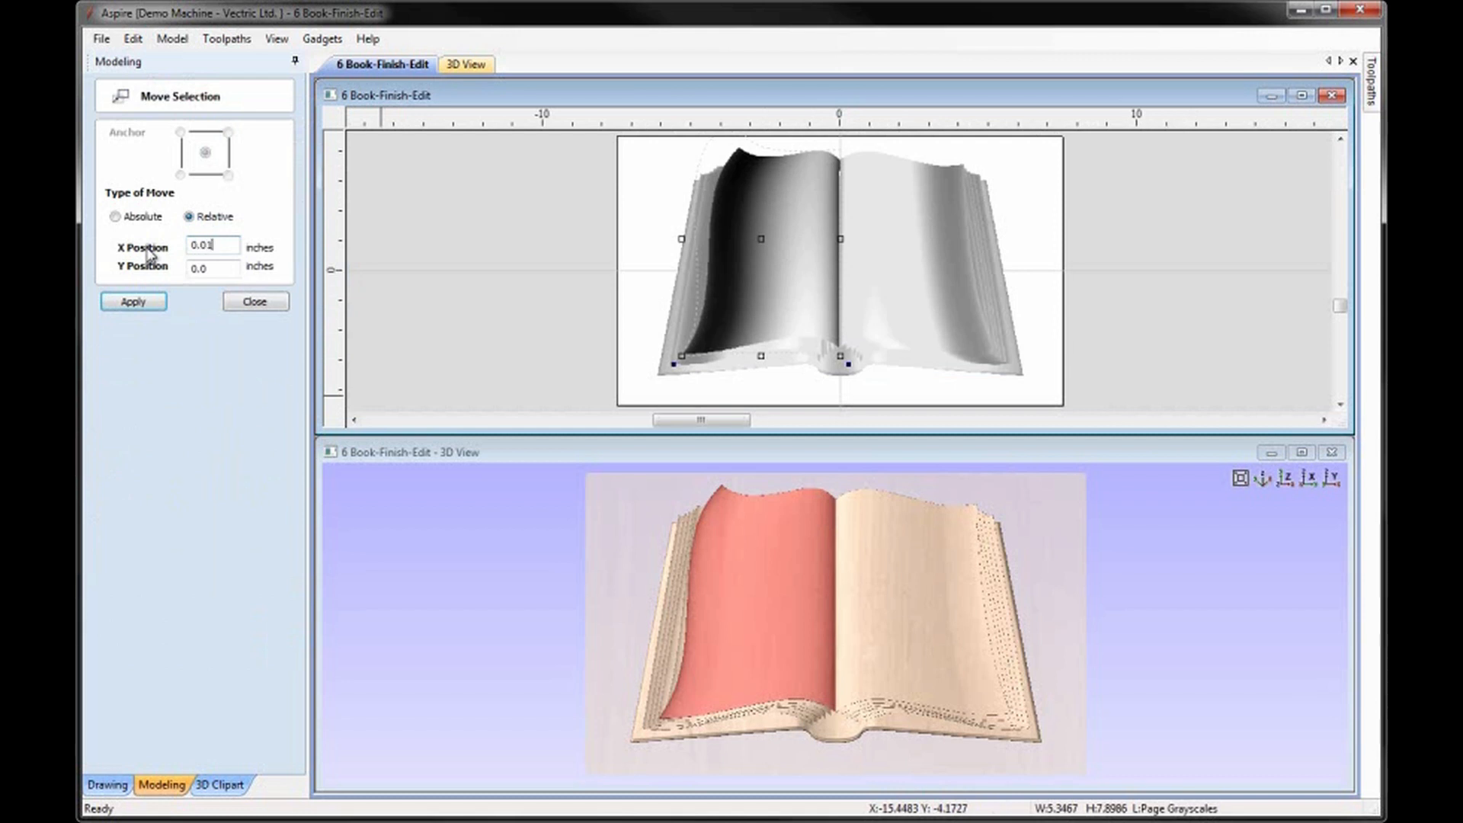
left_click(140, 299)
left_click(897, 263)
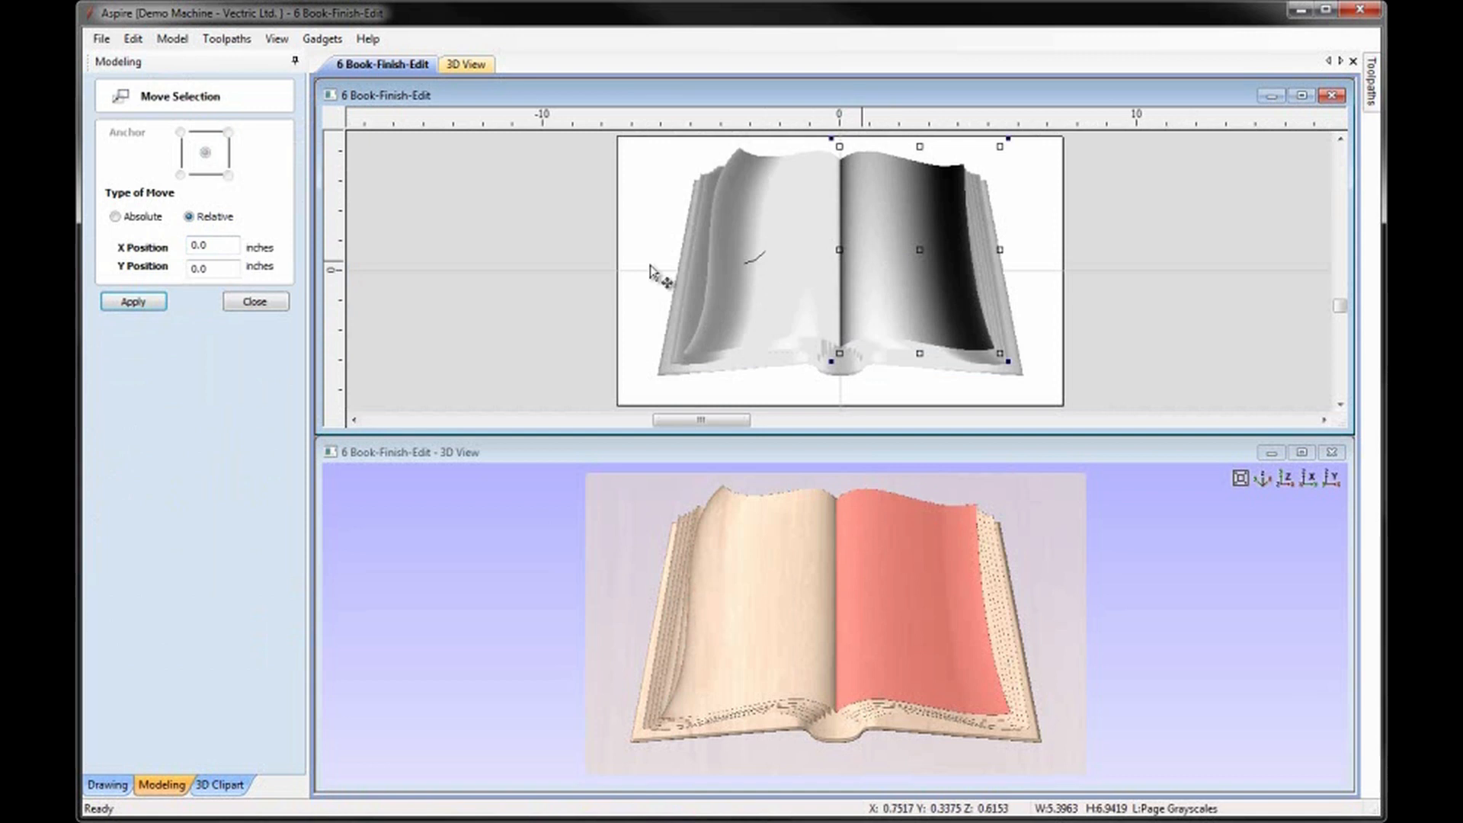
double_click(219, 246)
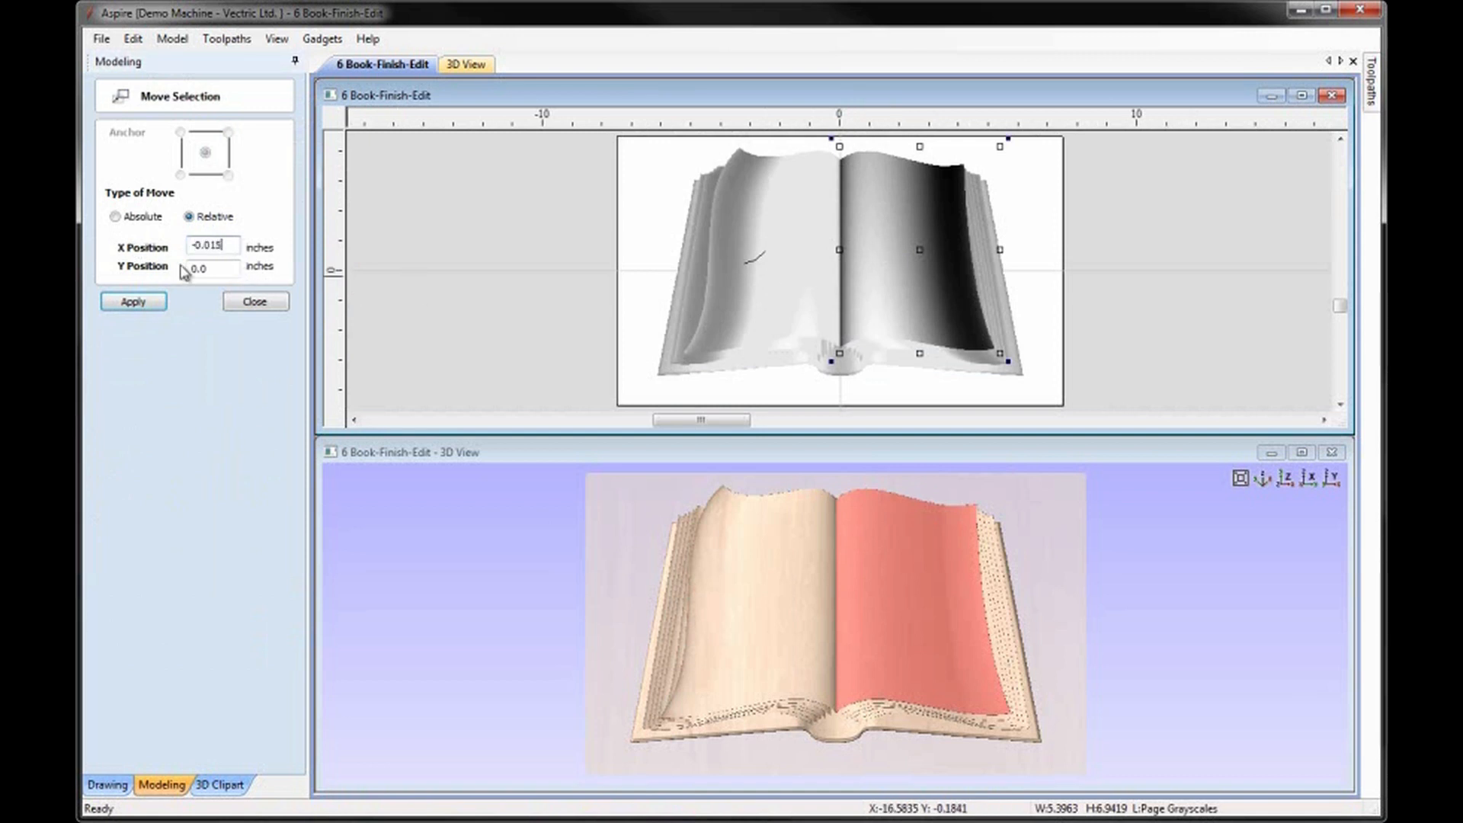
left_click(157, 301)
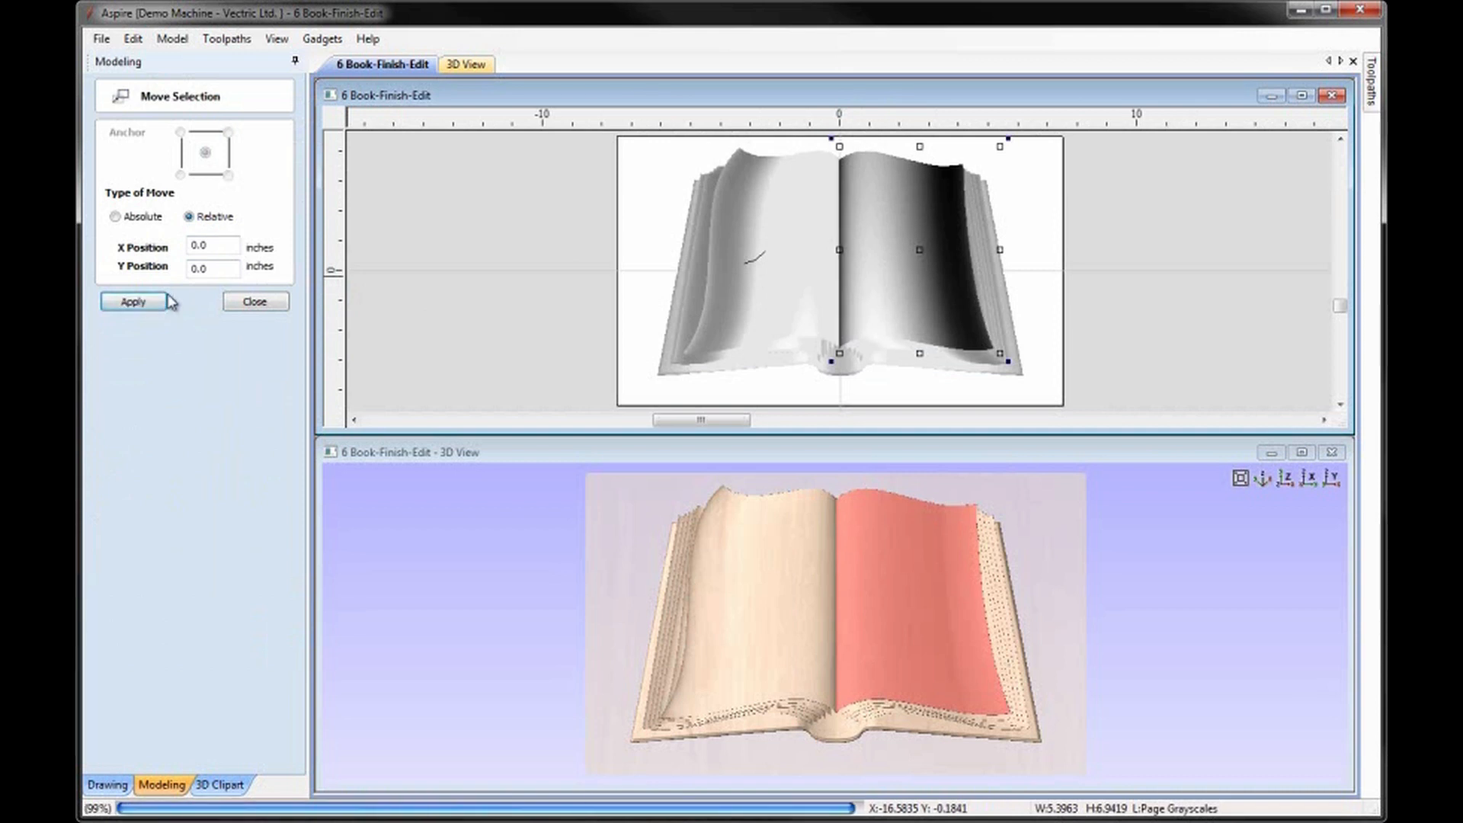
left_click(256, 303)
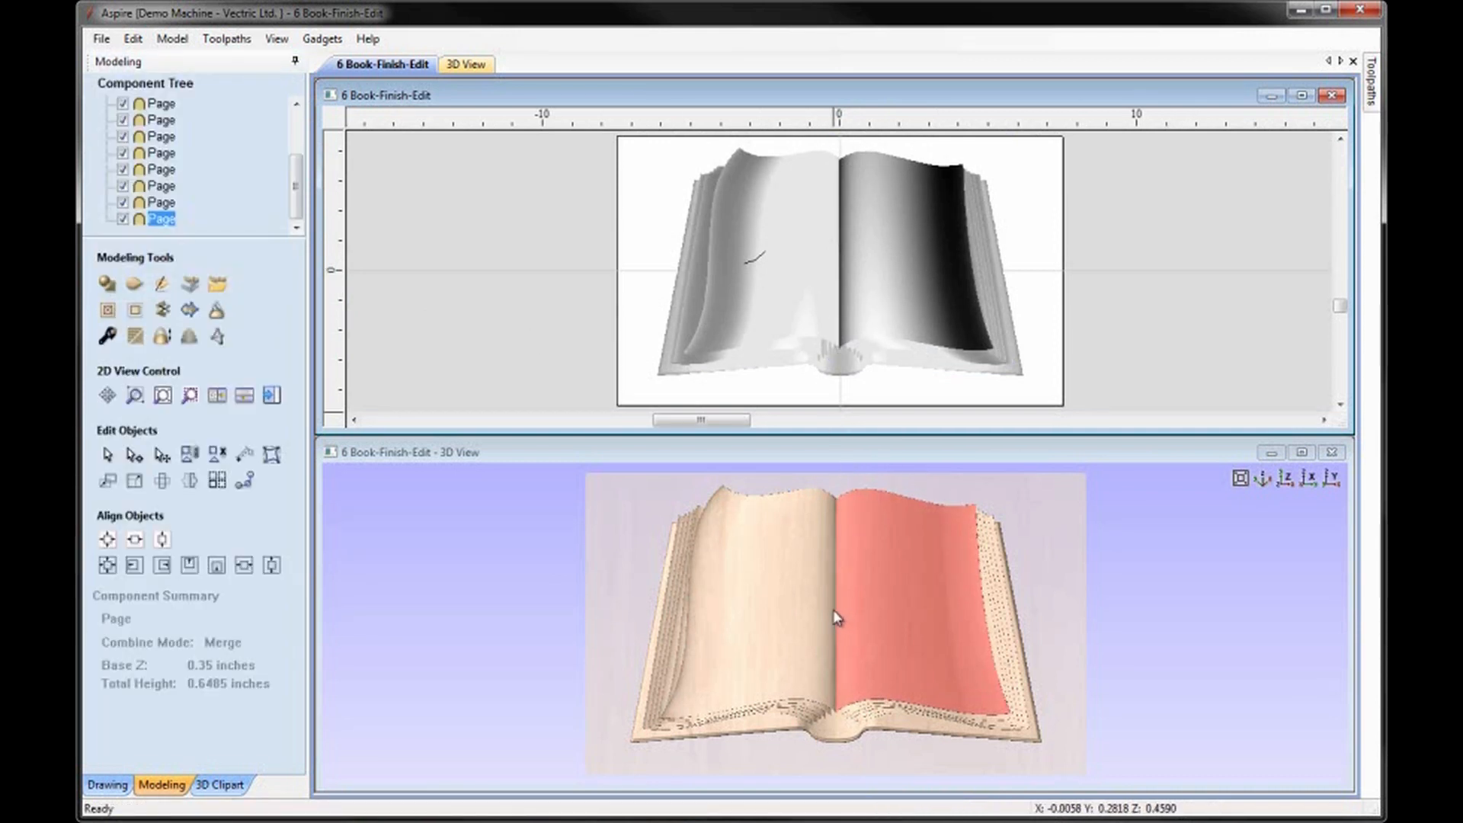
Examine the seam between the two upper pages up close in 2D and 3D, then deselect the page.
scroll(842, 183, "up", 5)
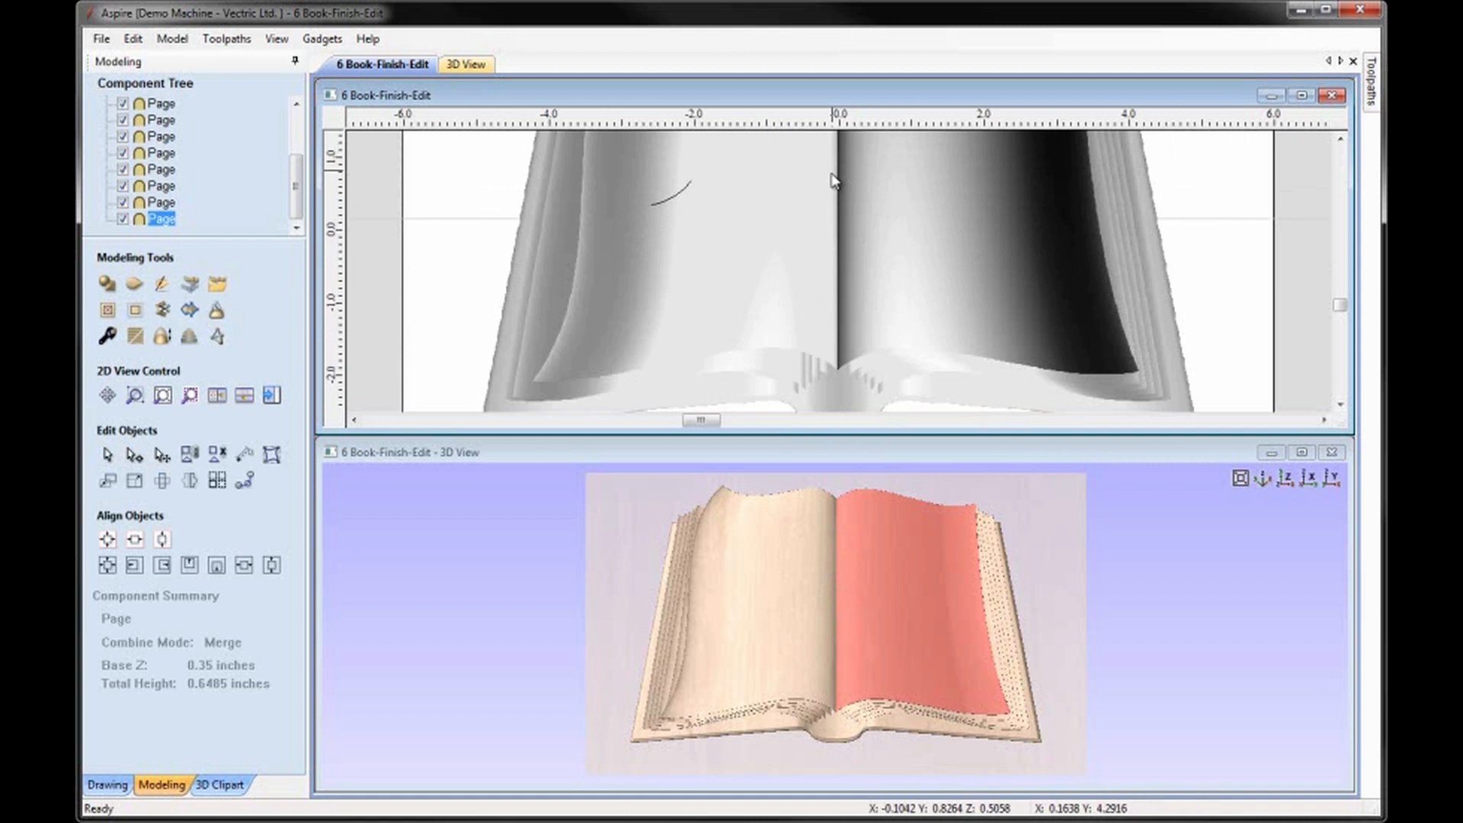
scroll(848, 242, "down", 1)
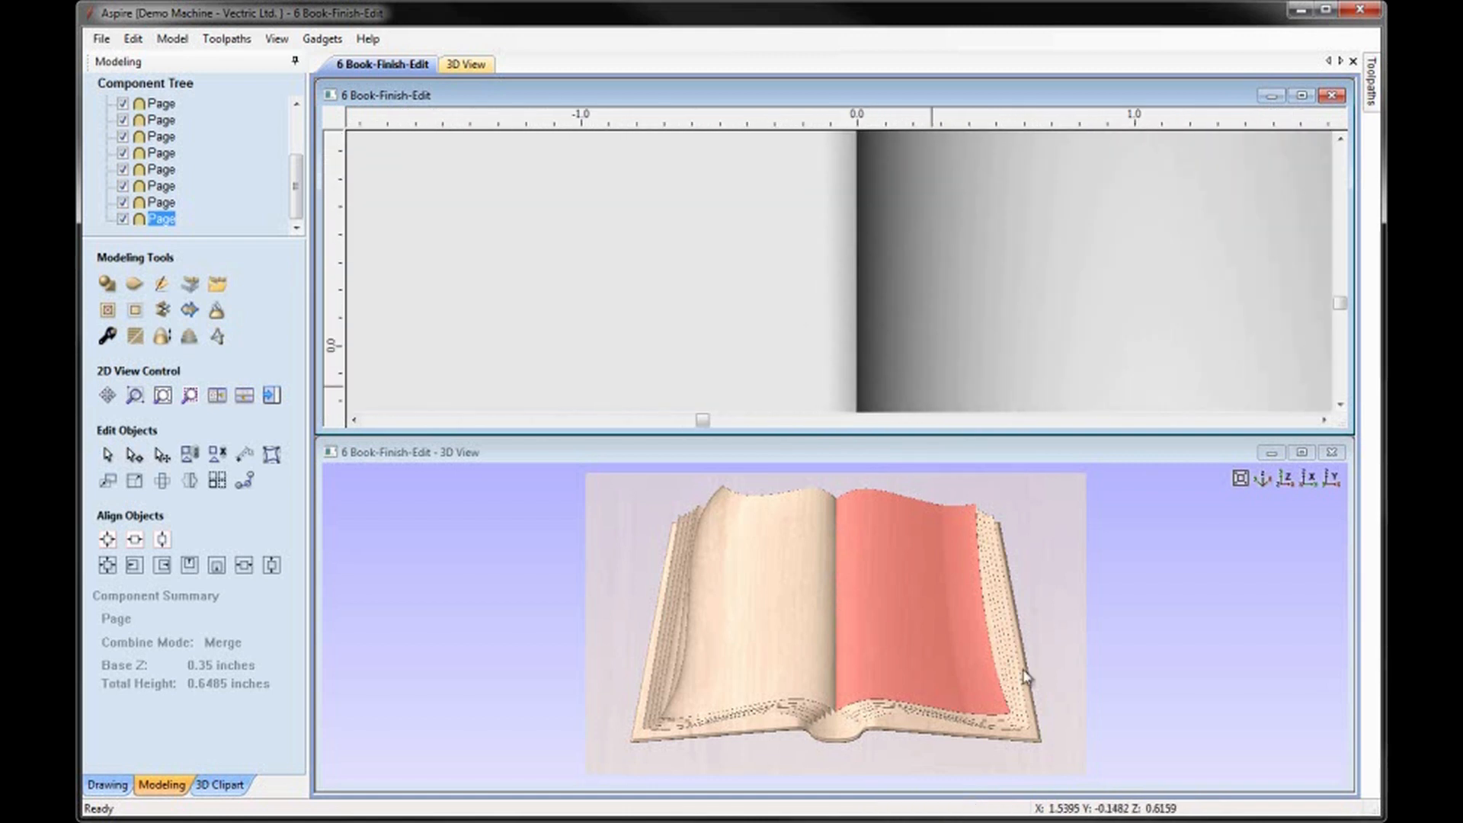
left_click(803, 575)
scroll(860, 598, "up", 5)
scroll(841, 591, "up", 3)
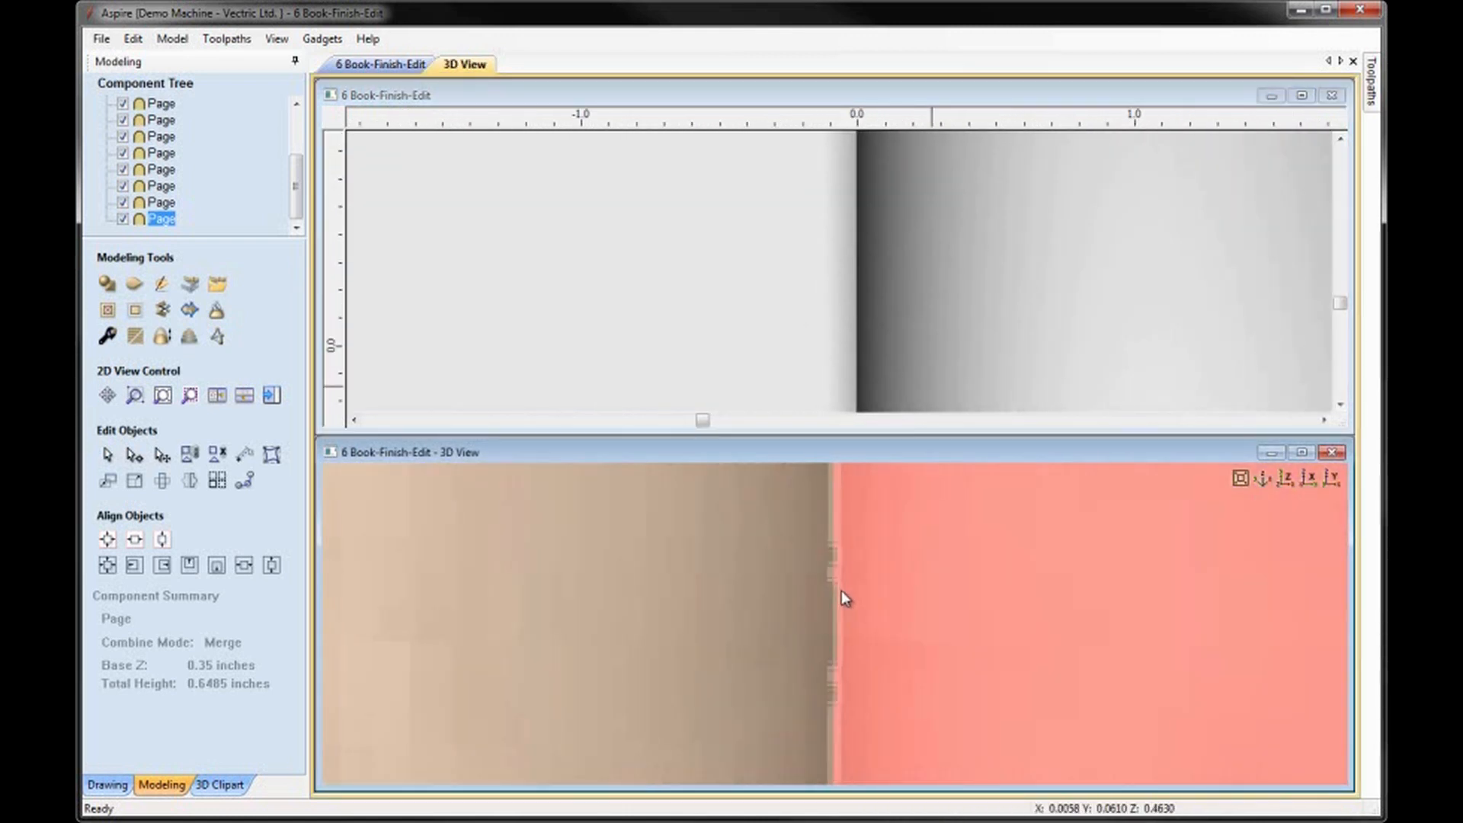
left_click(1286, 480)
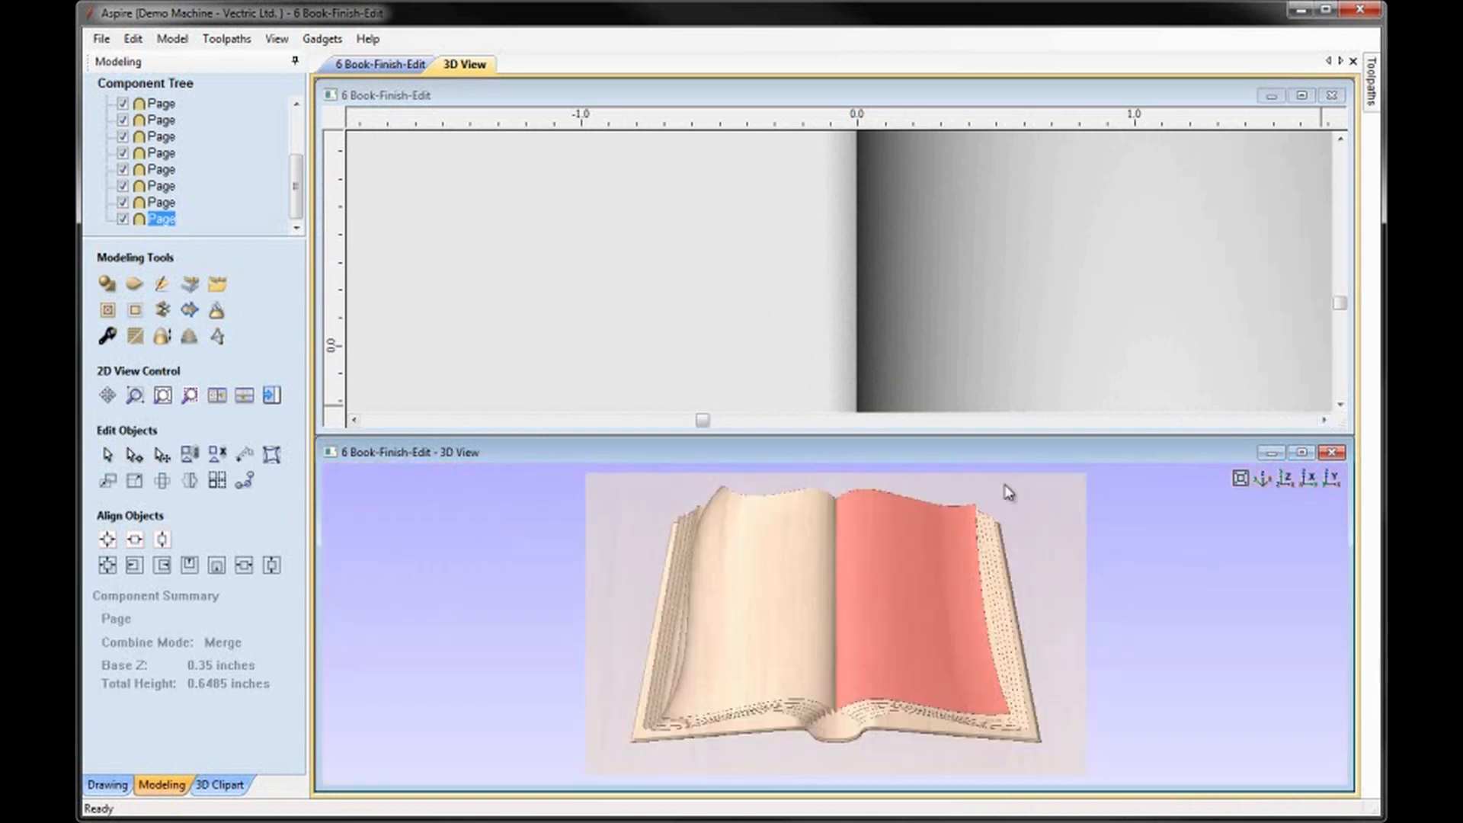
left_click(919, 314)
key("F6")
left_click(1087, 299)
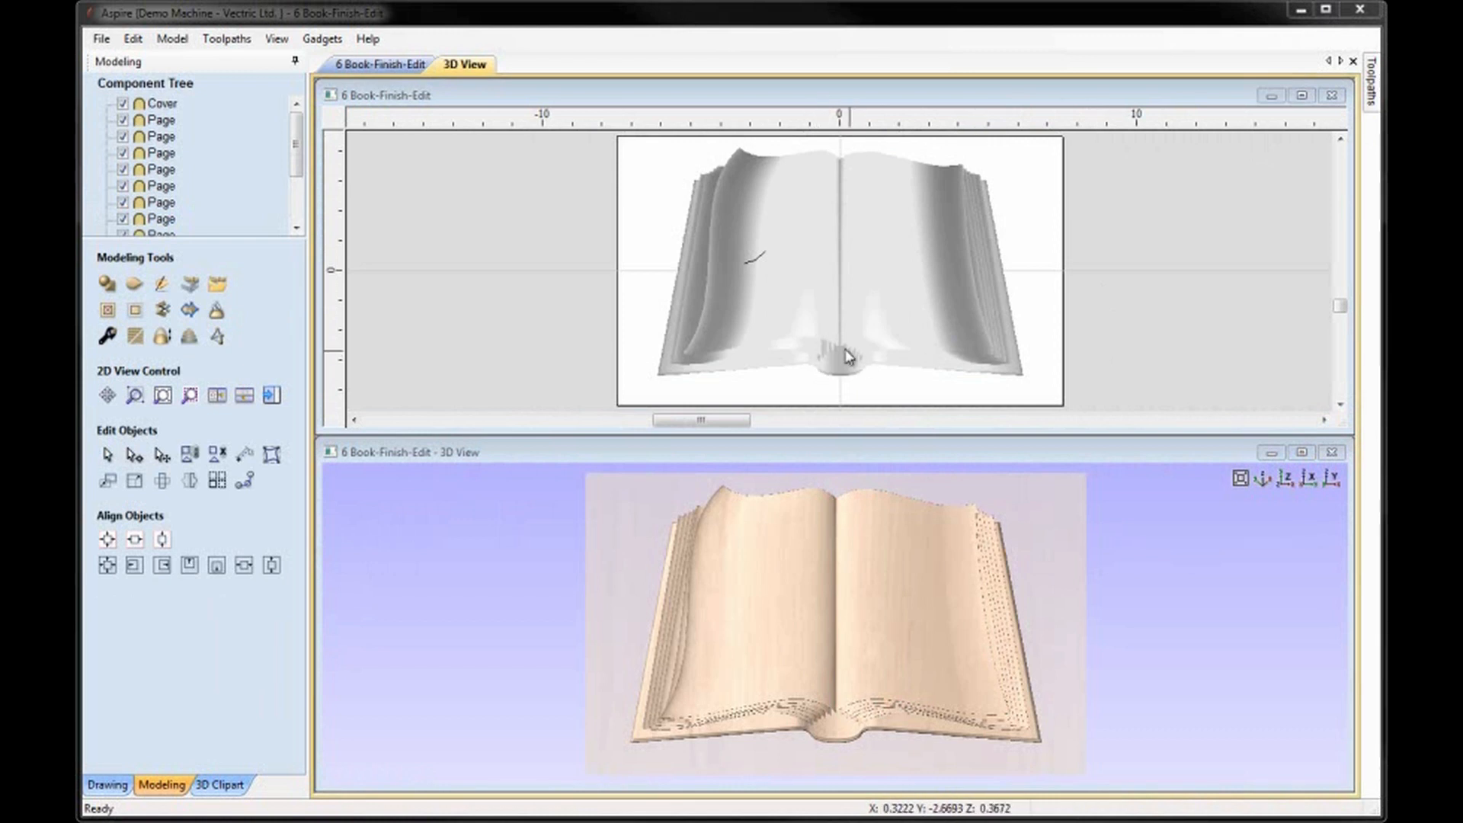
Examine the stepped page ends at the lower end of the spine in 3D from several angles.
left_click(833, 745)
scroll(829, 702, "up", 5)
left_click_drag(826, 696, 692, 669)
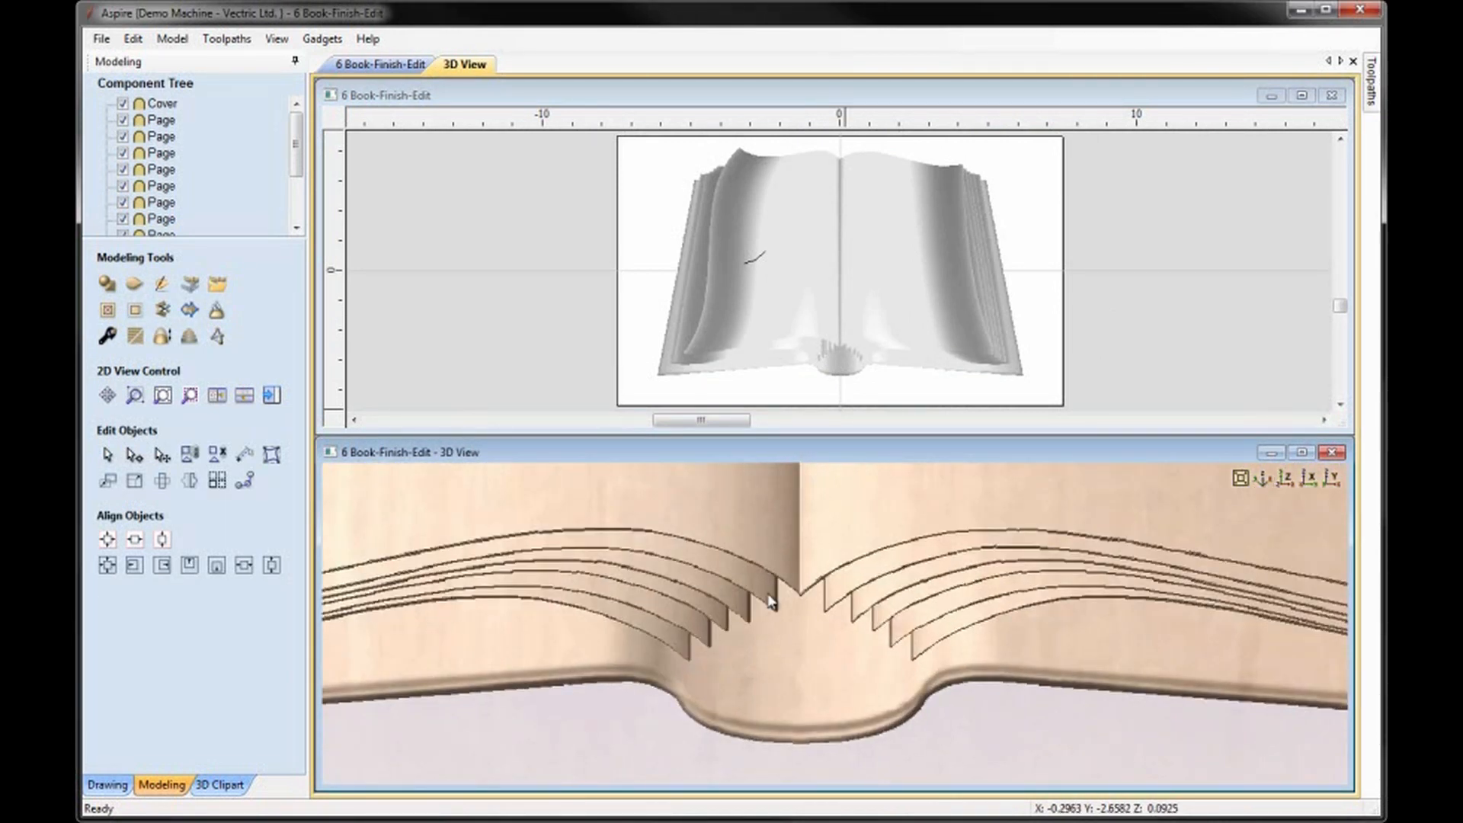
left_click_drag(768, 602, 878, 531)
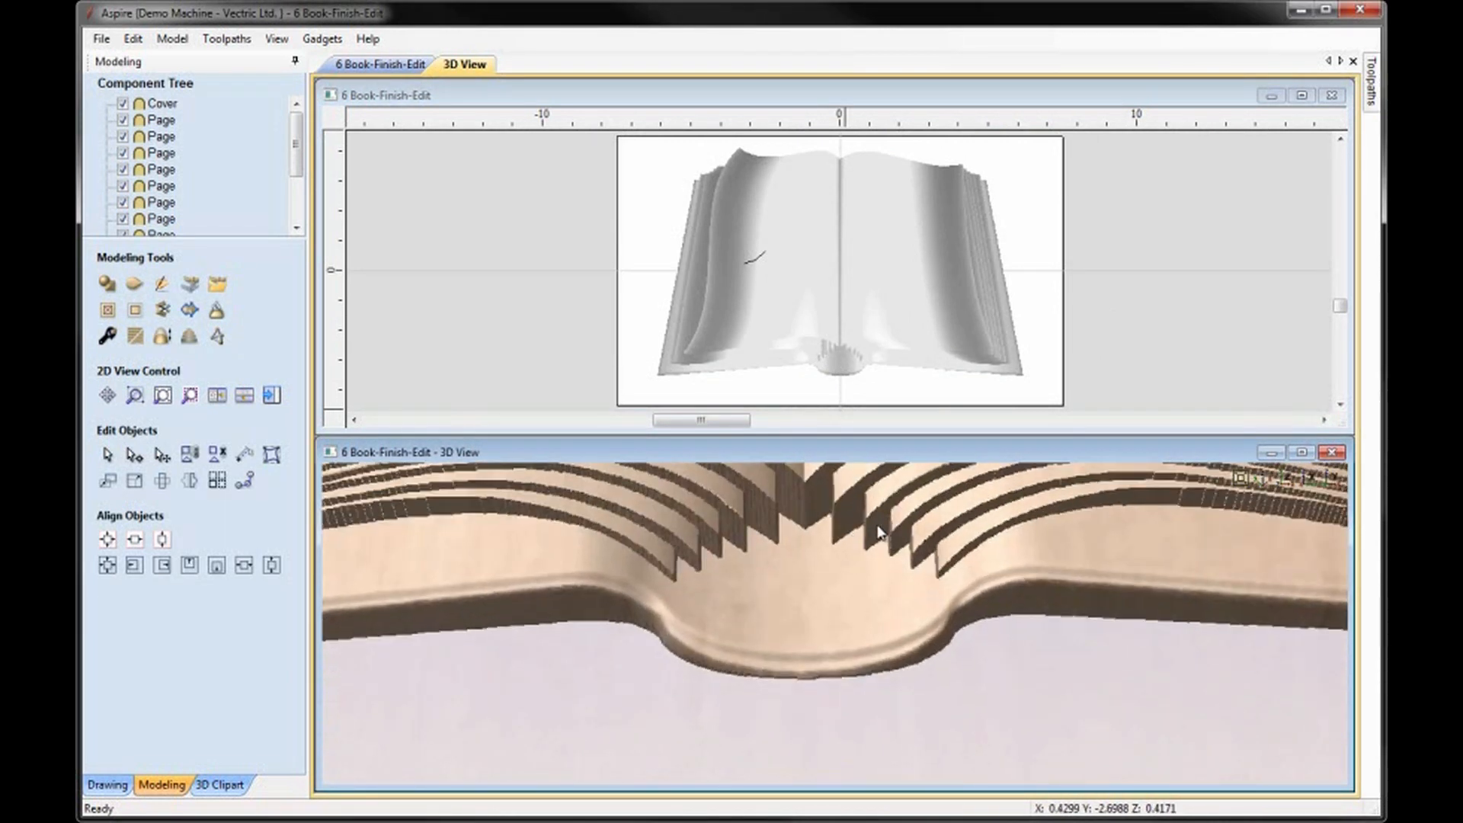
left_click_drag(670, 550, 853, 591)
left_click(1307, 479)
left_click_drag(820, 679, 826, 497)
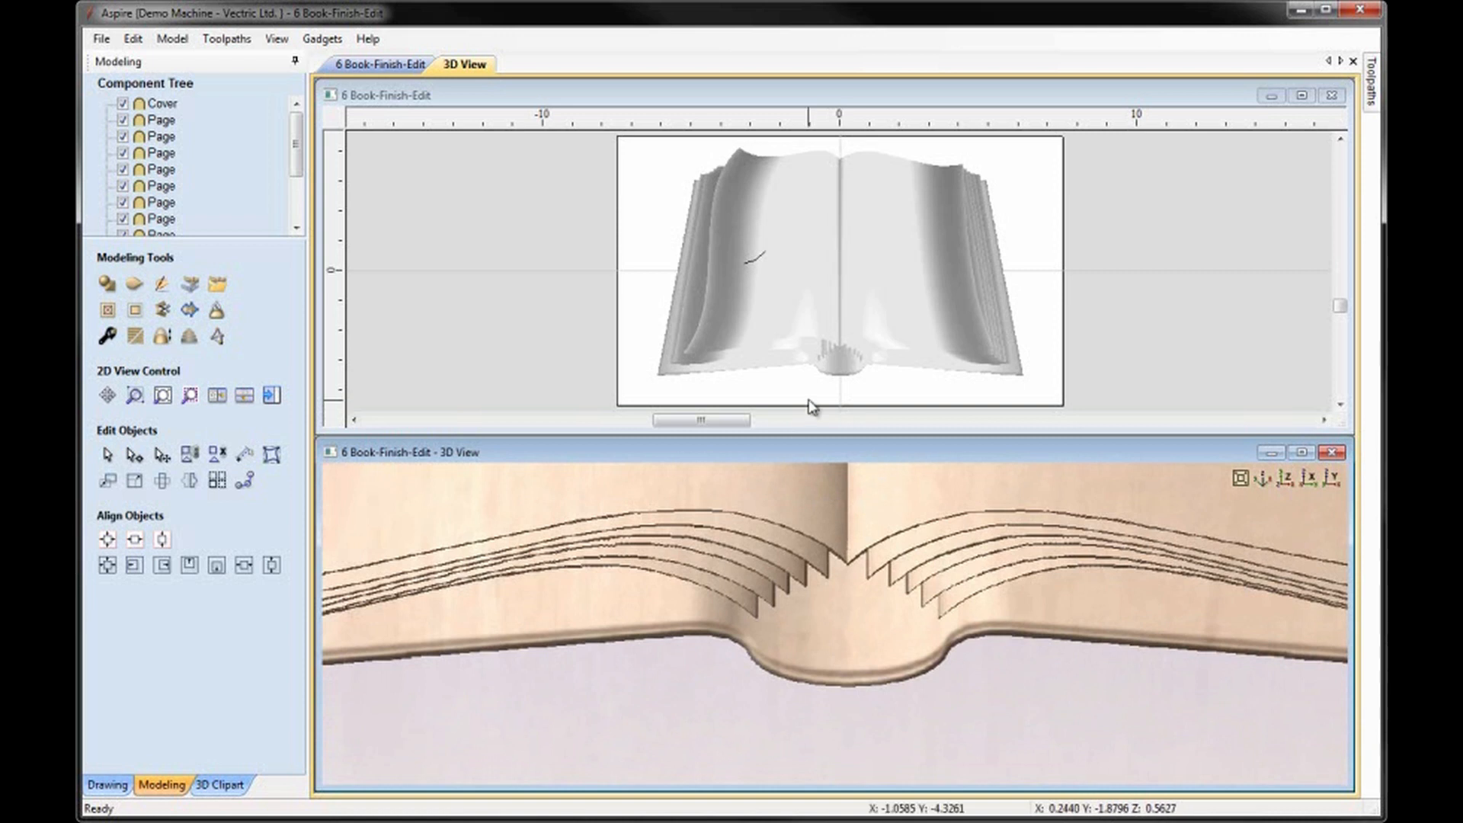
Draw a vertical line about 0.9 inches long just left of the stepped page ends and mirror a copy across the spine.
left_click(847, 386)
scroll(847, 386, "up", 5)
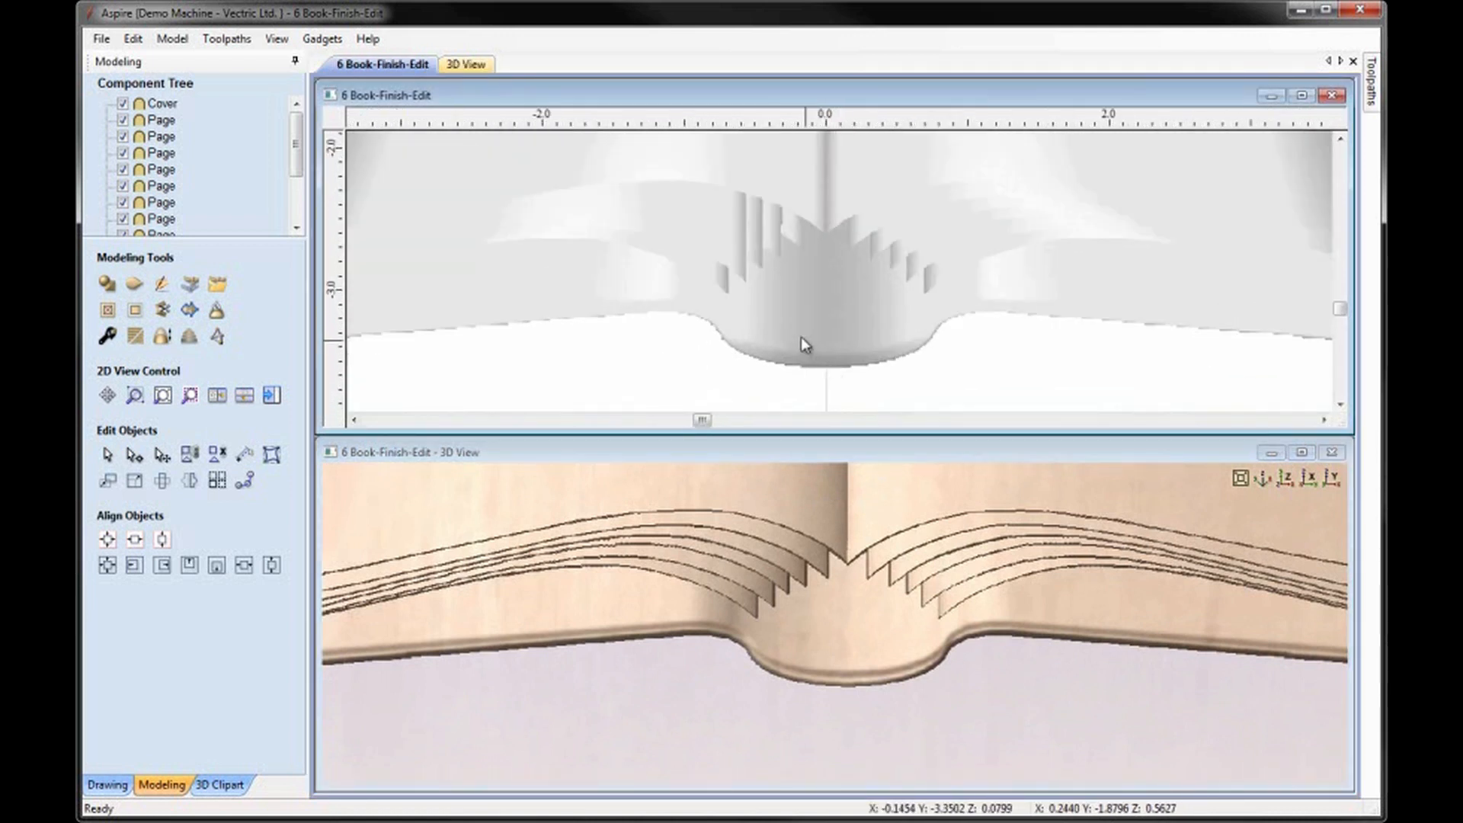
left_click(103, 785)
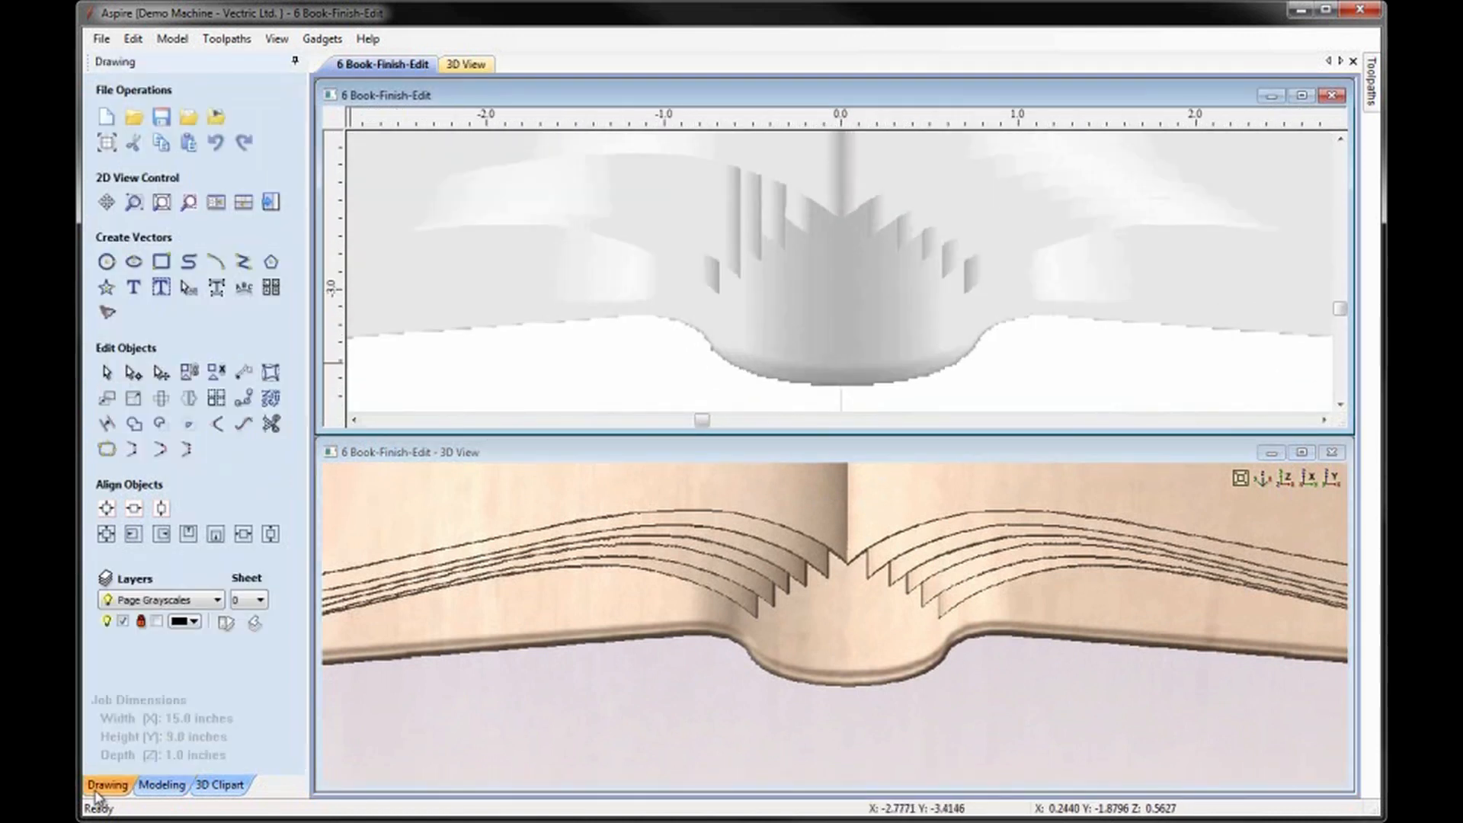
left_click(243, 264)
left_click(700, 309)
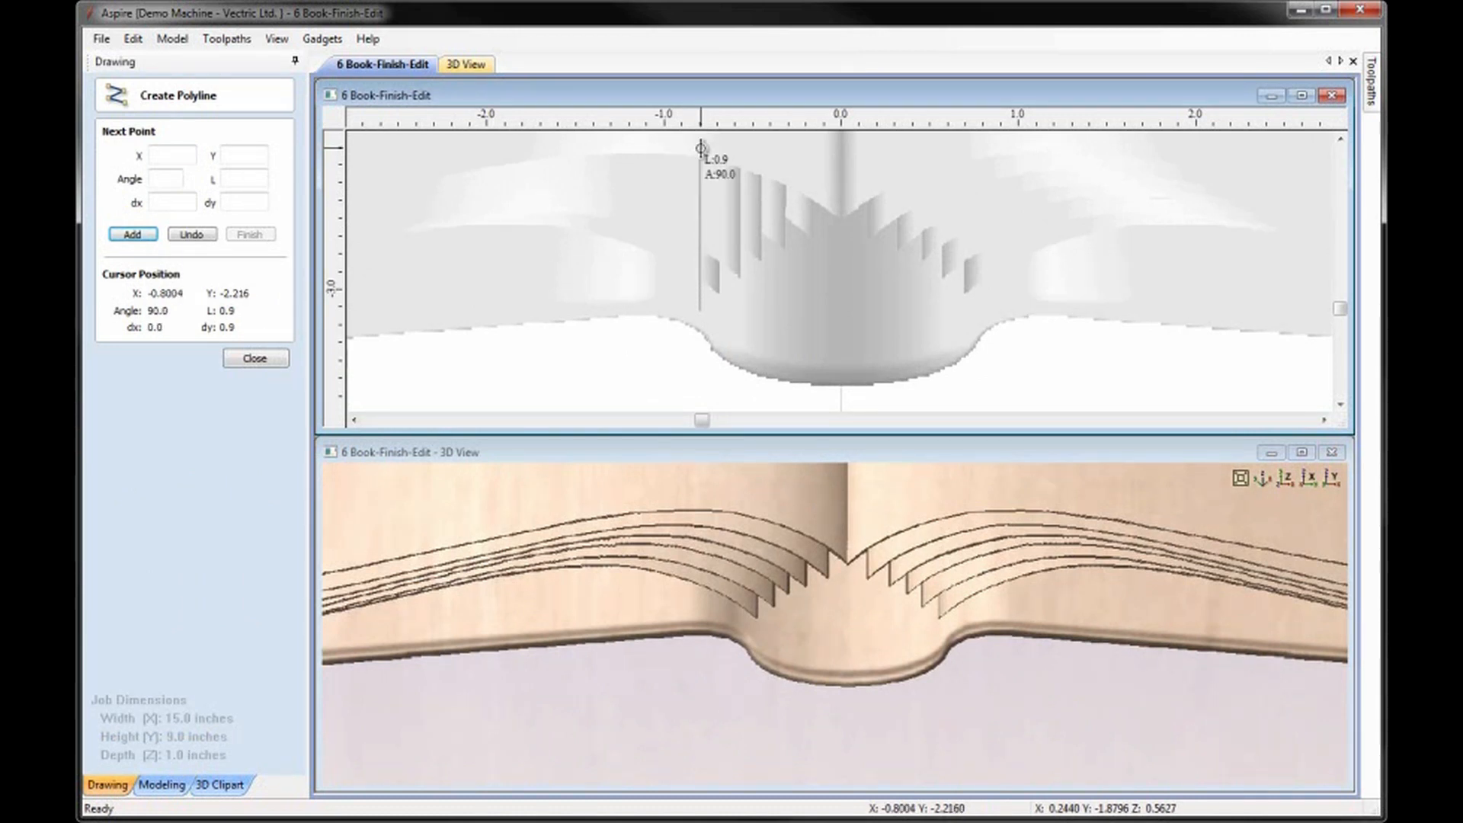
left_click(700, 147)
right_click(699, 148)
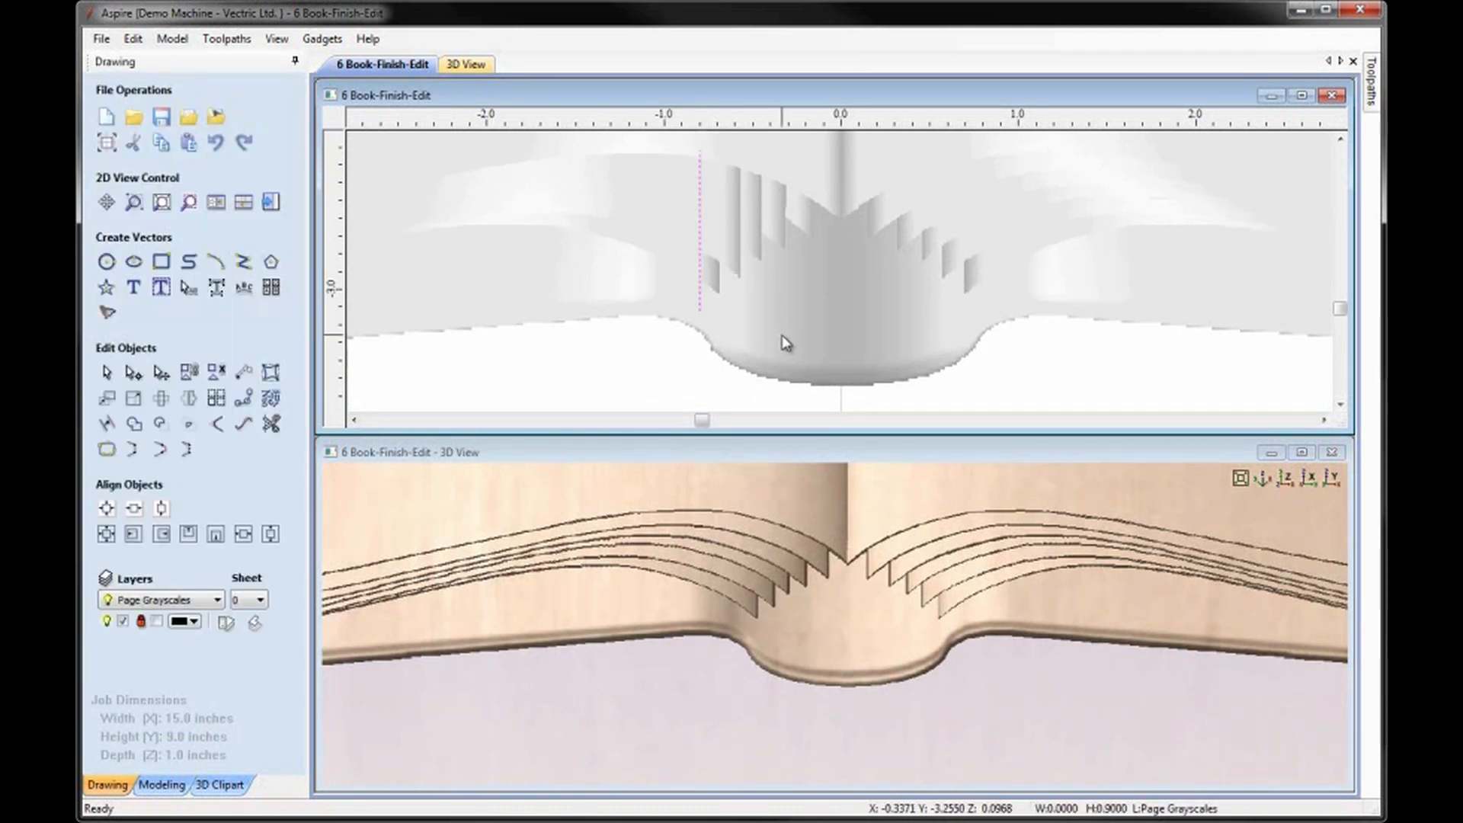
key("ctrl+shift+h")
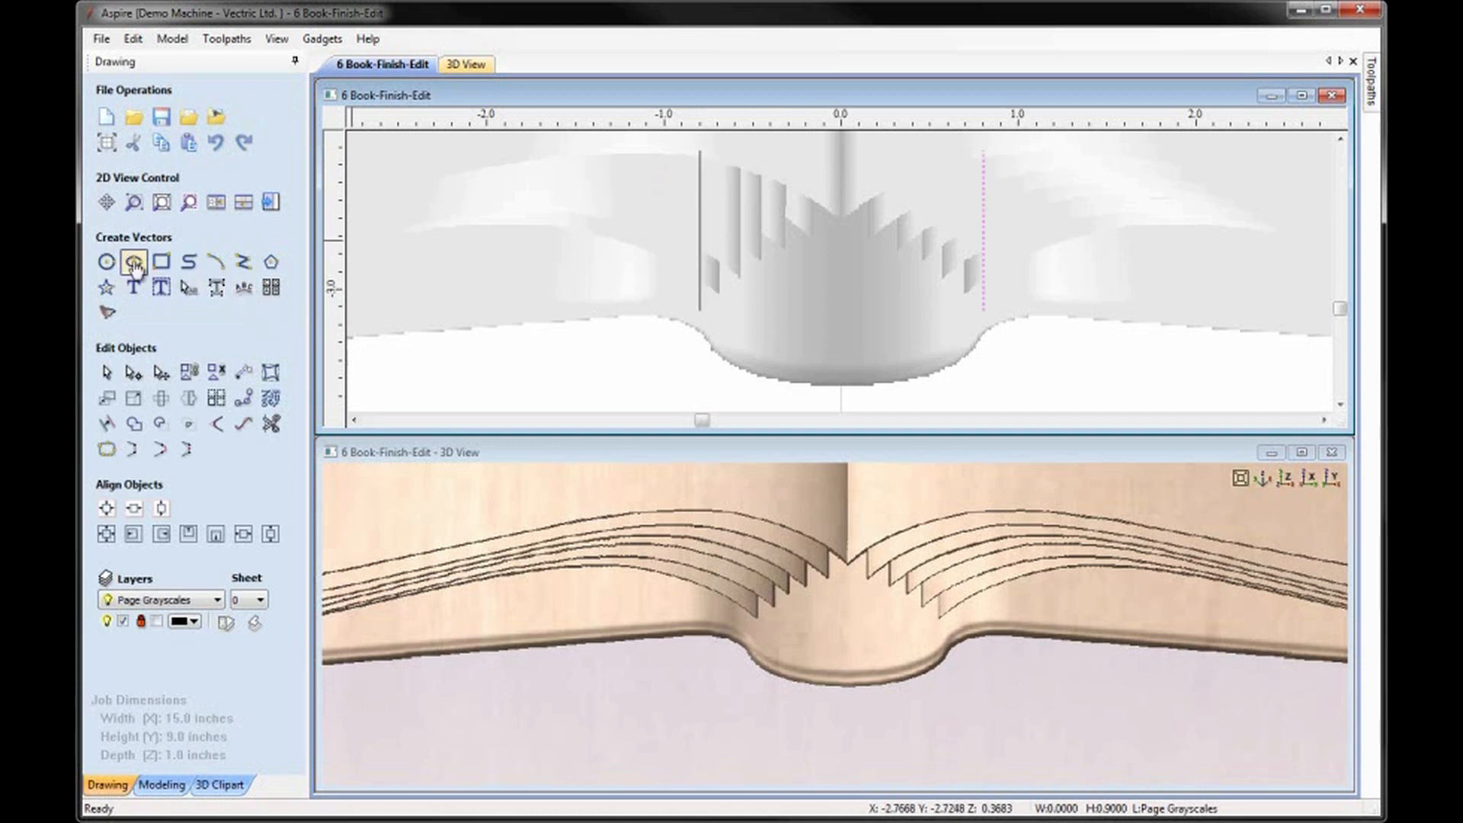
Connect the lower ends and the upper ends of the two vertical lines with horizontal lines about 1.6 inches long.
left_click(241, 262)
left_click(700, 311)
left_click(983, 310)
right_click(1019, 381)
left_click(699, 151)
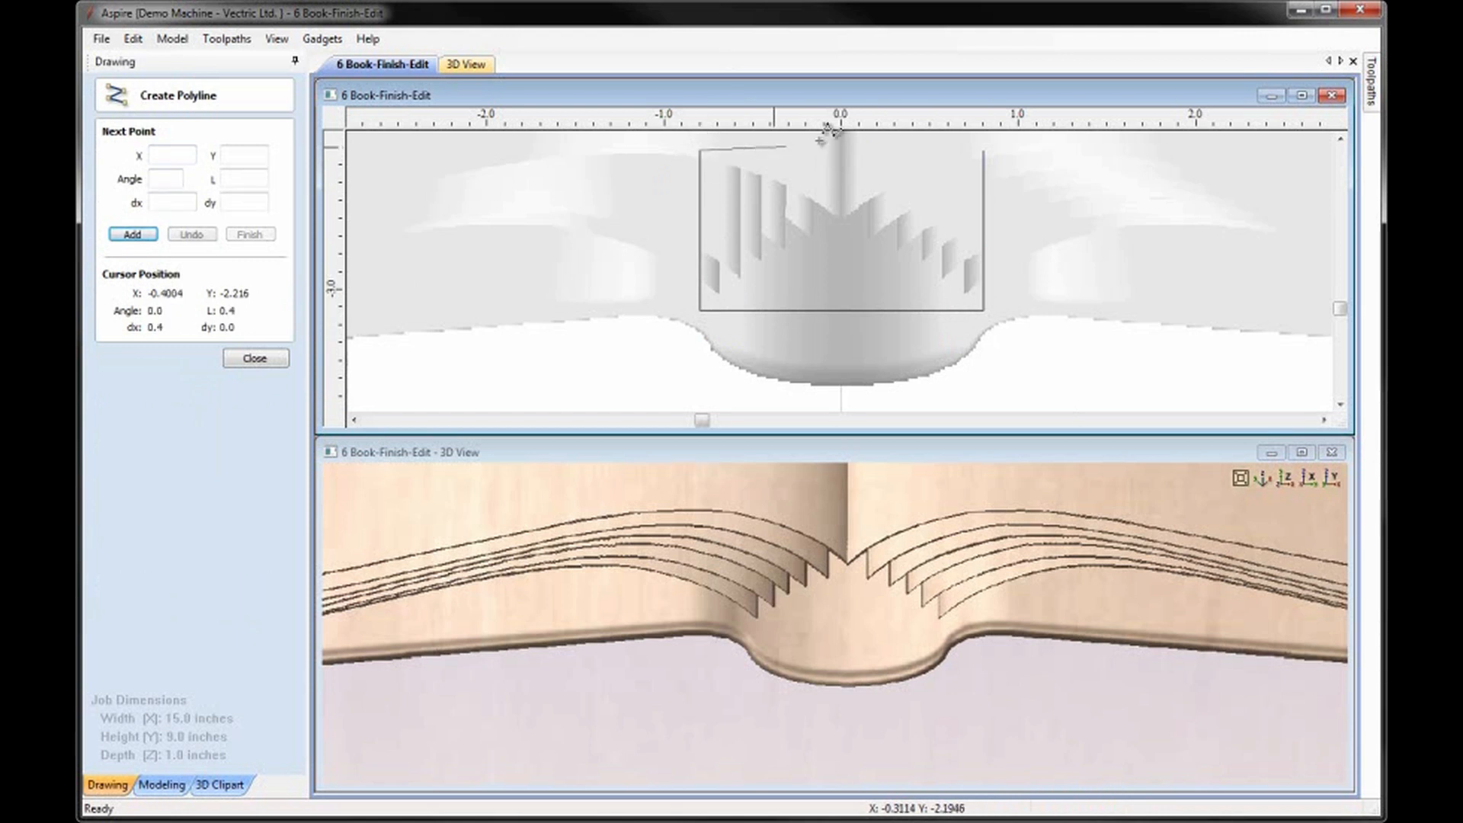
left_click(983, 151)
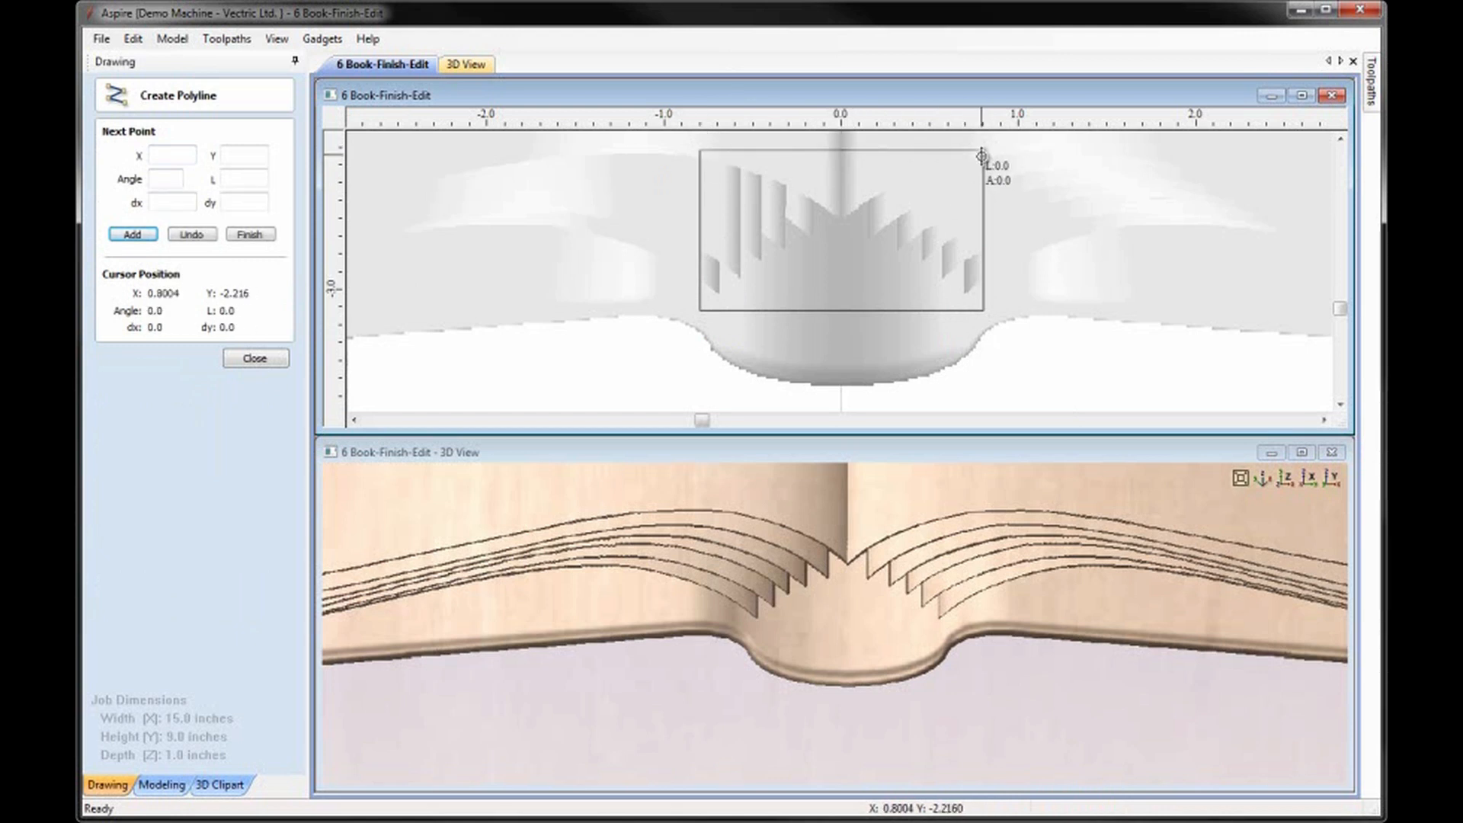
right_click(982, 156)
key("Escape")
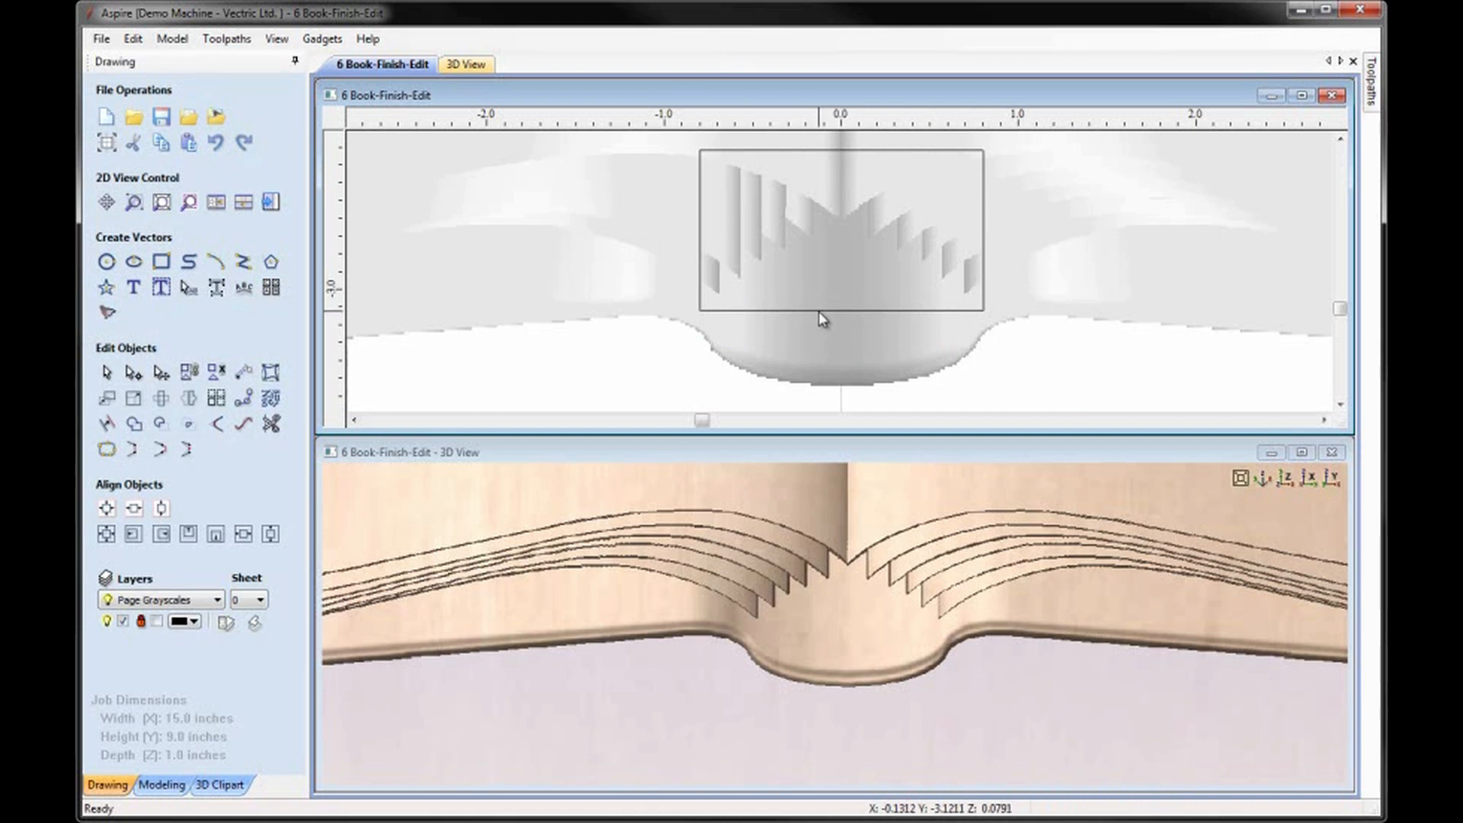
Bend the lower horizontal line into a smooth, symmetrical upward arch below the stepped page ends using node editing.
left_click(818, 311)
key("n")
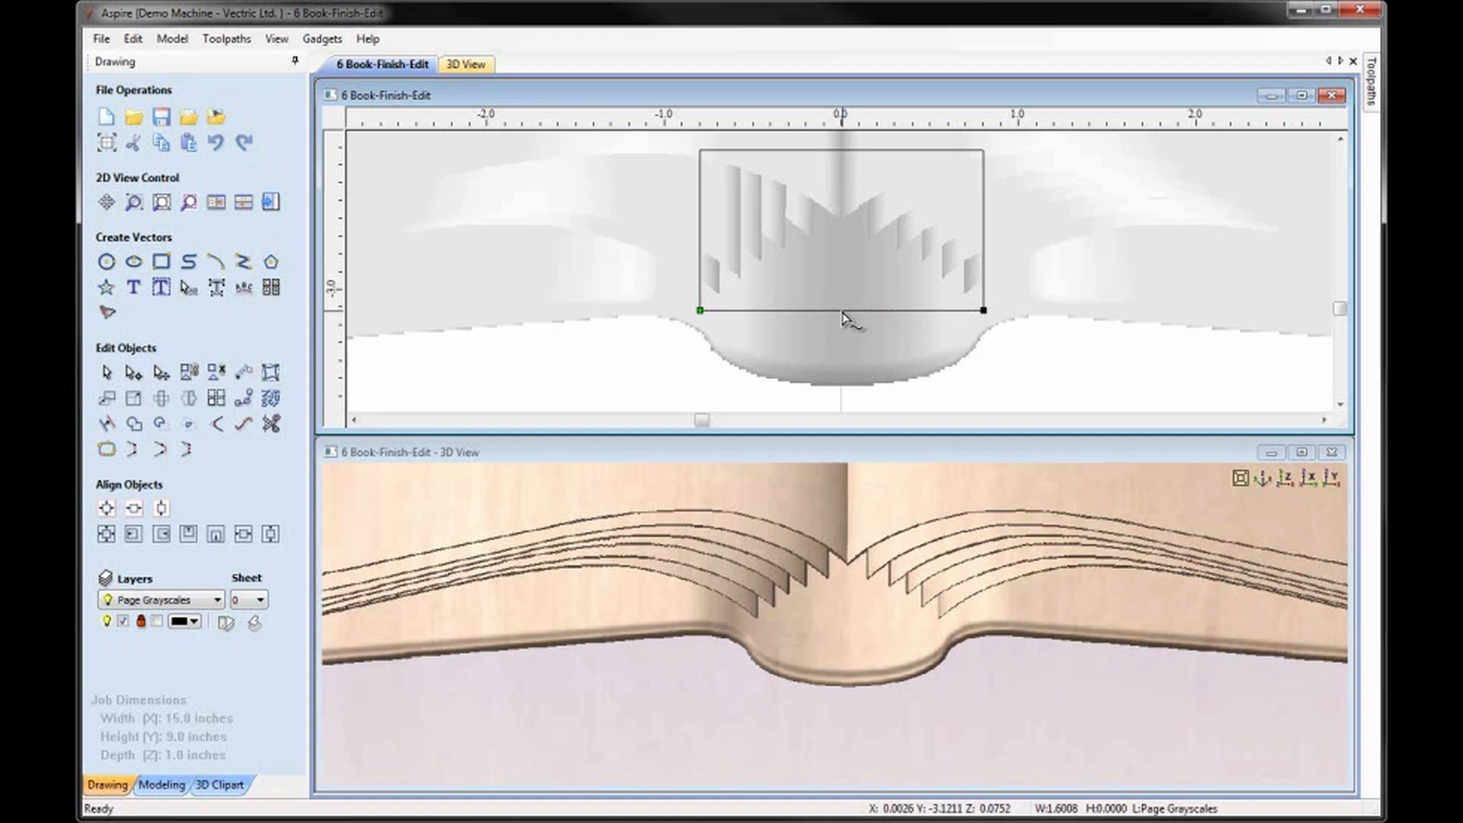
left_click_drag(900, 311, 899, 235)
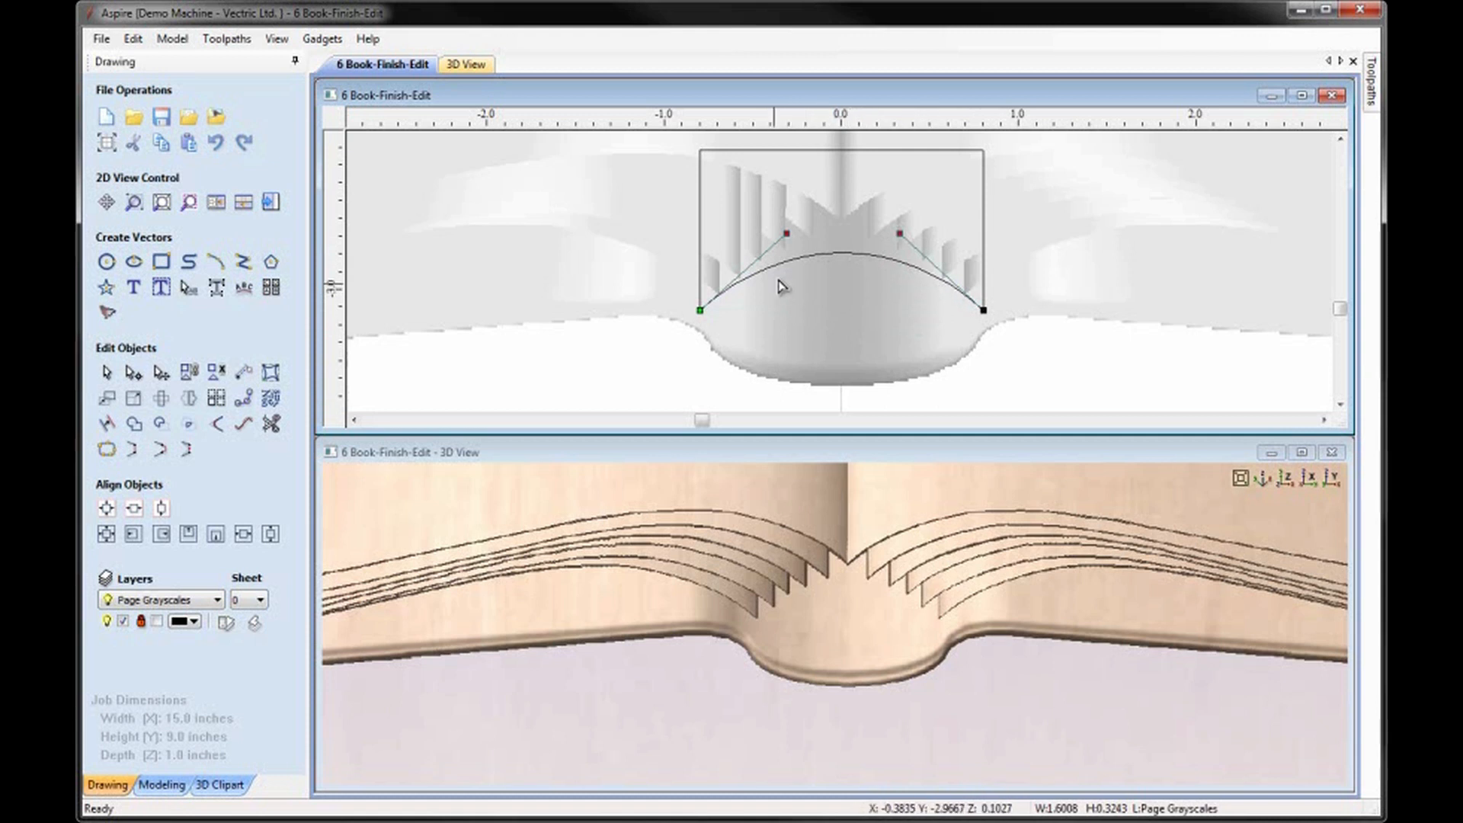
left_click_drag(898, 235, 902, 240)
left_click(883, 313)
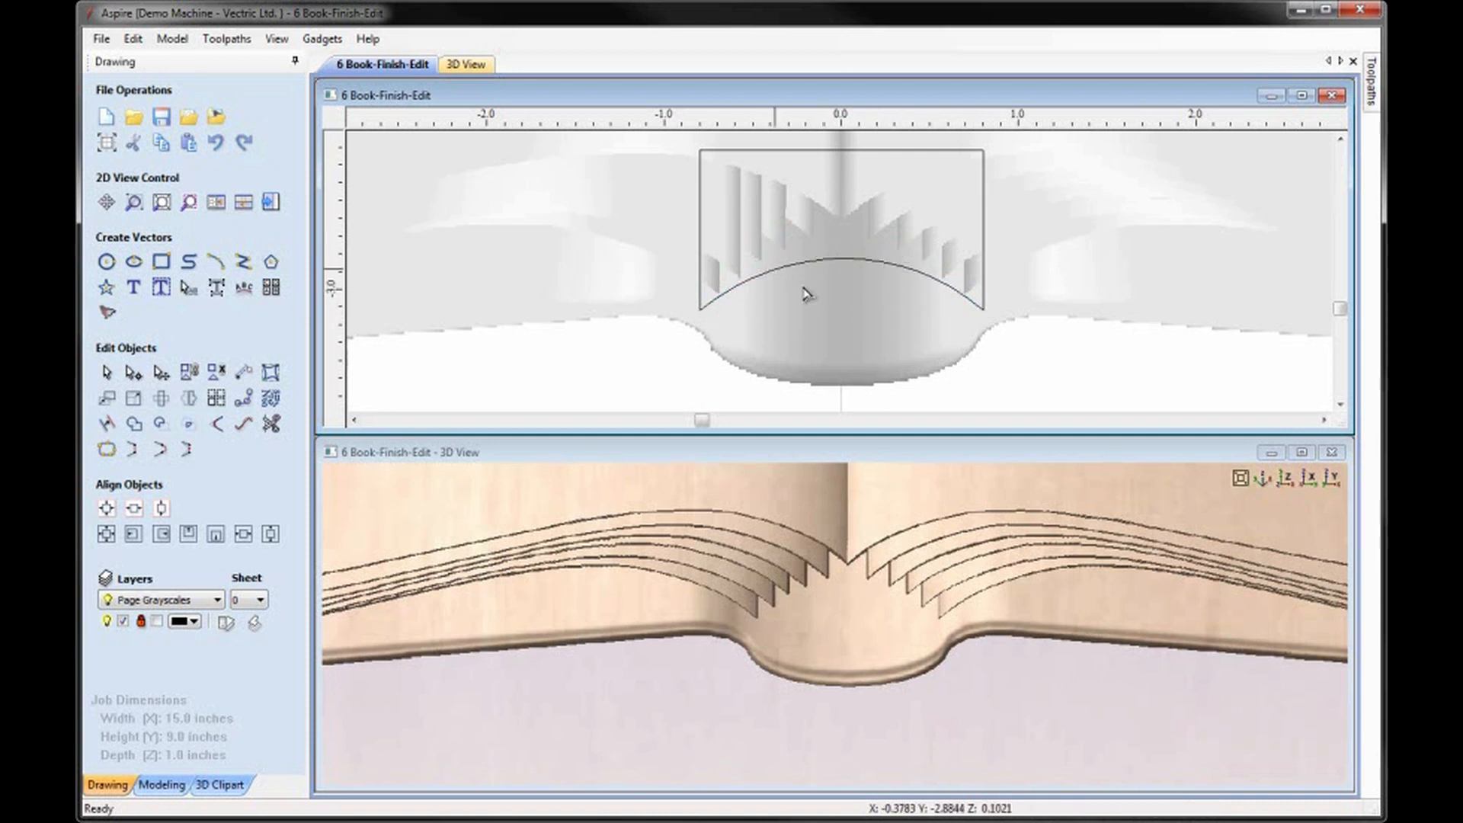
Create a component named Spine Inner with a Two Rail Sweep, using the vertical lines as rails, the arch as cross section and Merge as combine mode.
left_click(701, 242)
left_click(983, 263, "shift")
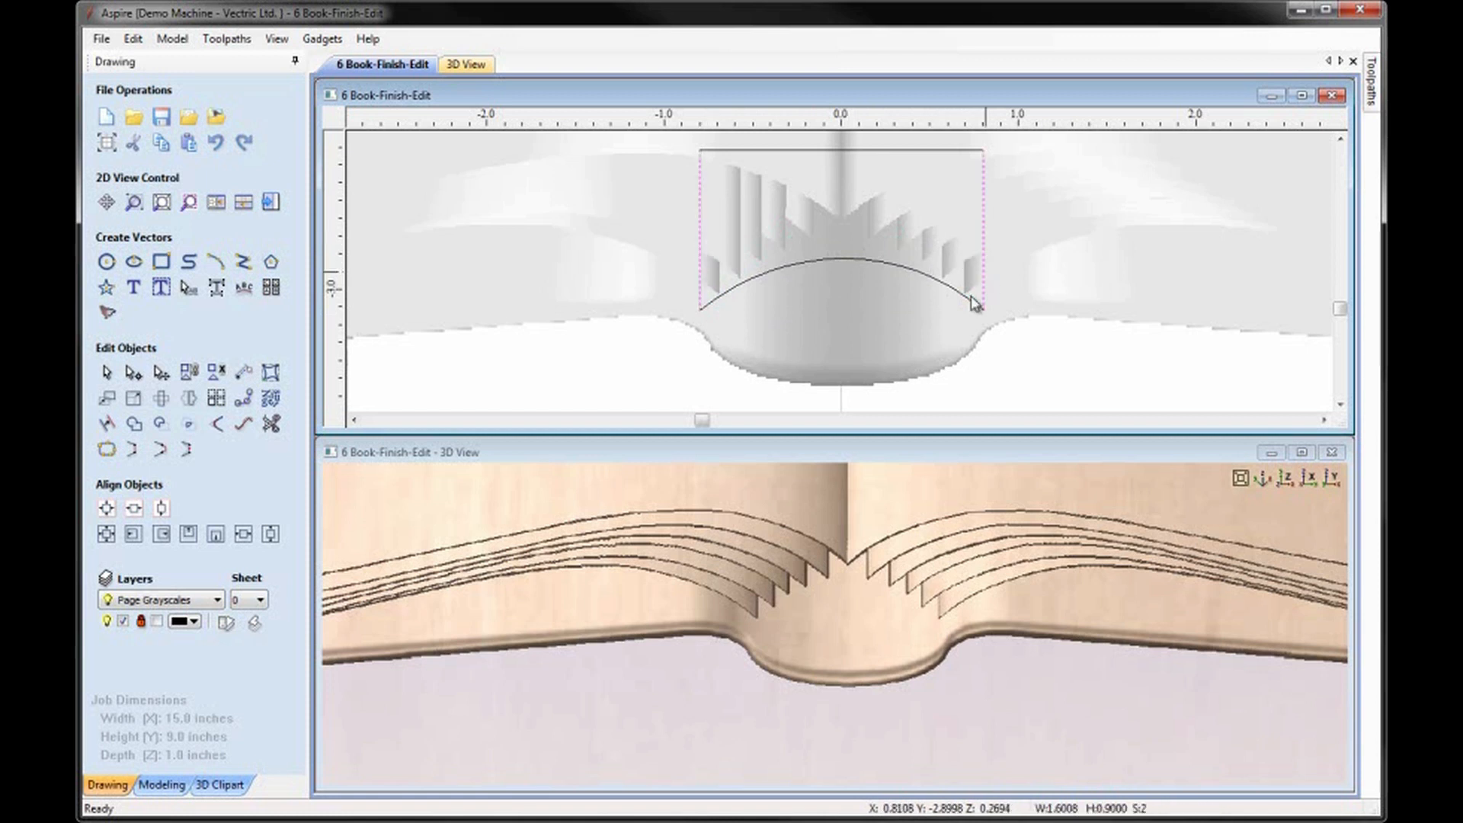
left_click(917, 290, "shift")
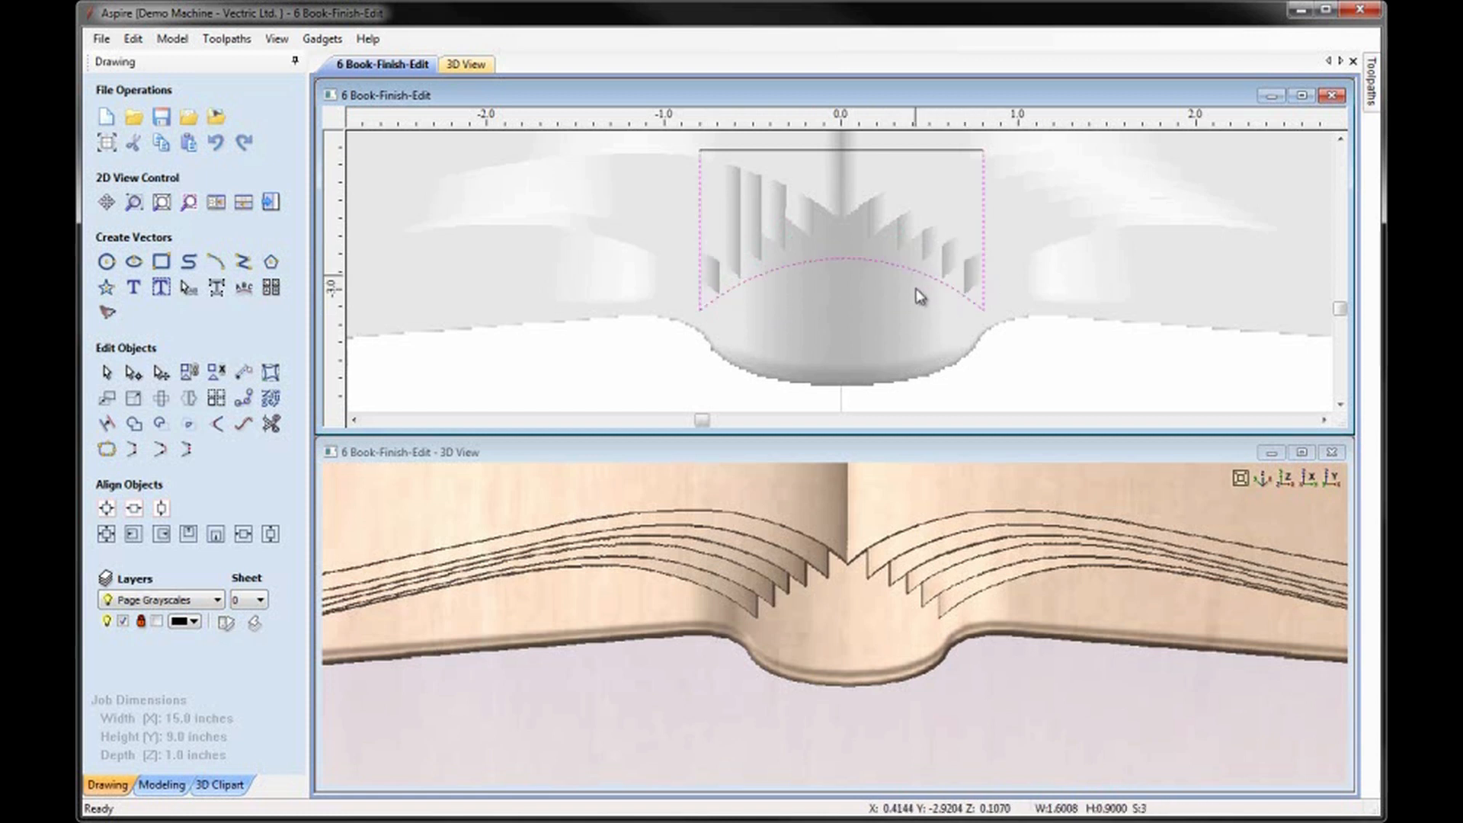
left_click(172, 787)
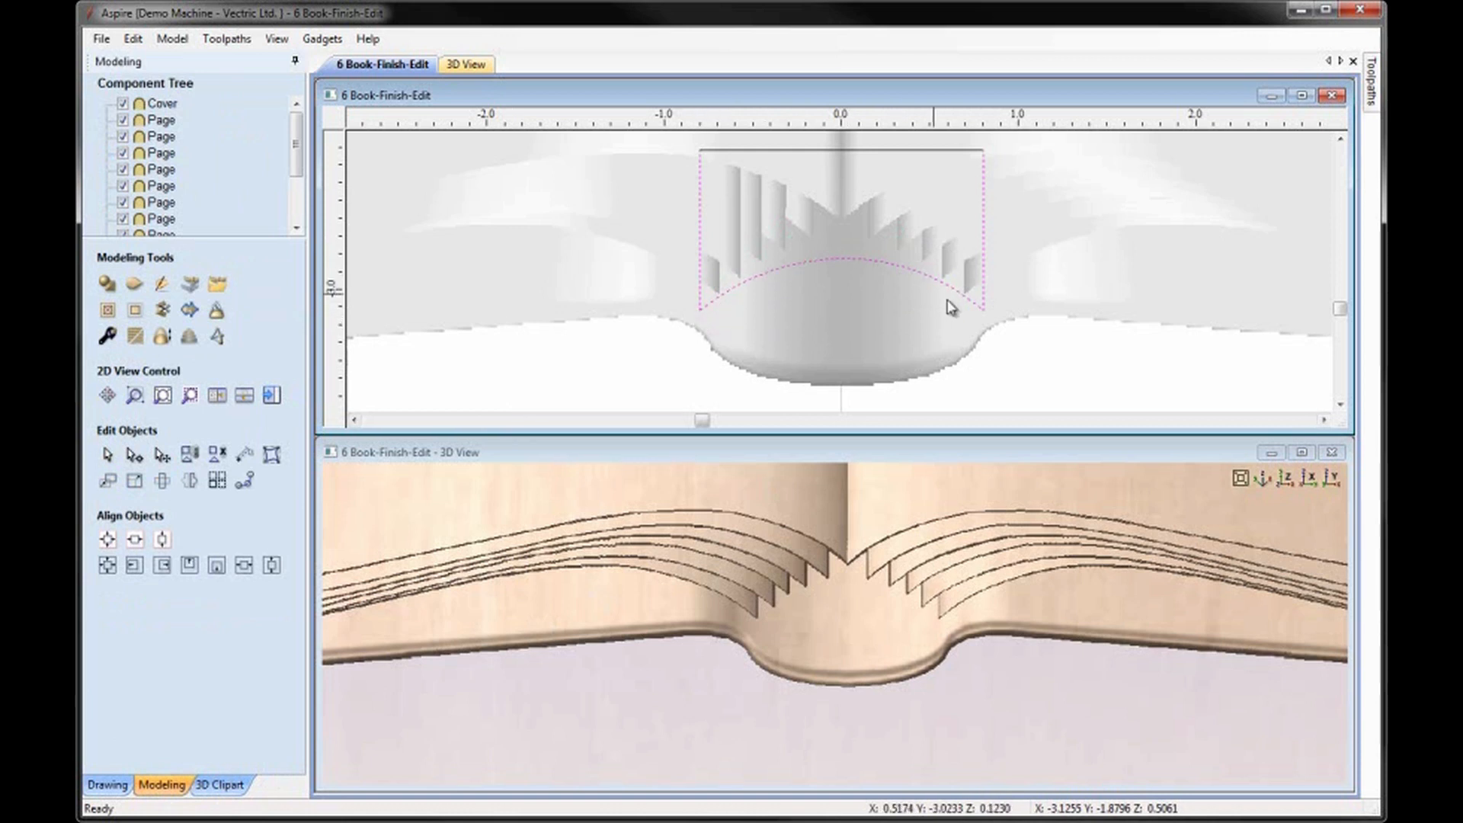
left_click(134, 285)
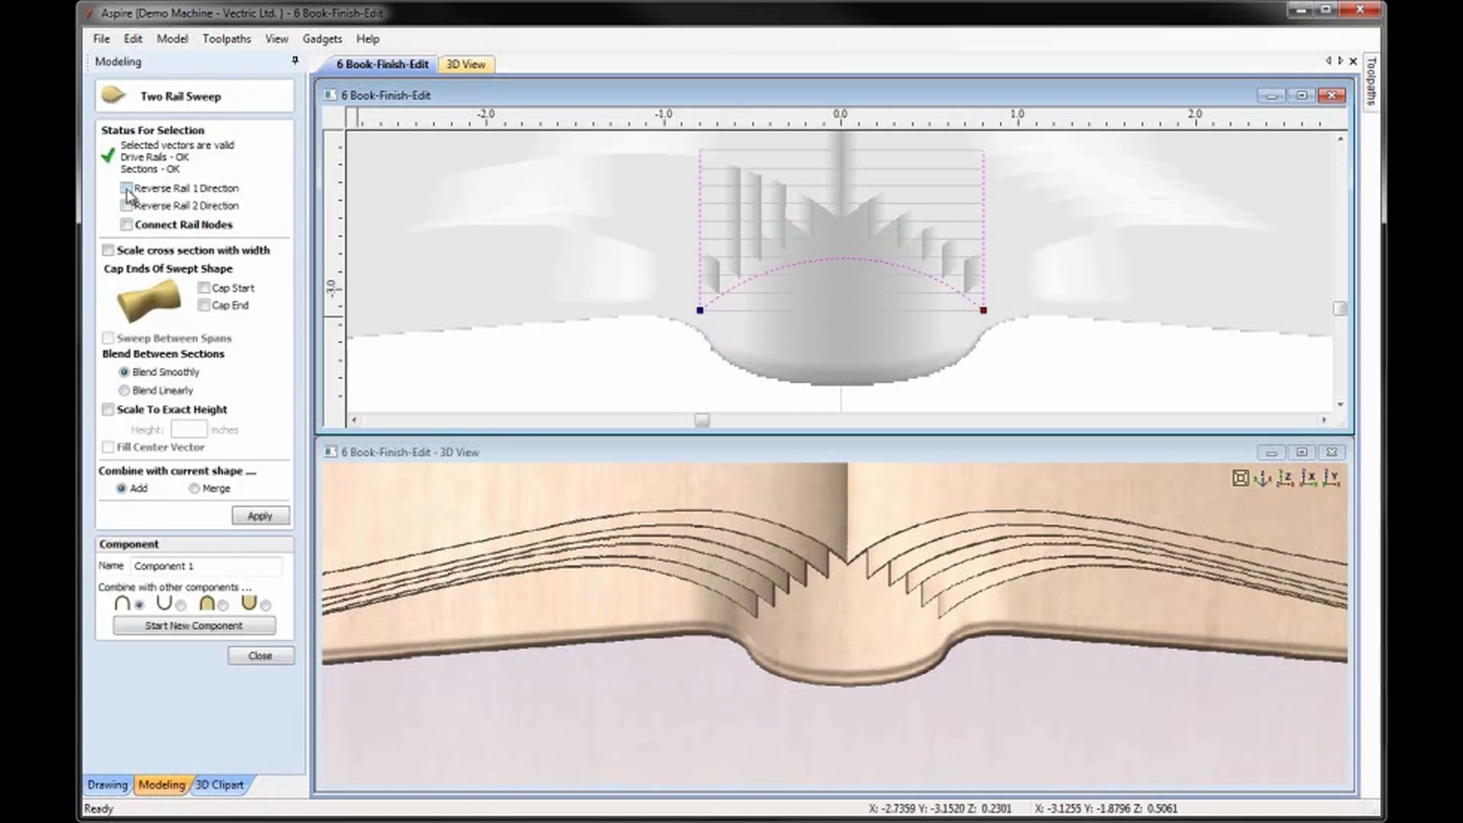
left_click(222, 605)
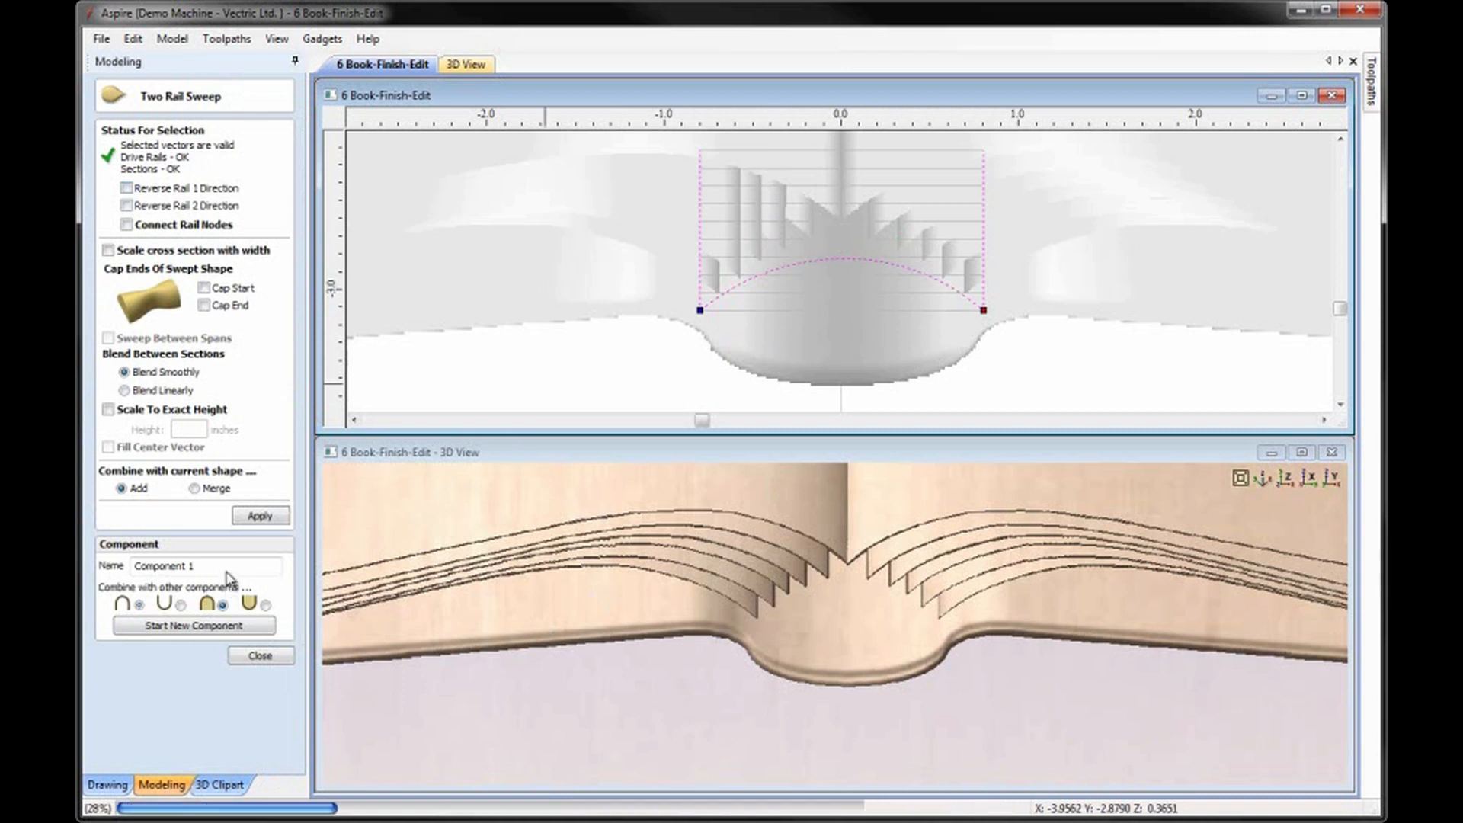
left_click_drag(234, 565, 107, 565)
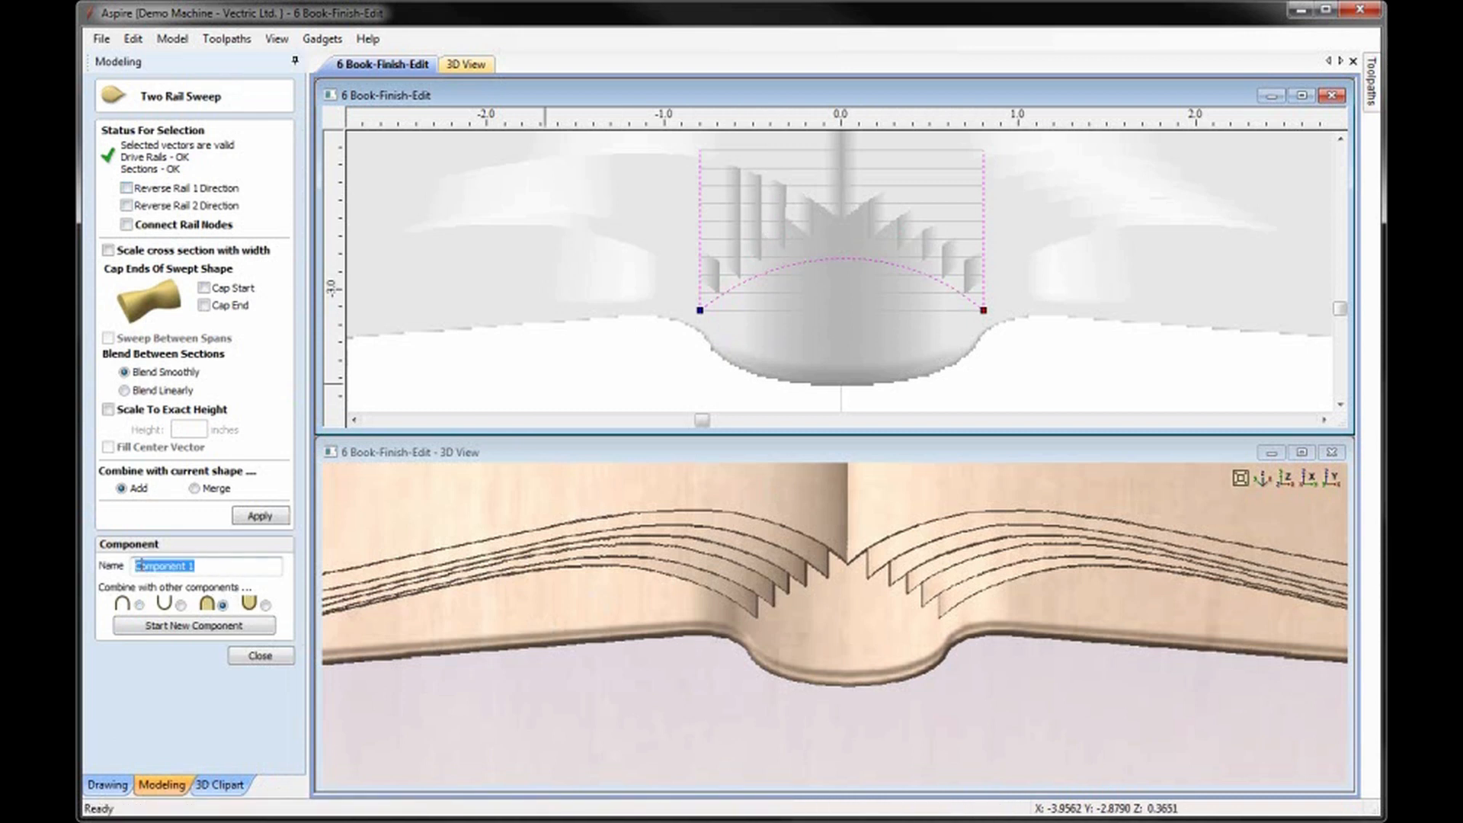
type("Spine Inner")
left_click(246, 522)
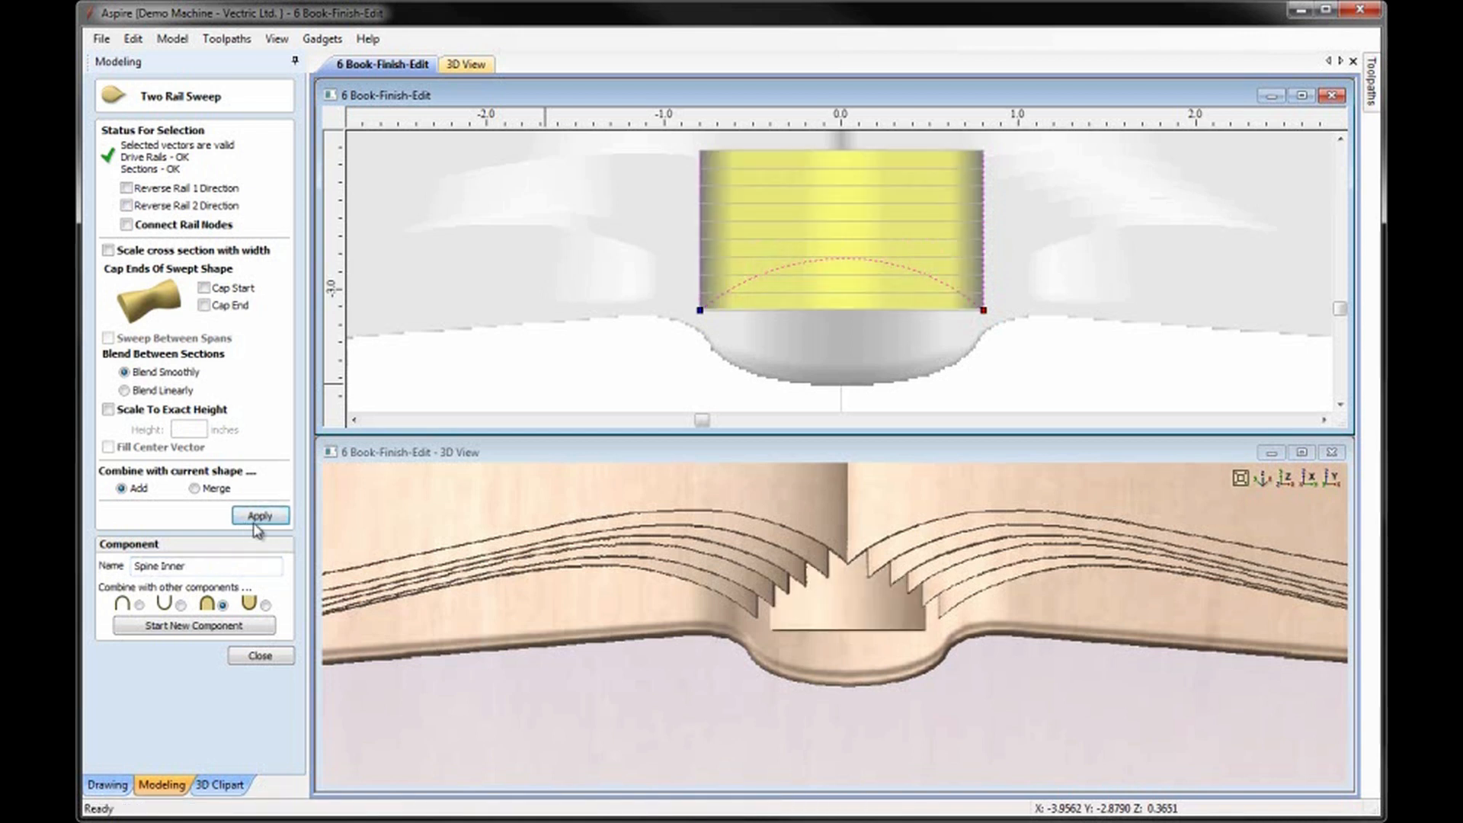
mouse_move(884, 663)
left_mouse_down()
mouse_move(897, 577)
mouse_move(870, 608)
mouse_move(877, 660)
left_mouse_up()
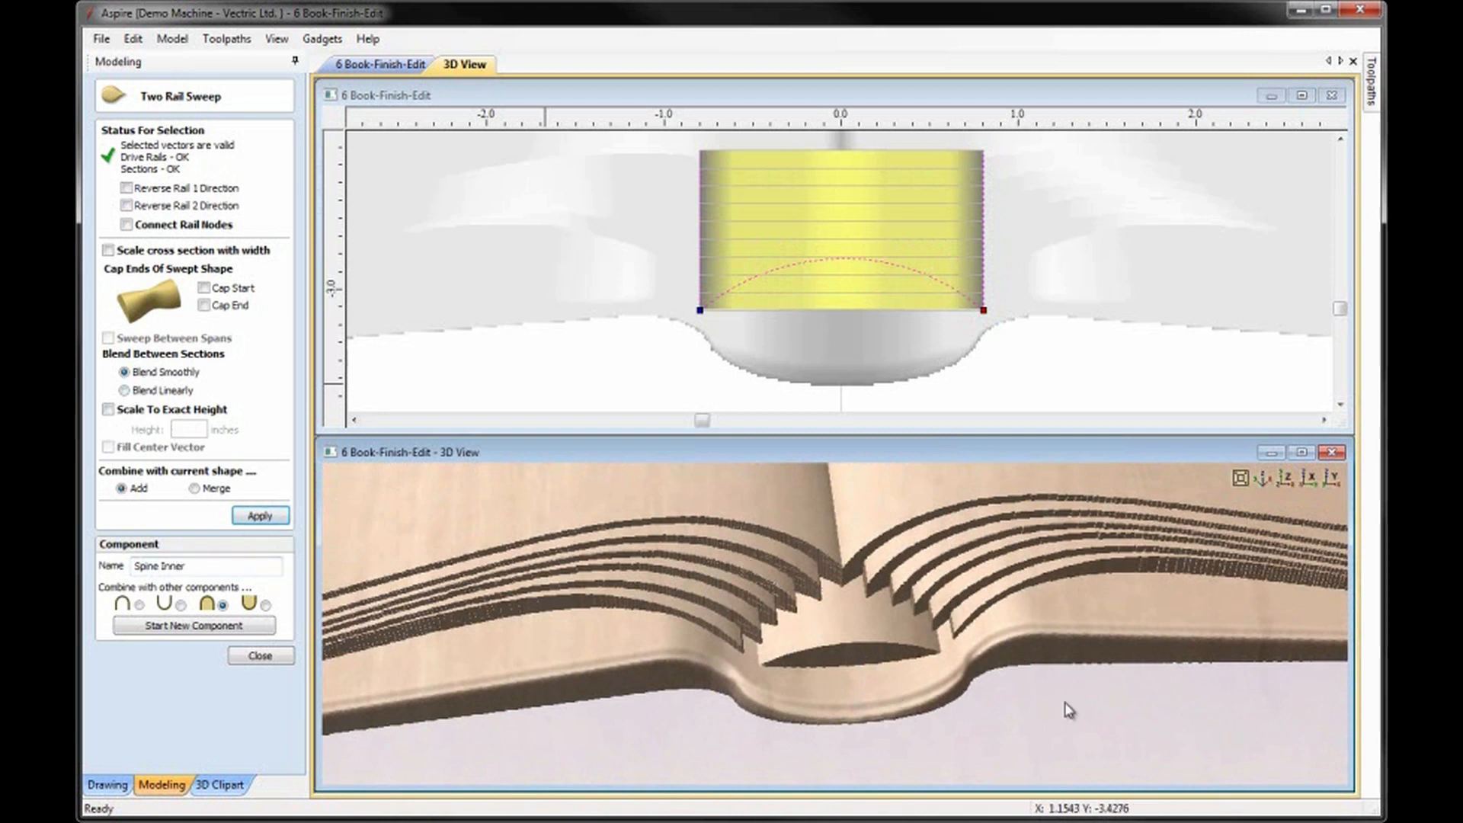
left_click(259, 657)
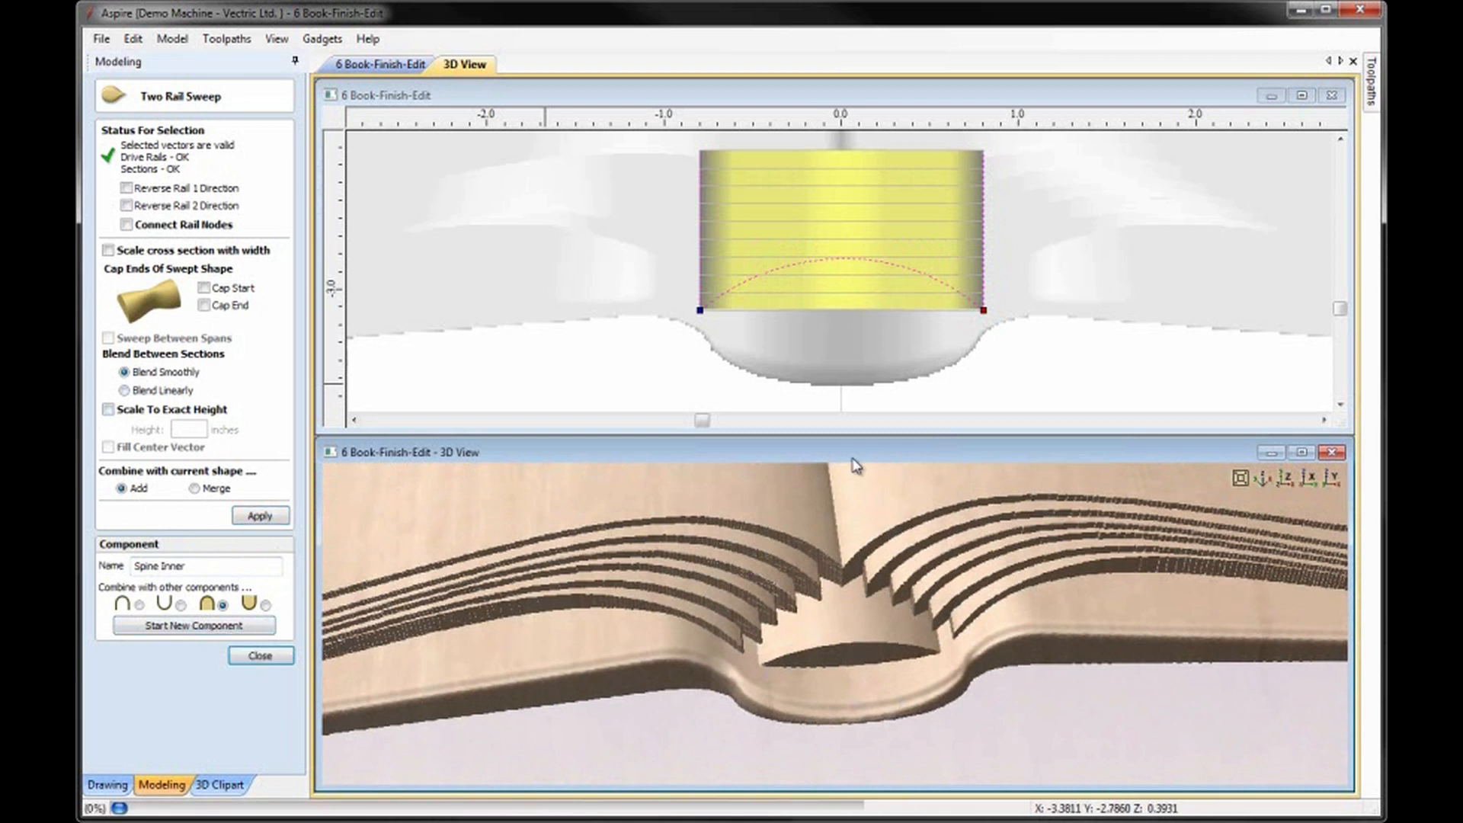
Join the two vertical lines, the upper horizontal line and the arch into one closed vector.
left_click(1028, 375)
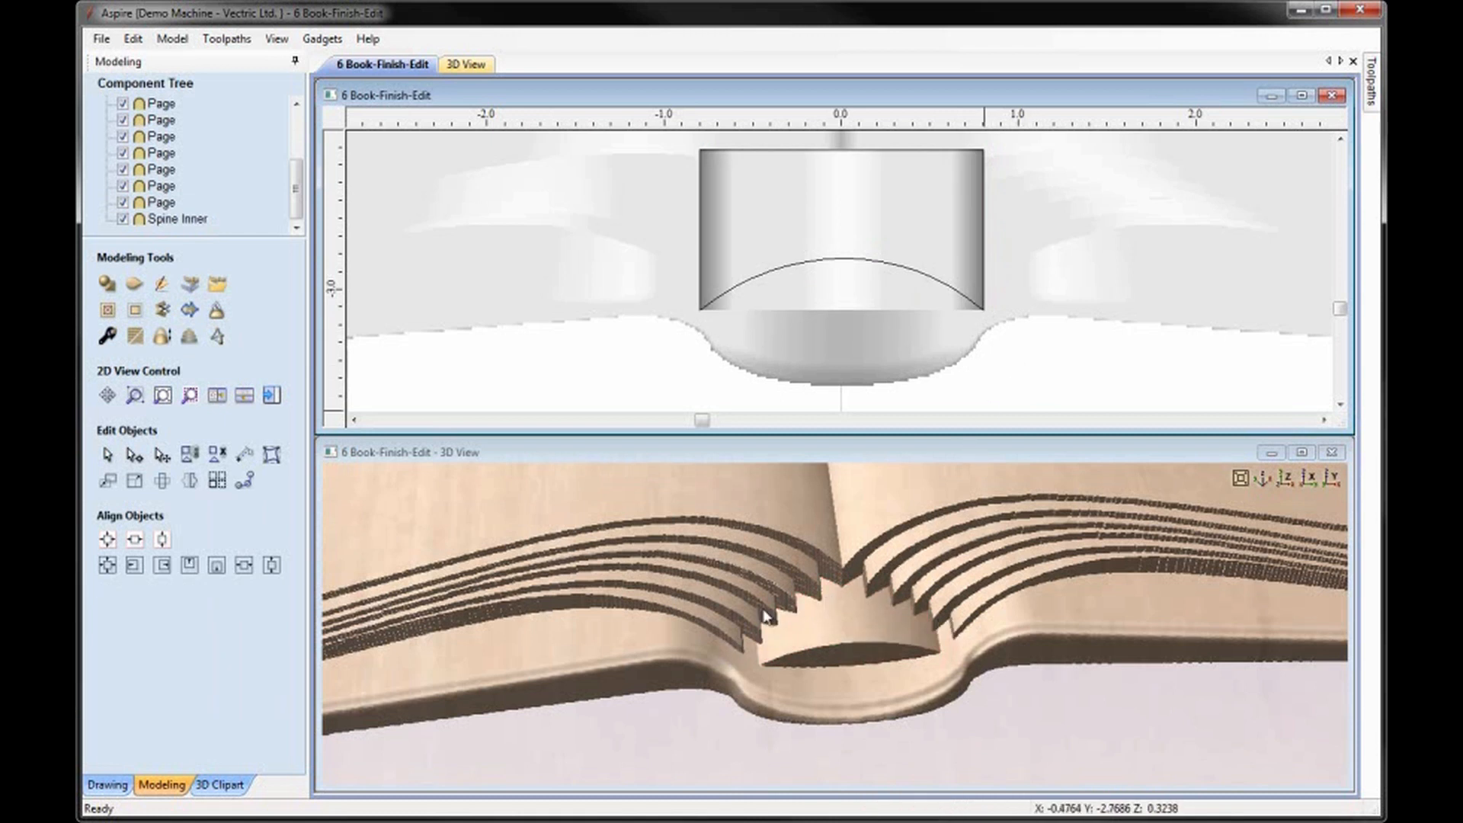
left_click(701, 203)
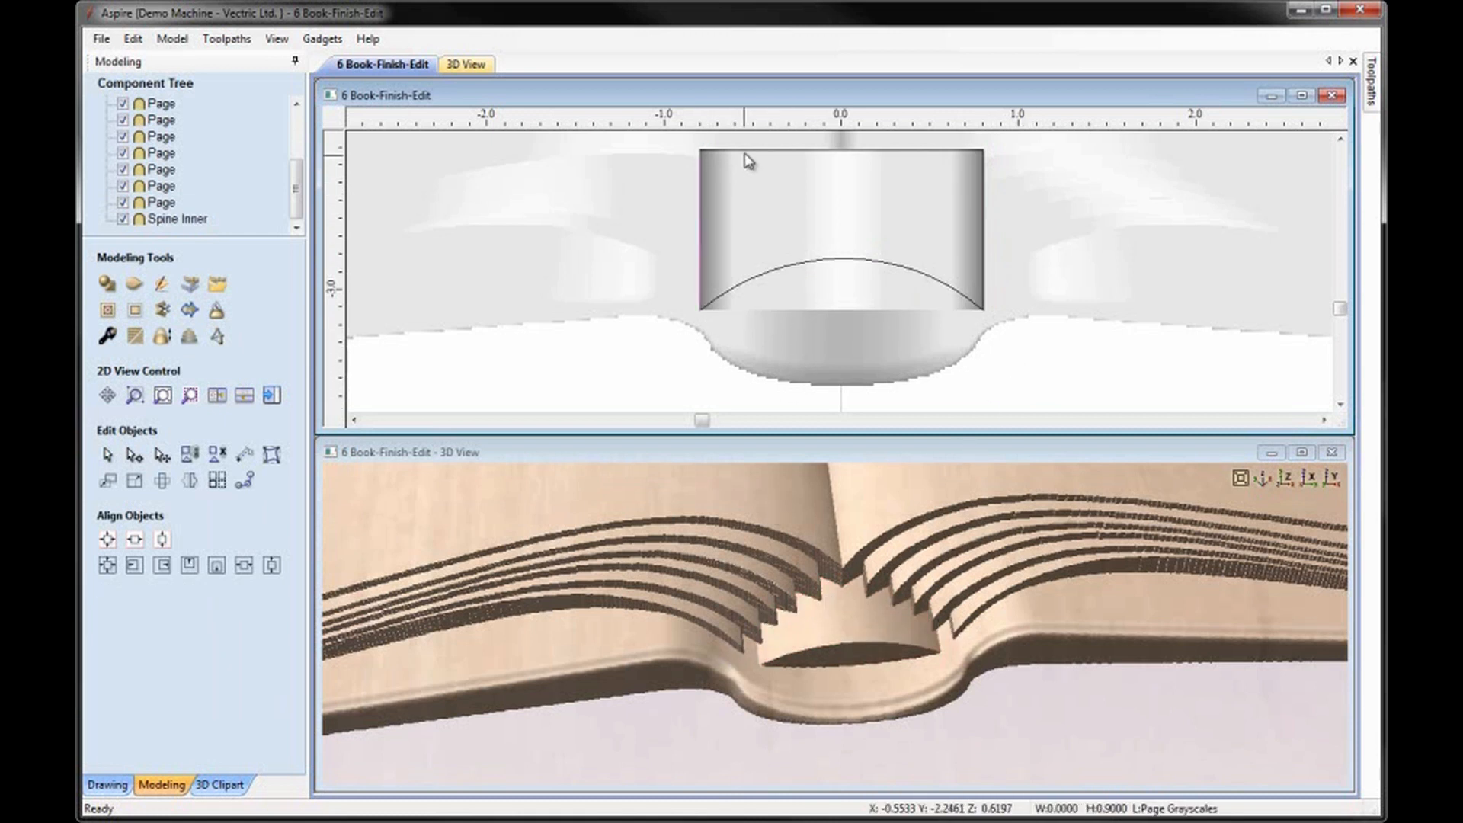
left_click(808, 261, "shift")
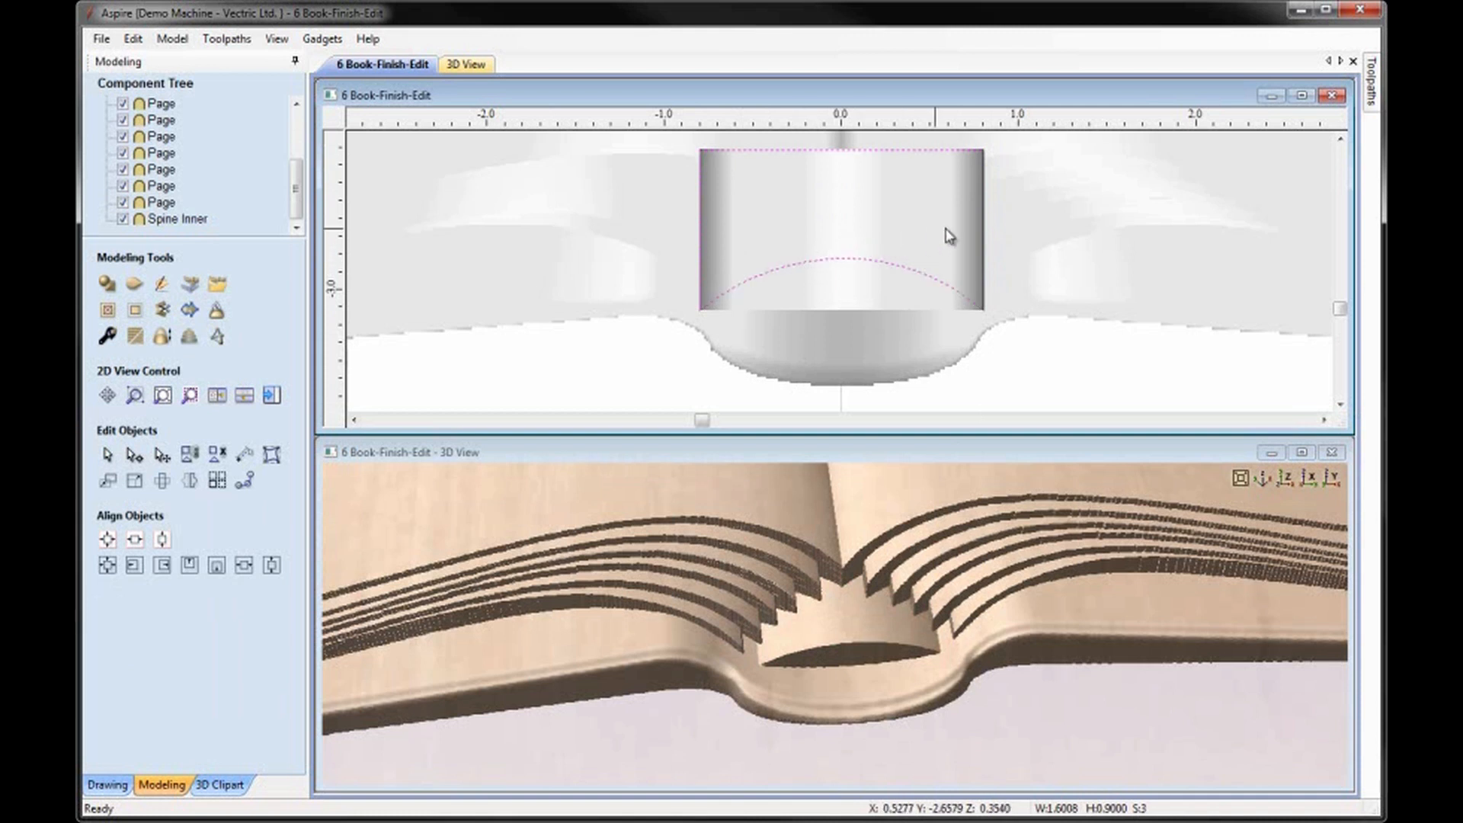
left_click(984, 230, "shift")
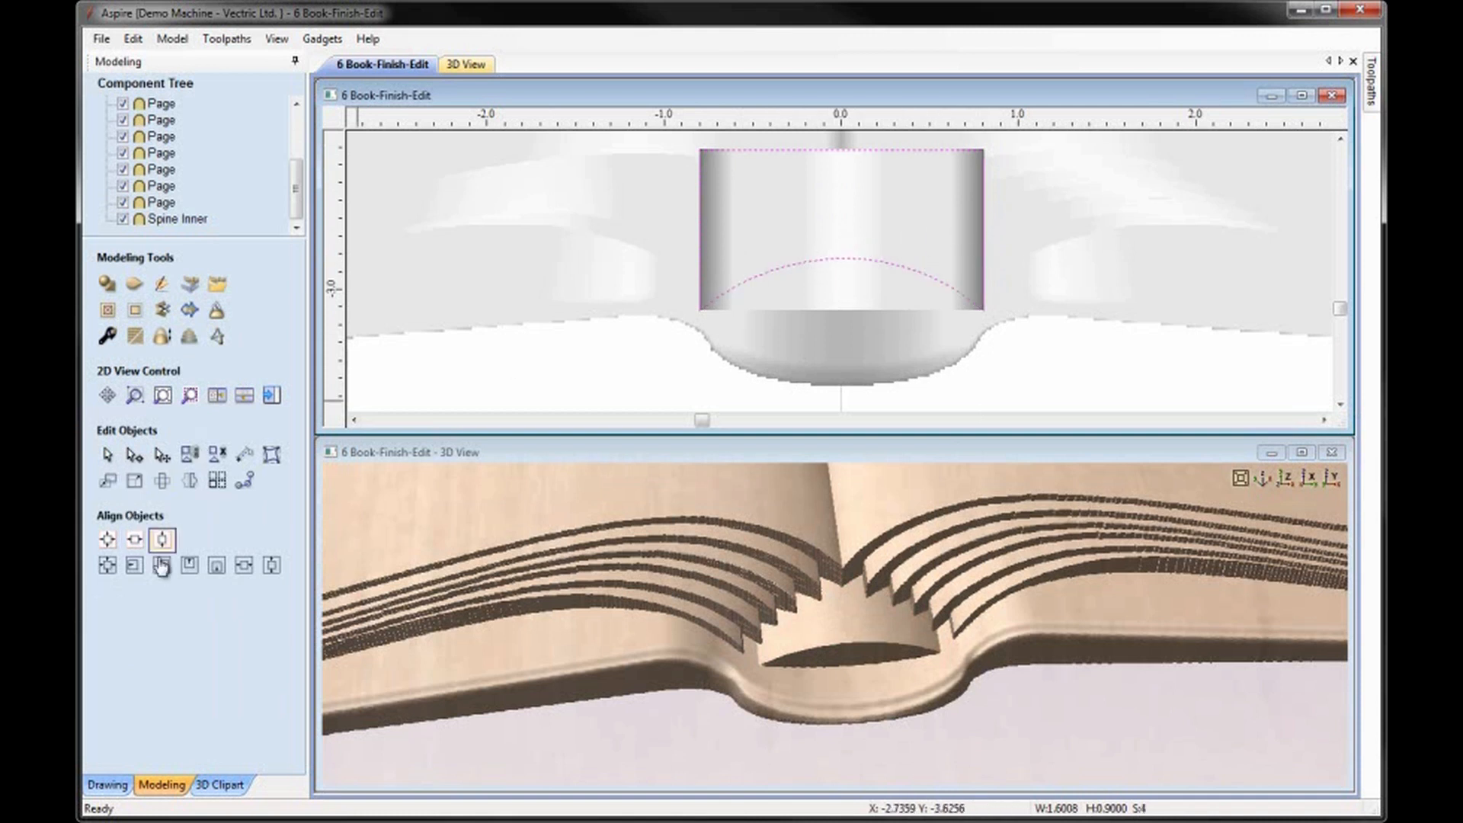
left_click(109, 785)
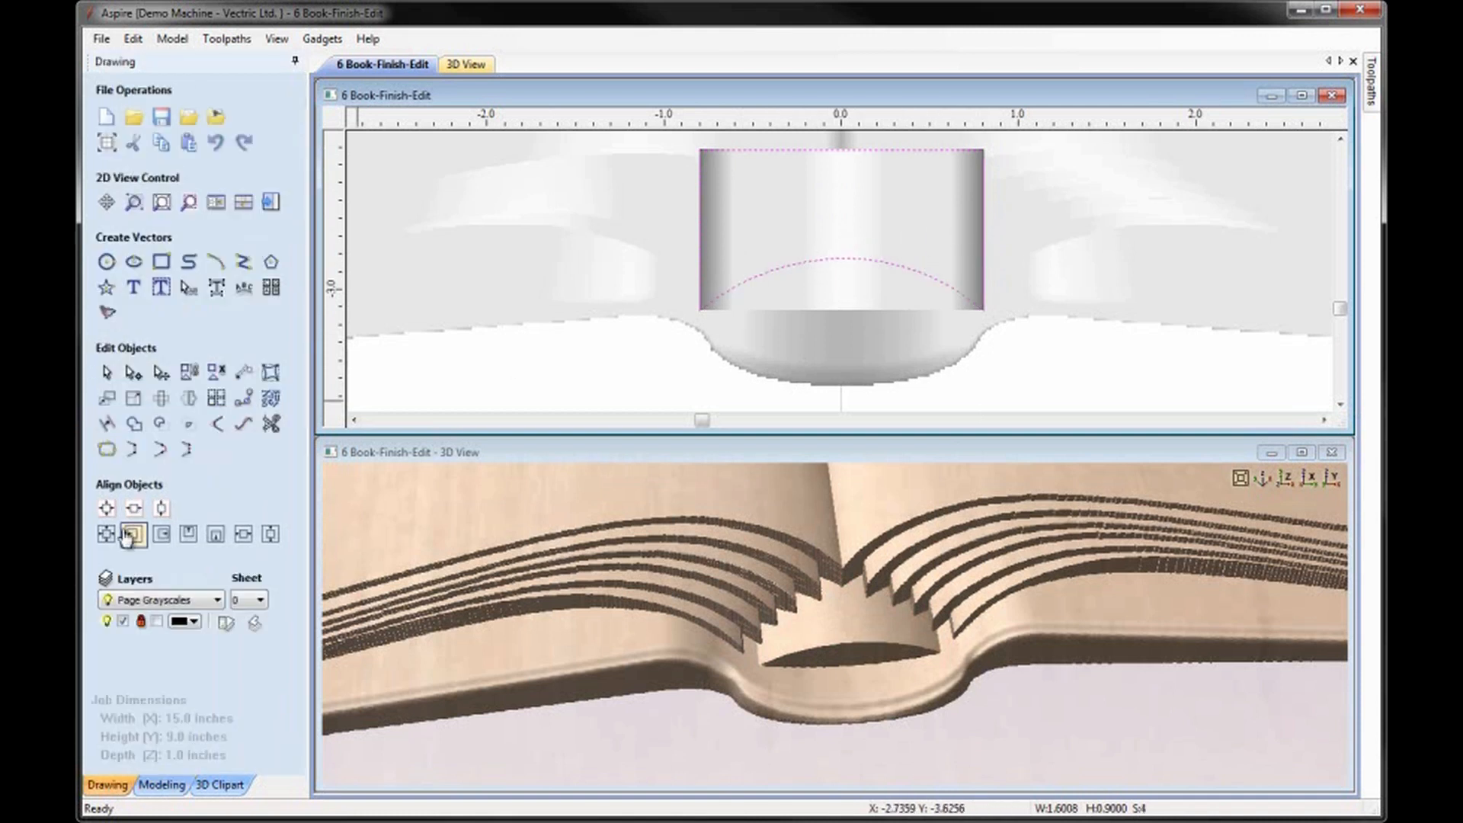
left_click(107, 455)
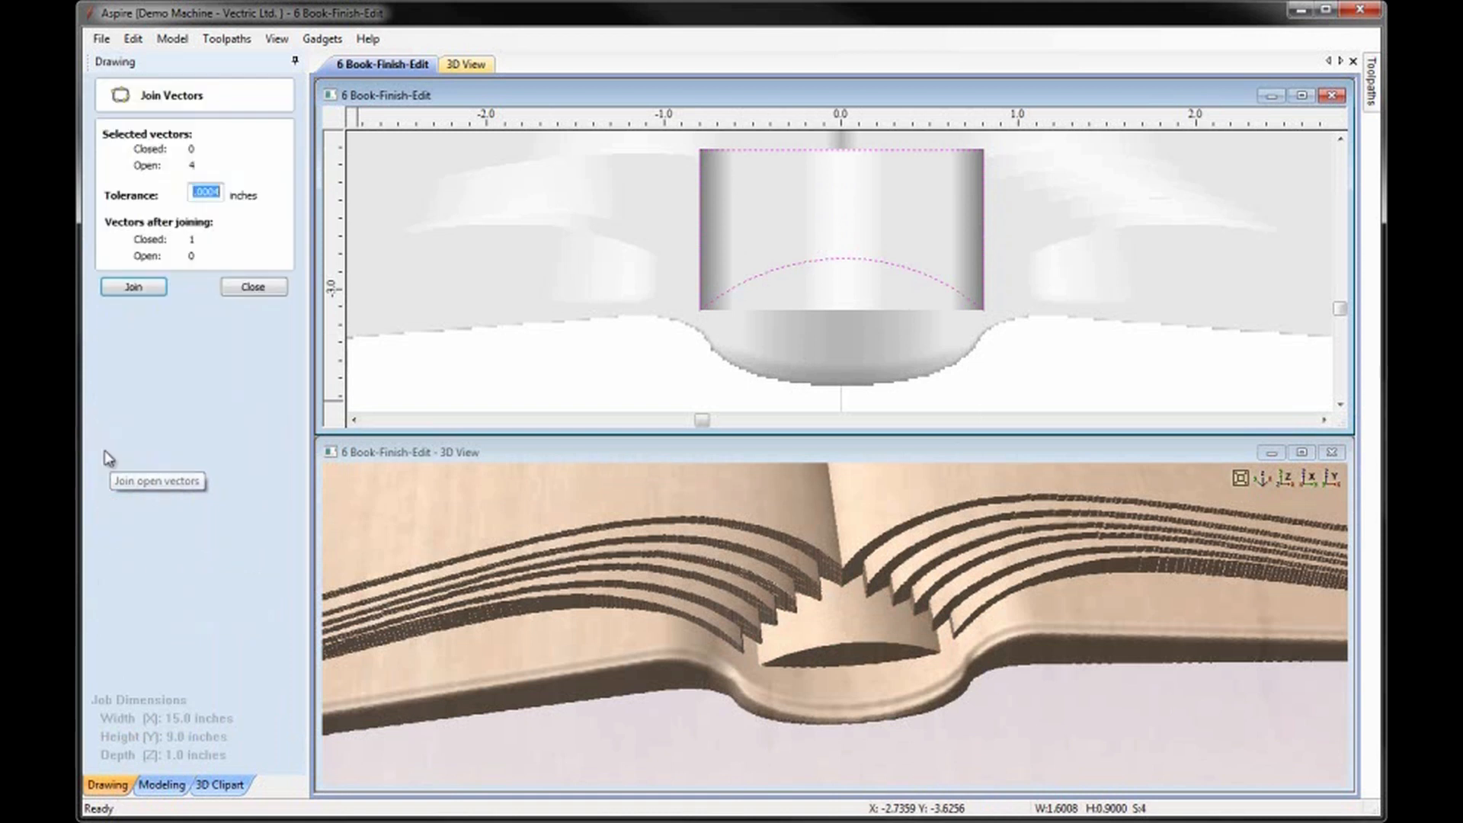
left_click(147, 290)
left_click(251, 287)
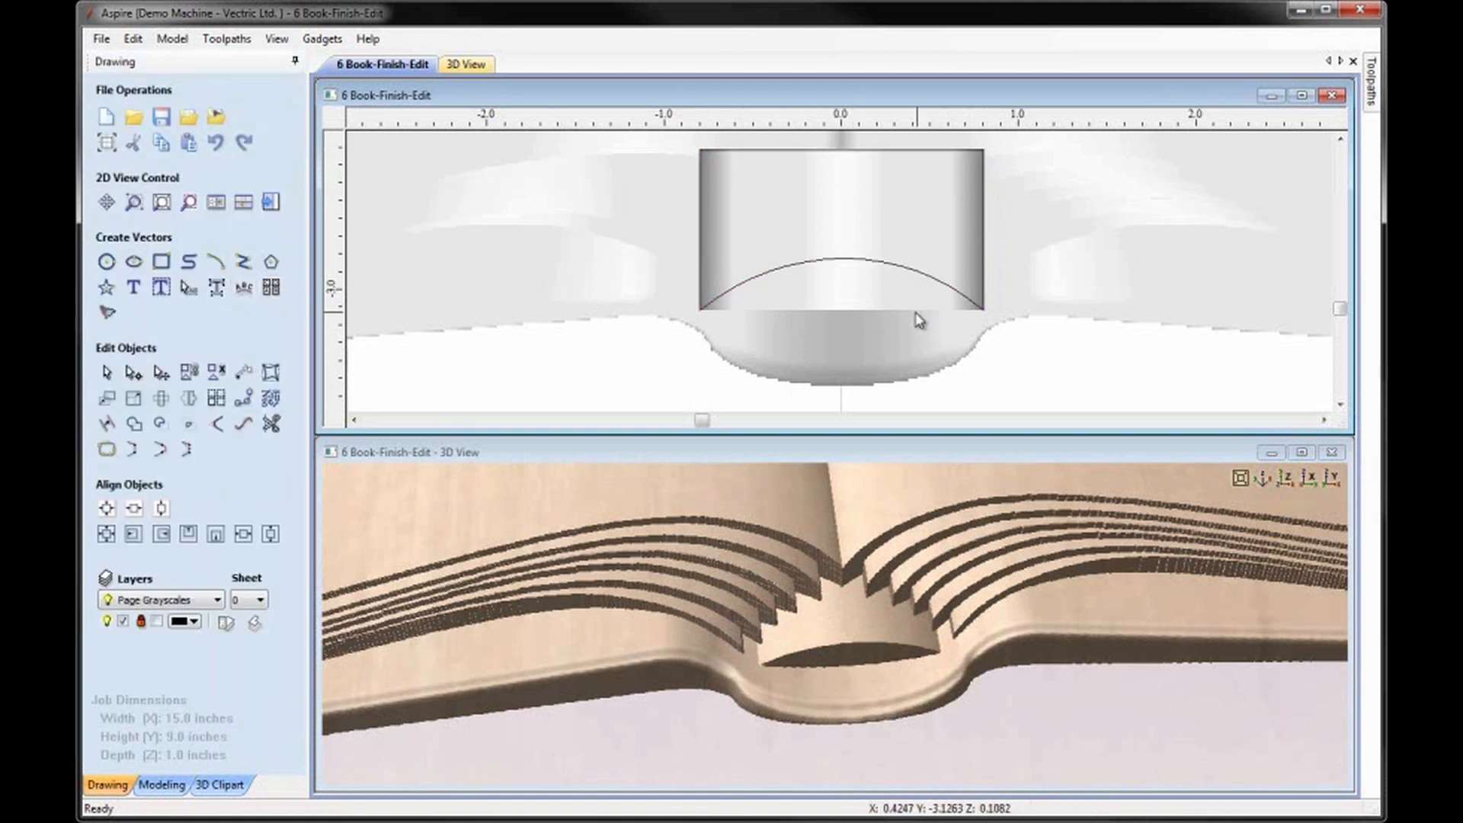
Trim the Spine Inner component to the closed vector, removing the part below the arch.
left_click(872, 303)
left_click(906, 269, "shift")
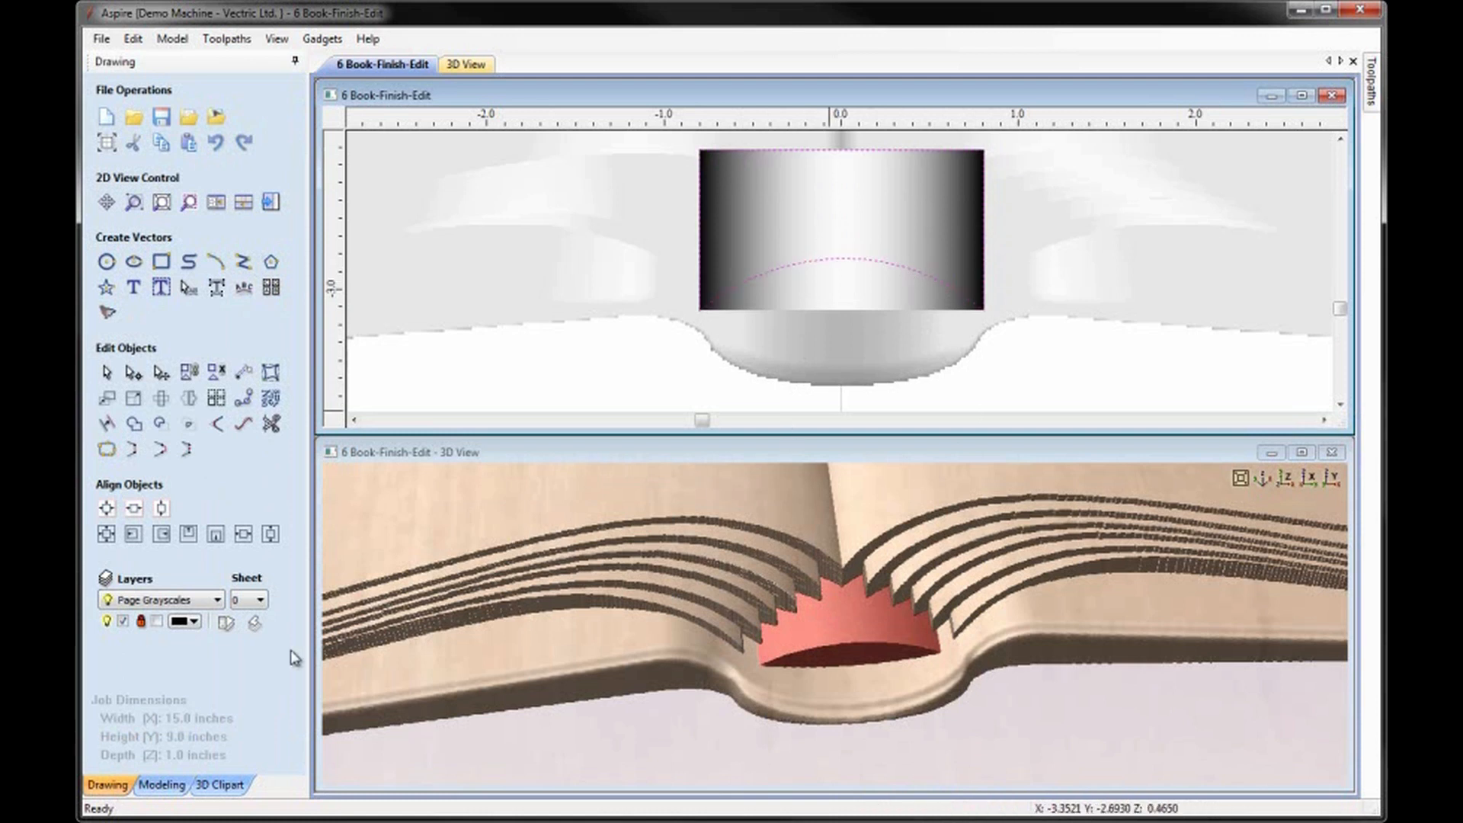
left_click(158, 786)
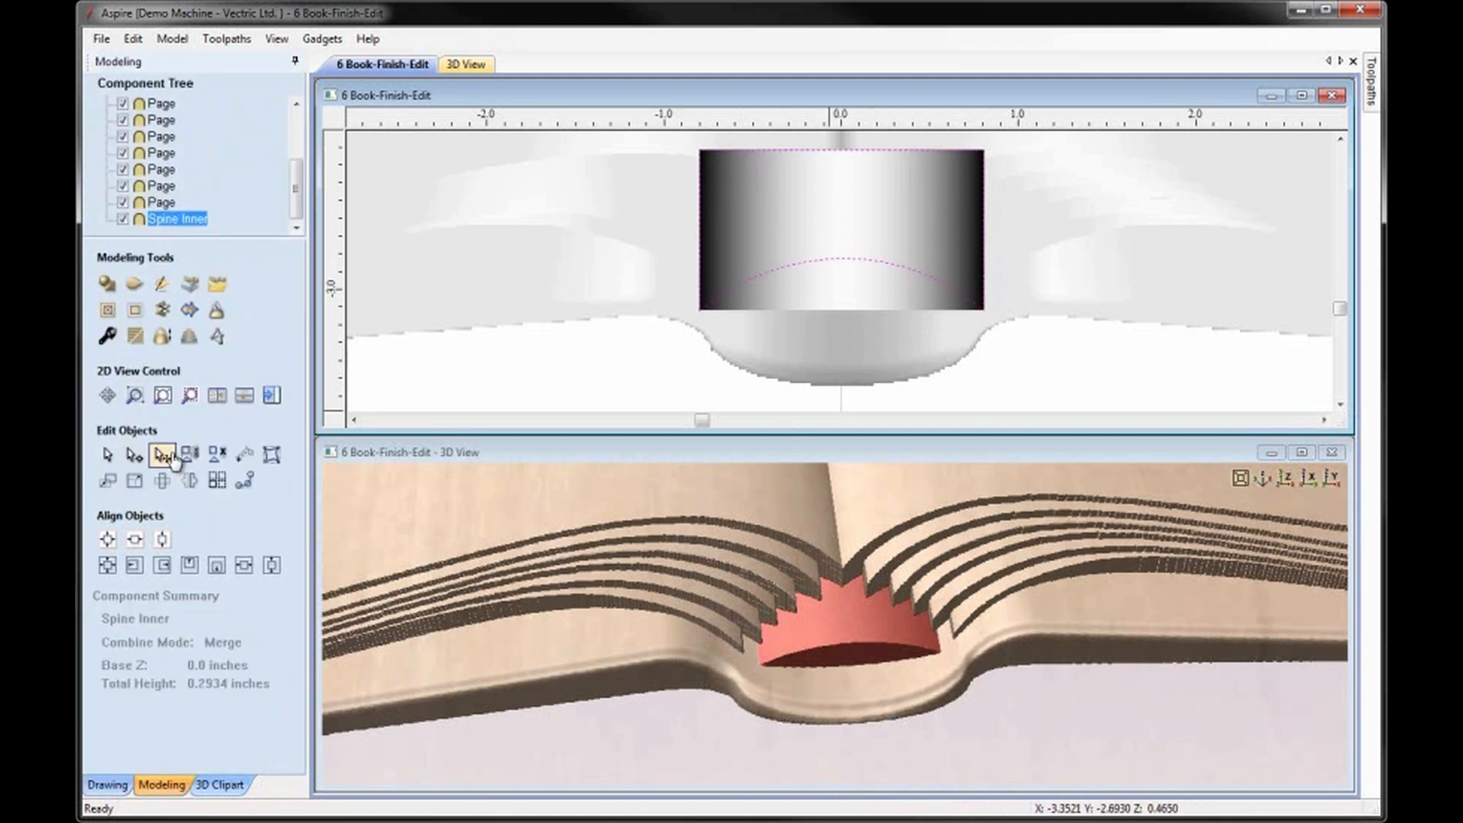
left_click(136, 311)
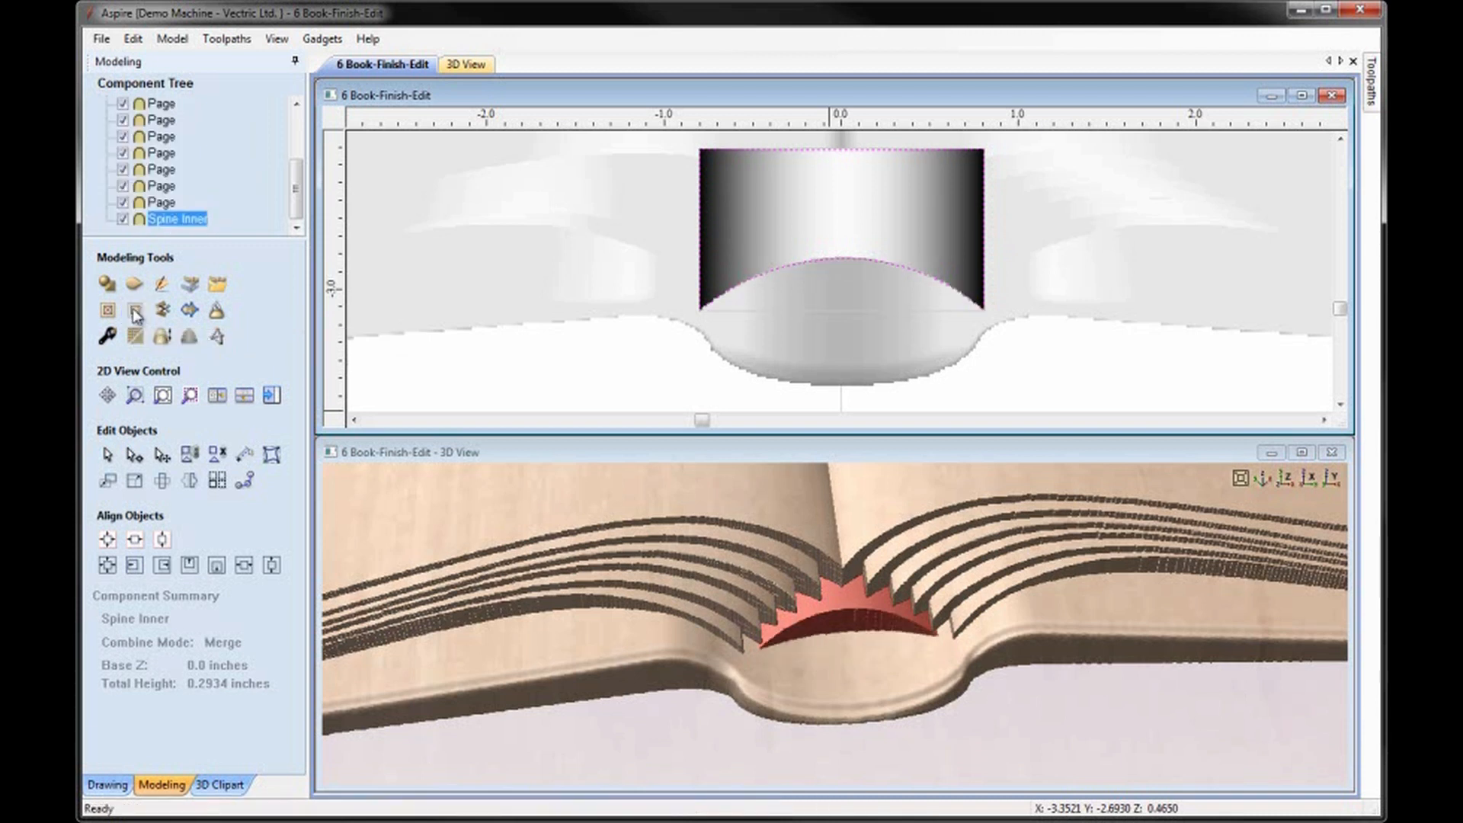
left_click(661, 390)
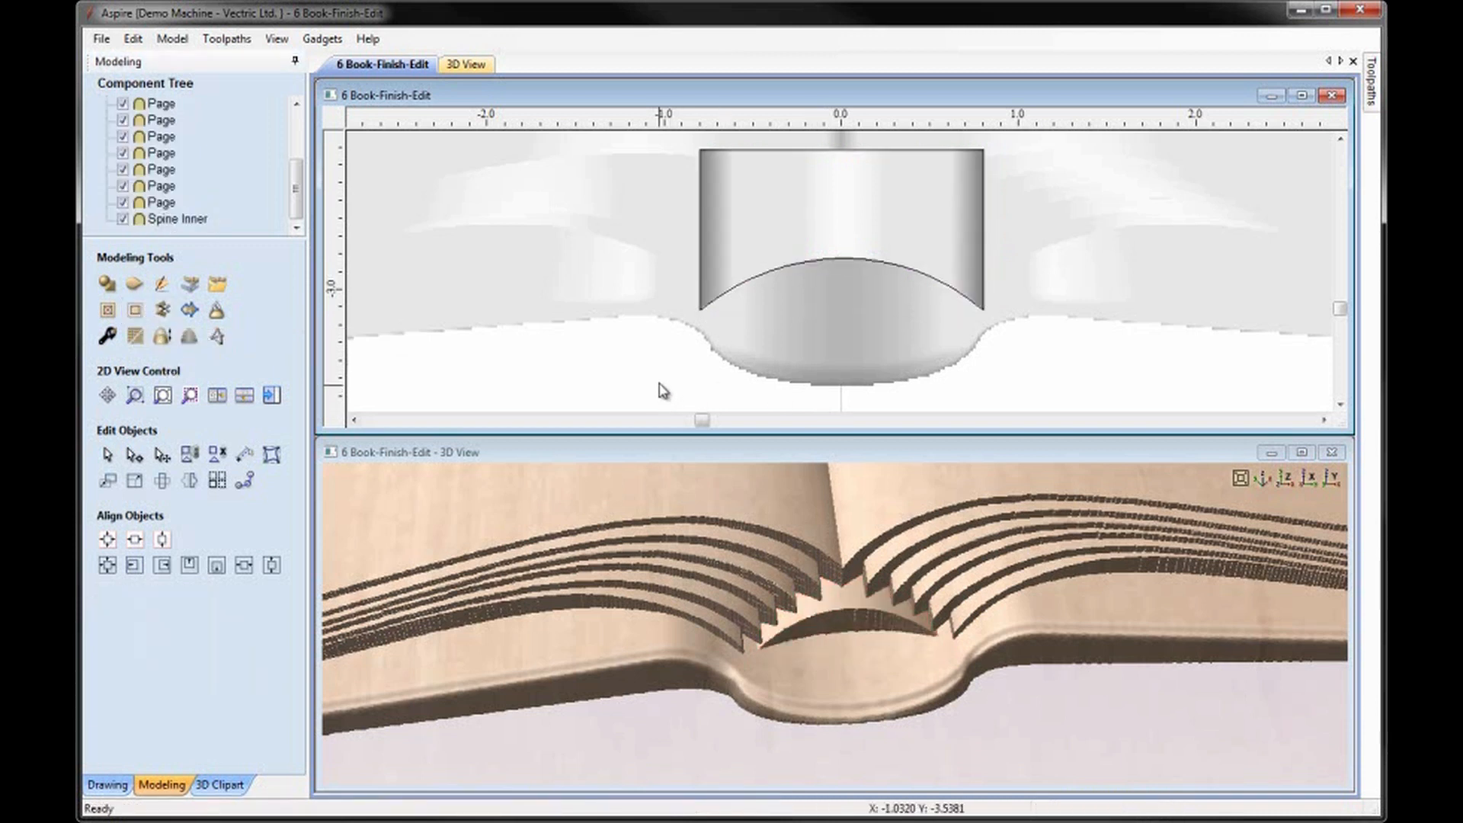
Set the Spine Inner component's base height to 0.1 inches and check the raised shape against the page ends in 3D.
left_click(743, 257)
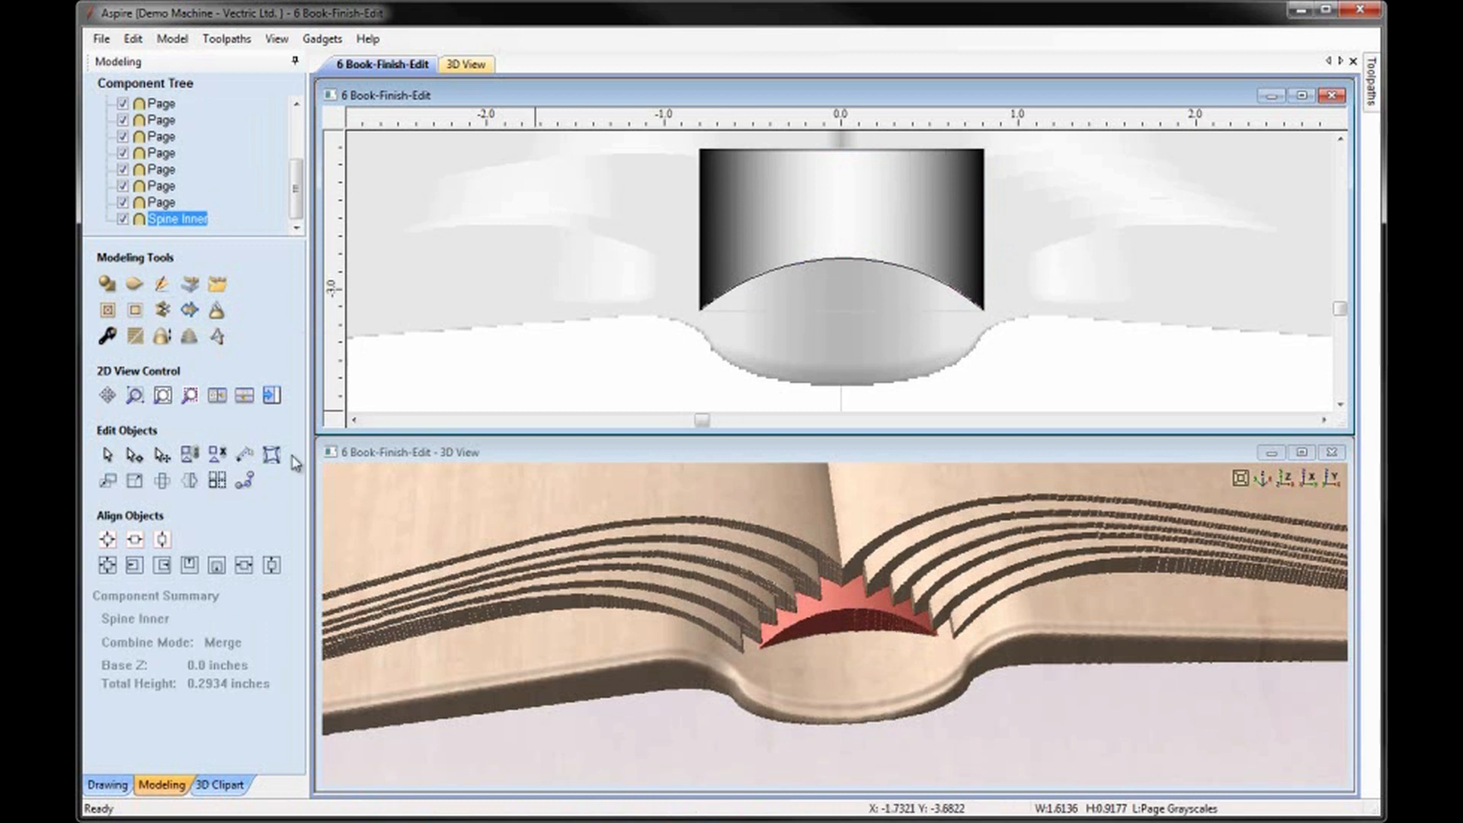
left_click(107, 336)
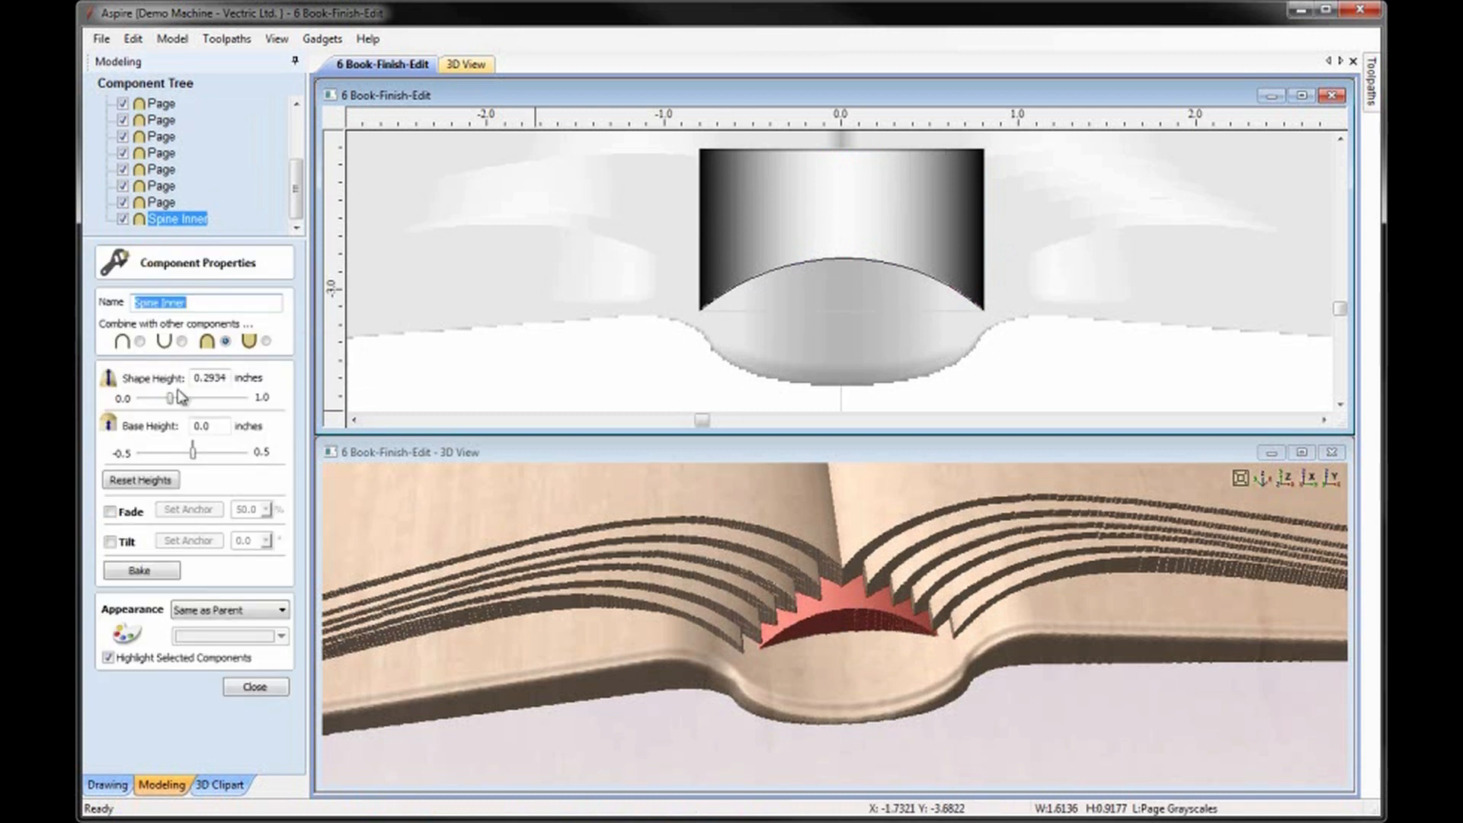
left_click(219, 427)
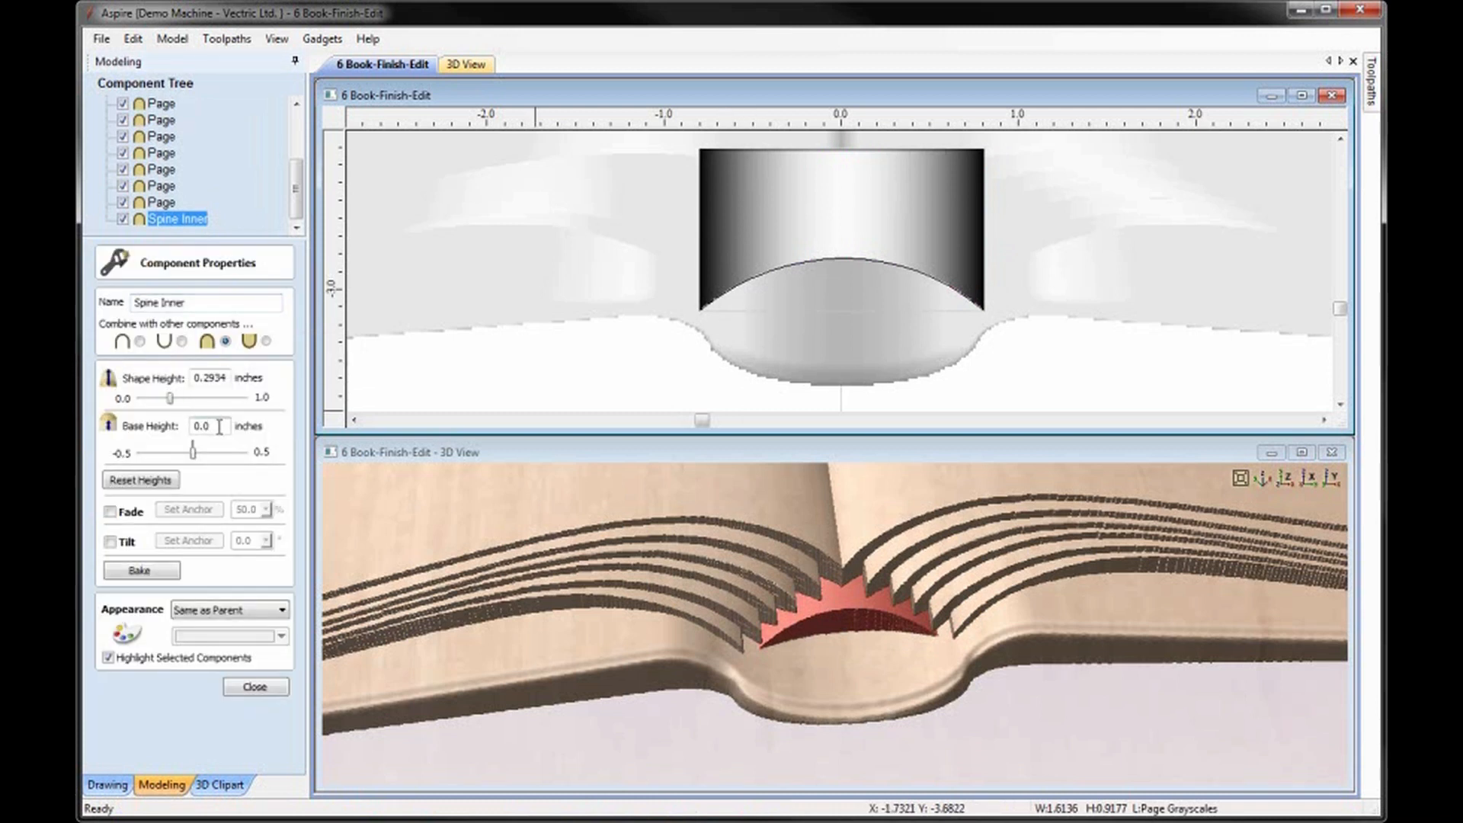
key("Return")
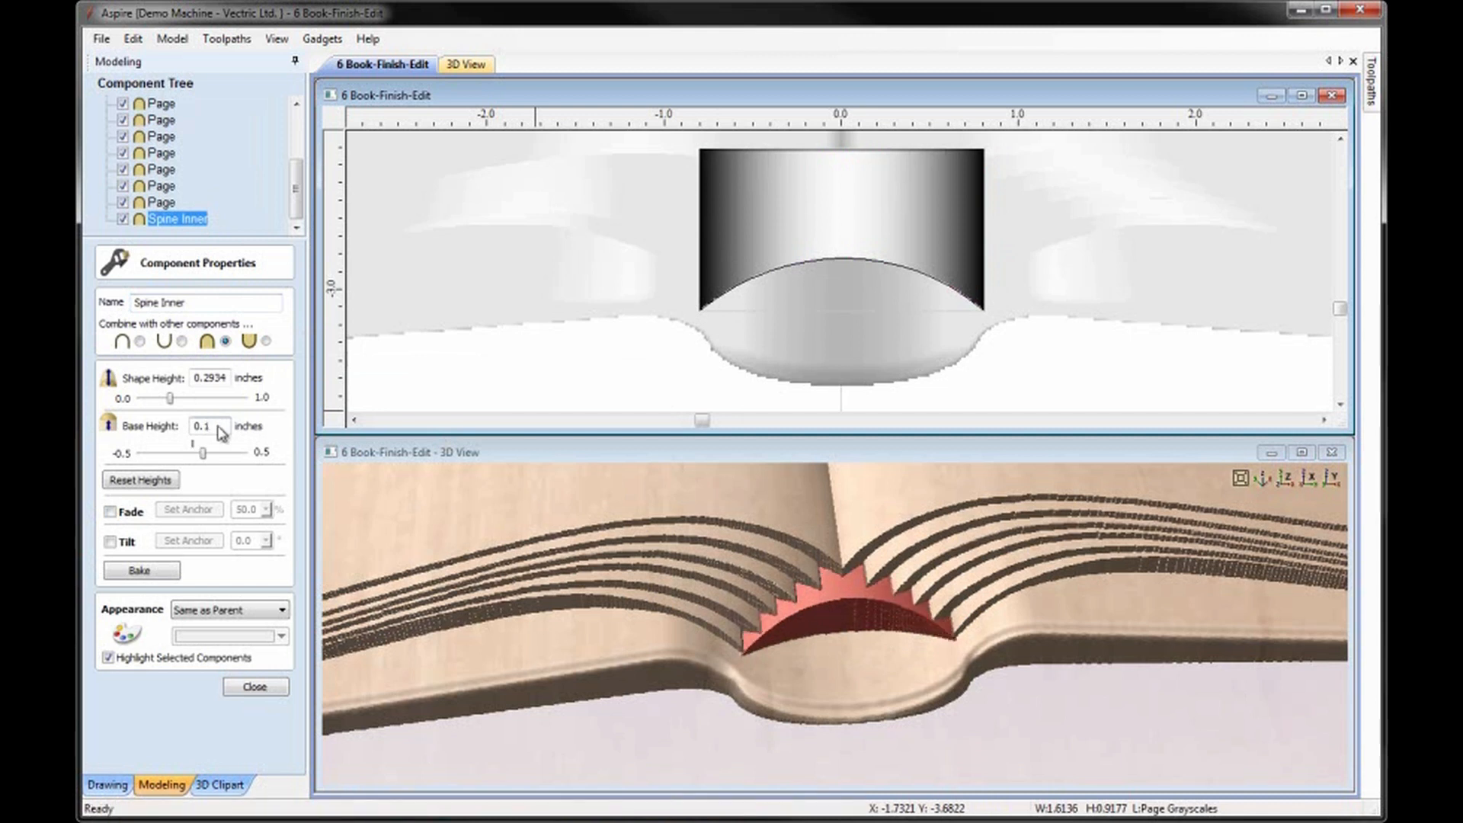
left_click_drag(855, 669, 853, 614)
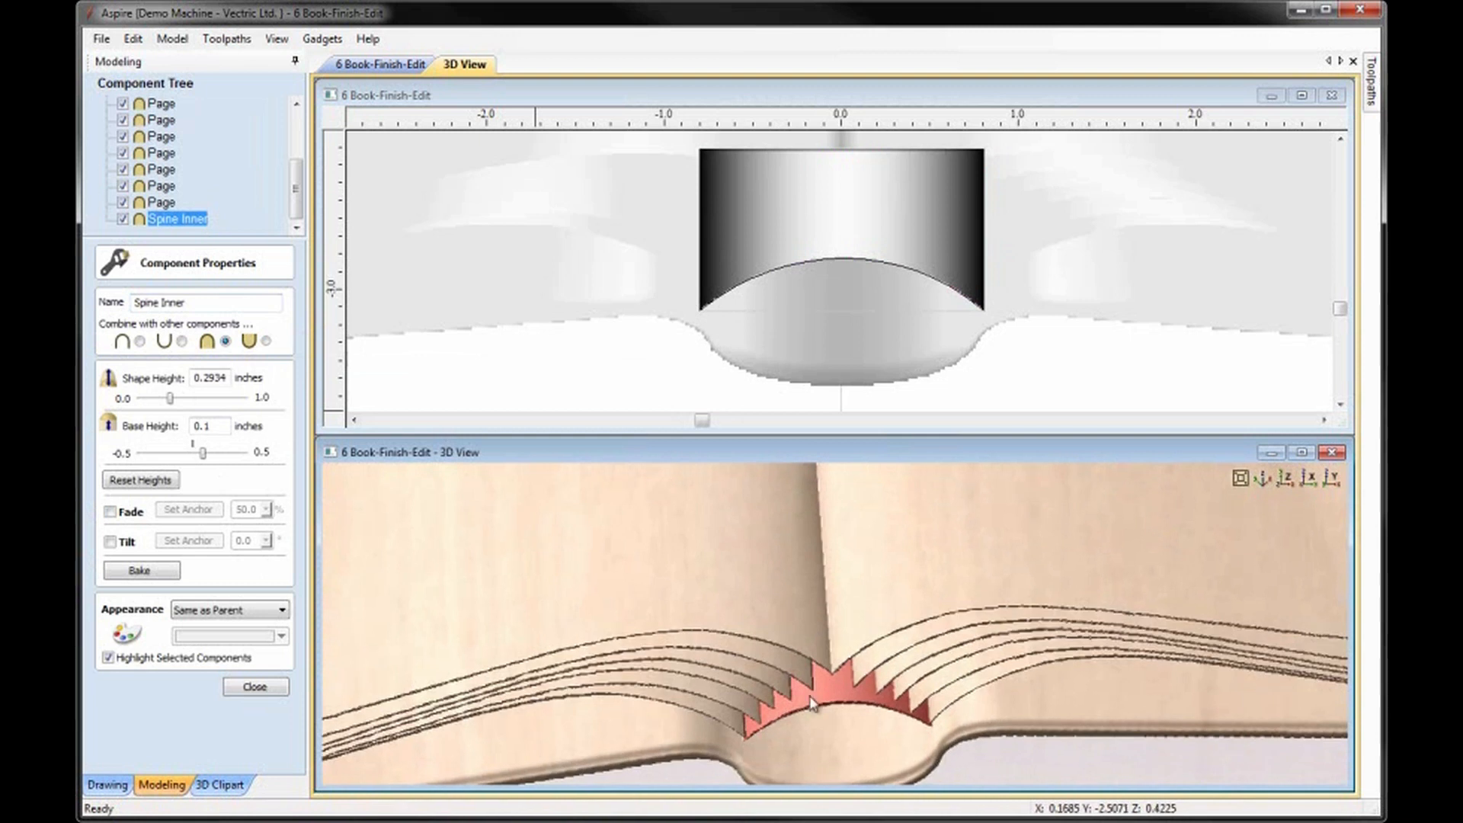
left_click_drag(821, 759, 911, 679)
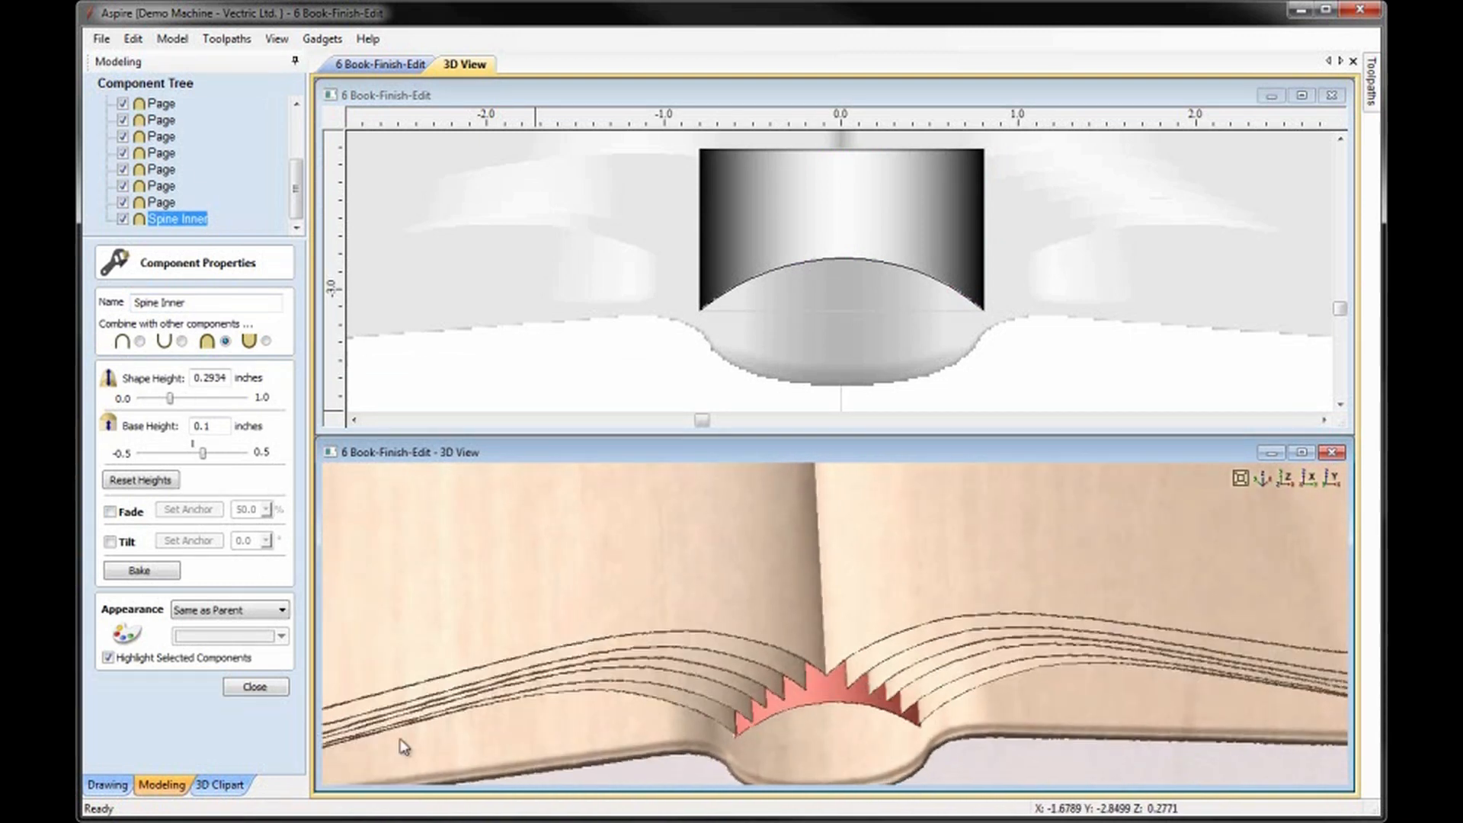
left_click(255, 686)
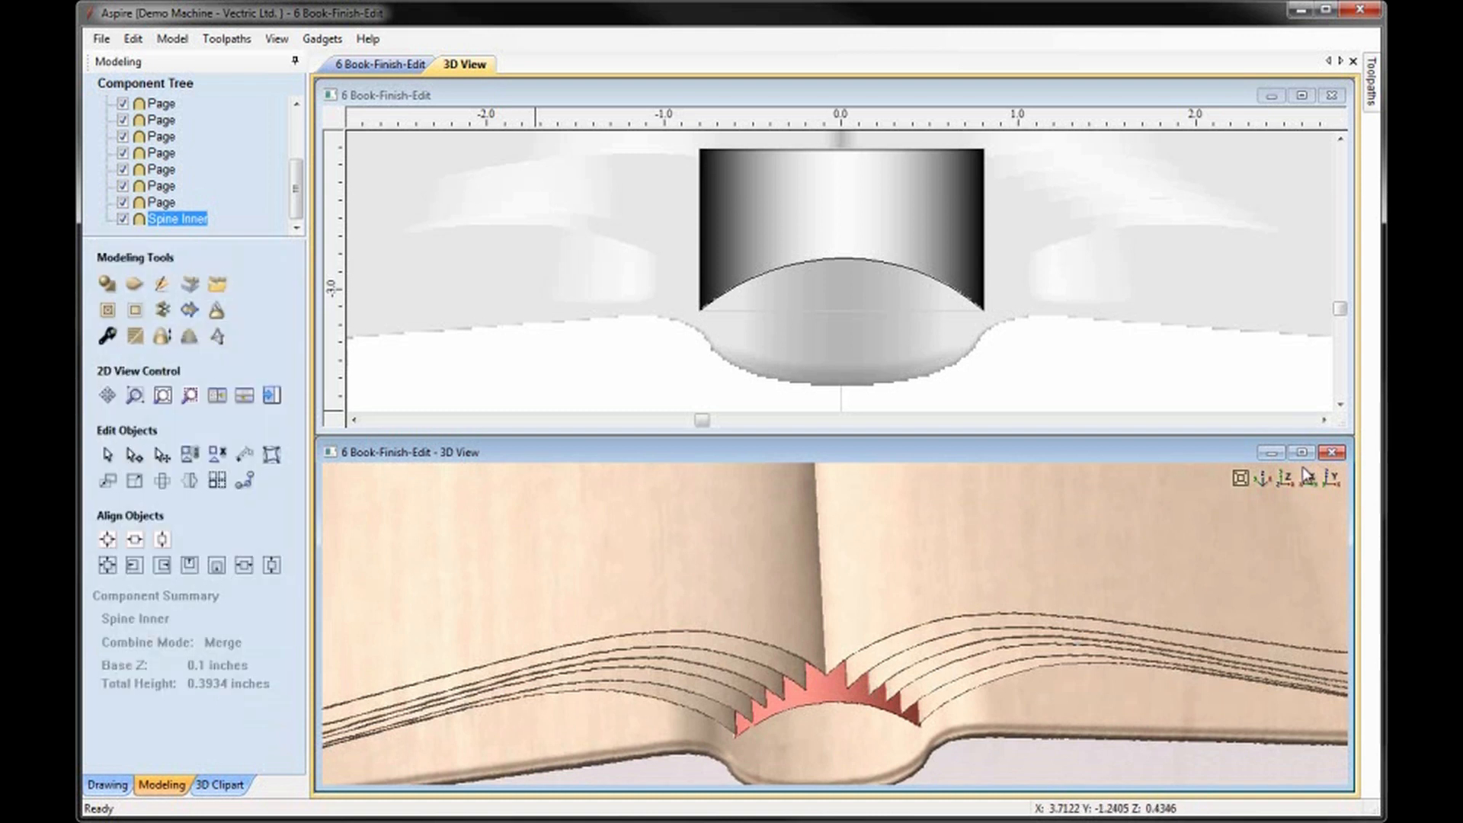
Move the closed spine vector and the small open vector on the left page to a new layer that is not visible.
left_click(1285, 478)
left_click(1115, 675)
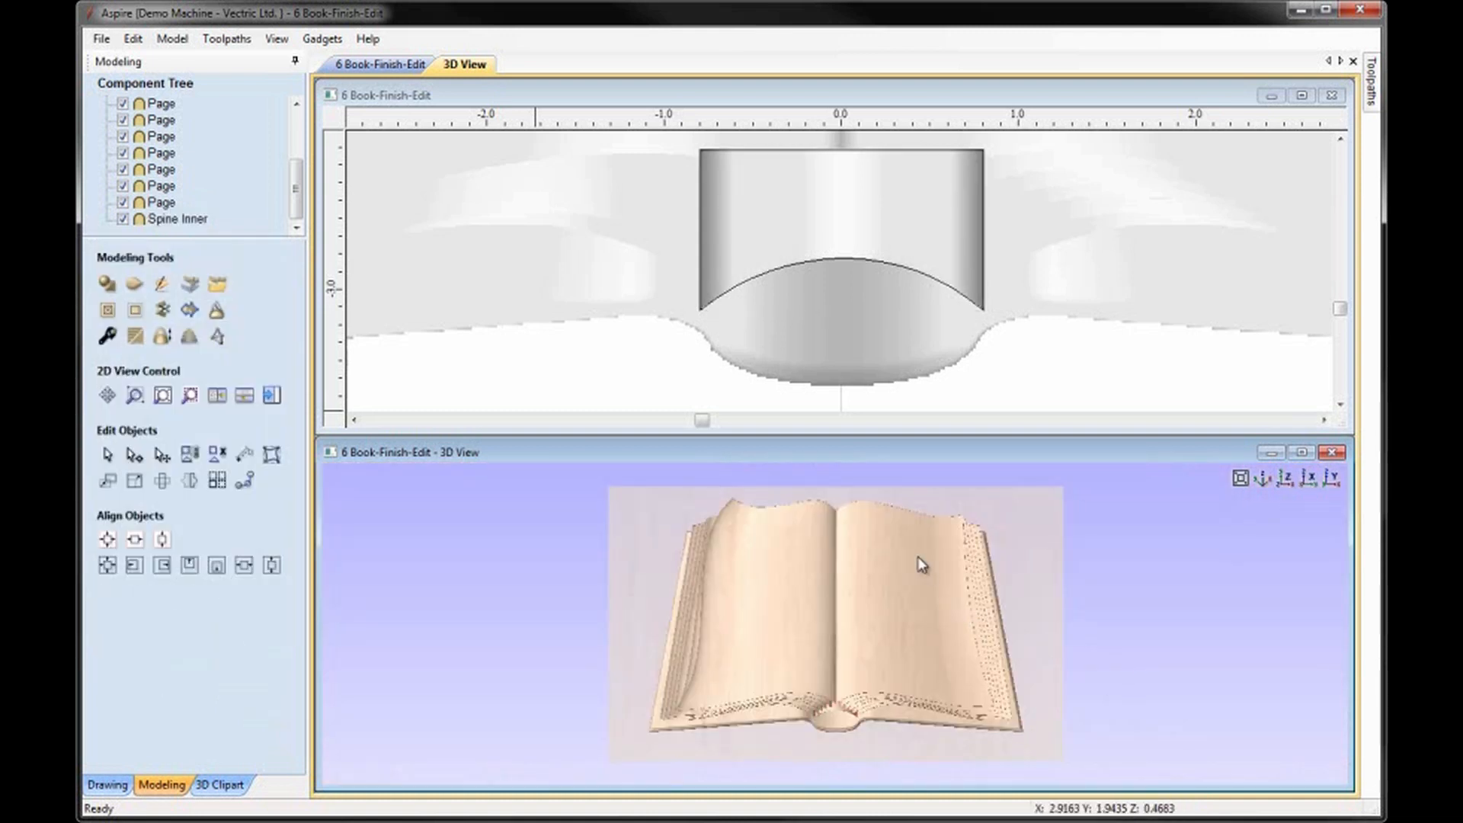
left_click(940, 410)
key("F6")
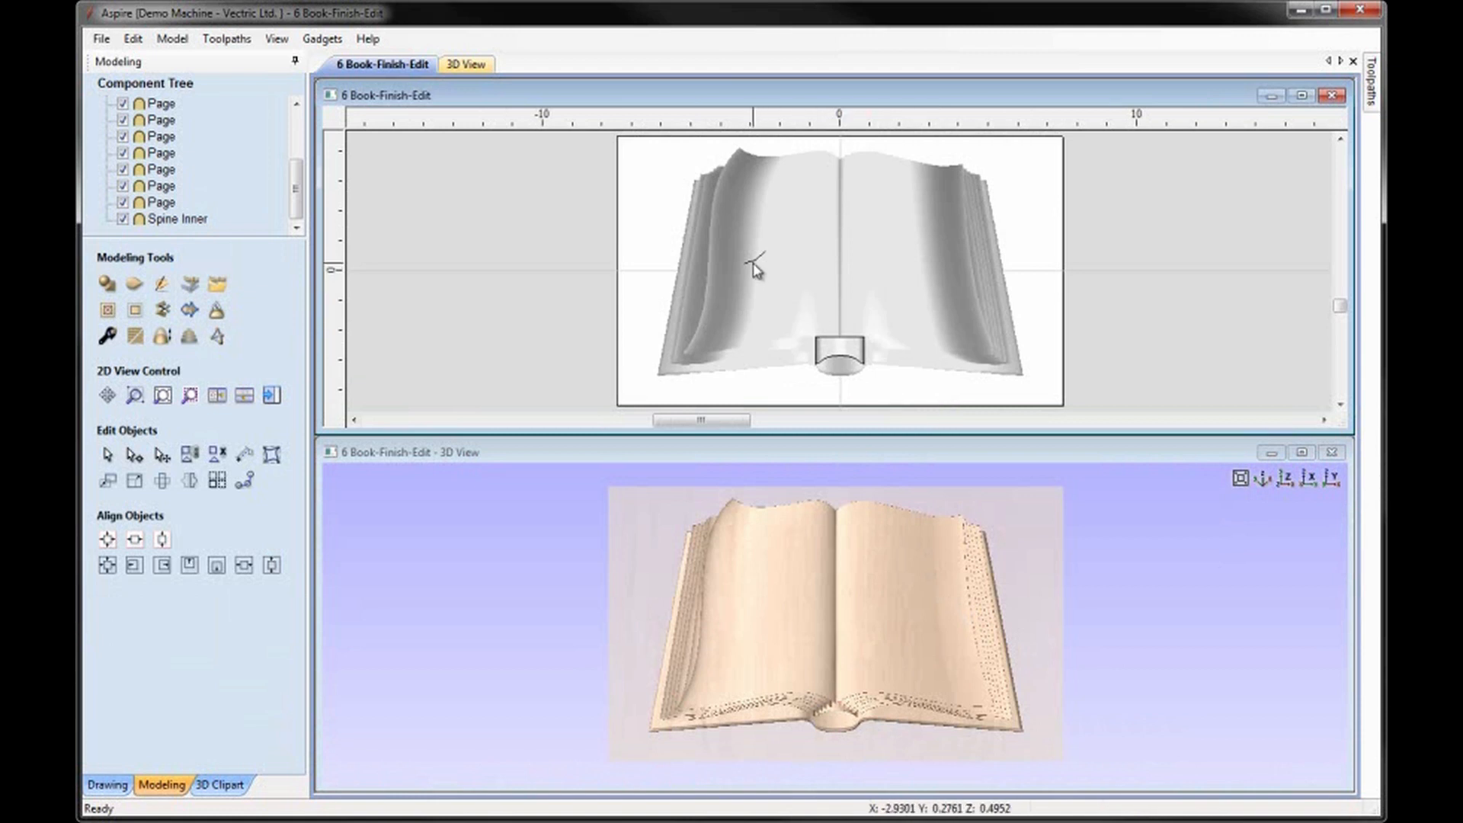
left_click(837, 349)
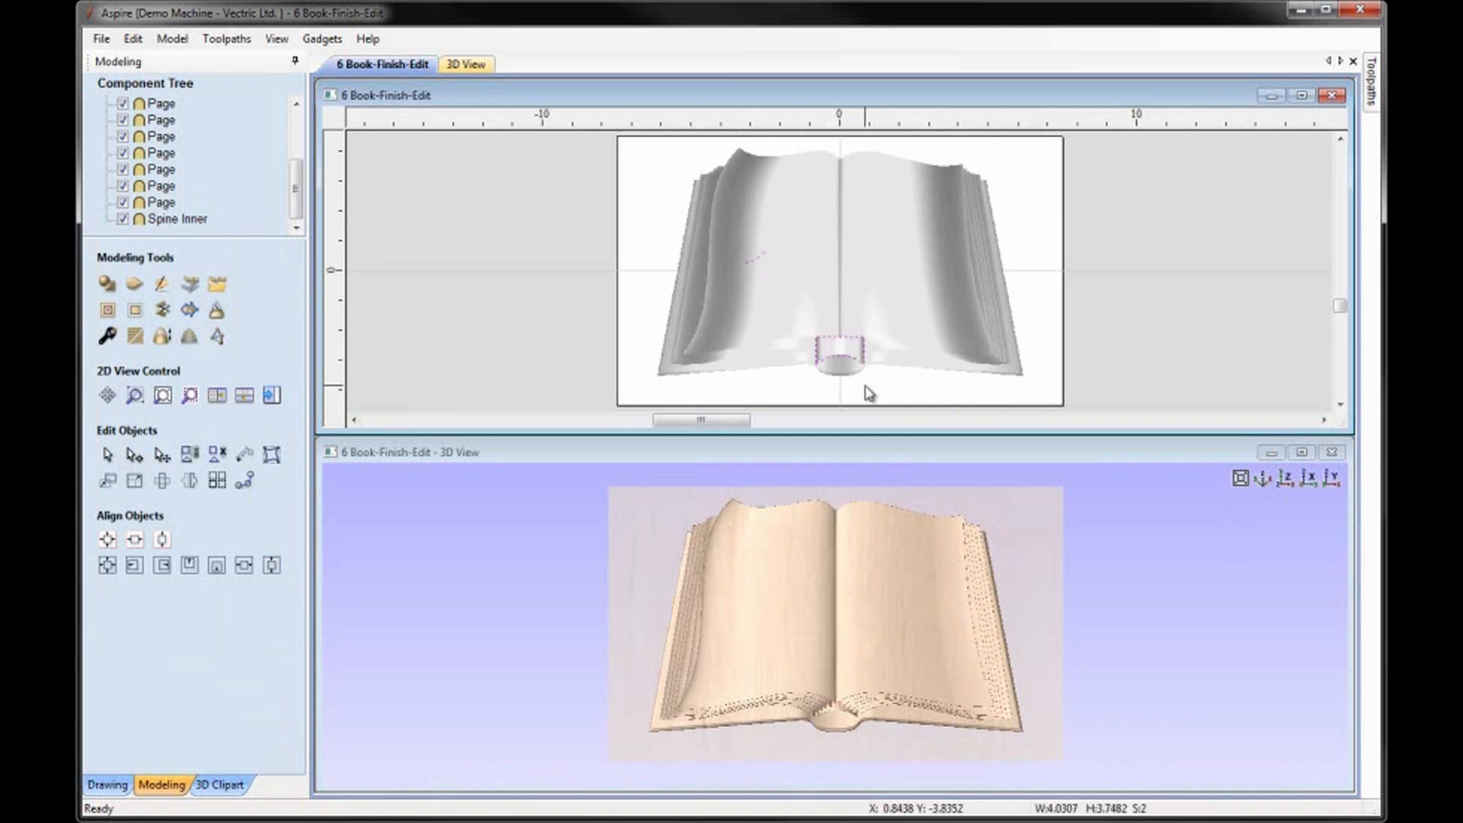
right_click(836, 357)
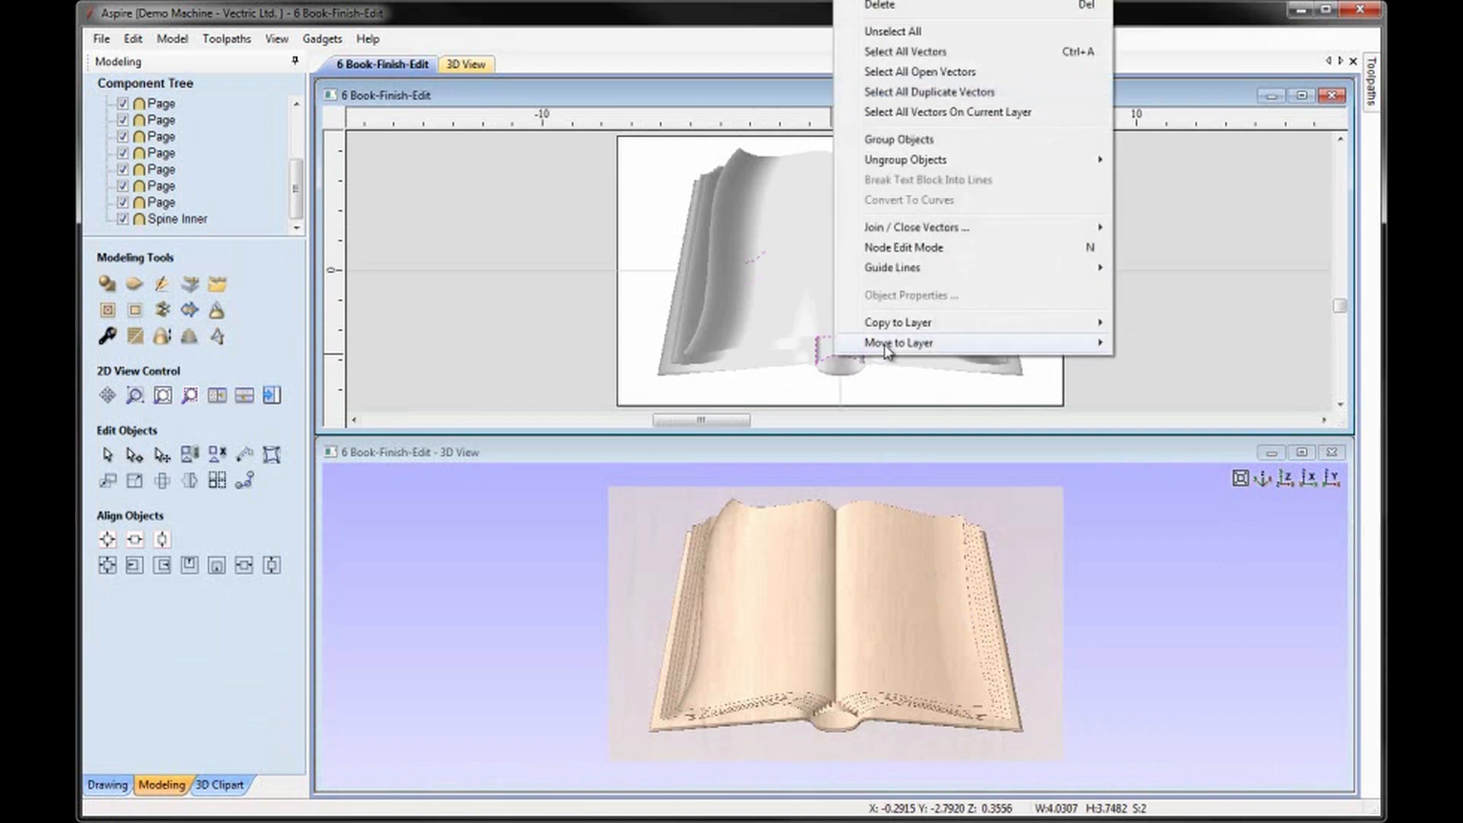
mouse_move(888, 345)
left_click(1166, 448)
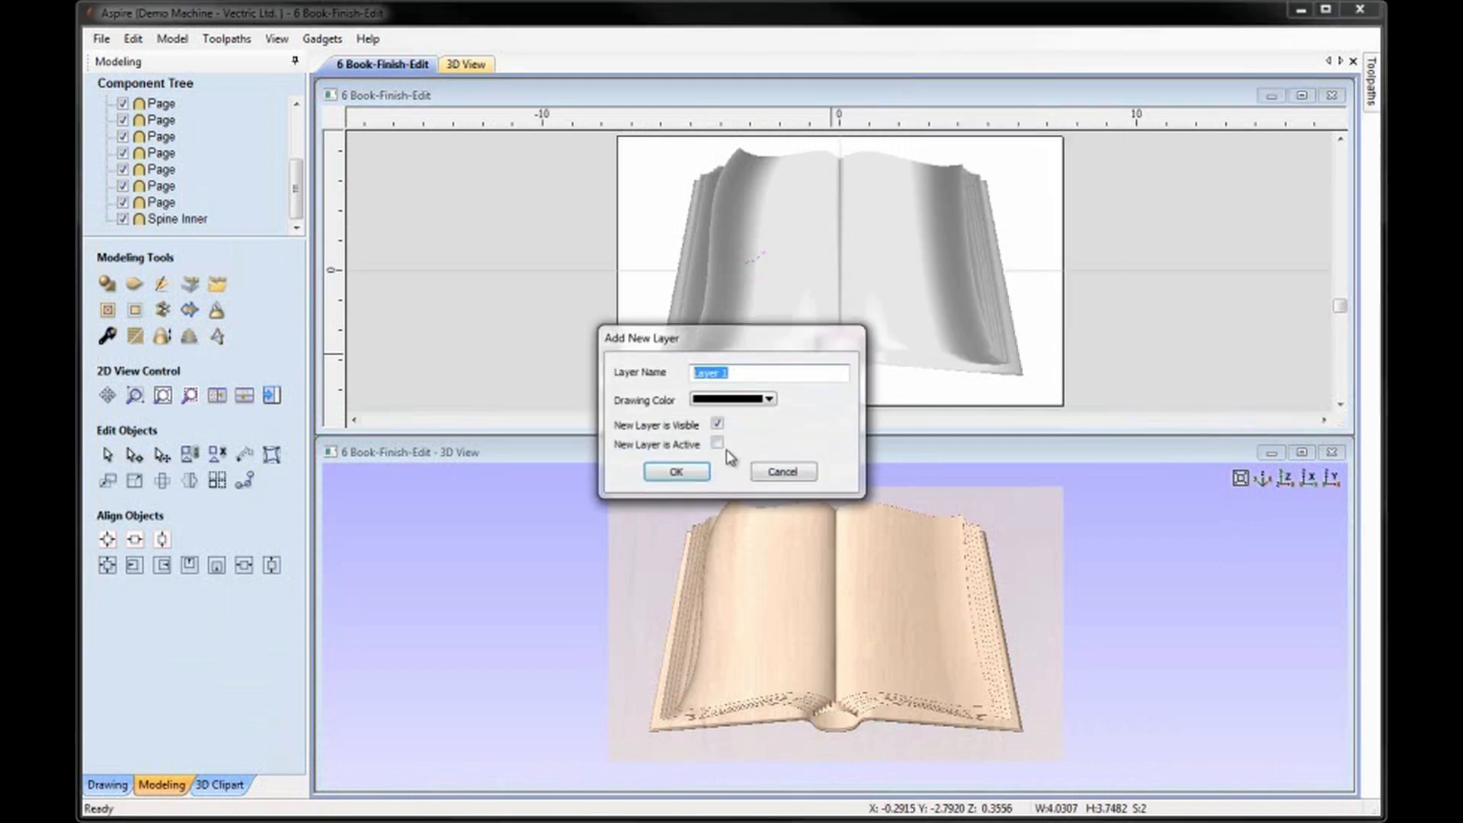
left_click(717, 424)
left_click_drag(746, 372, 692, 373)
type("S")
left_click(676, 471)
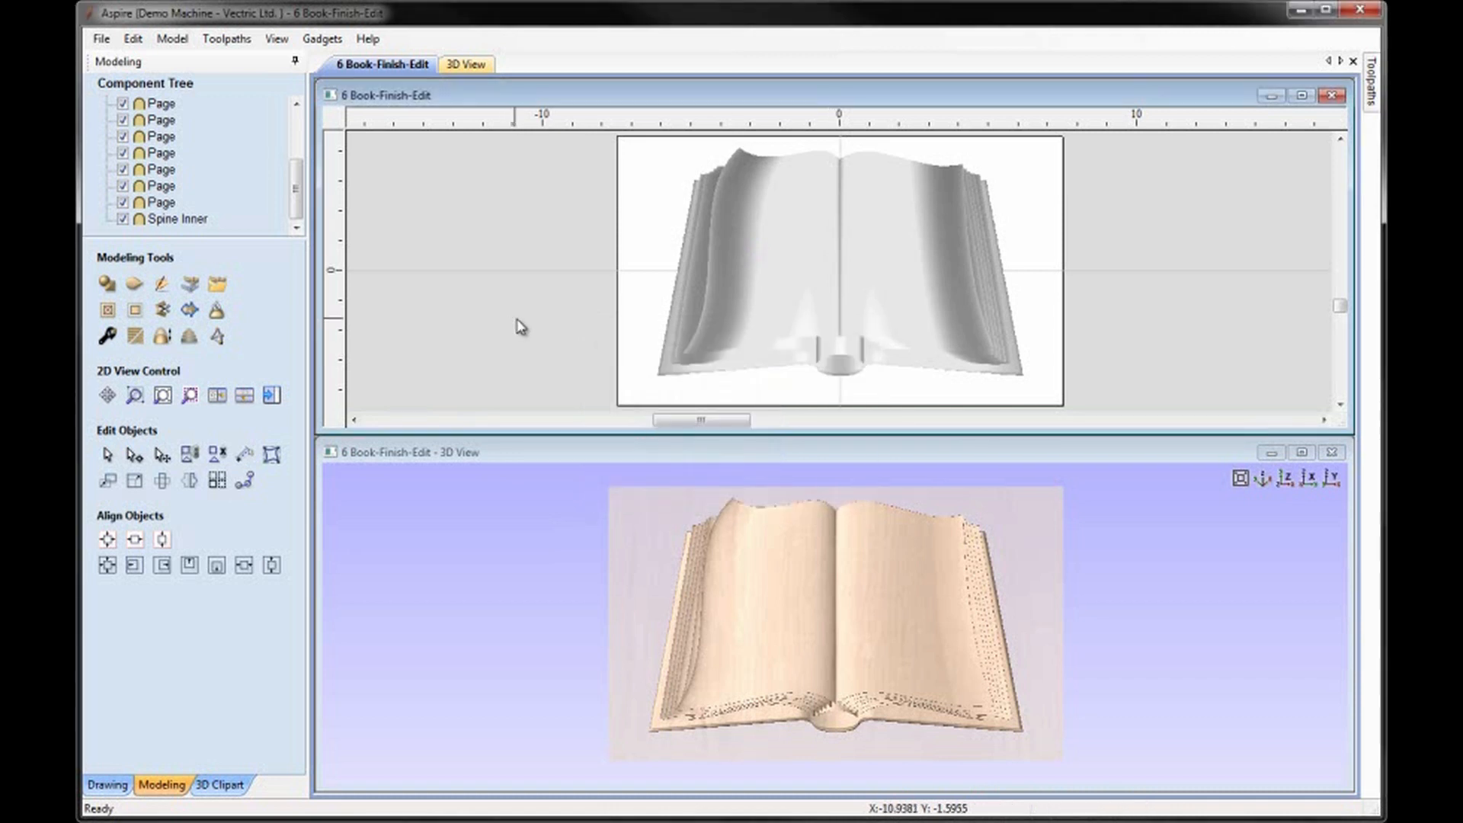
Save the model as a new file named 7 Book-Finish-Edit2 in the Book folder.
left_click(102, 40)
left_click(141, 142)
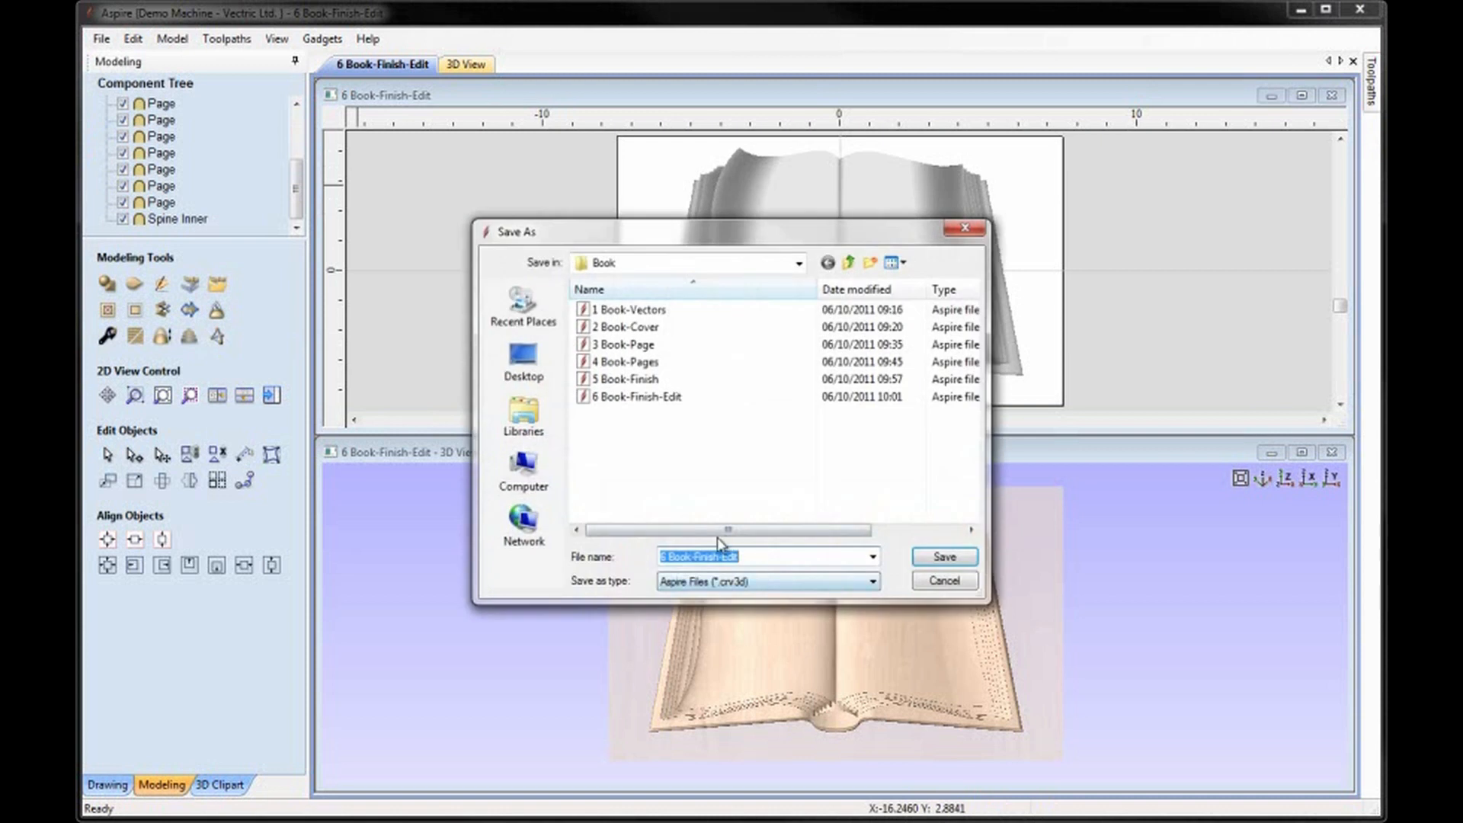
left_click(741, 554)
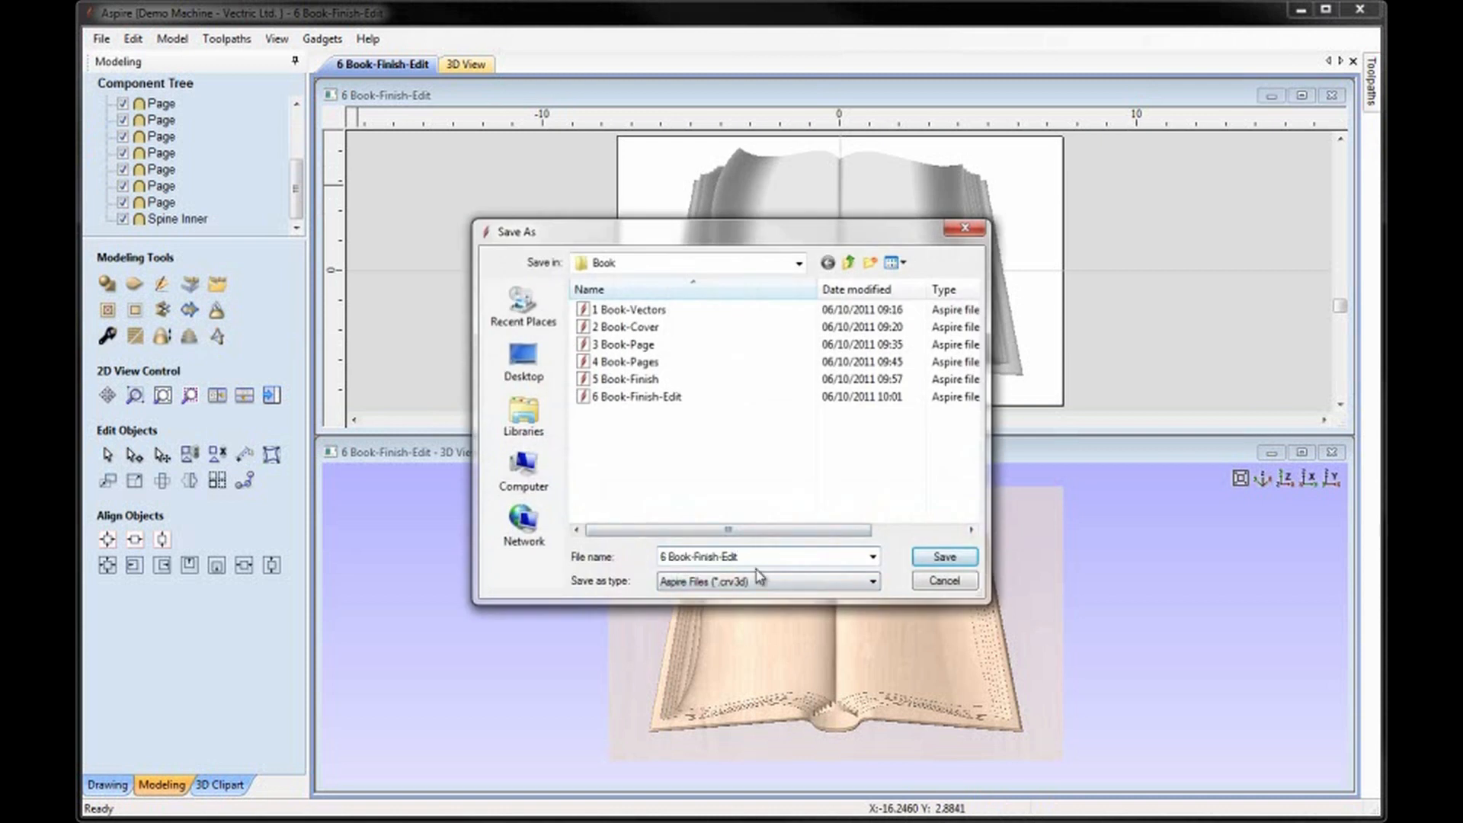
double_click(661, 562)
left_click(942, 557)
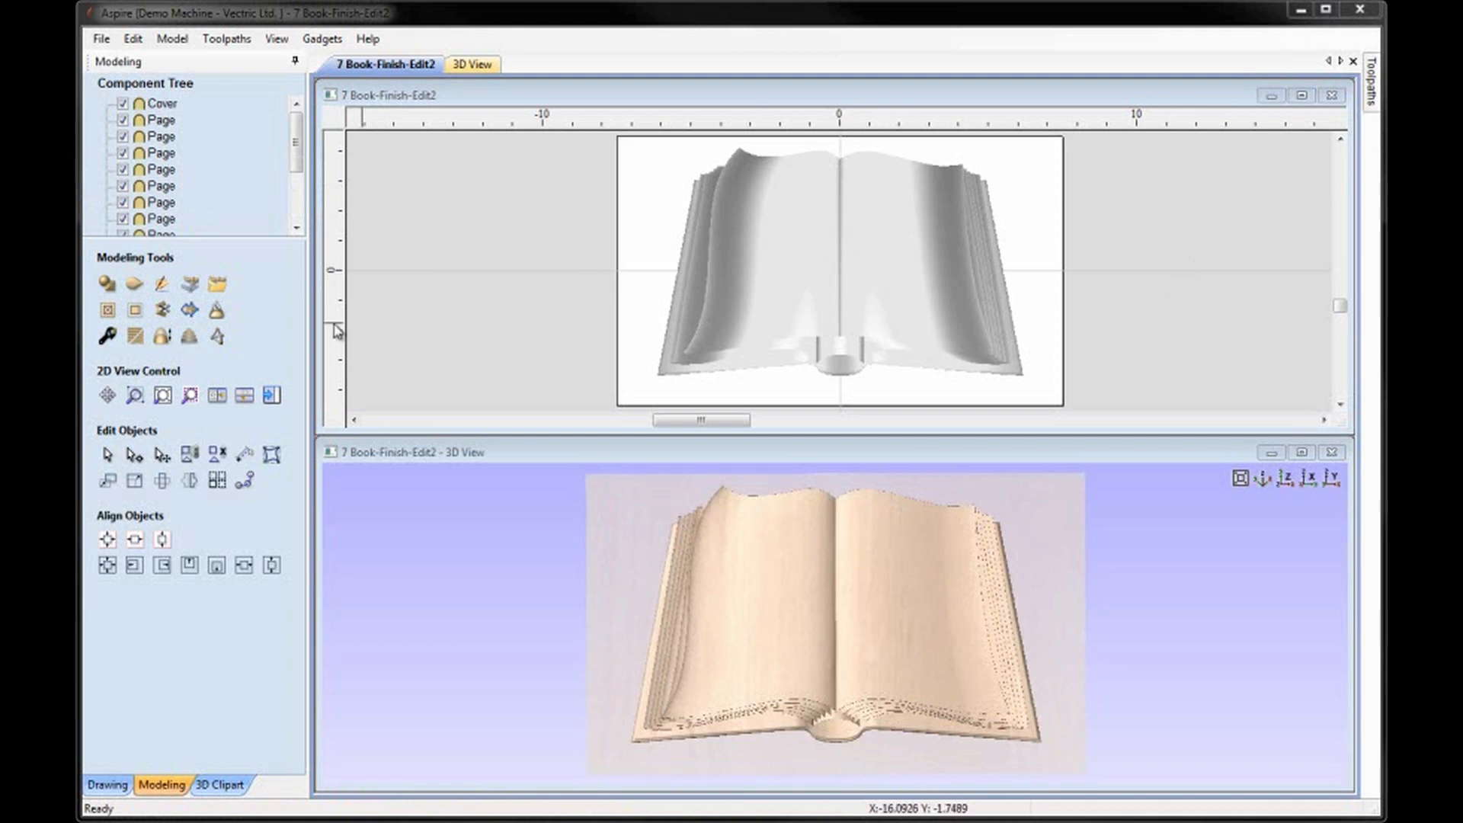
Group all components from Cover through Spine Inner and collapse the group in the component tree.
left_click(162, 103)
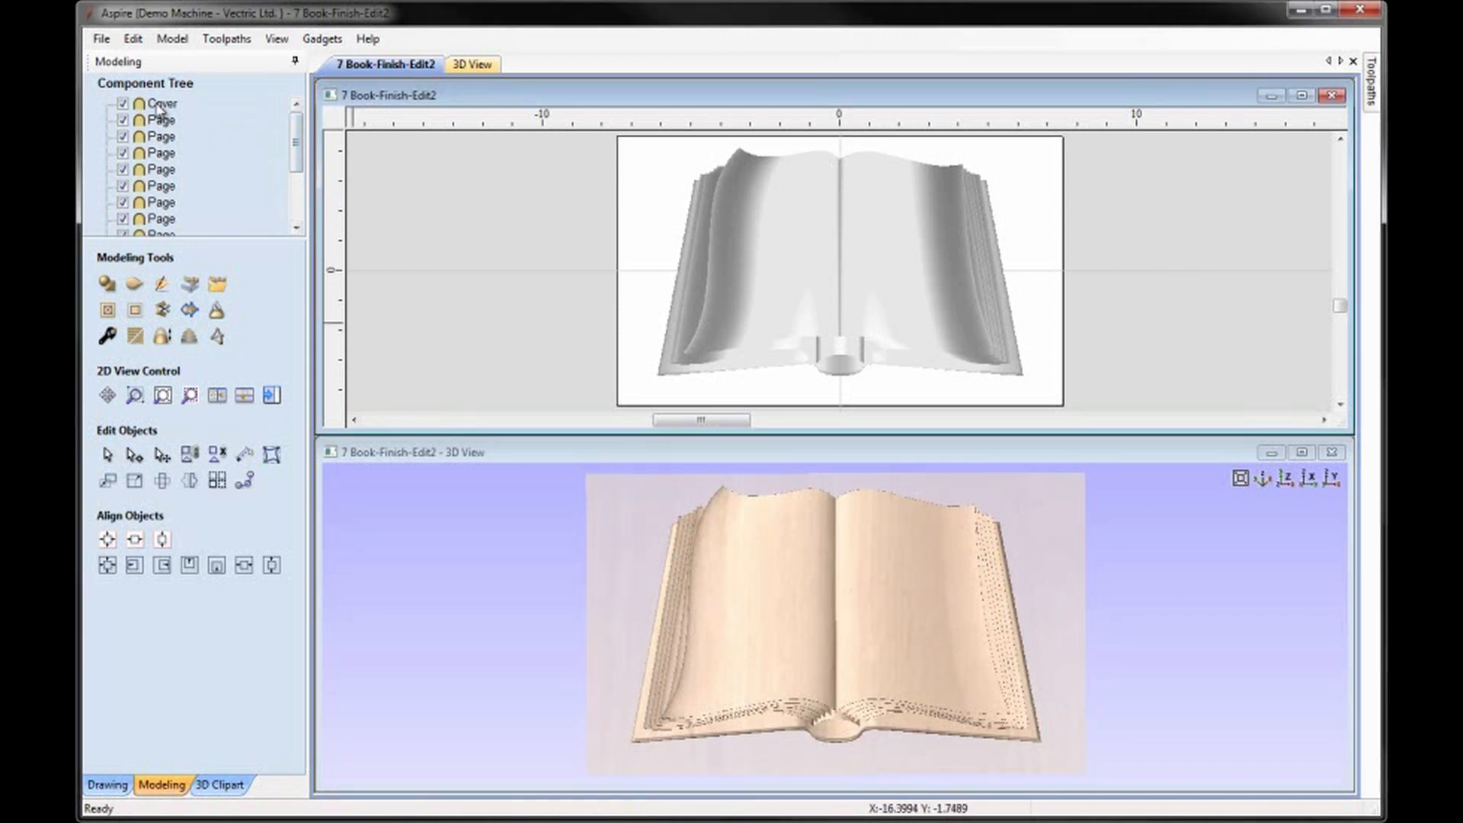
scroll(300, 157, "down", 1)
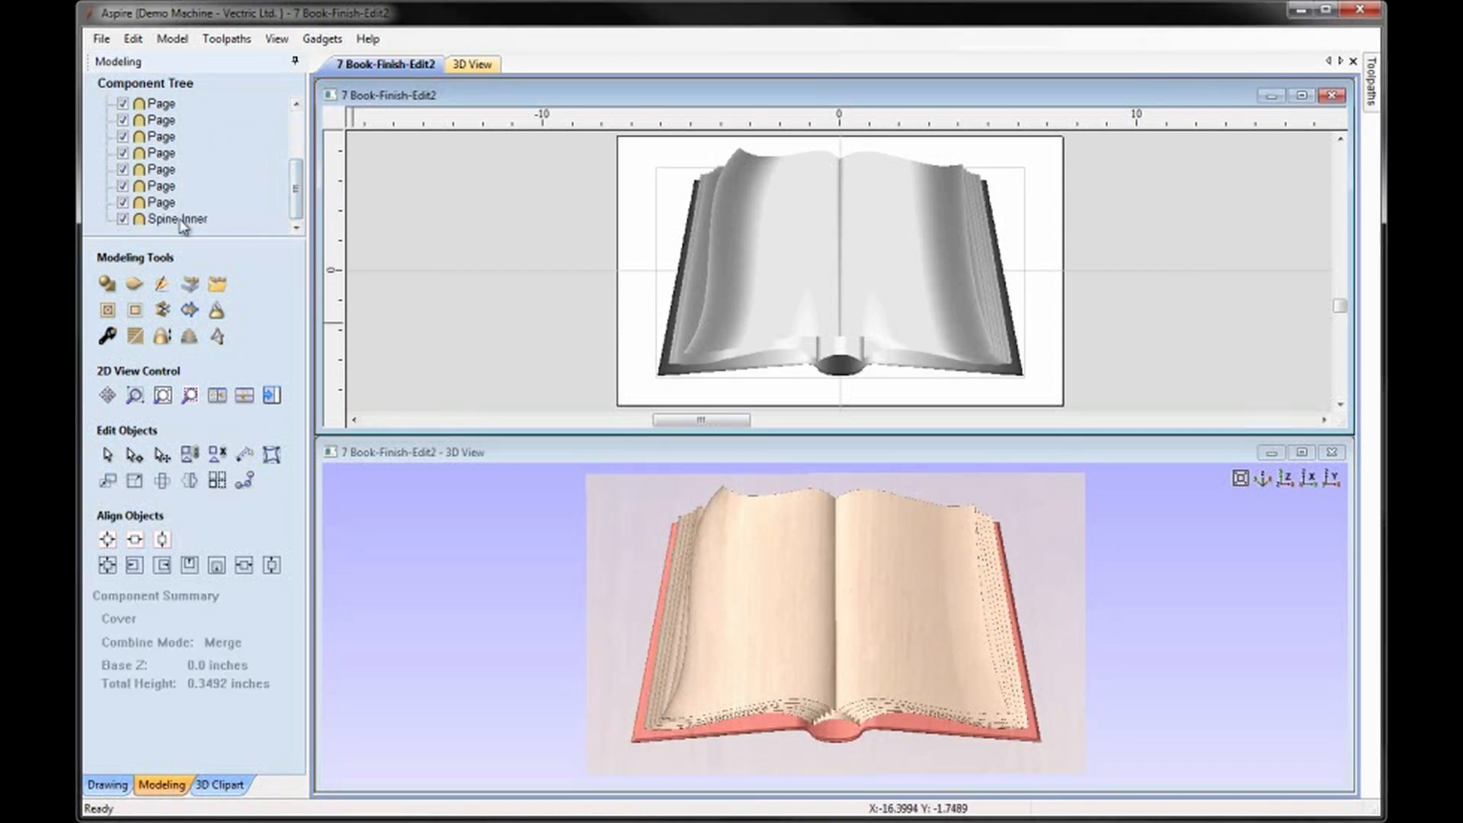
left_click(180, 220, "shift")
scroll(297, 128, "up", 1)
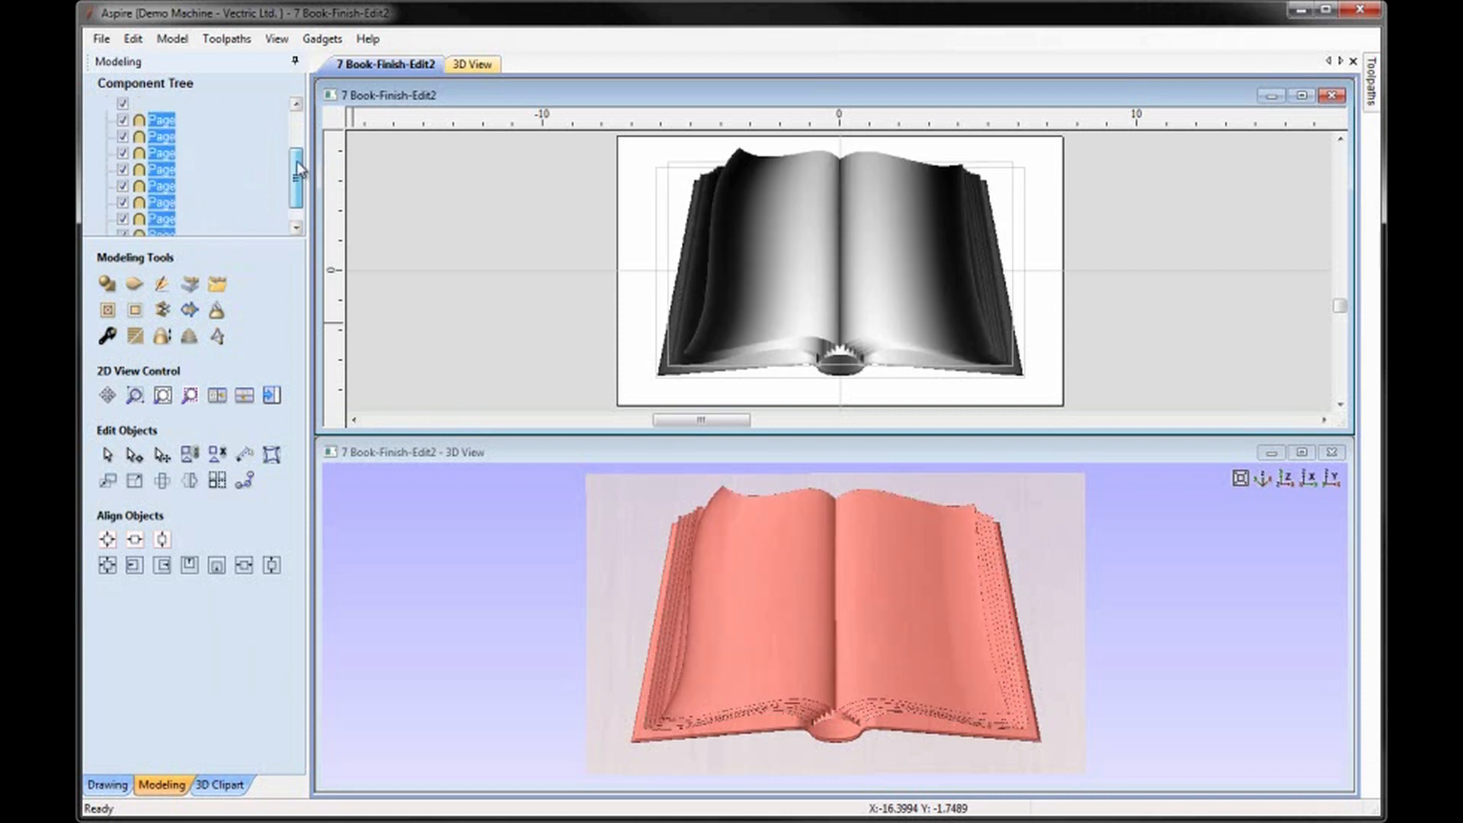
scroll(299, 144, "down", 1)
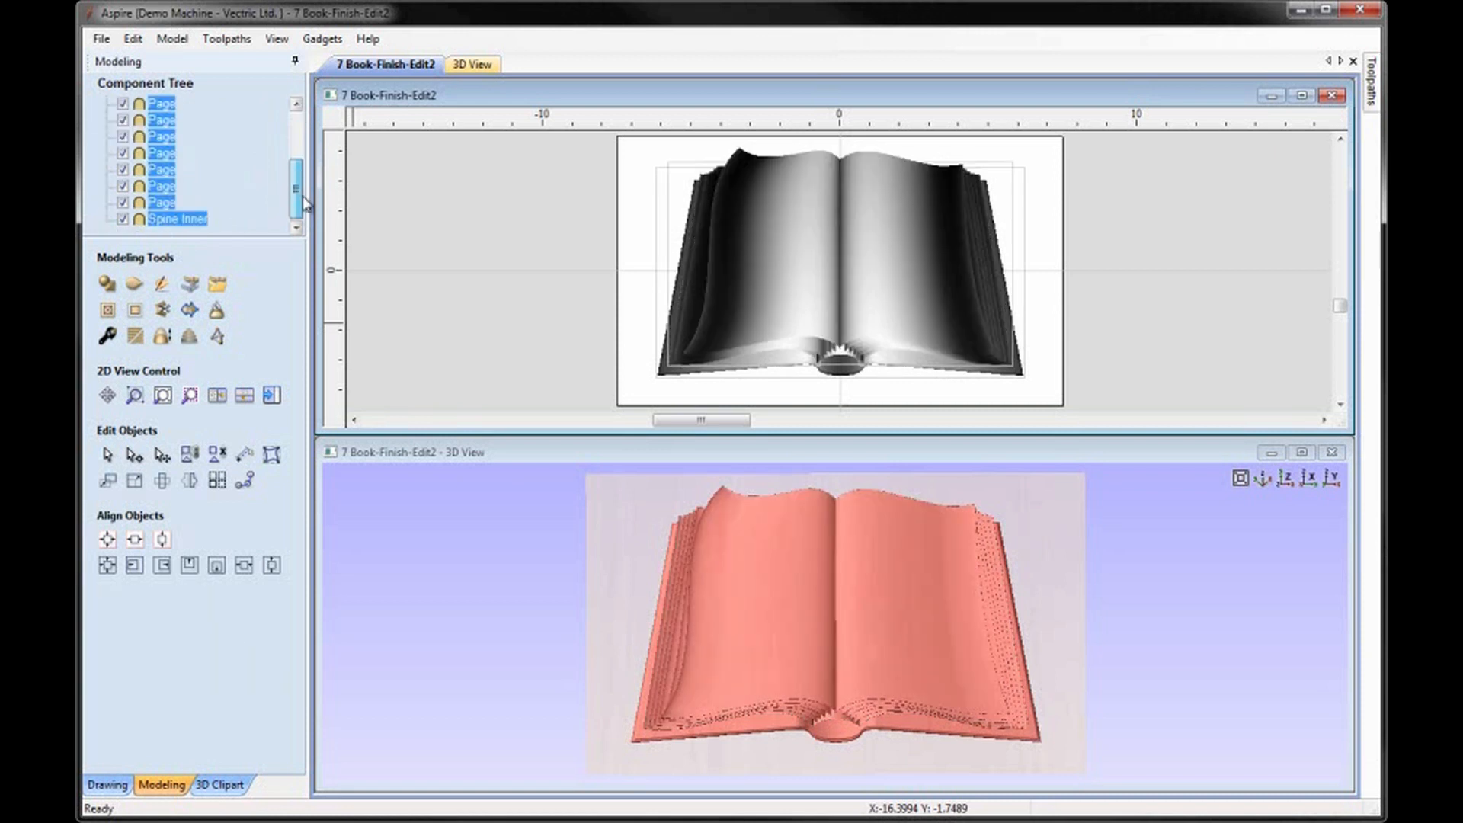
right_click(164, 177)
left_click(229, 252)
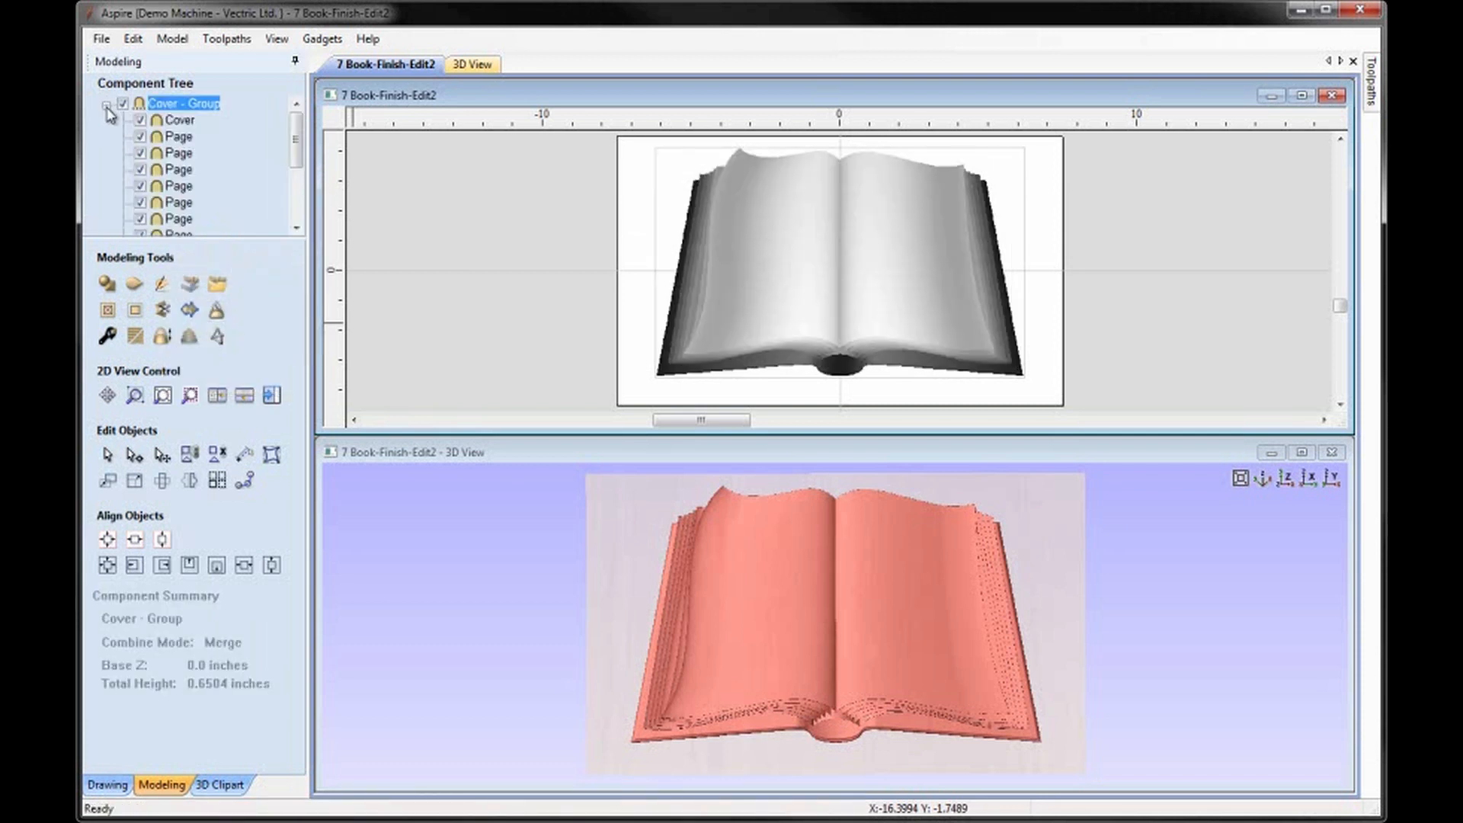
left_click(106, 107)
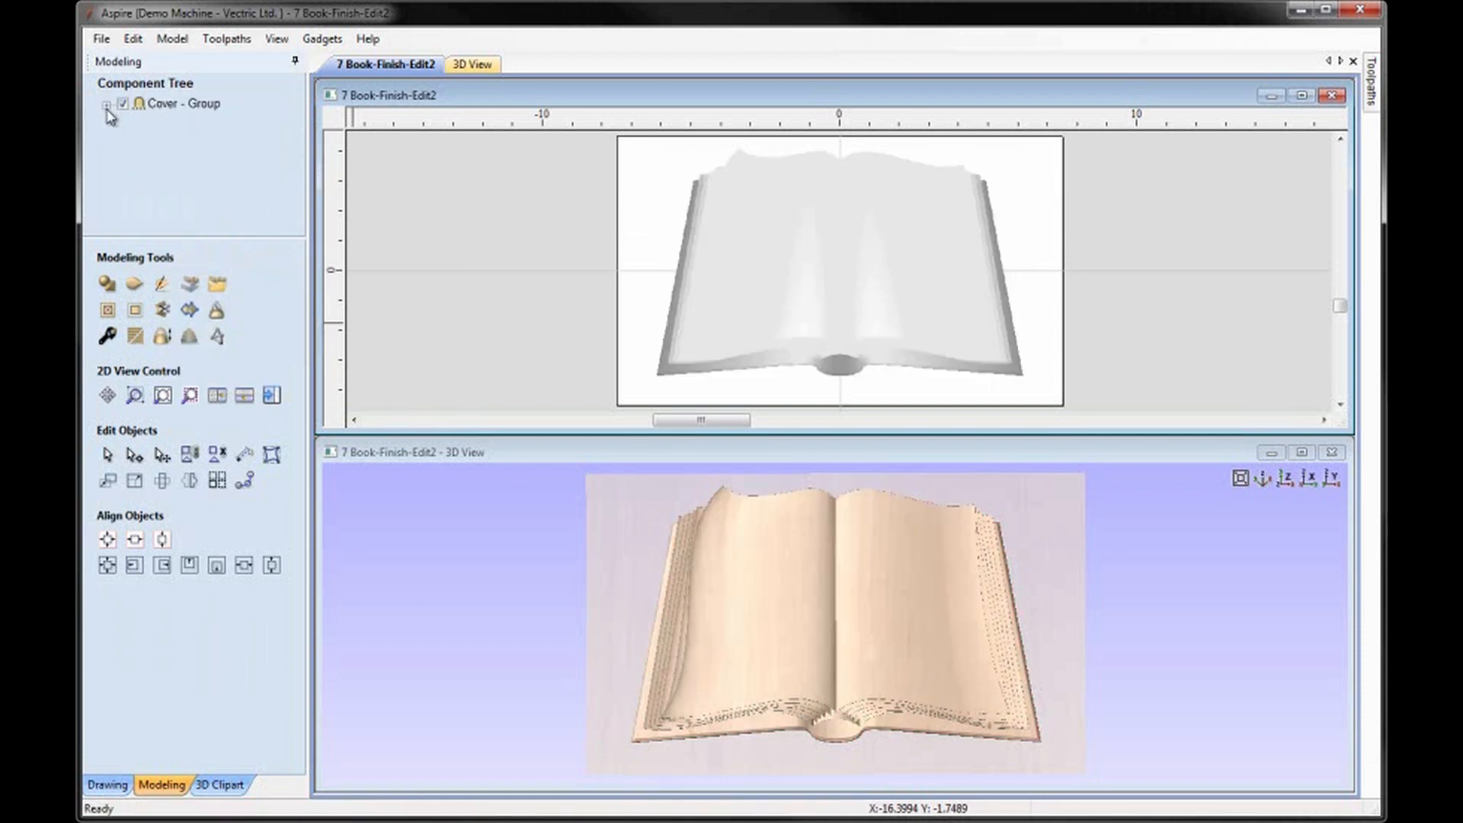
Rename the grouped component as Book Un Smoothed.
left_click(161, 107)
right_click(185, 110)
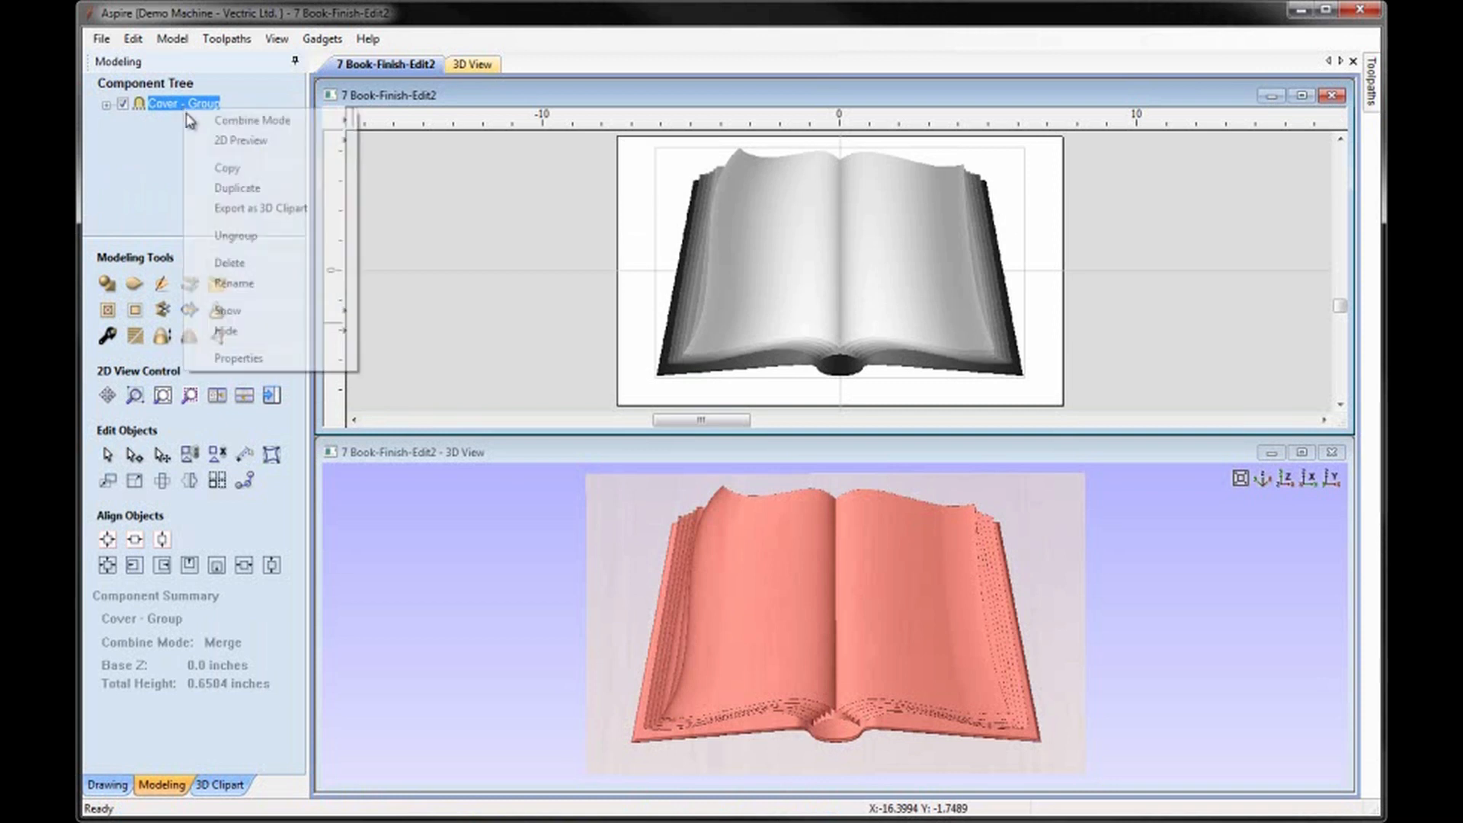
left_click(252, 284)
type("Boo")
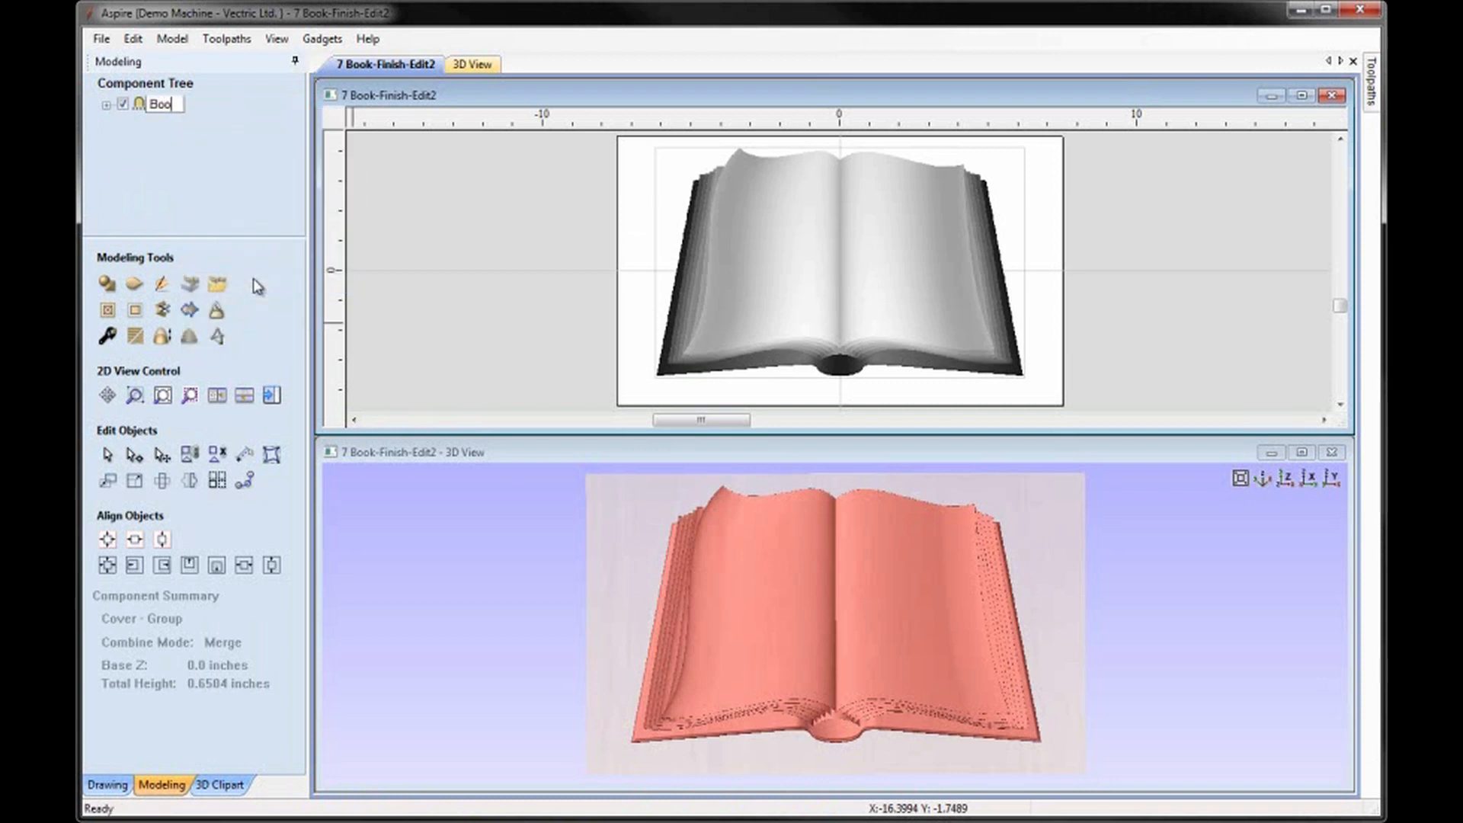
type("k Un Smo")
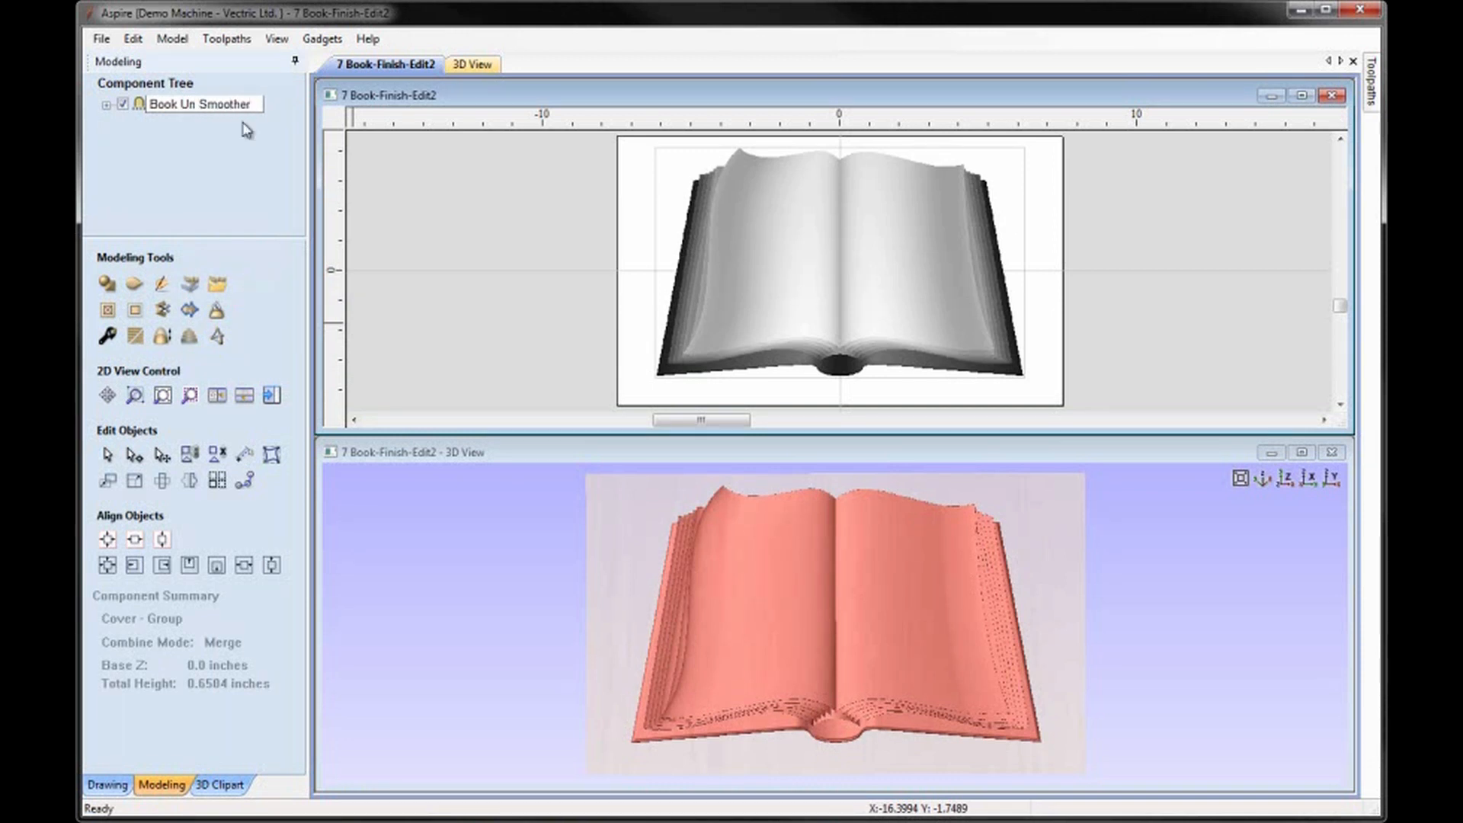
type("othed")
left_click(241, 179)
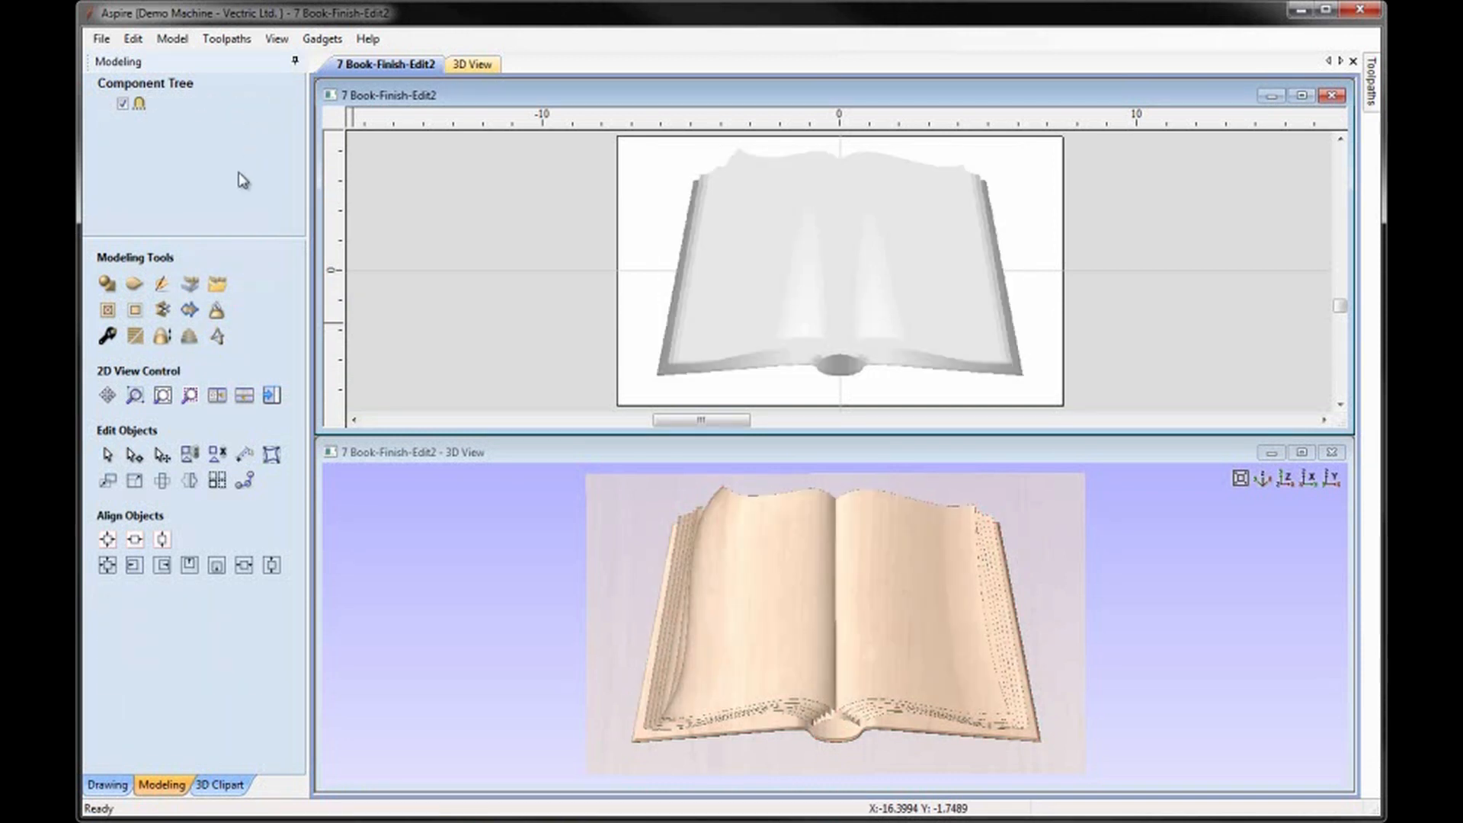
Export the Book Un Smoothed group as 3D clipart named Book-Unsculpted, replacing the existing file.
left_click_drag(898, 688, 614, 494)
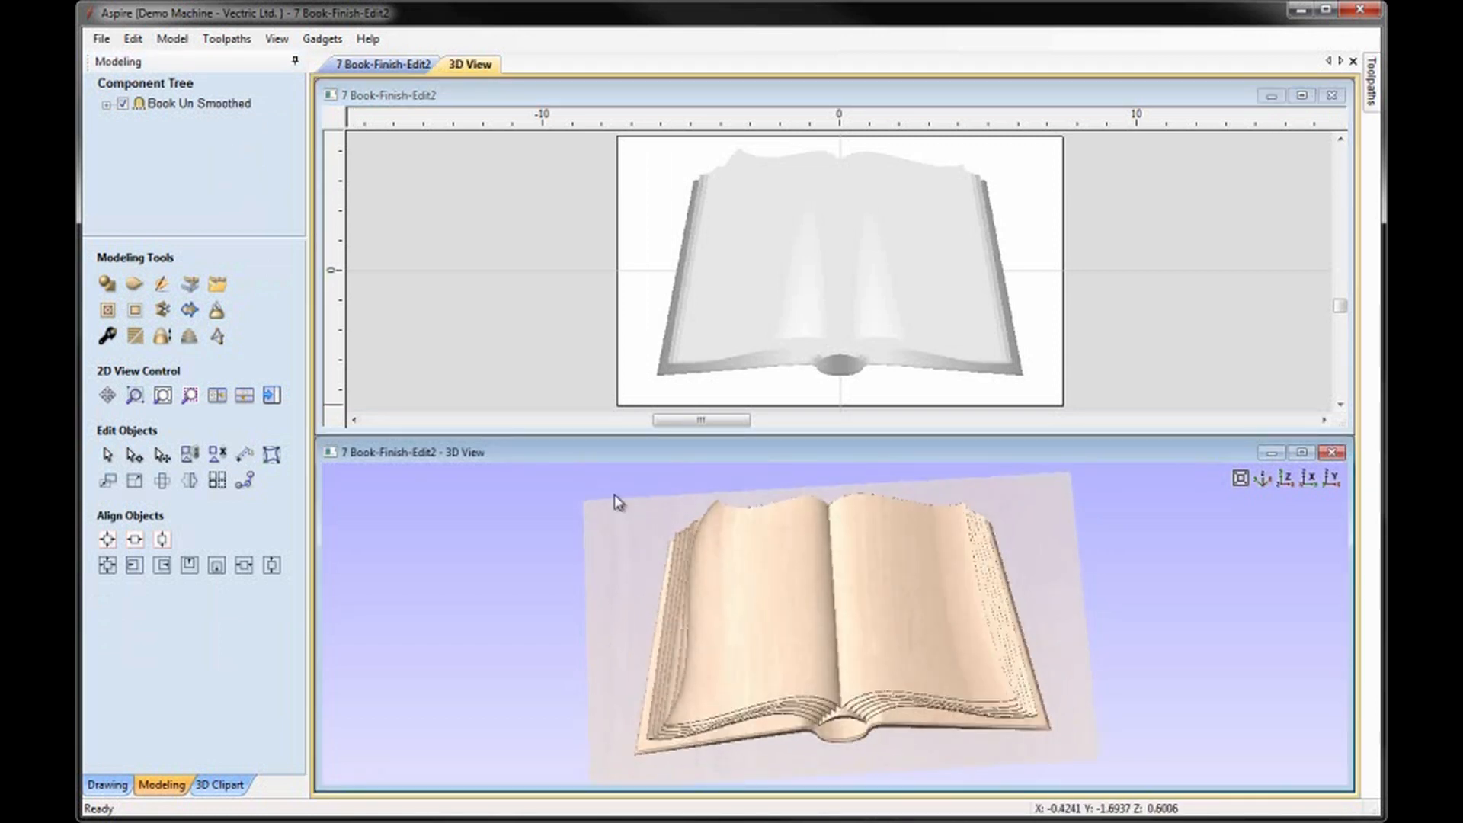
right_click(162, 109)
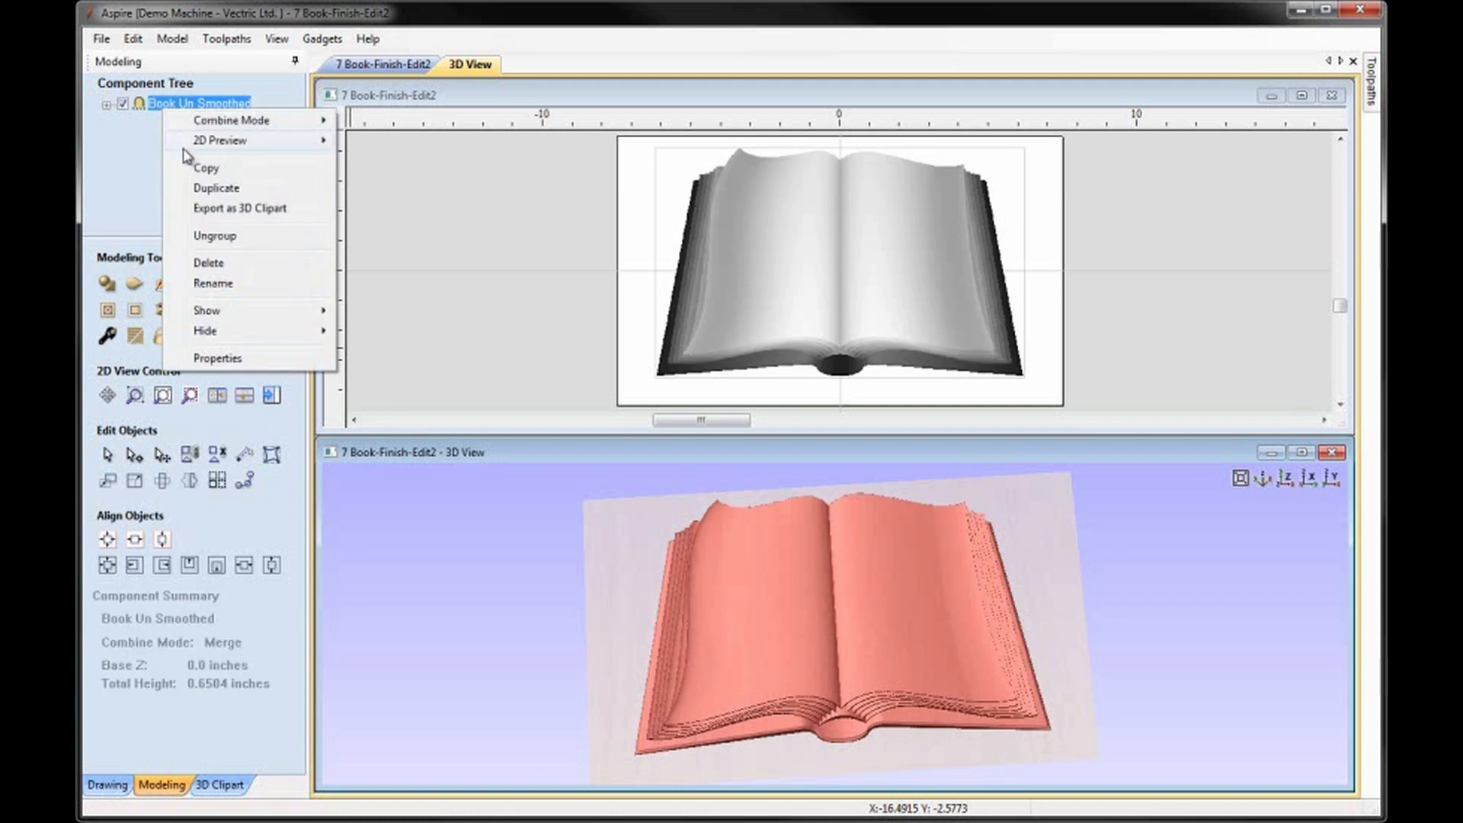
left_click(216, 219)
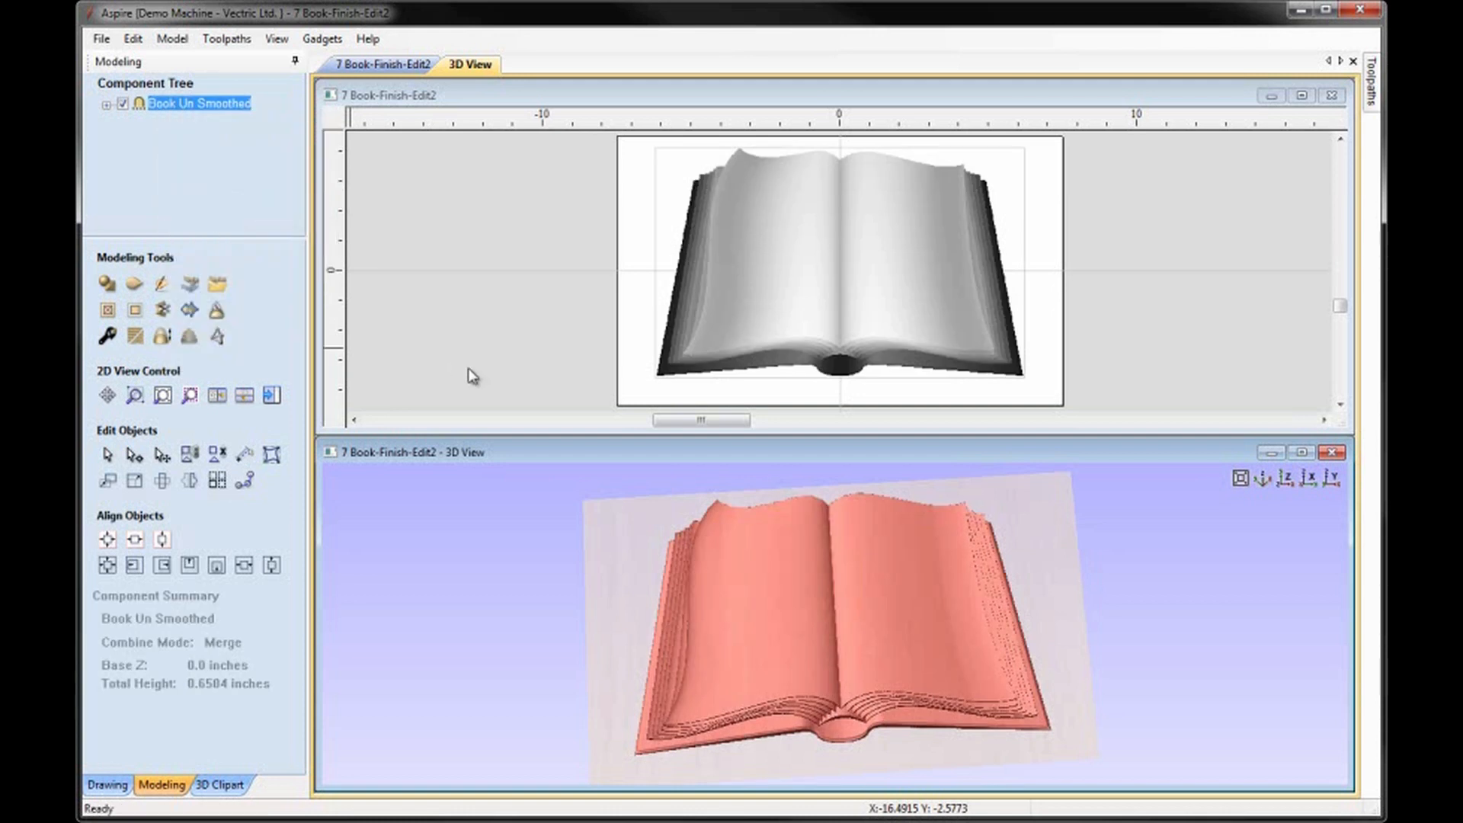
left_click(649, 311)
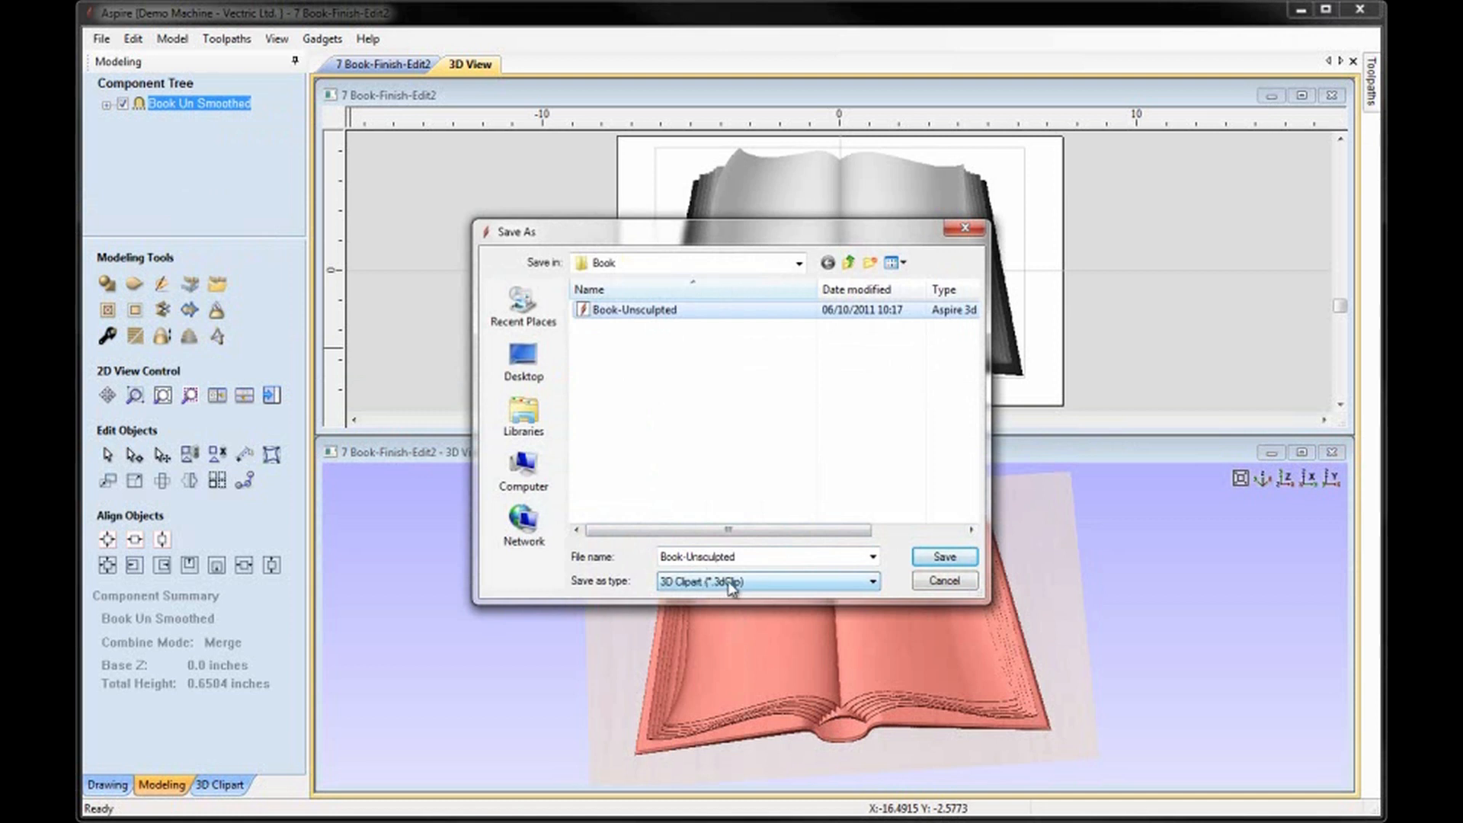
left_click(942, 558)
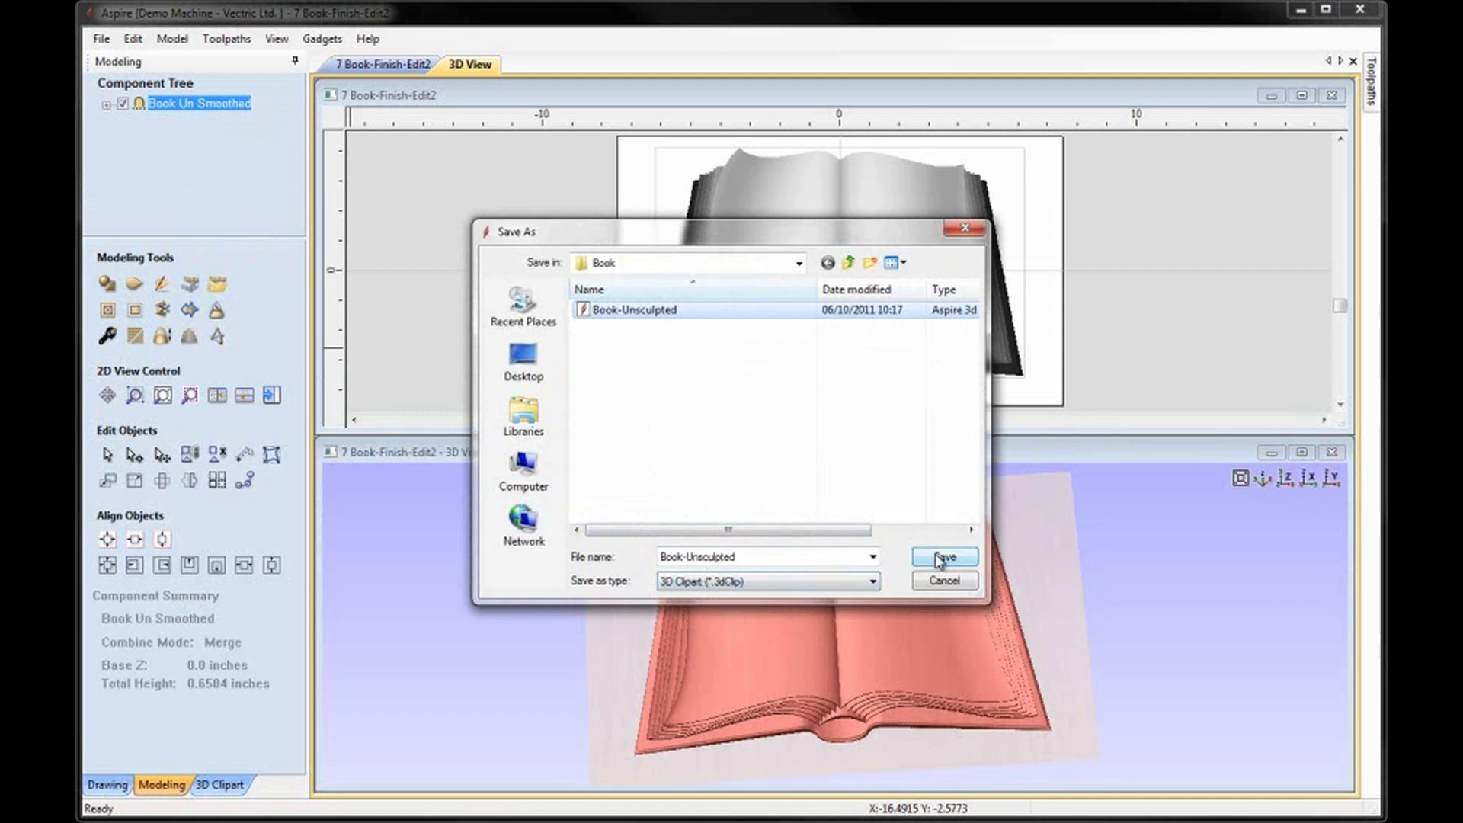
left_click(578, 344)
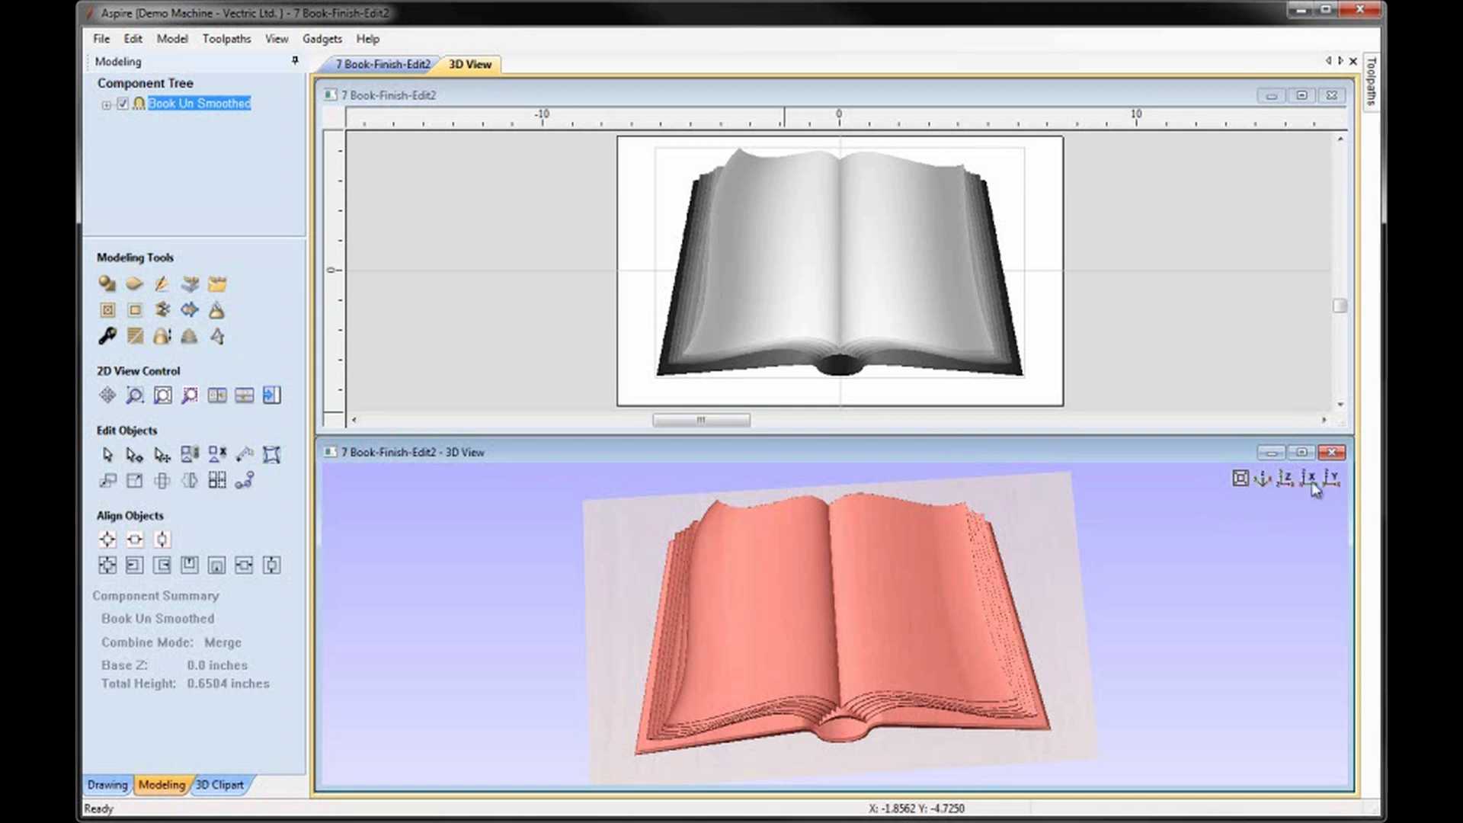
Bake the Book Un Smoothed group and smooth it at about 40 percent of the smoothing range, with transparency preserved.
left_click(1288, 480)
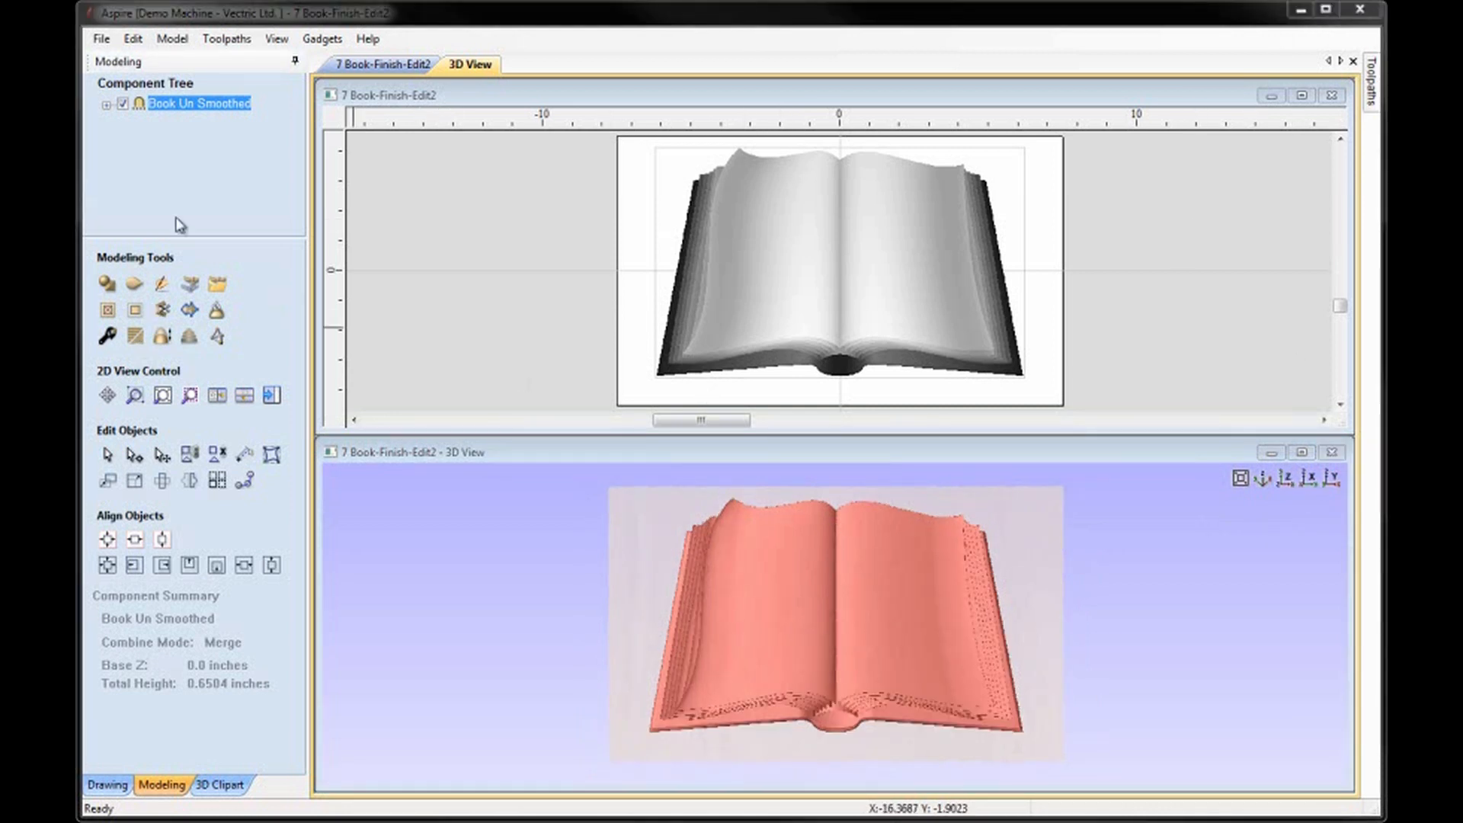
left_click(137, 339)
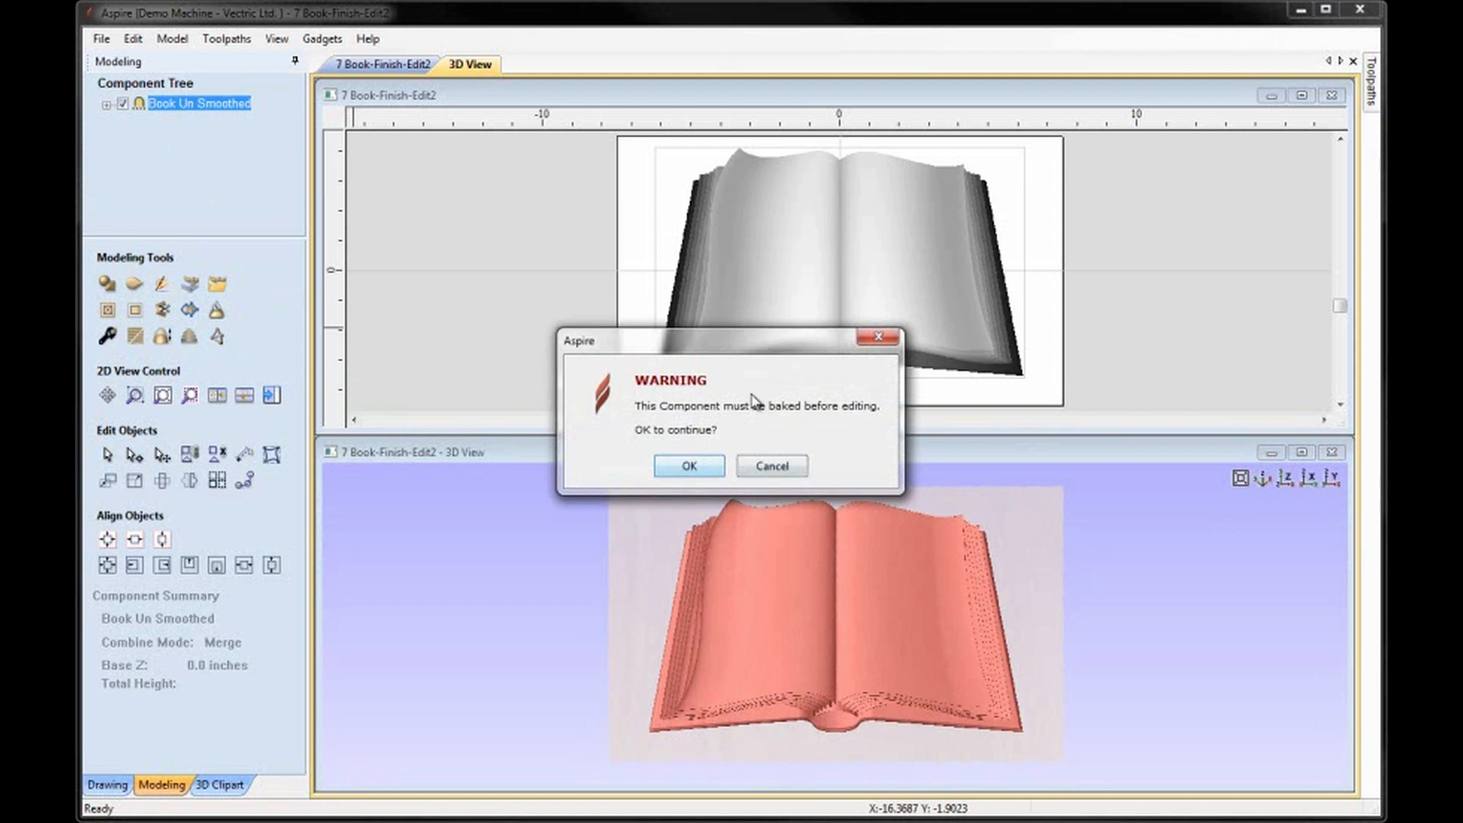
left_click(688, 470)
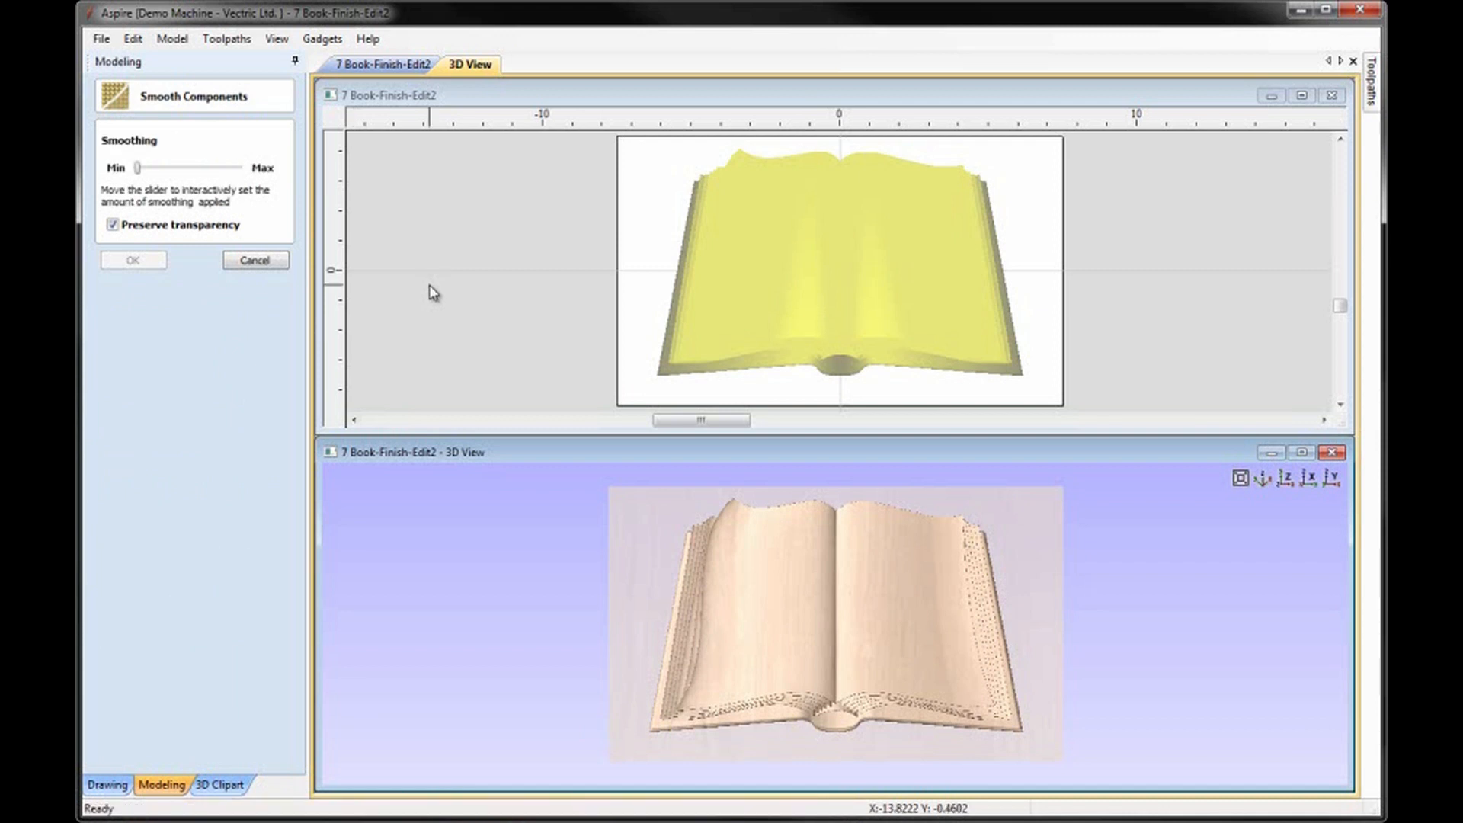
left_click_drag(137, 169, 183, 174)
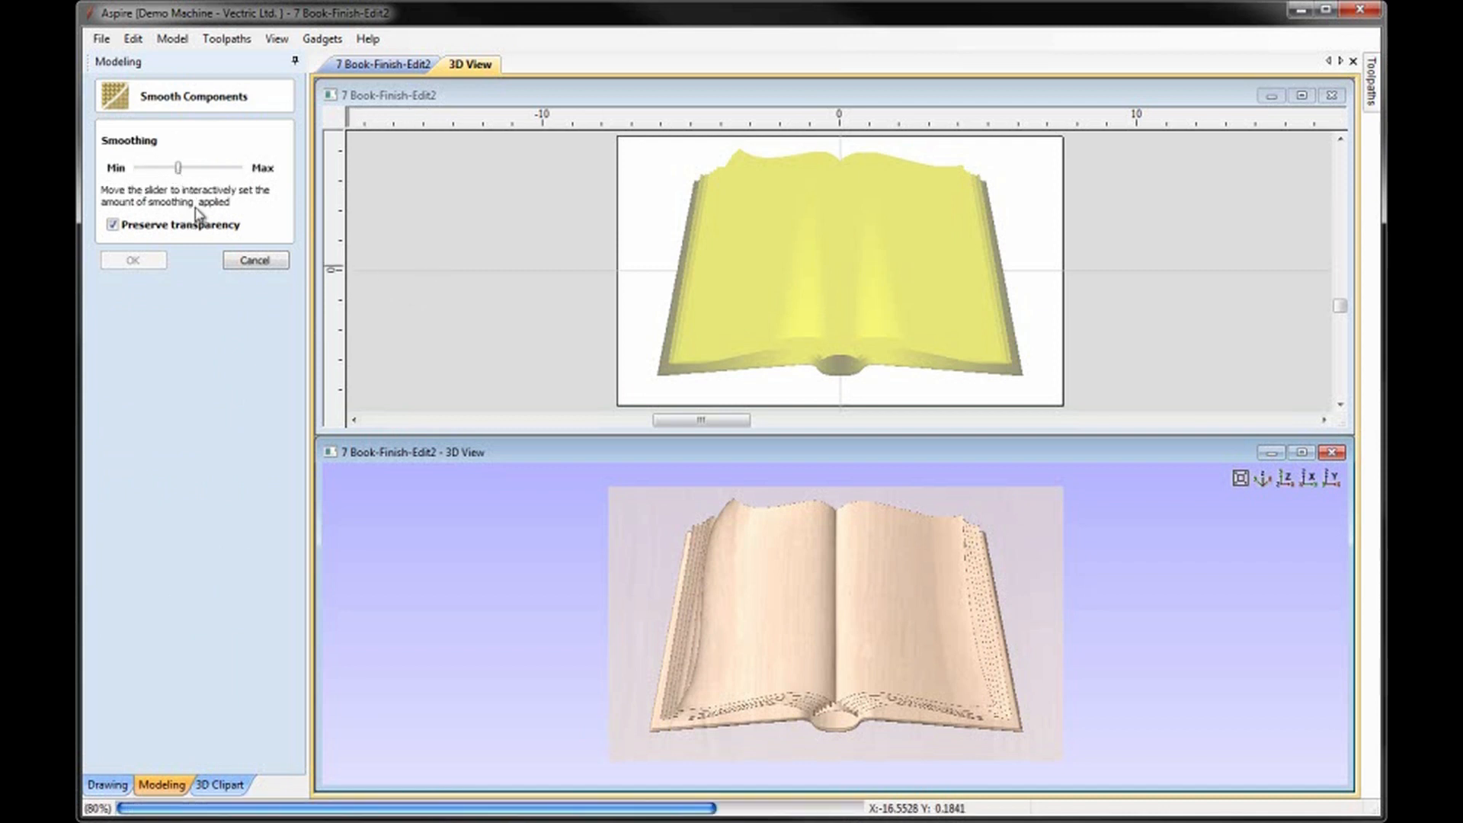
left_click_drag(875, 732, 813, 744)
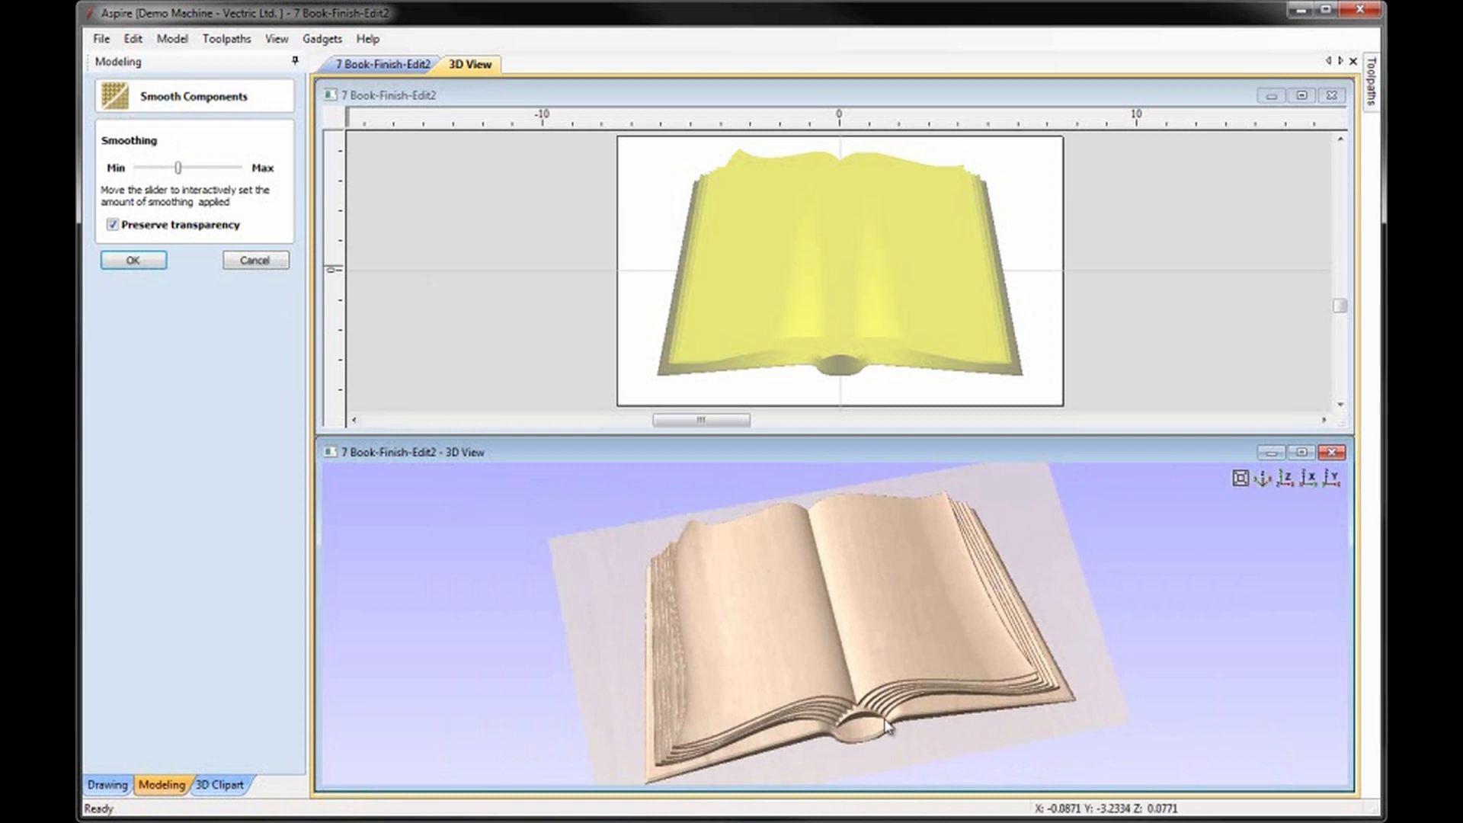
left_click(134, 260)
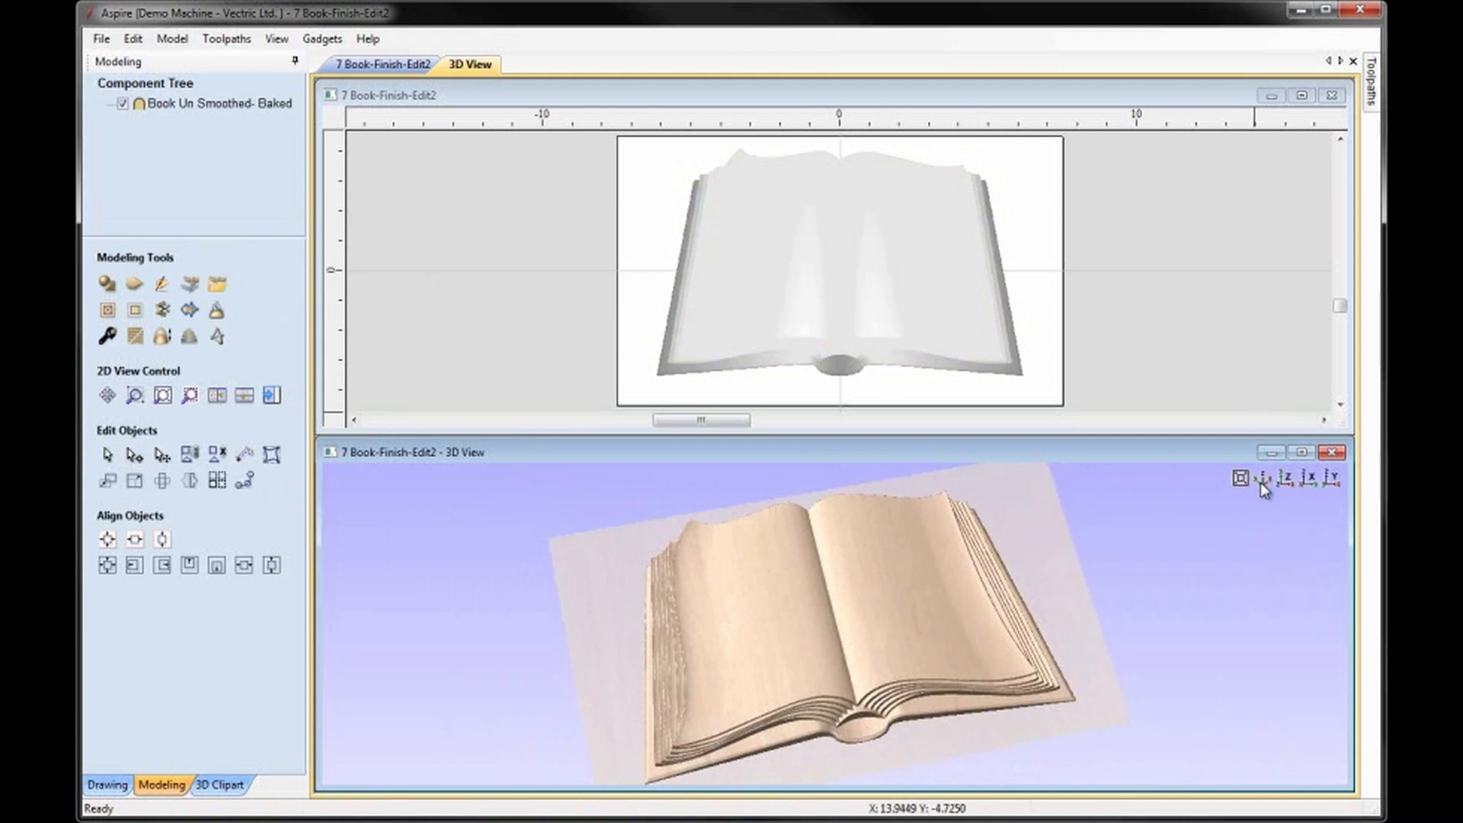
Save the smoothed model as 8 Book Complete, replacing the existing file in the Book folder.
left_click(1285, 478)
left_click(1210, 320)
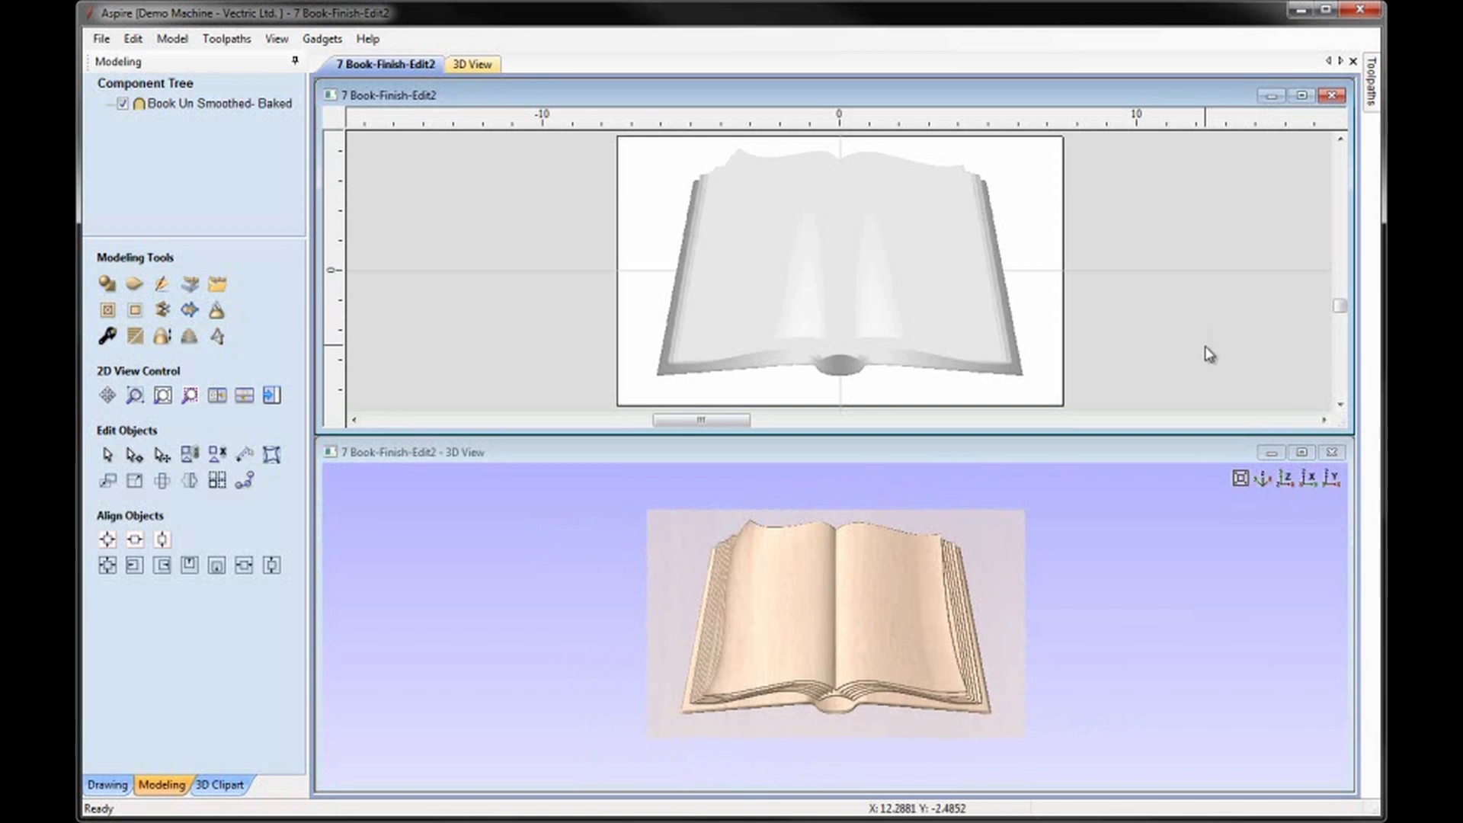
left_click(101, 39)
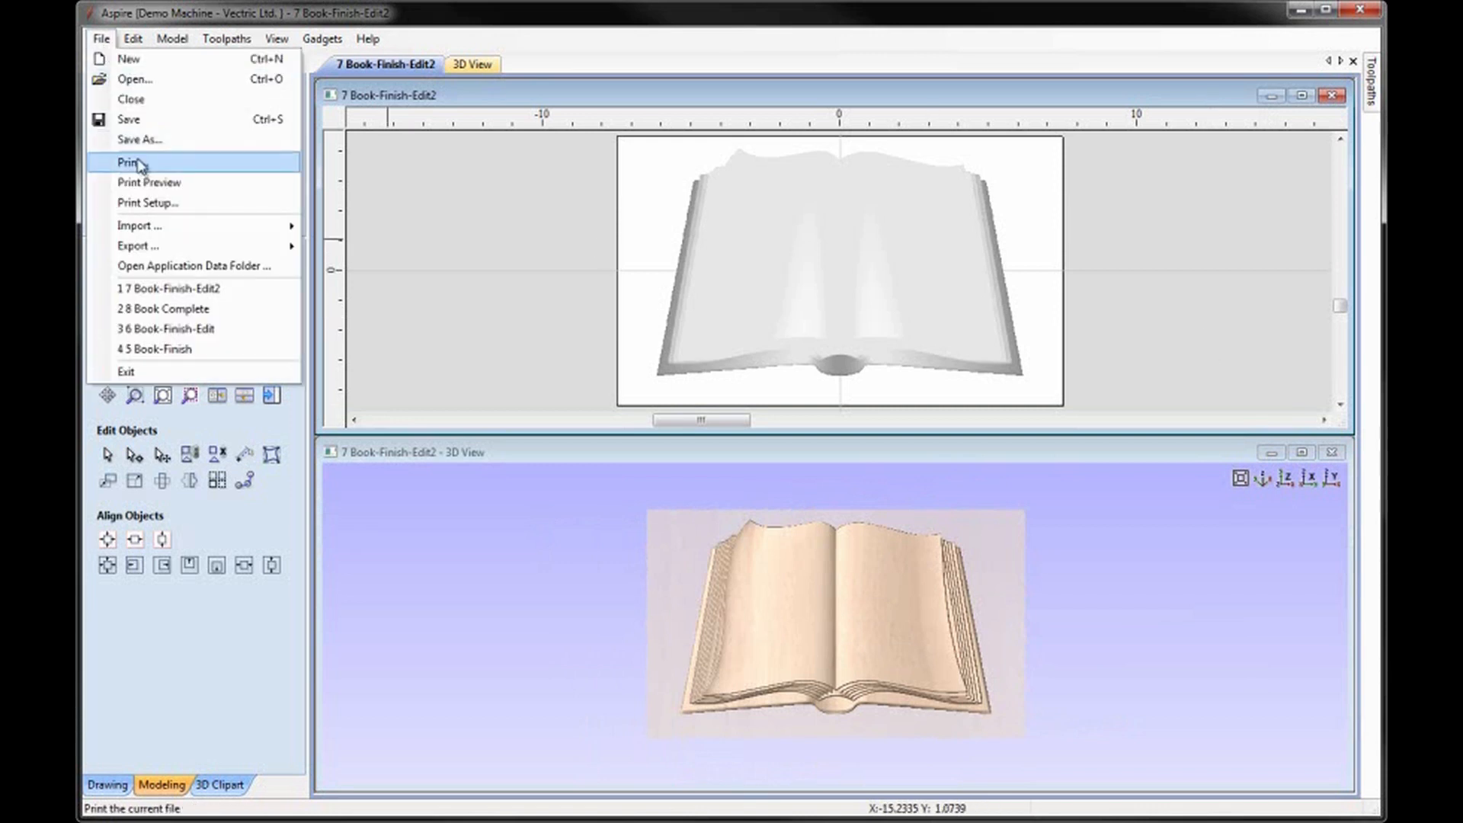
left_click(122, 140)
left_click(644, 432)
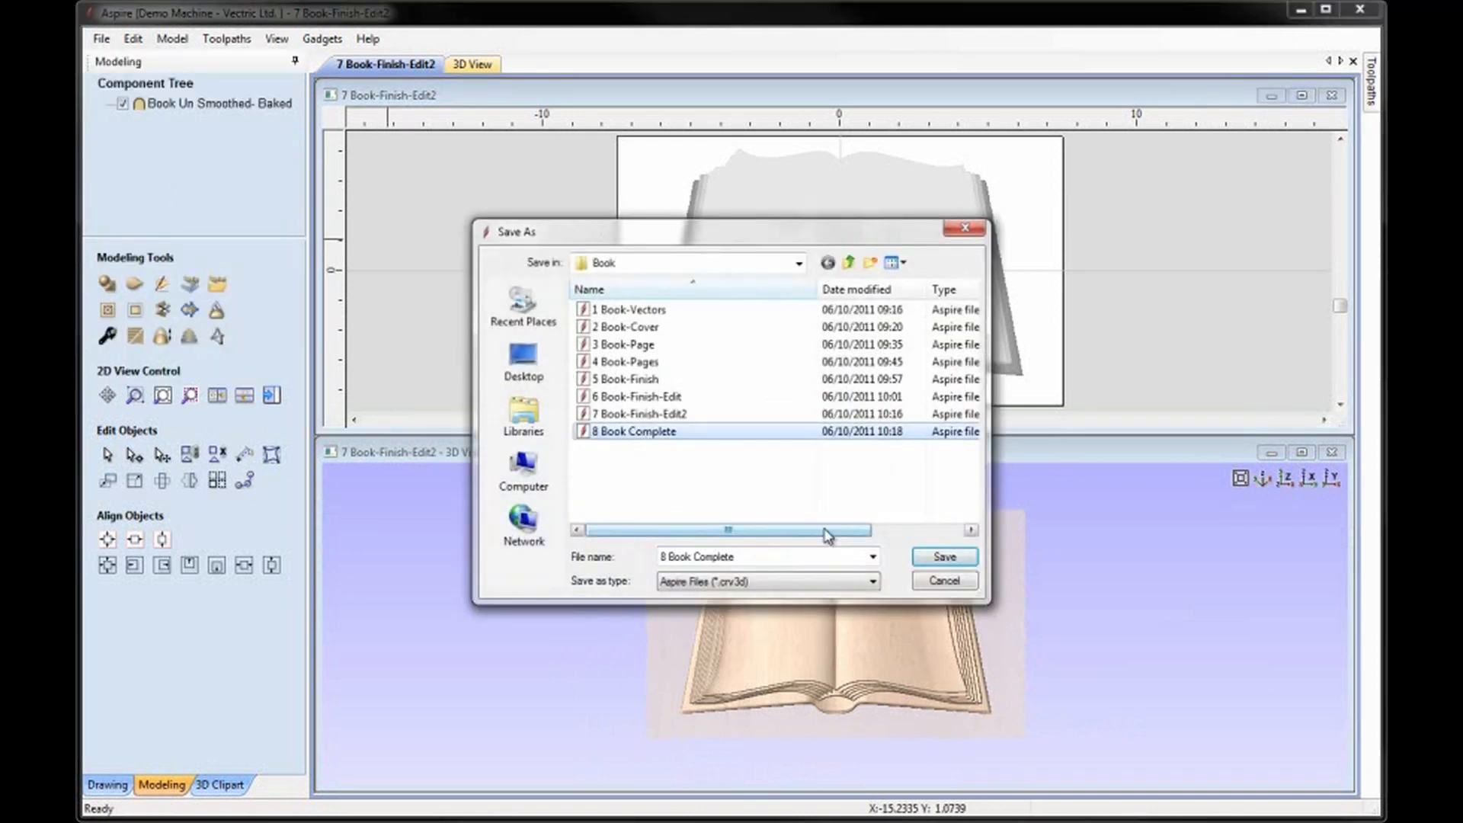
left_click(943, 558)
left_click(567, 340)
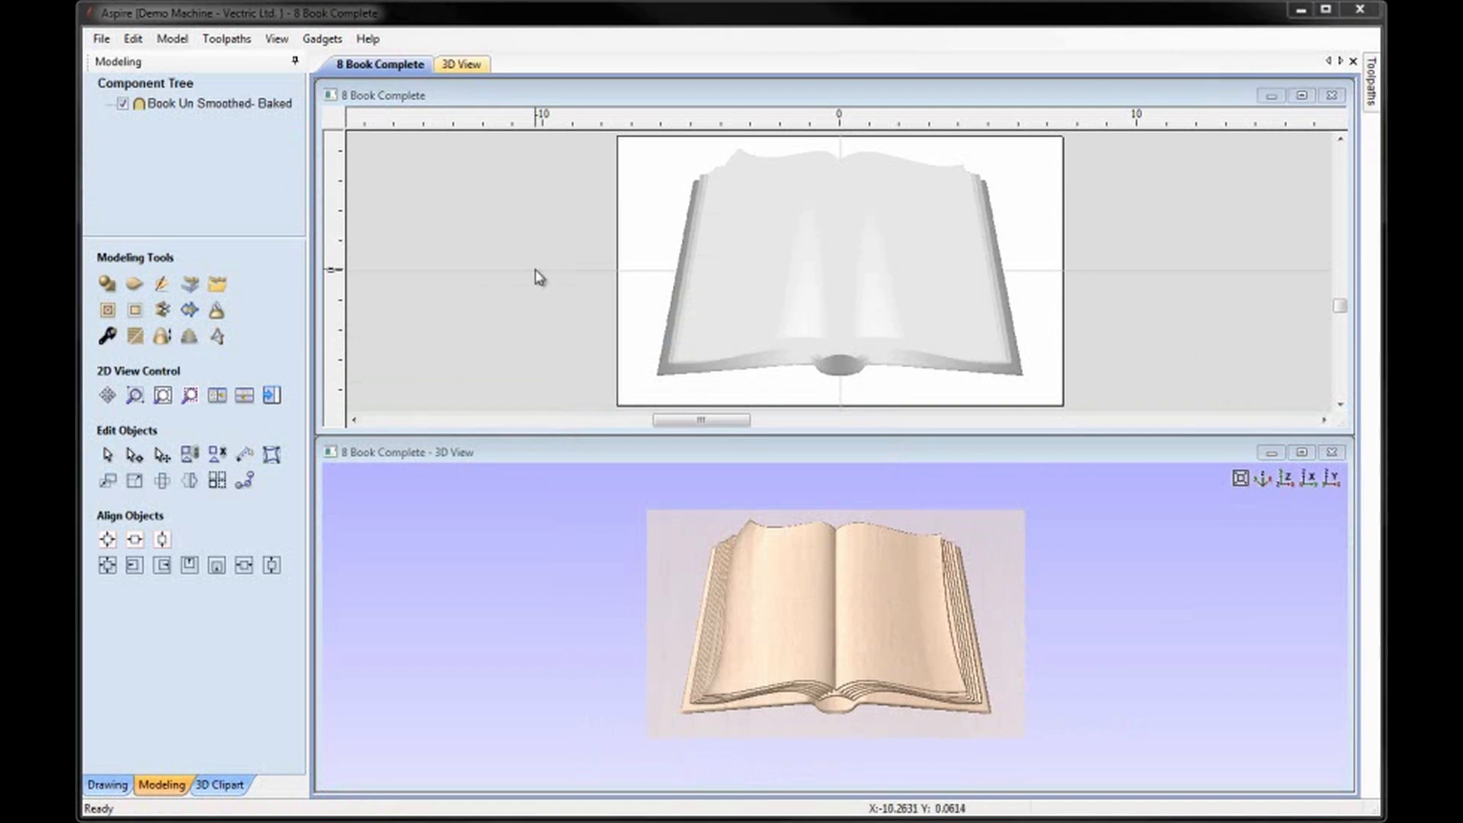
Resize the baked book component to 14 inches wide, anchored at its centre with width and height linked.
left_click(156, 104)
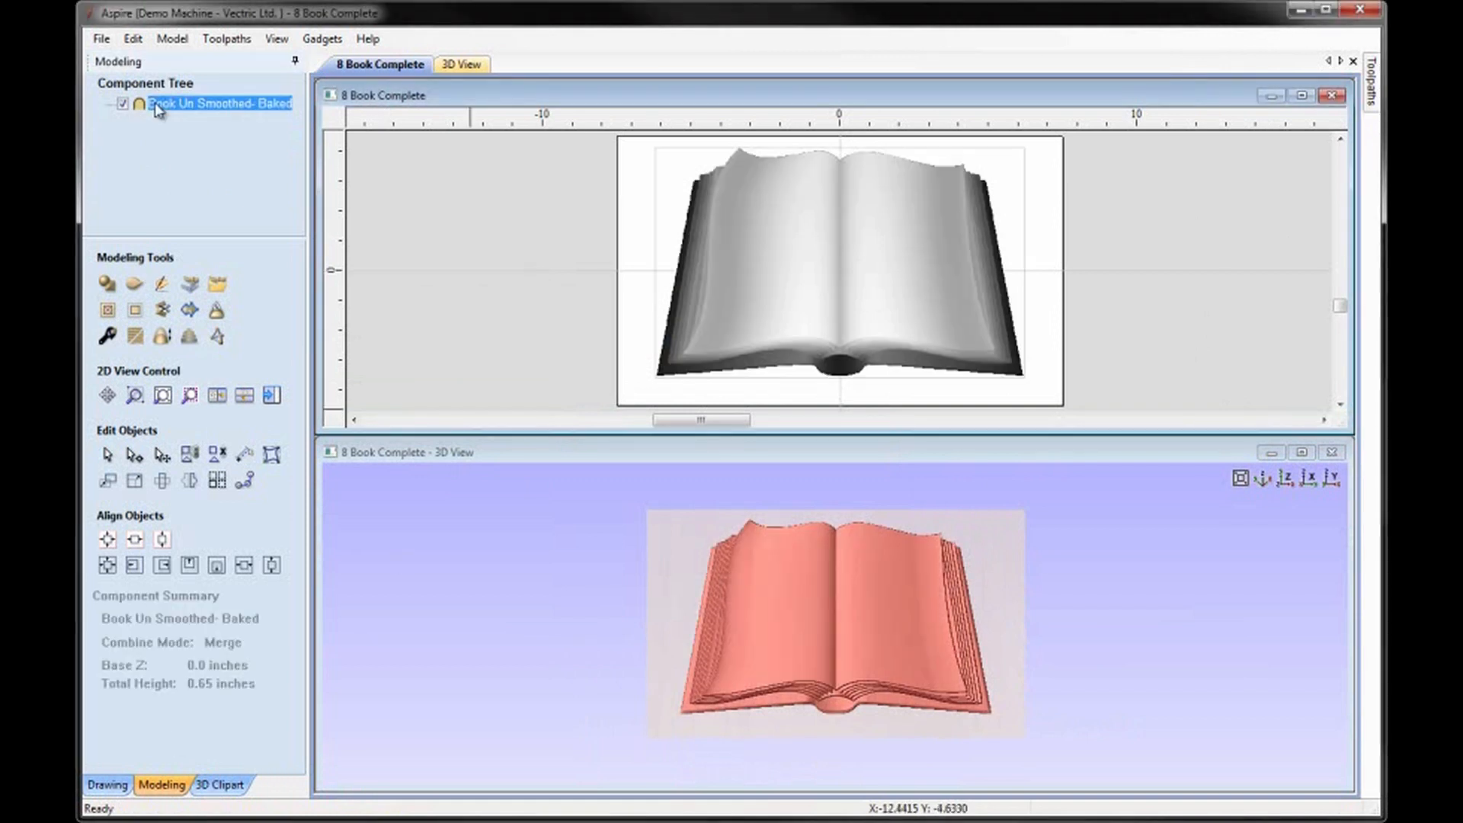
left_click(108, 337)
left_click(134, 480)
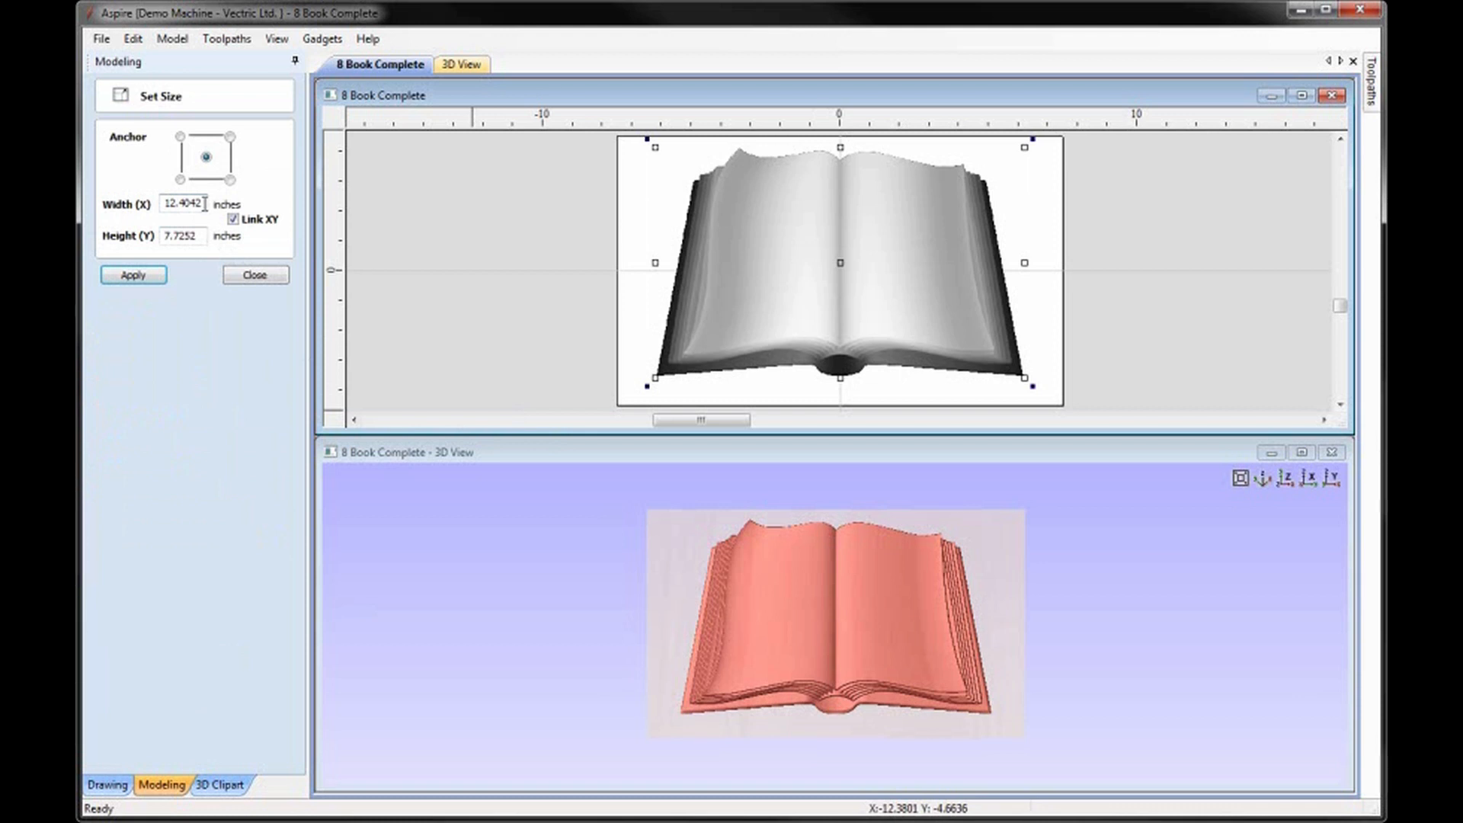
left_click_drag(199, 204, 158, 206)
type("14")
left_click(161, 276)
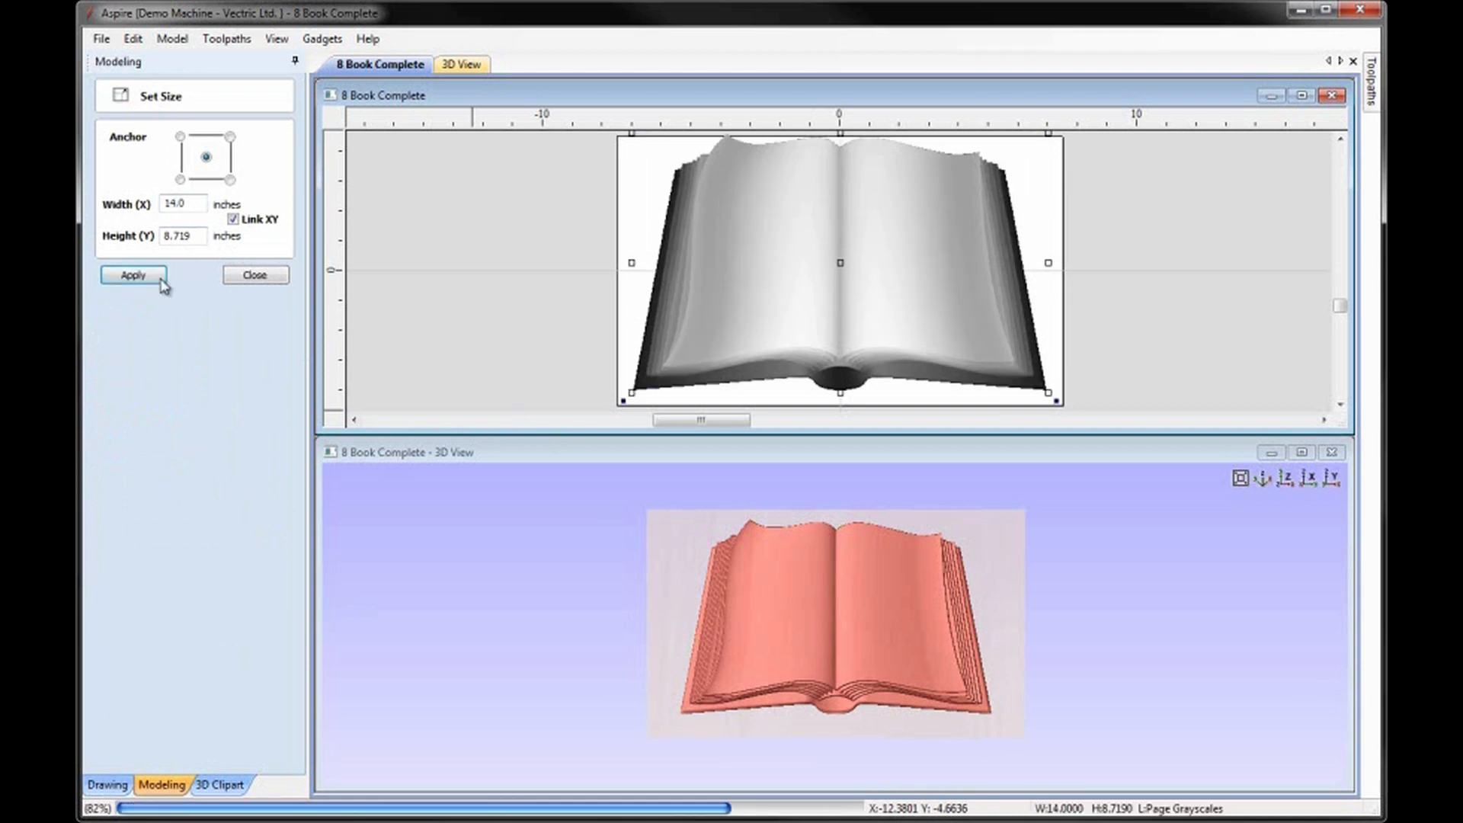
left_click(256, 276)
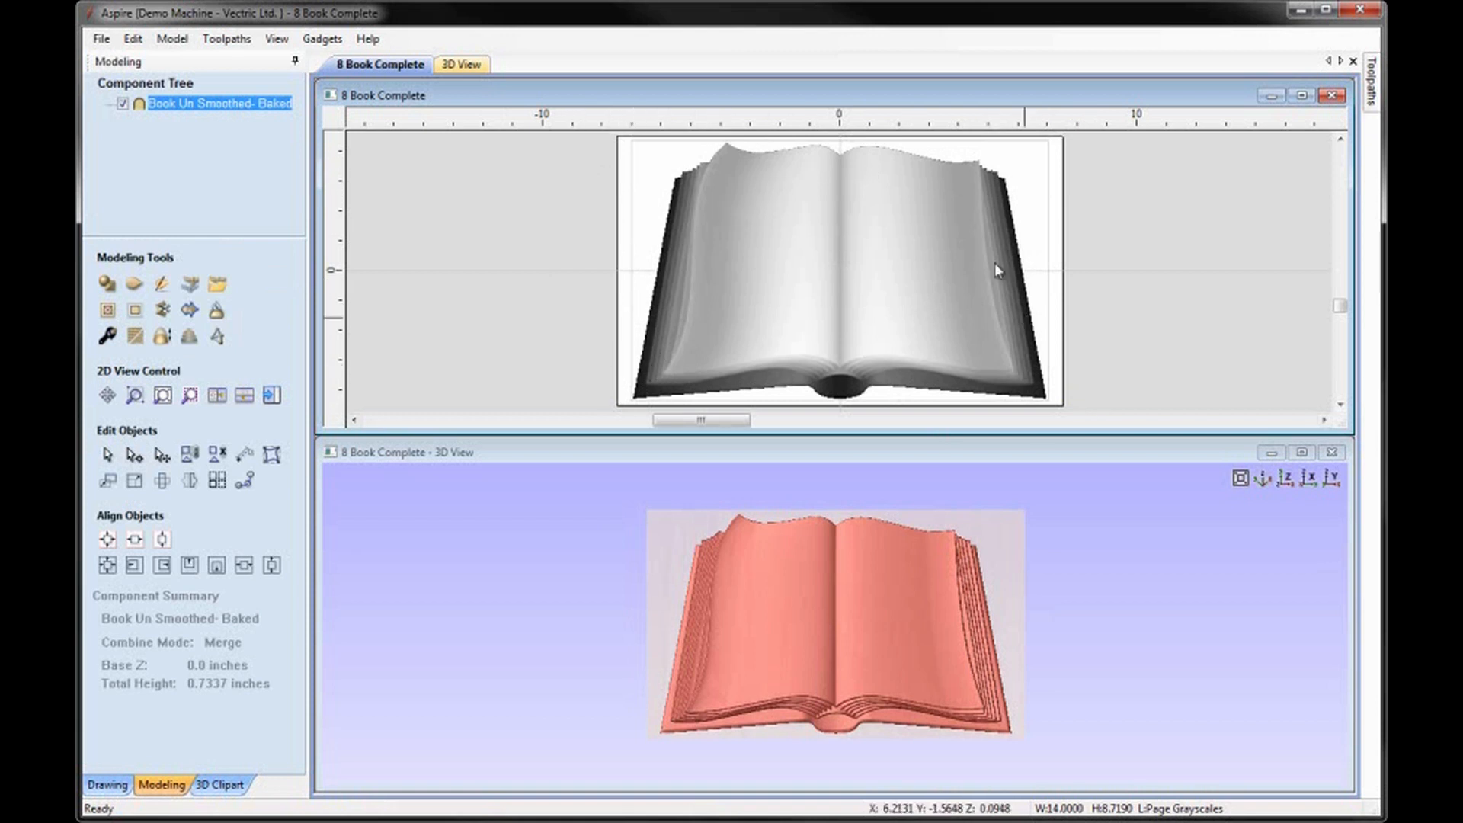
Set the job size to 16 inches wide by 10 inches high.
left_click(111, 787)
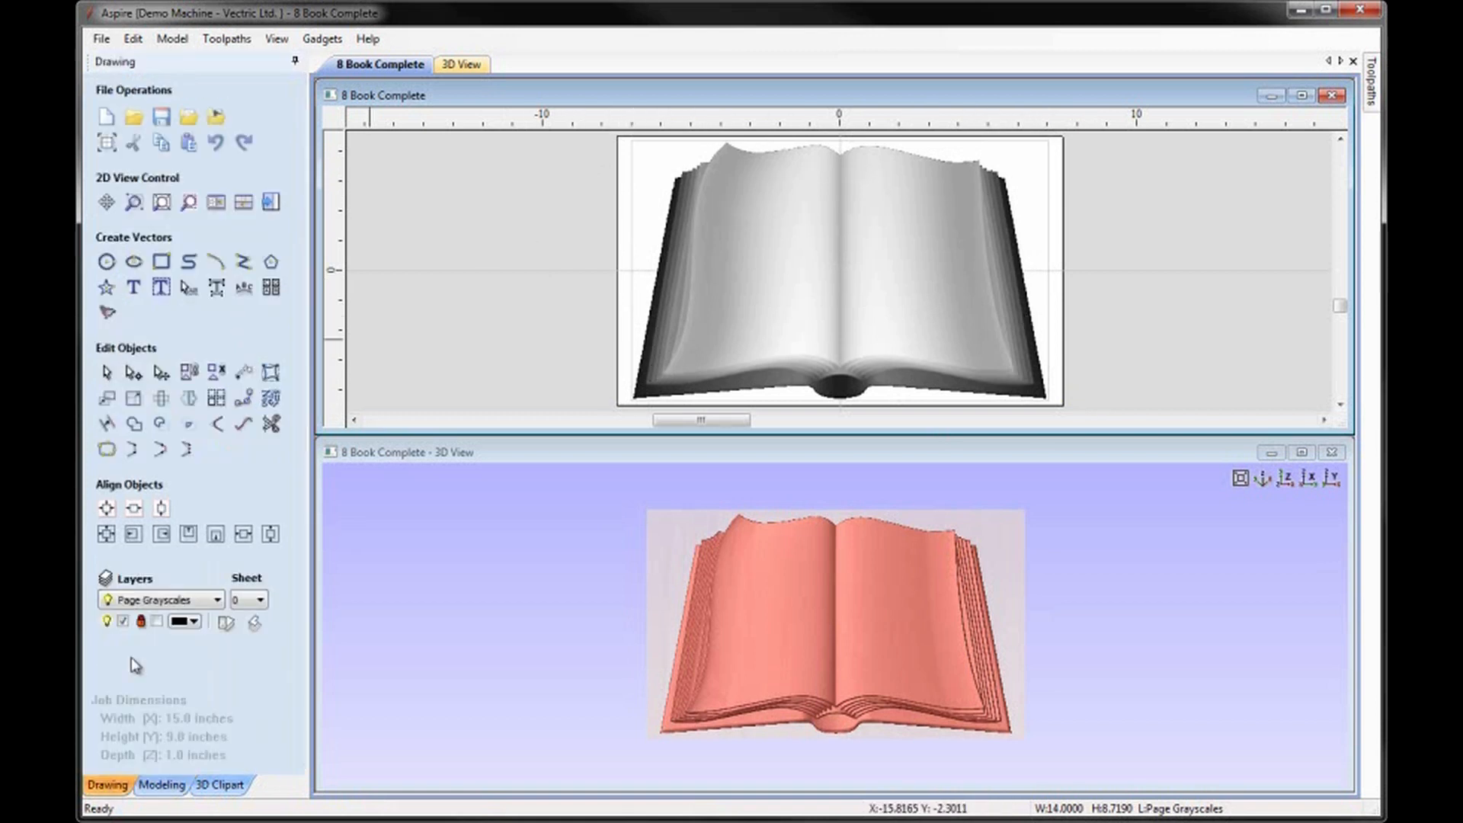
left_click(107, 143)
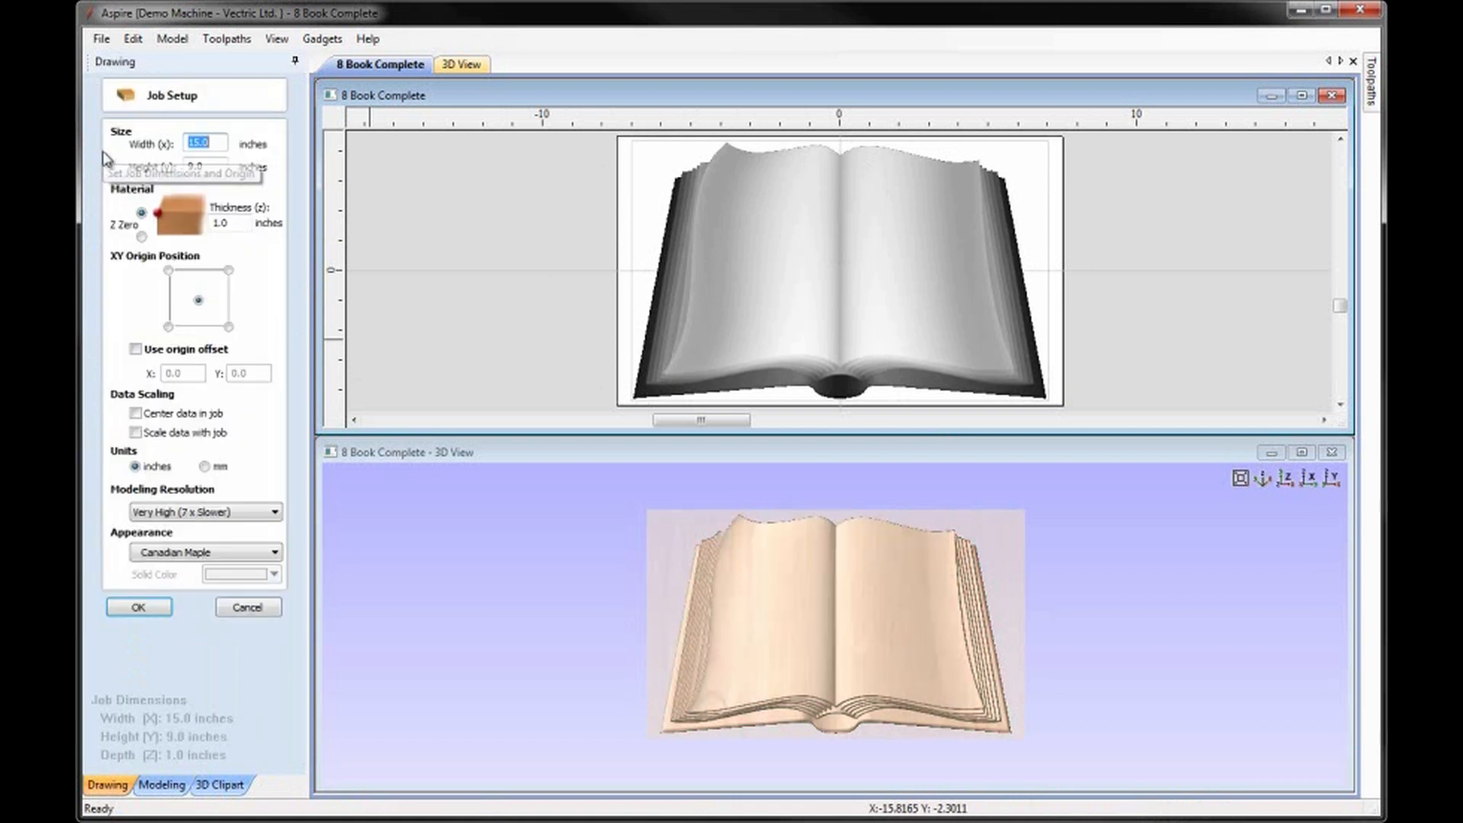
type("16")
key("Tab")
type("10")
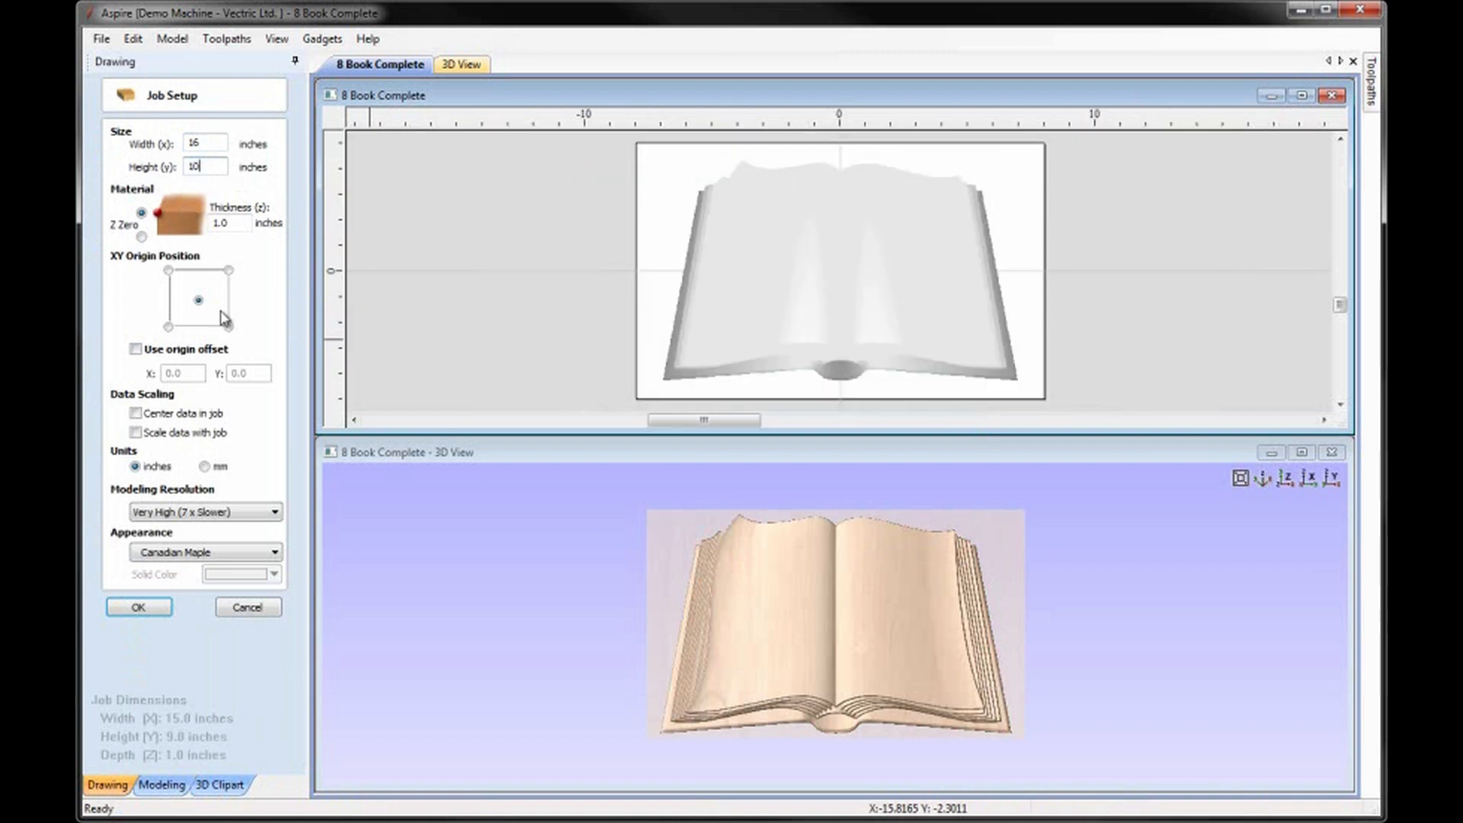
Place the job's XY origin at the lower-left corner of the material and center the data in the job.
left_click(168, 327)
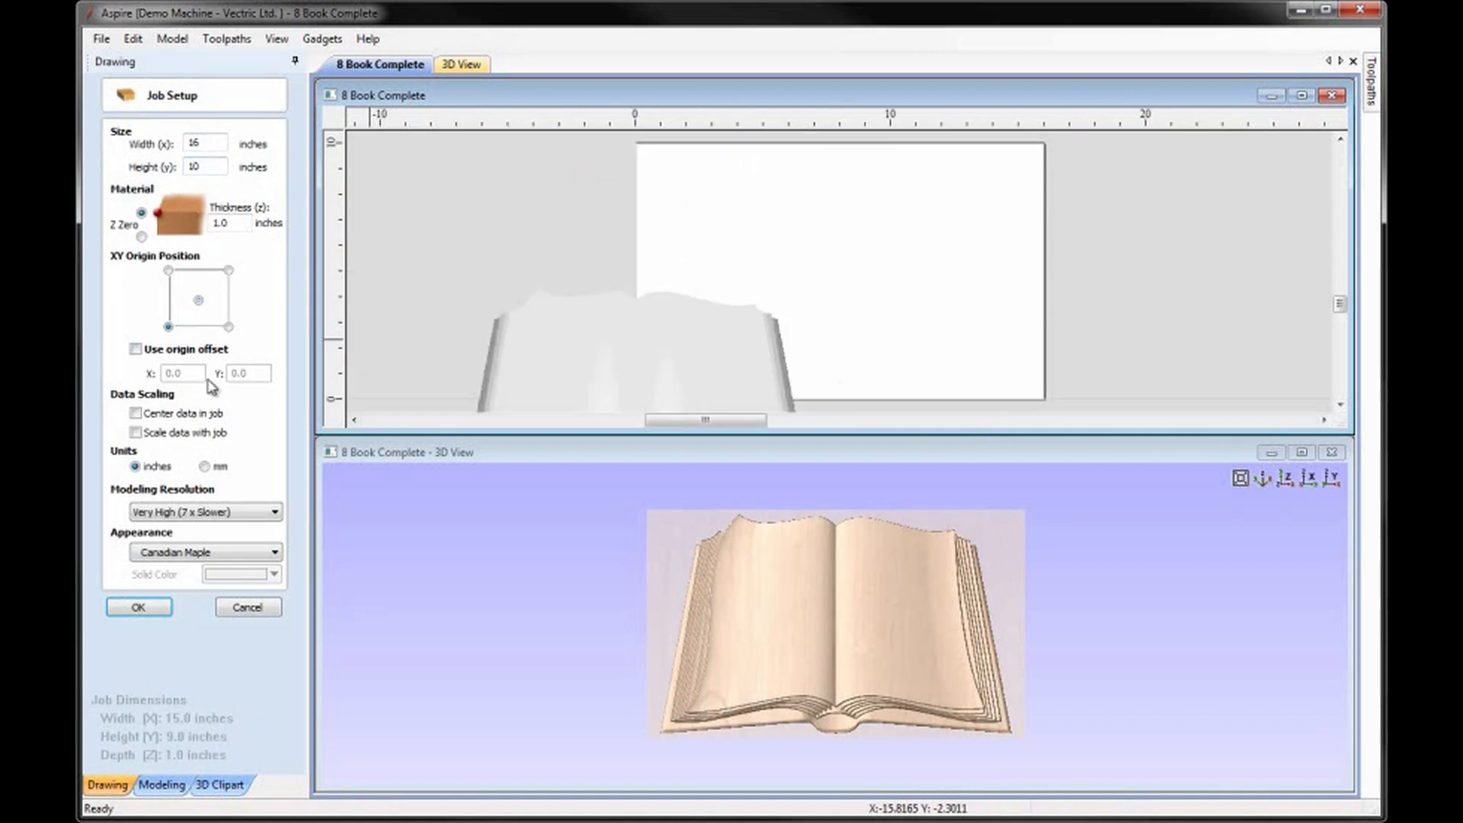
left_click(136, 413)
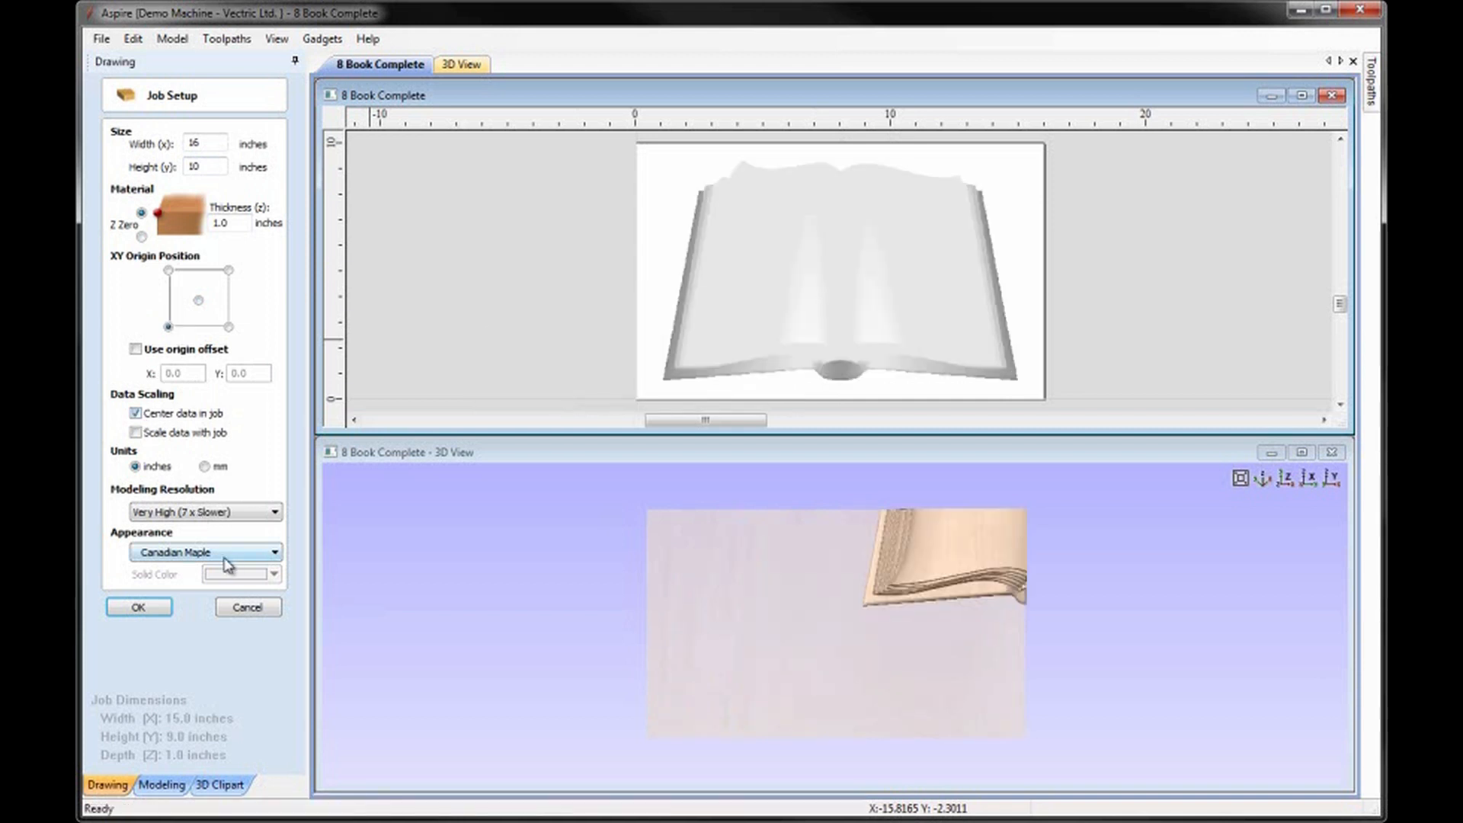
left_click(139, 608)
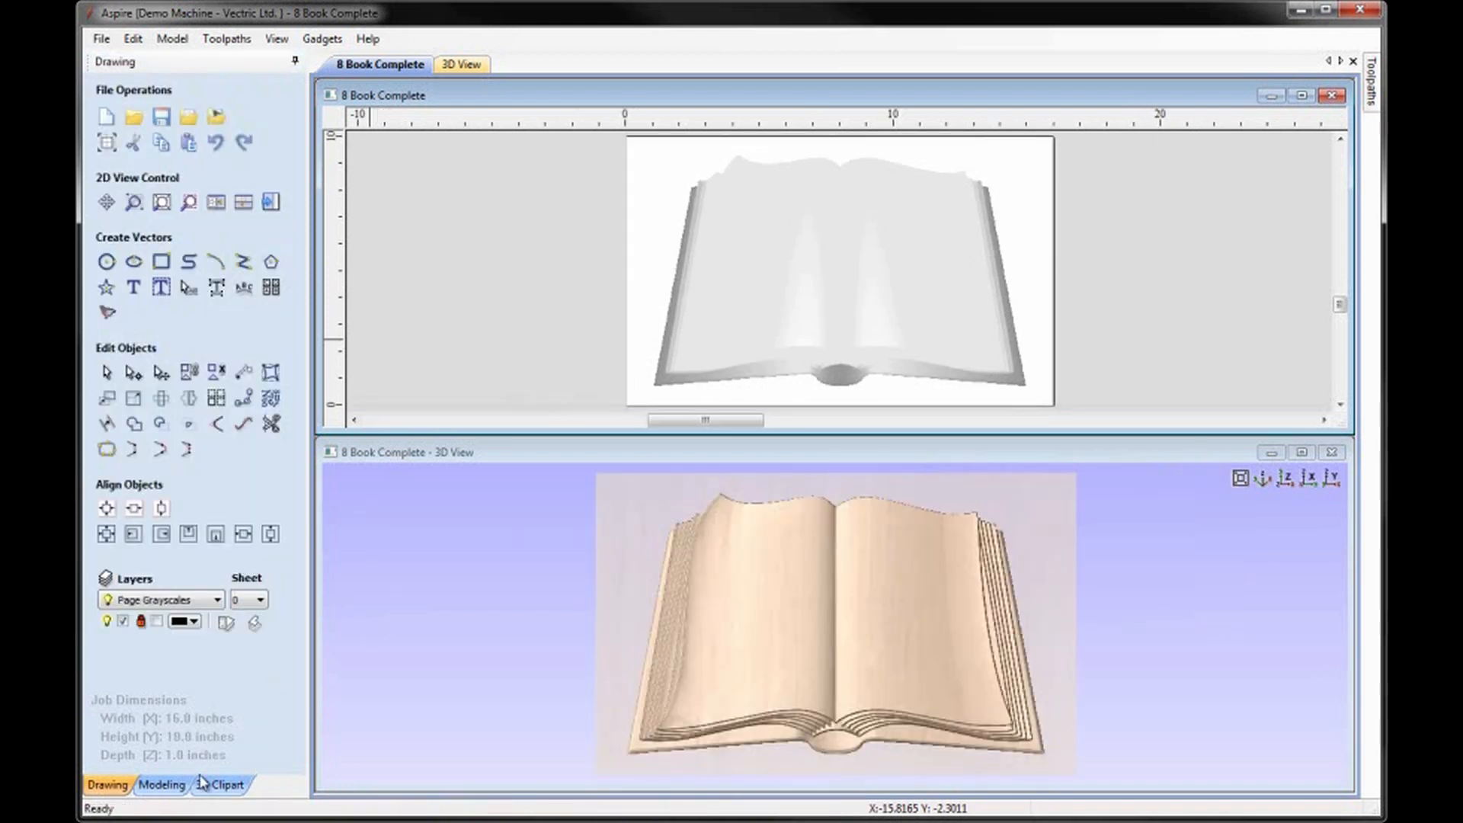
Check the baked book component's properties and create a vector boundary around its outline.
left_click(164, 785)
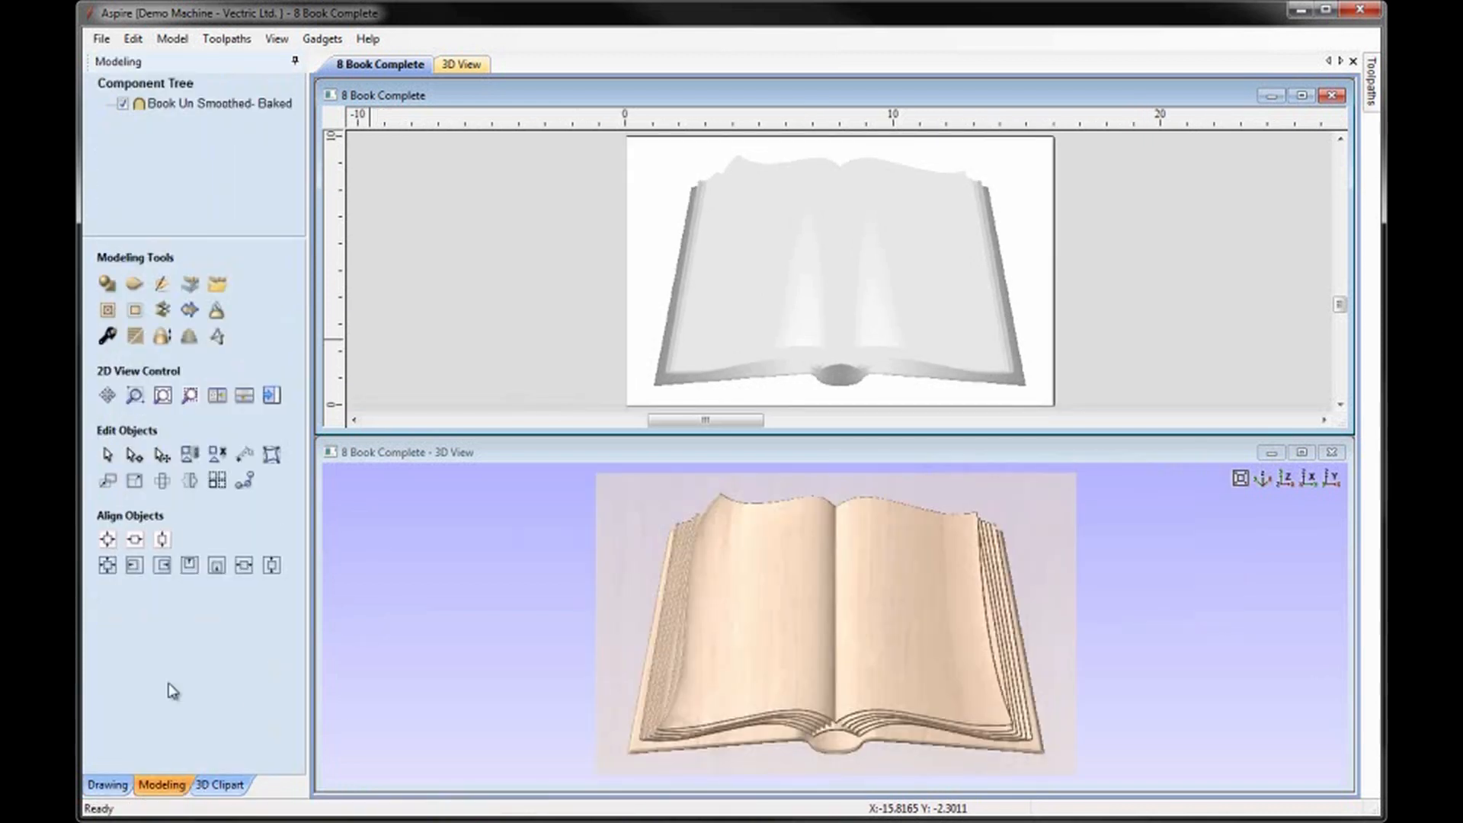
left_click(922, 343)
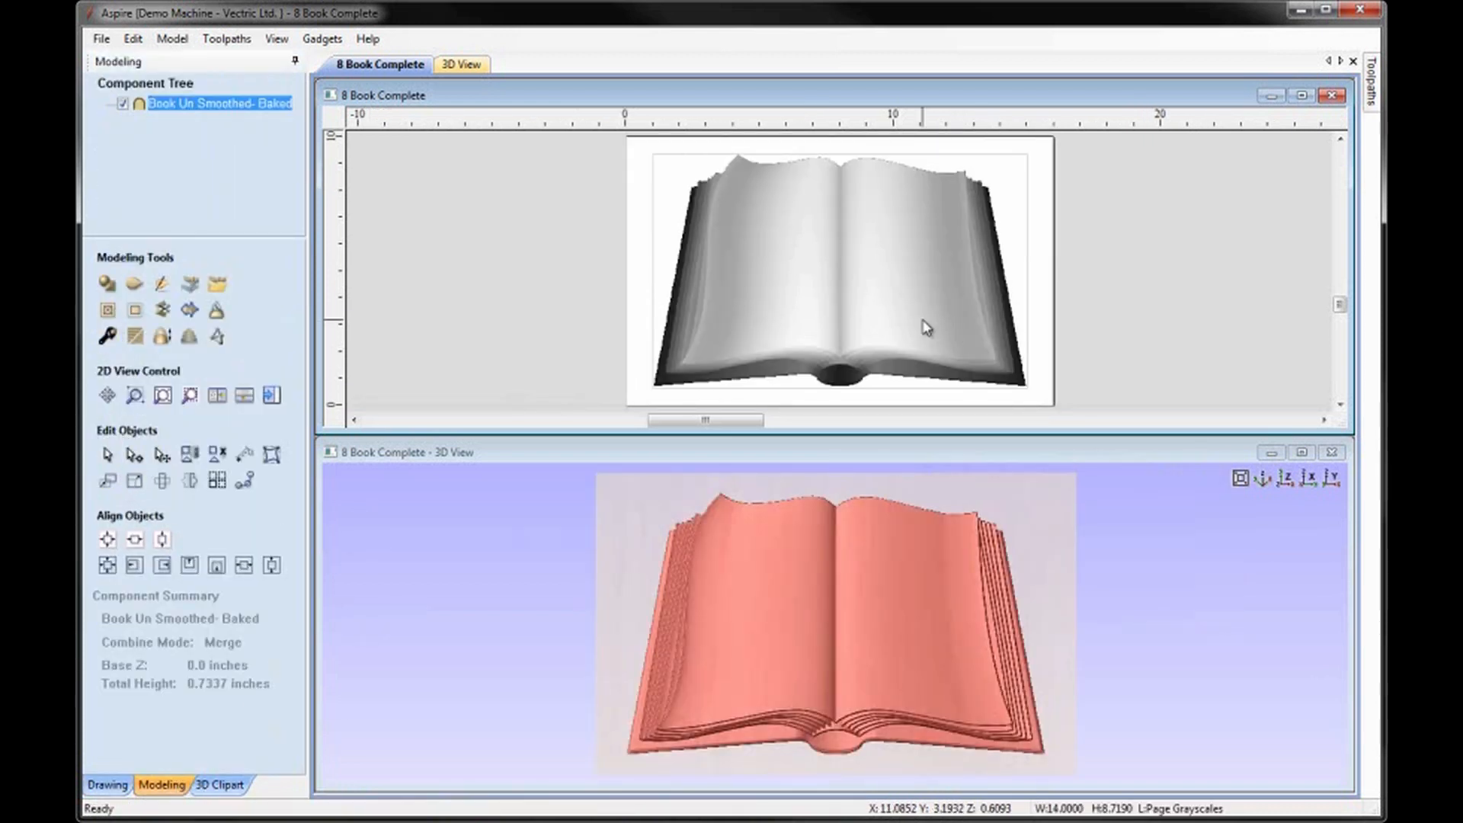
left_click(107, 336)
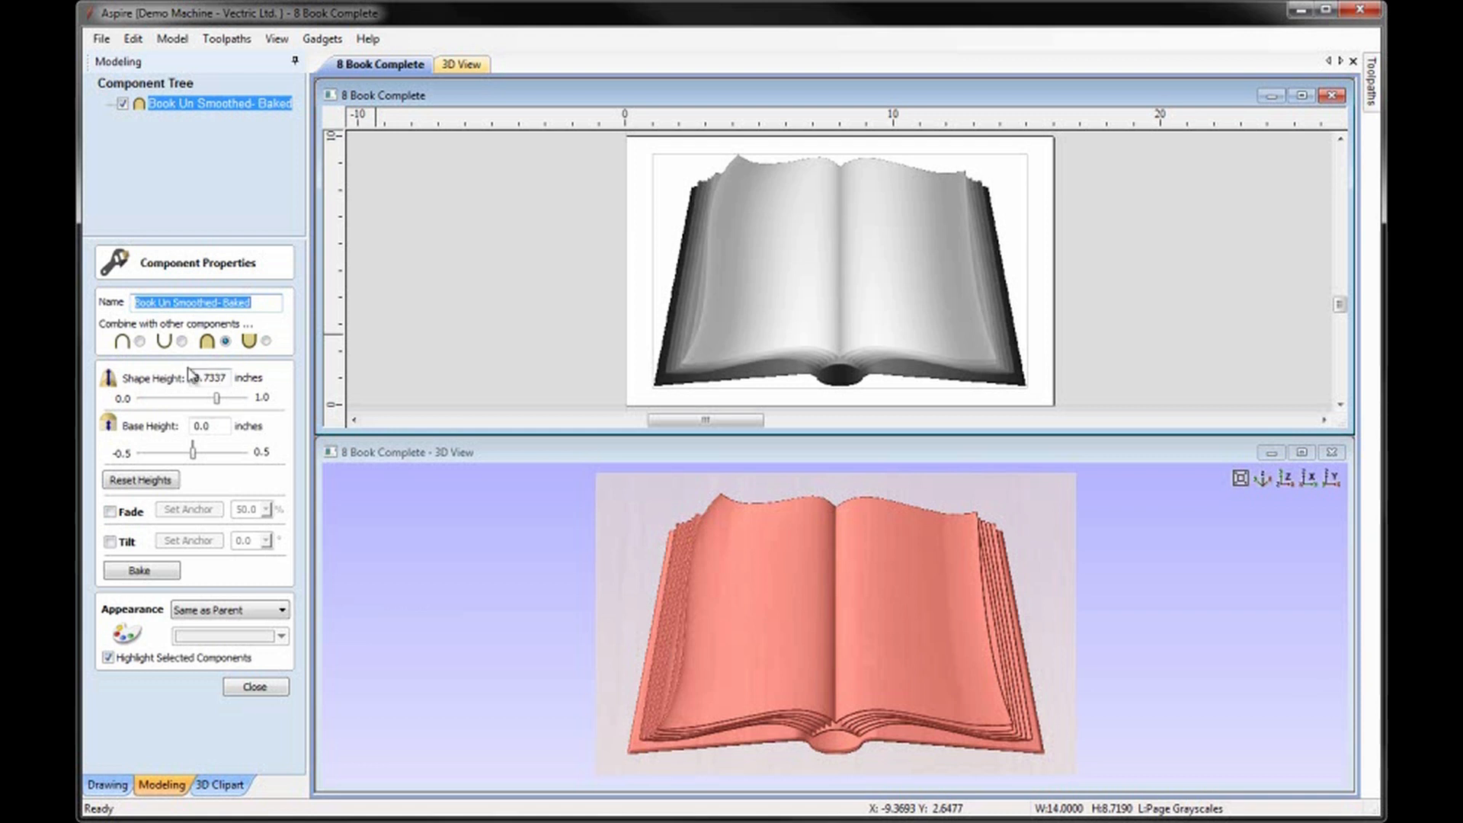
left_click(255, 688)
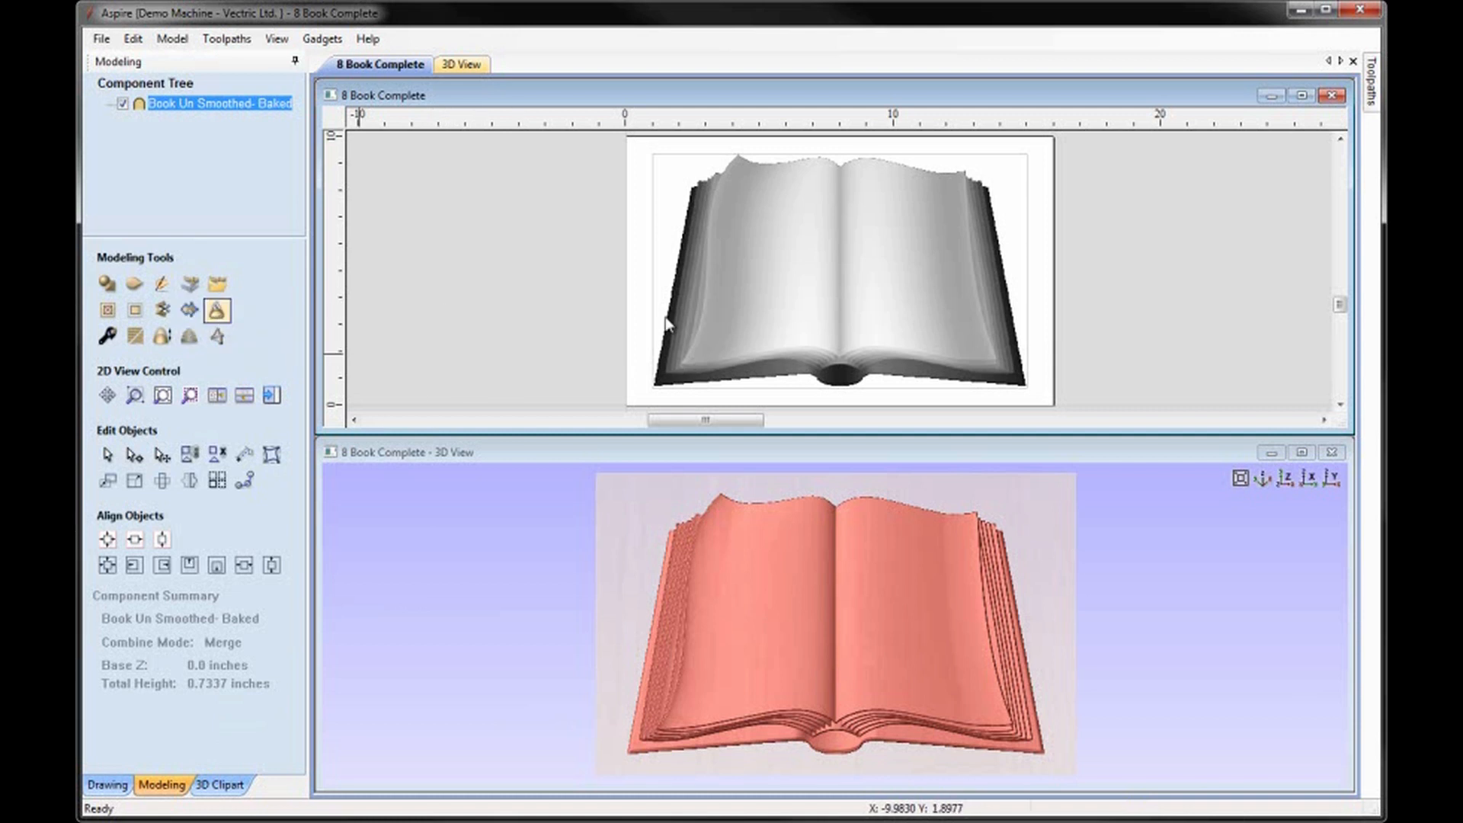
left_click(210, 330)
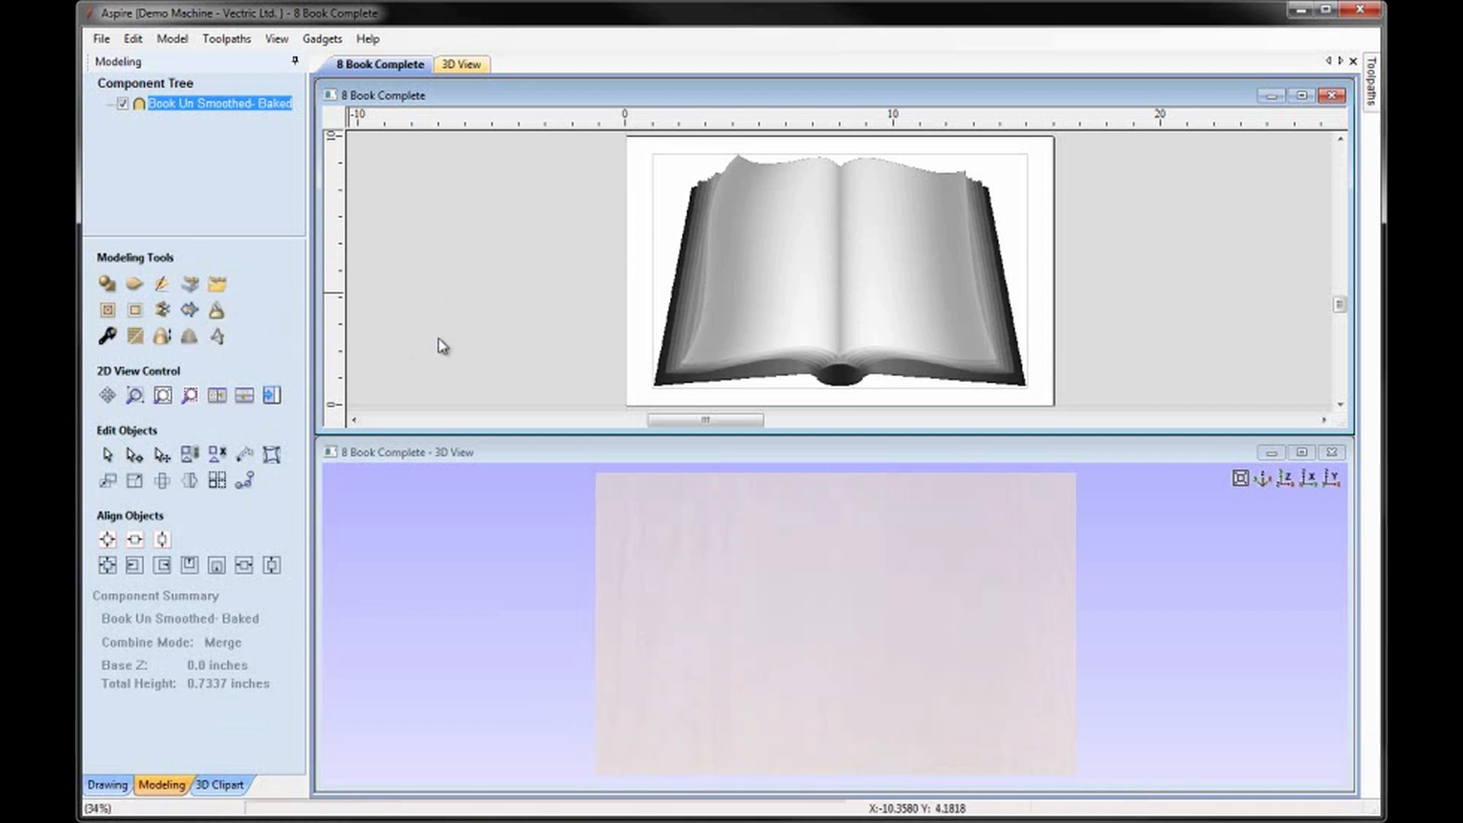
left_click(487, 348)
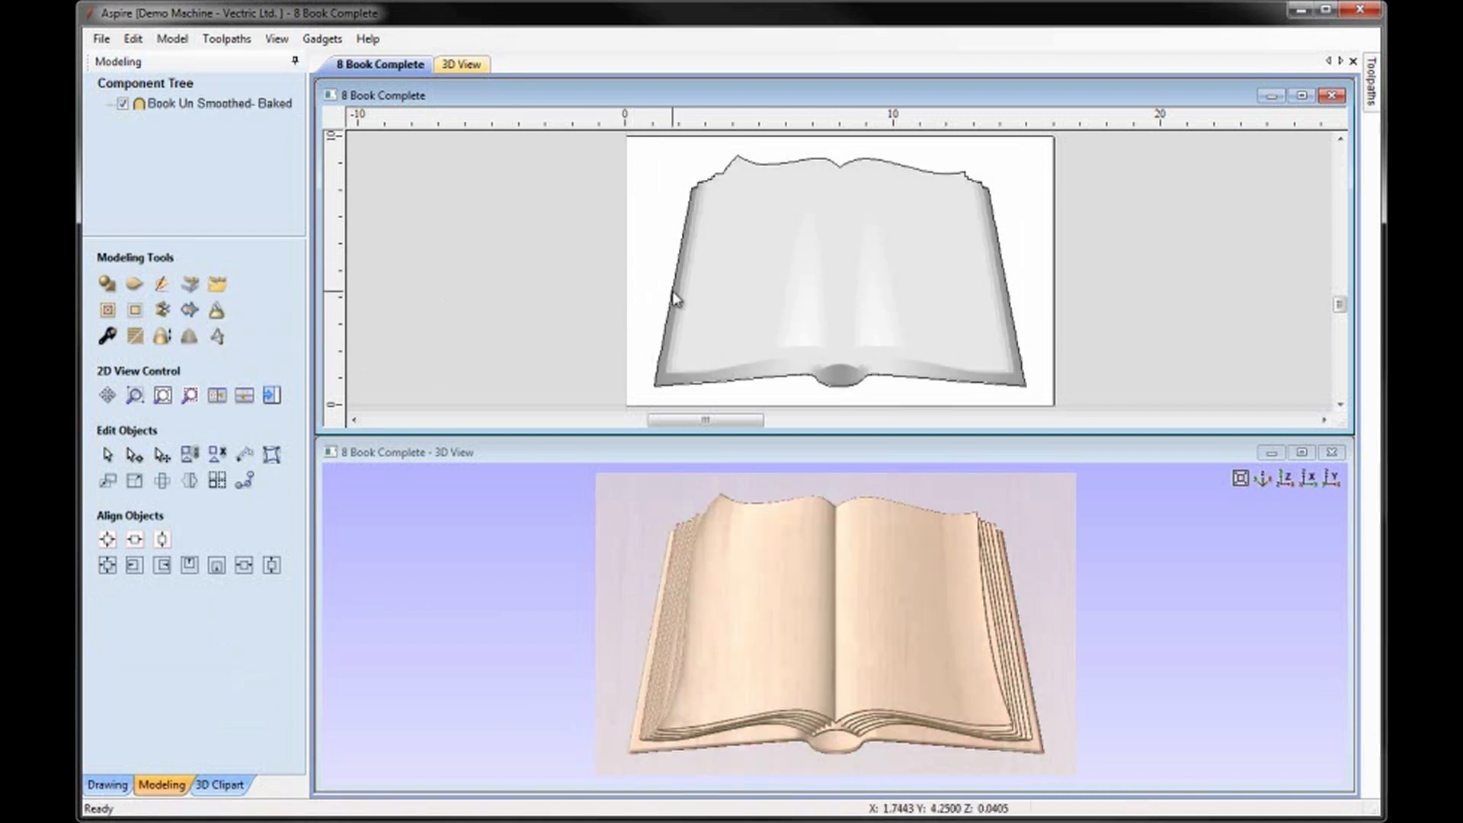
left_click(674, 301)
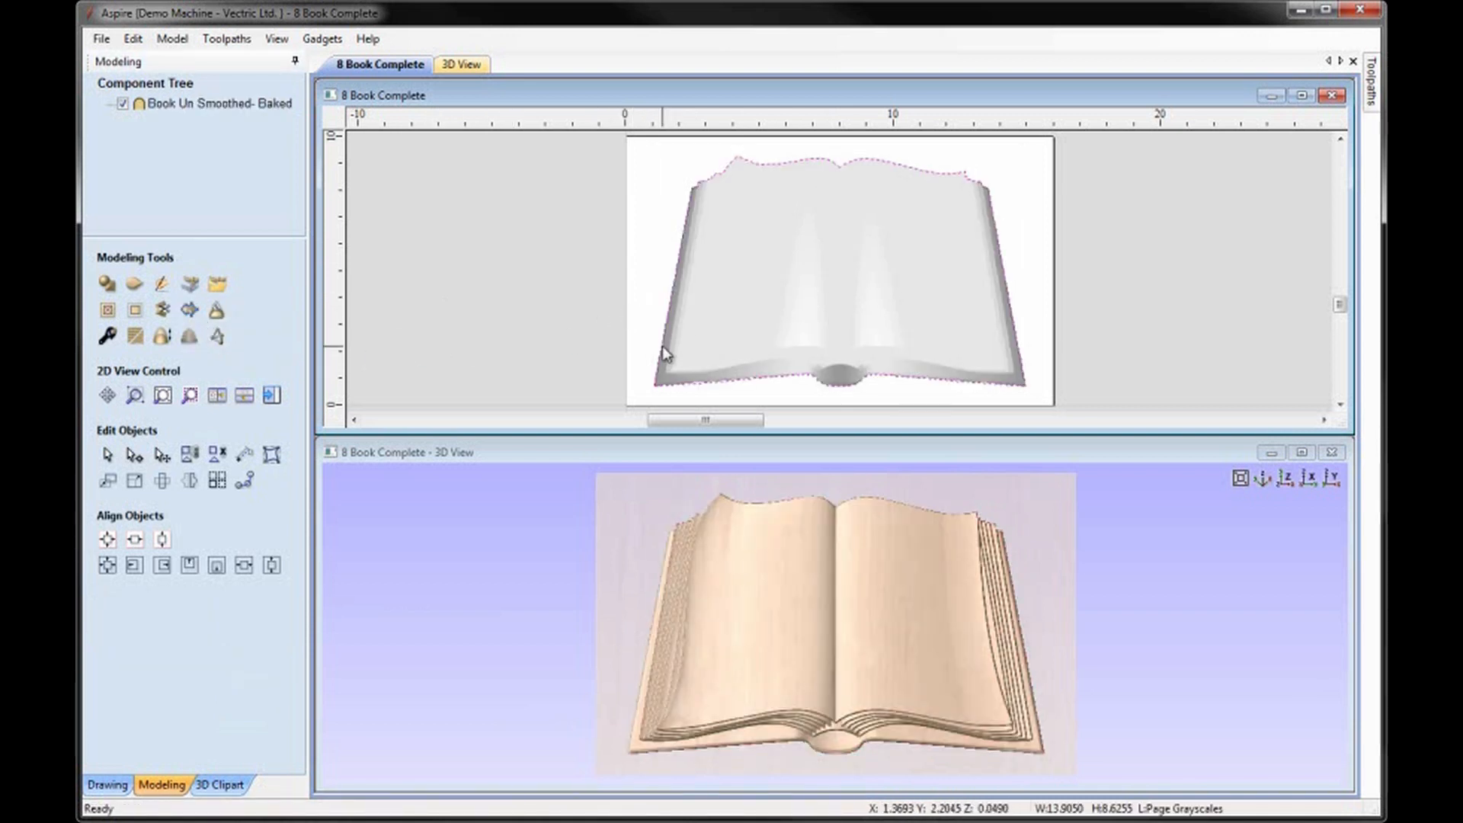
left_click(1173, 250)
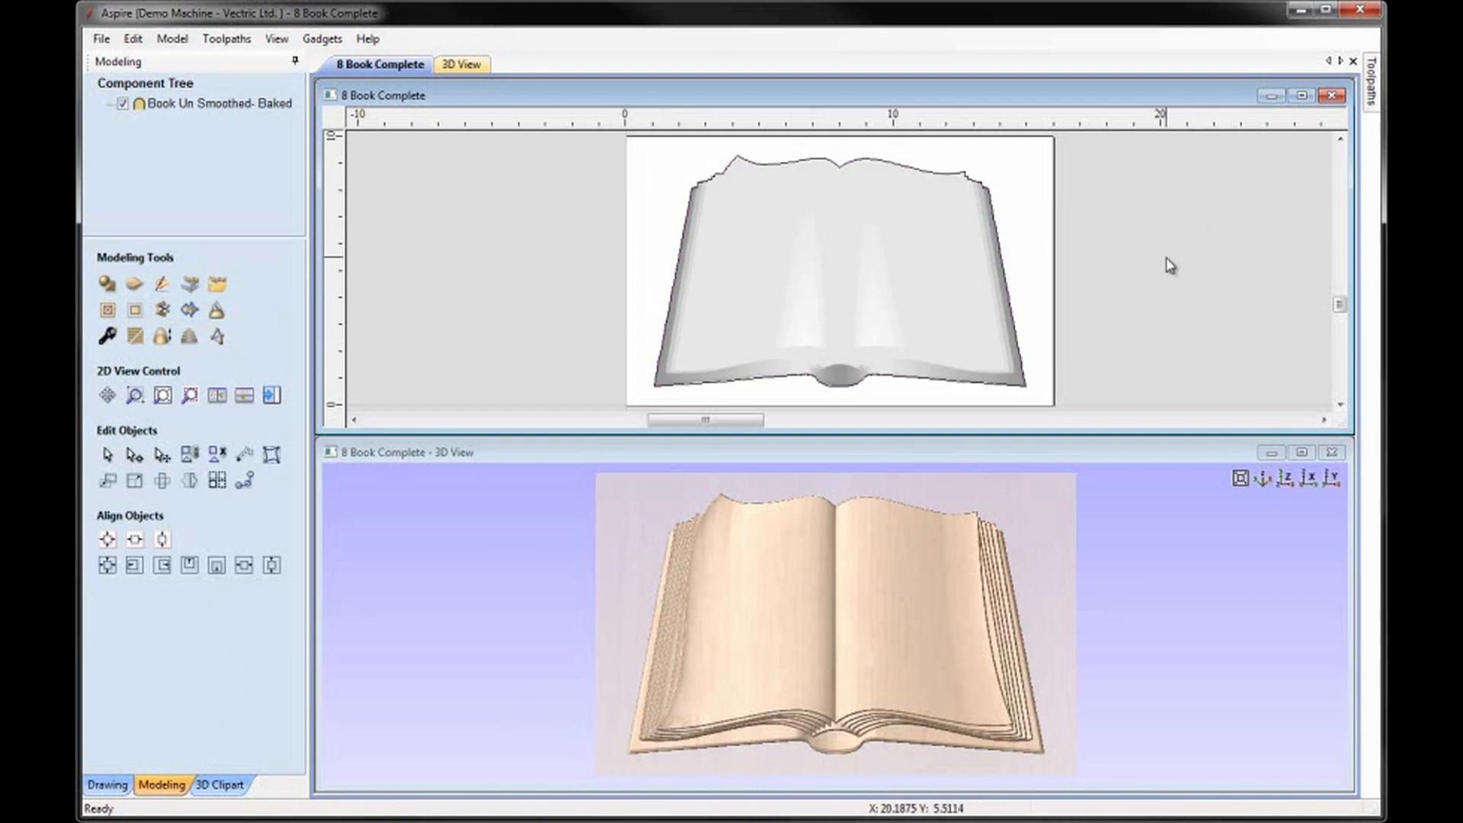
Select the book's boundary vector and set the material's gap above the model to 0.05 inches.
key("F12")
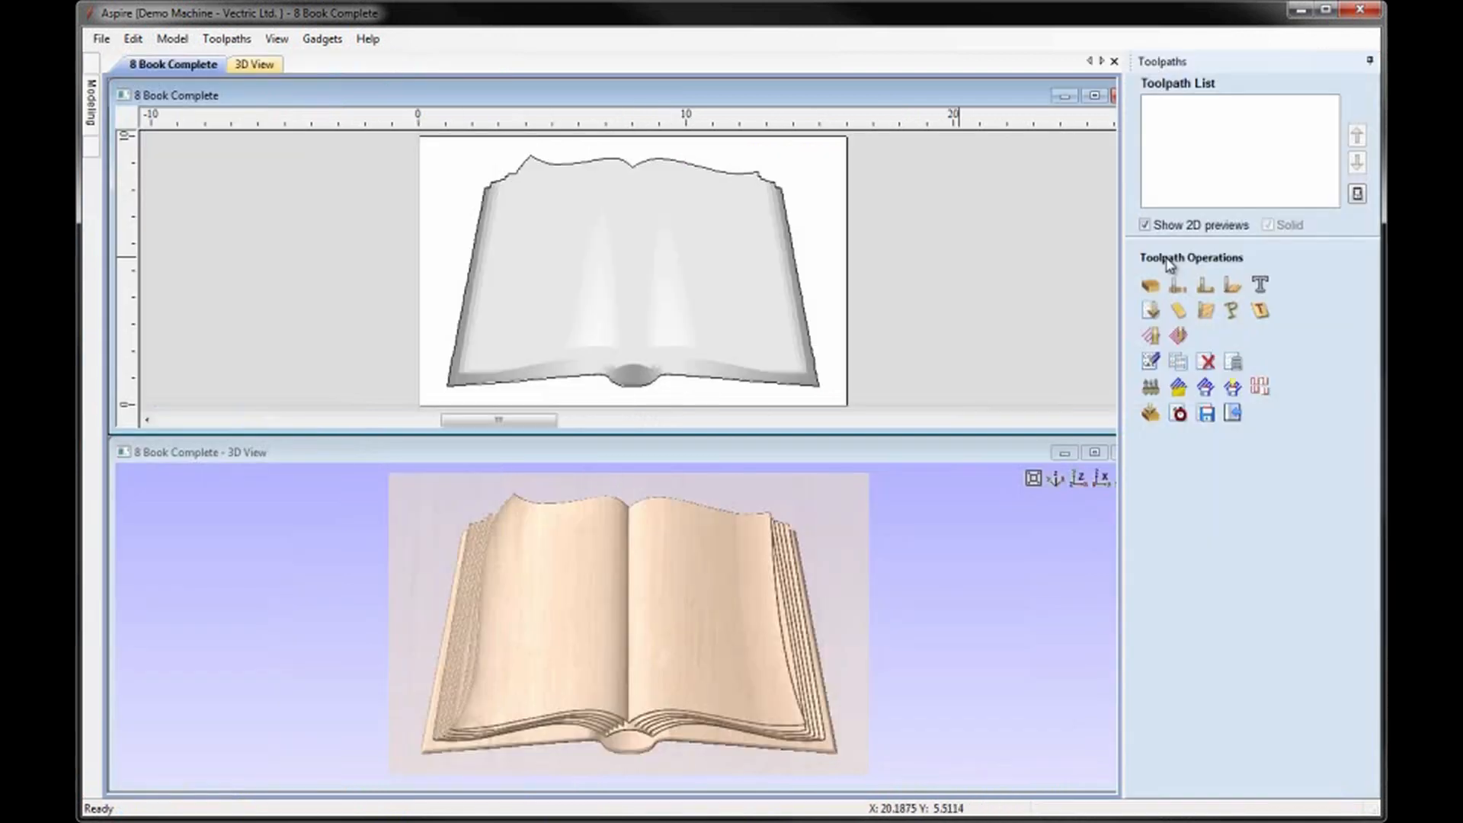
left_click(701, 170)
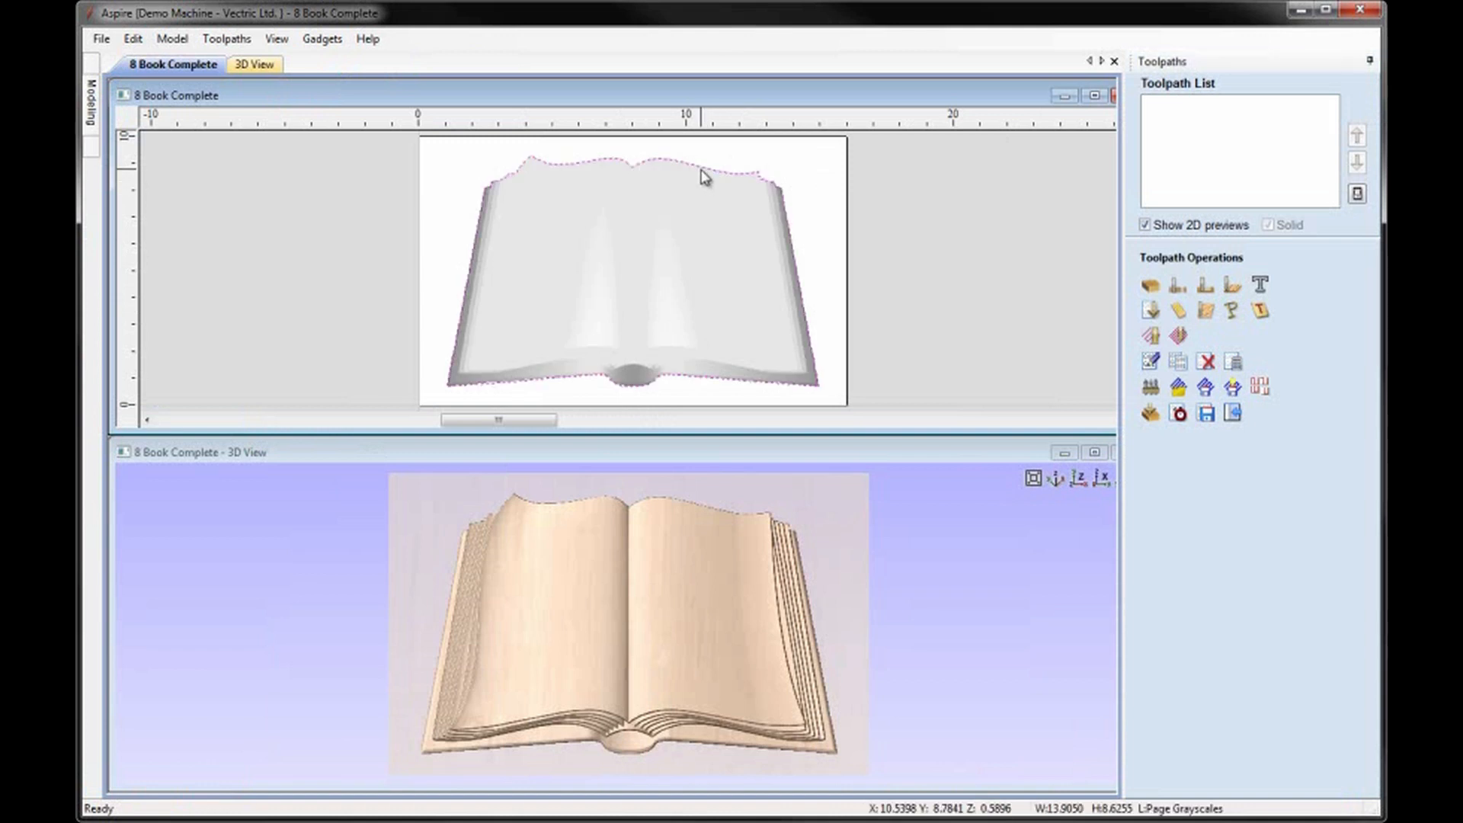
left_click(1150, 286)
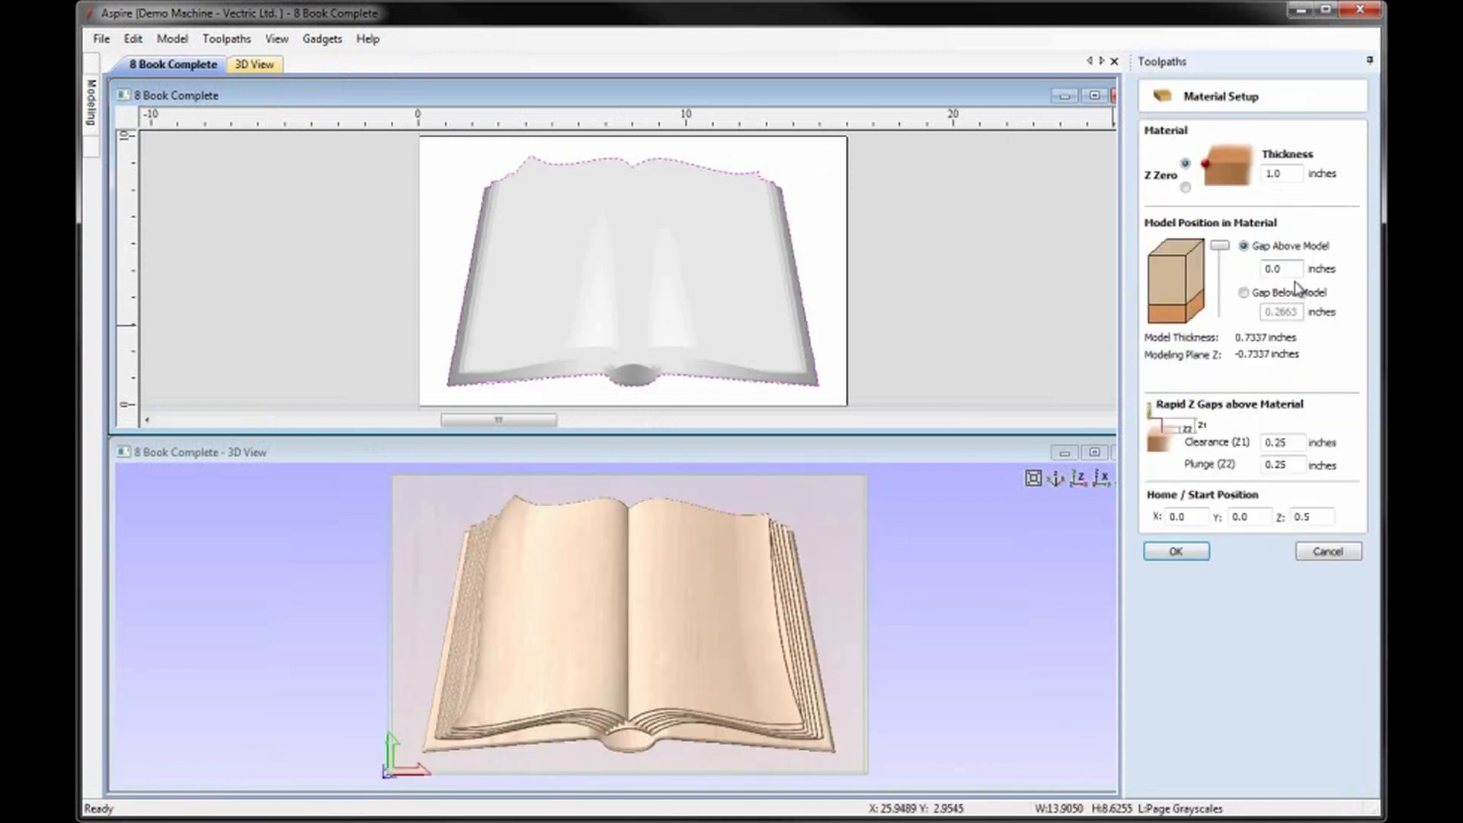
left_click(1289, 274)
type("5")
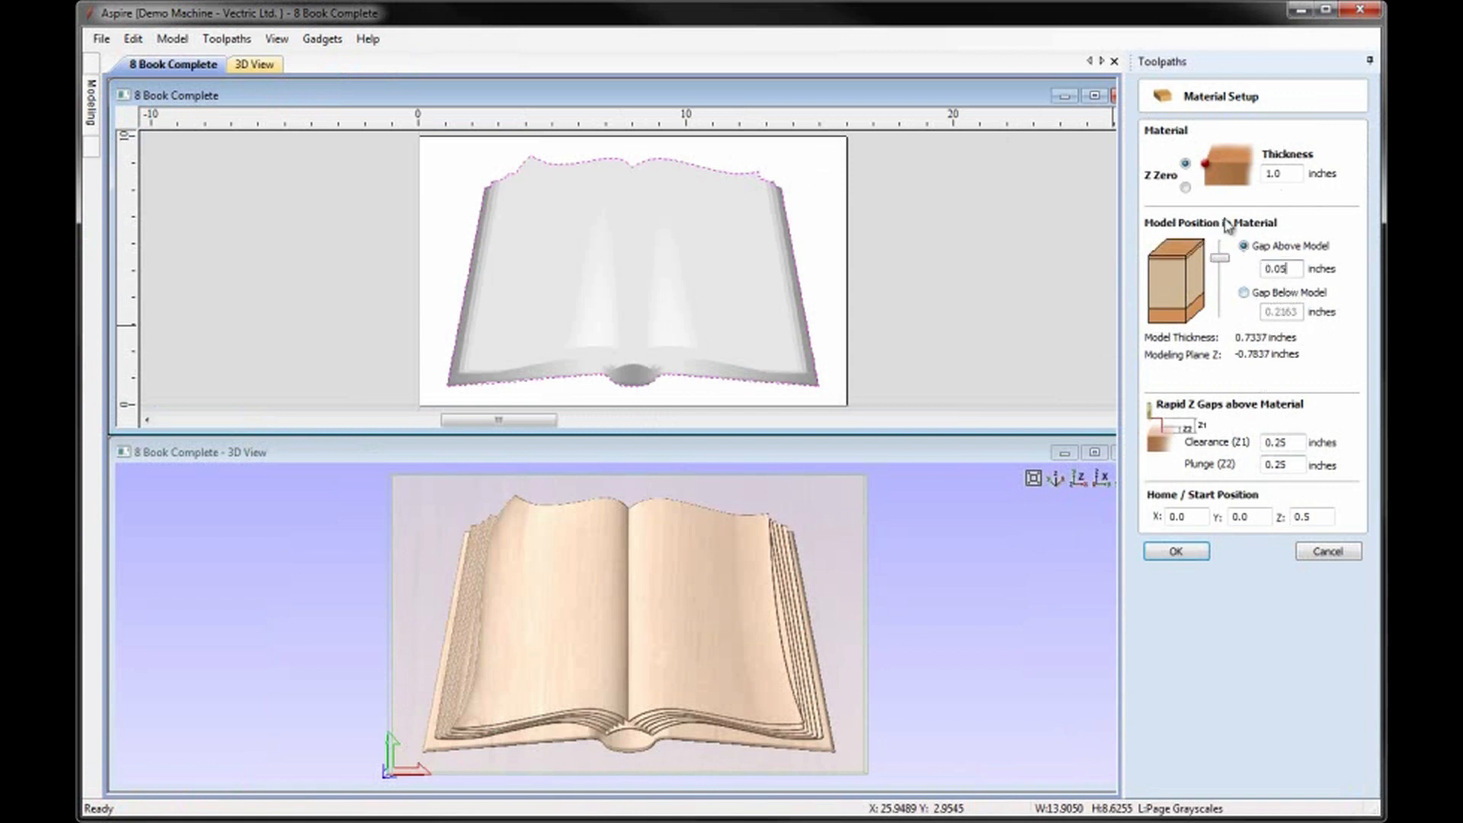
left_click(1179, 556)
left_click(1179, 554)
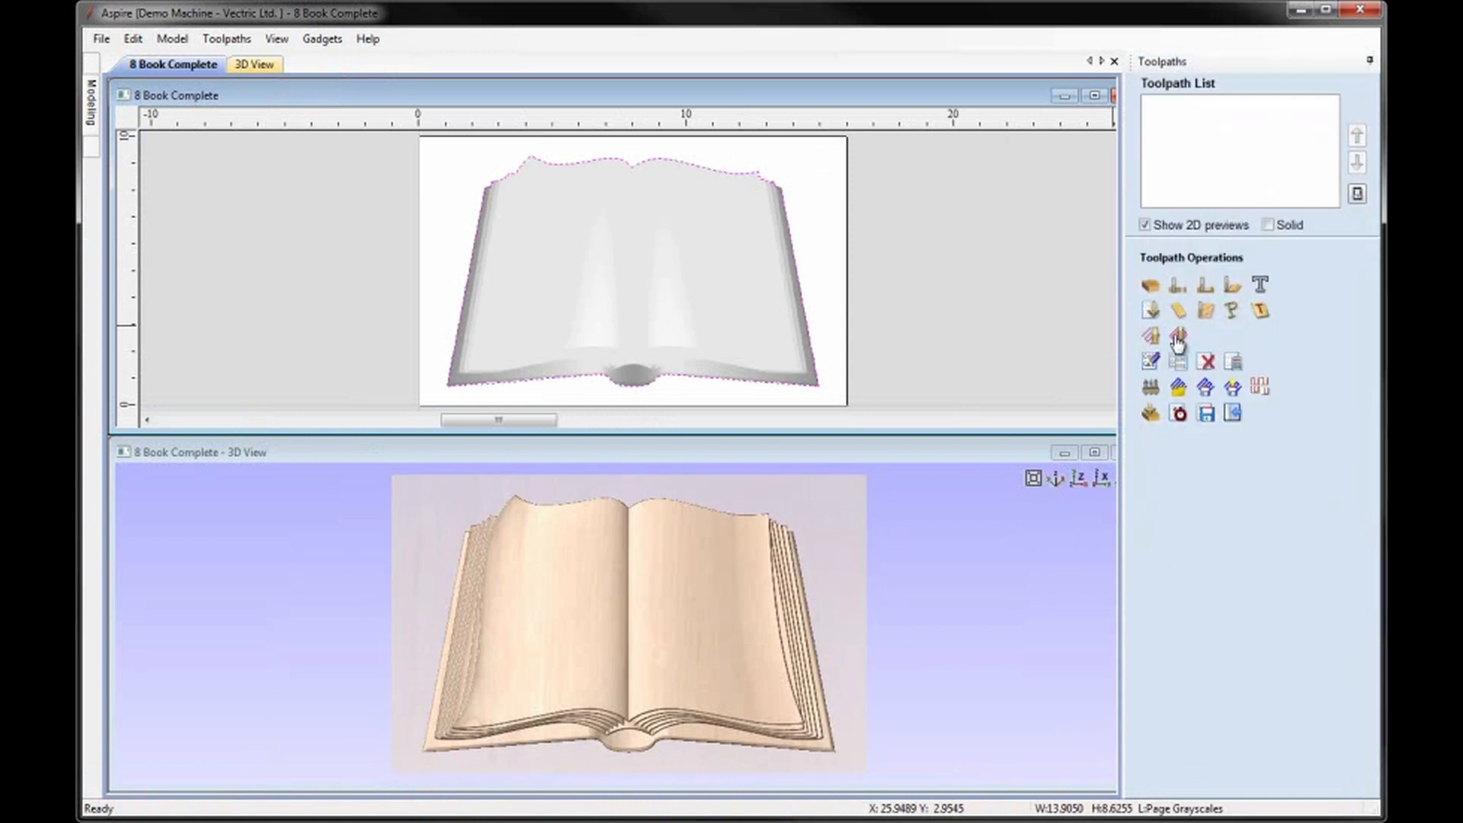
Calculate a 3D roughing toolpath for the book with the 0.25 inch end mill and a 0.18 inch boundary vector offset.
left_click(1152, 311)
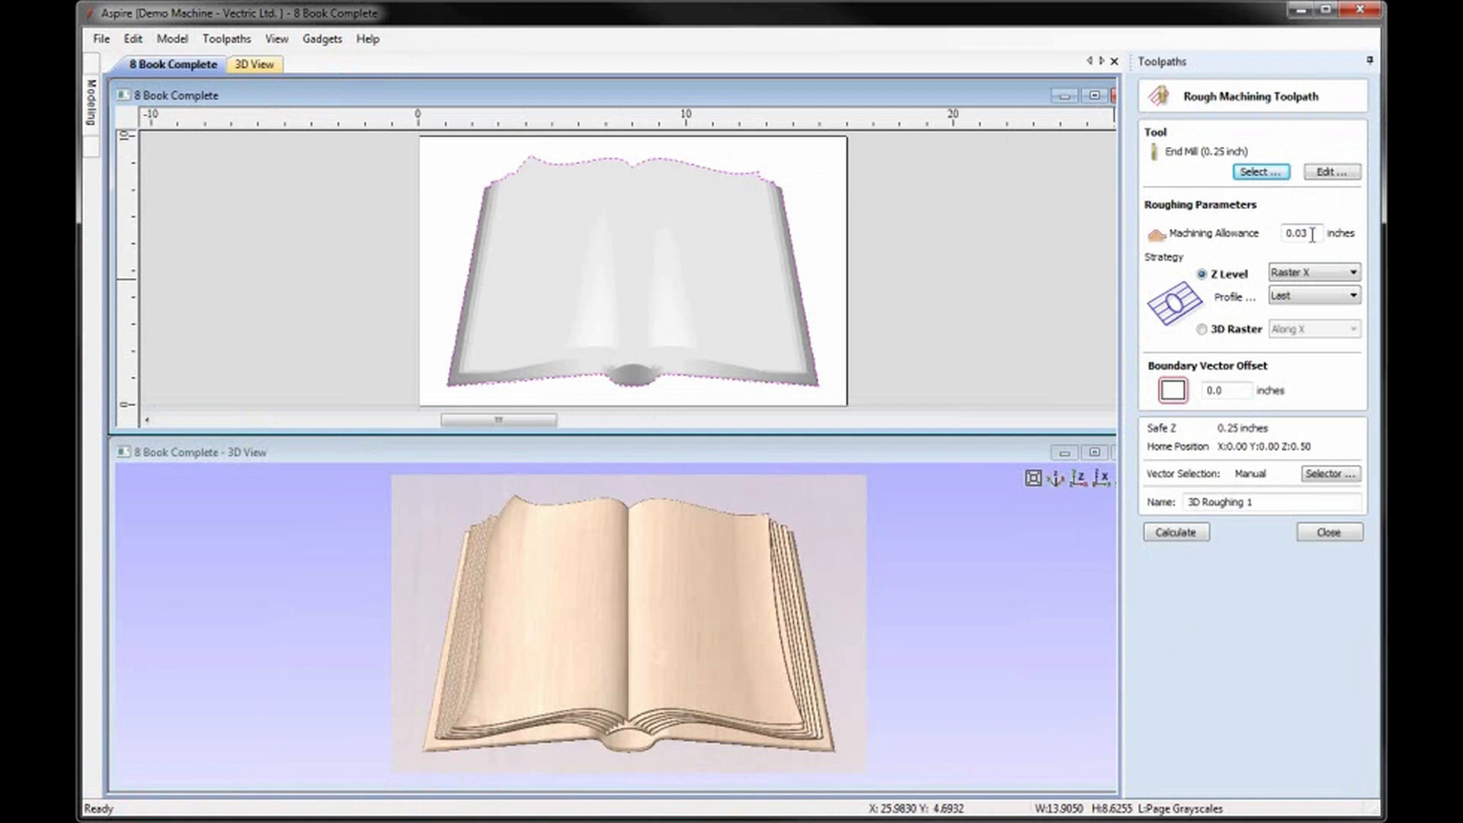
left_click(1259, 172)
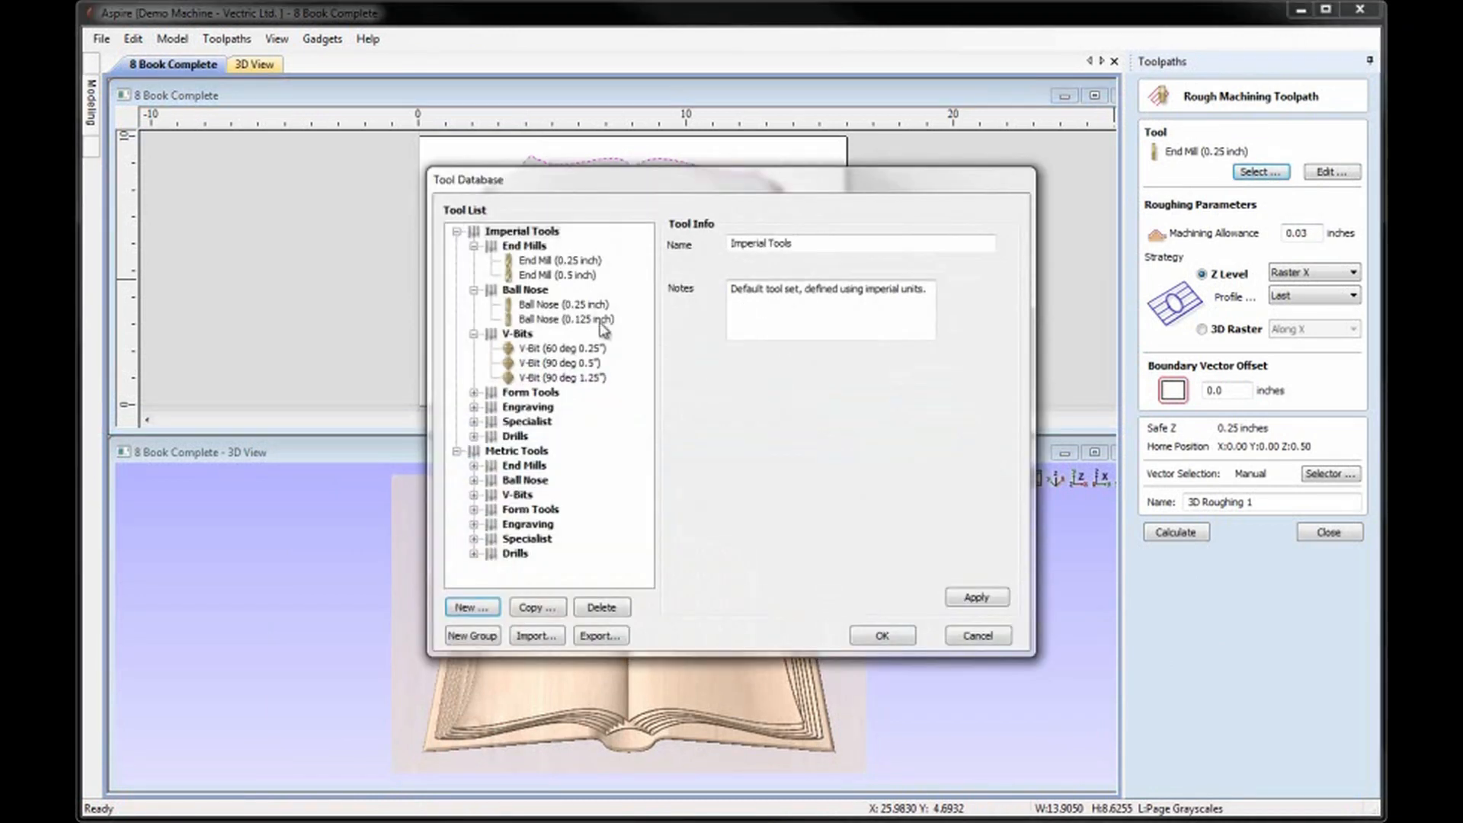
left_click(546, 260)
double_click(545, 263)
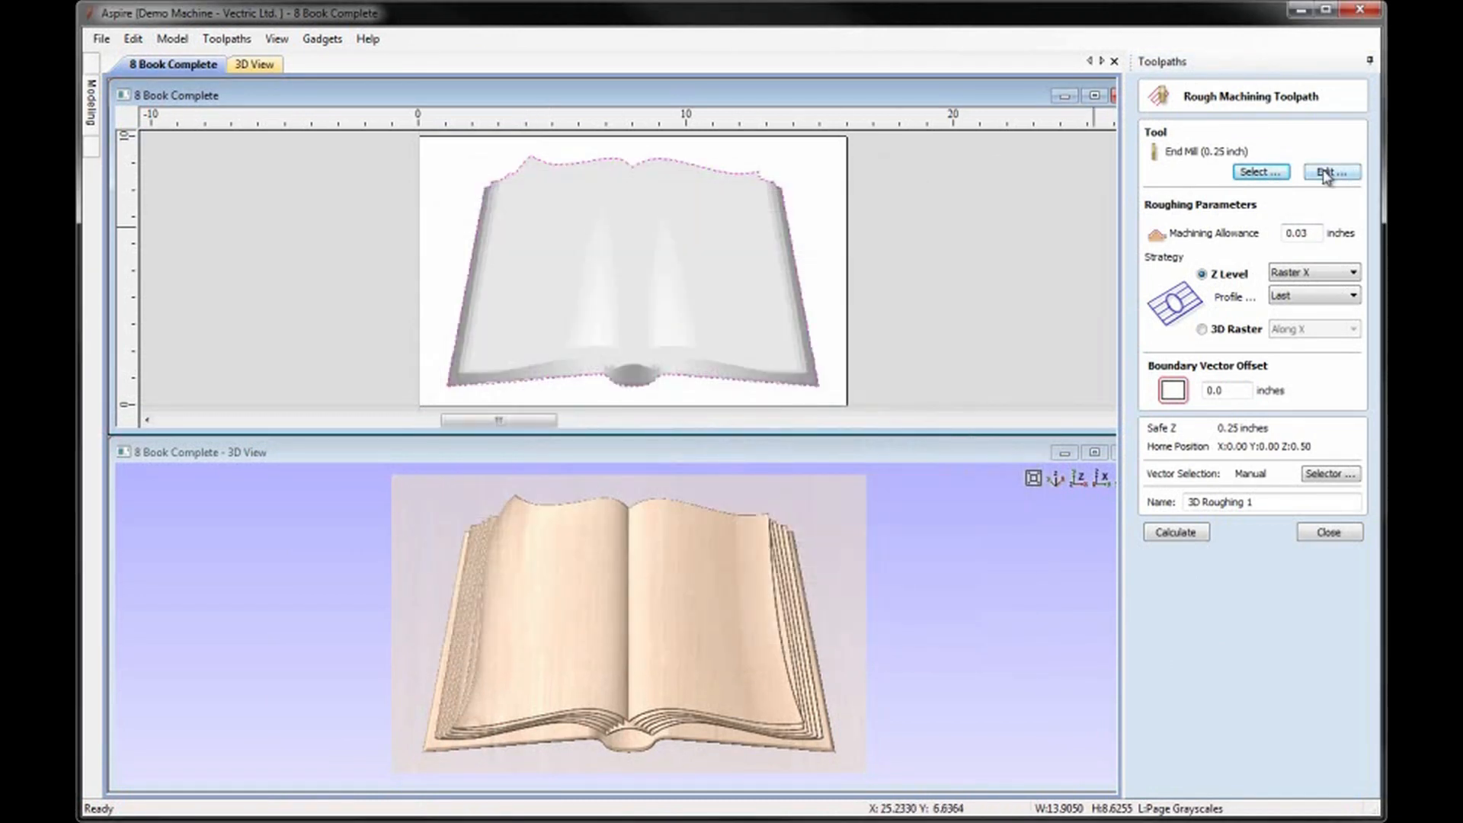
left_click(1326, 172)
double_click(702, 442)
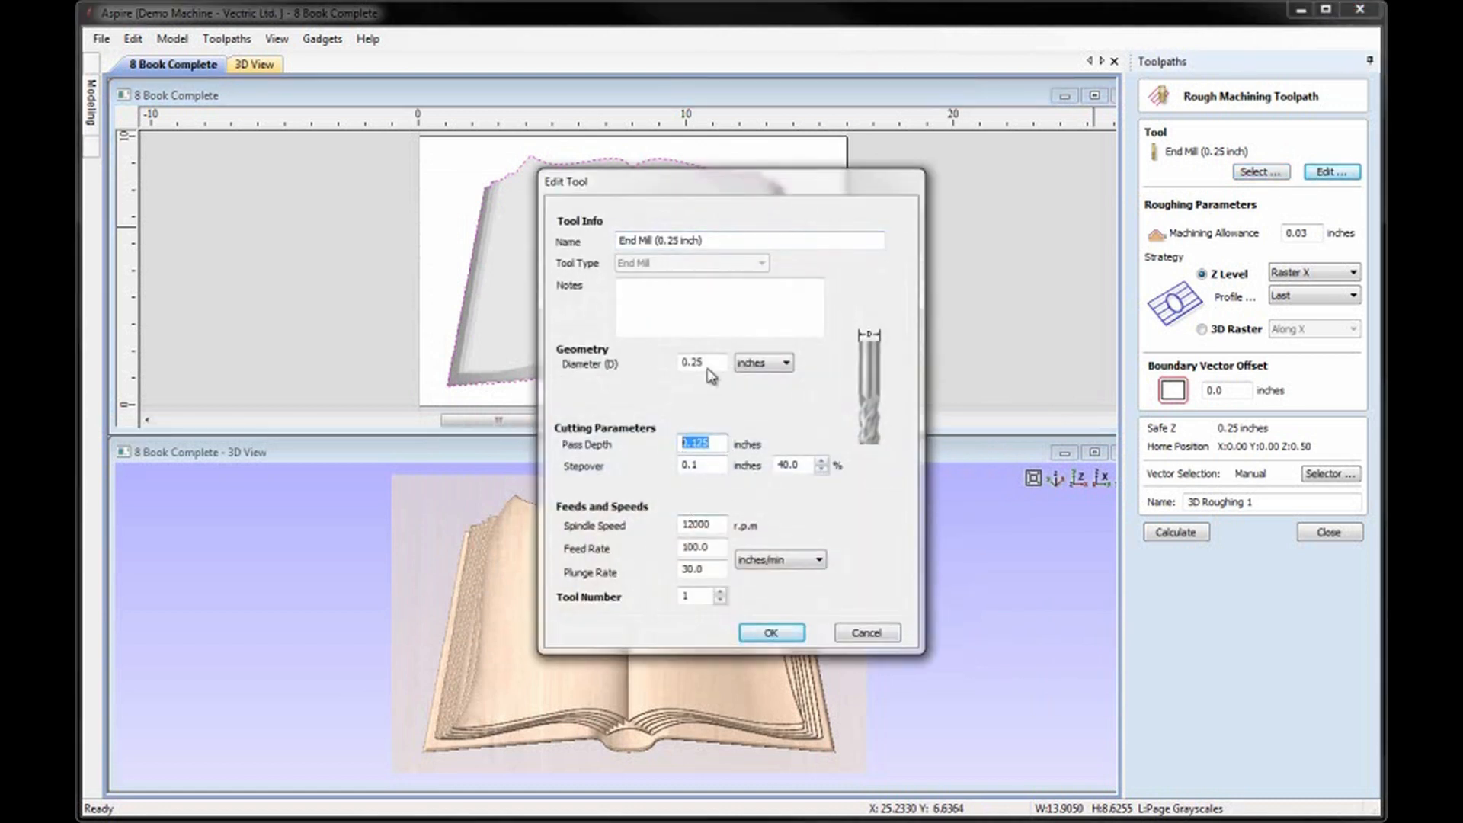
left_click(764, 634)
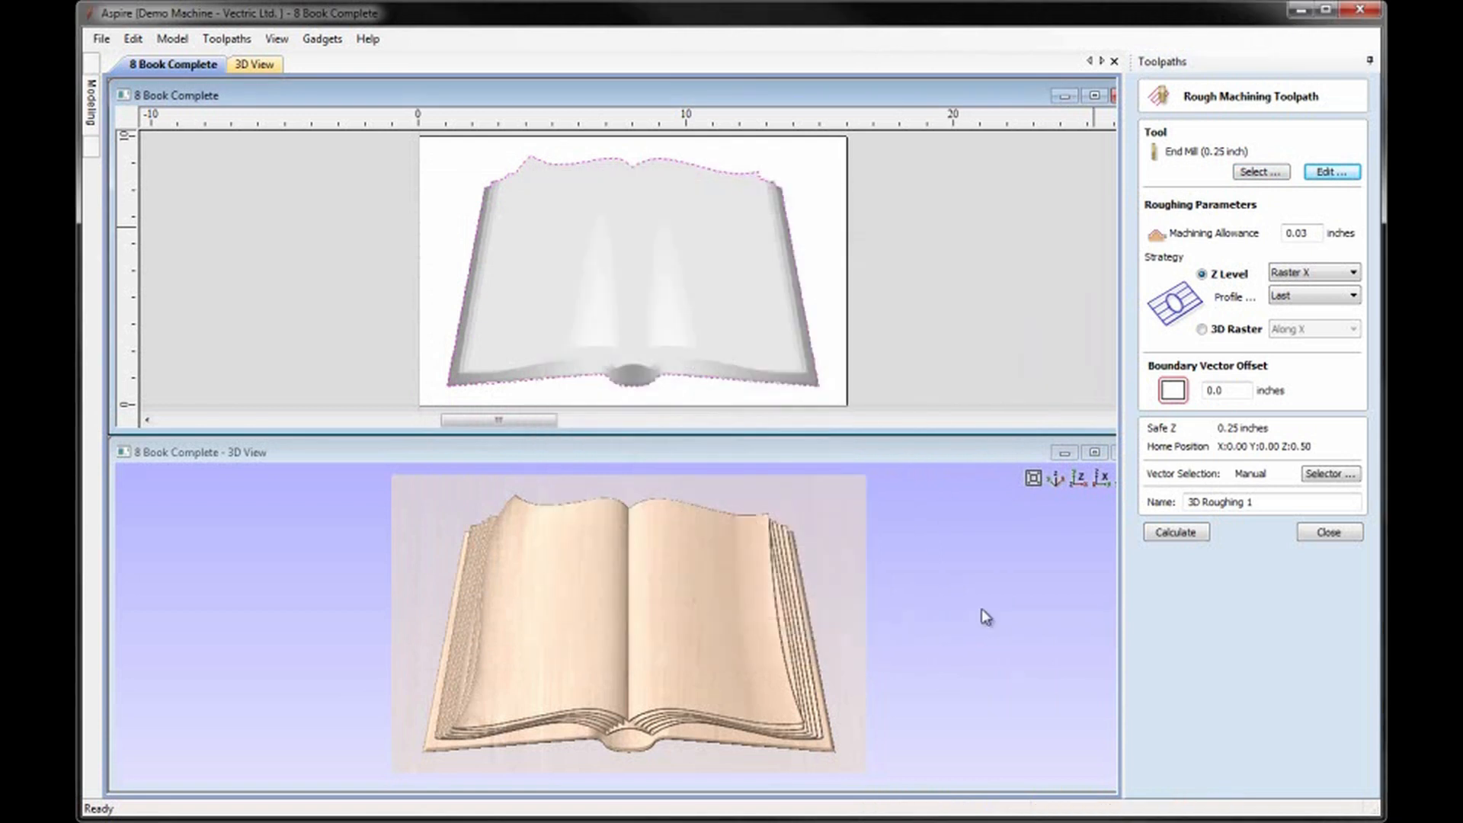
left_click(1241, 390)
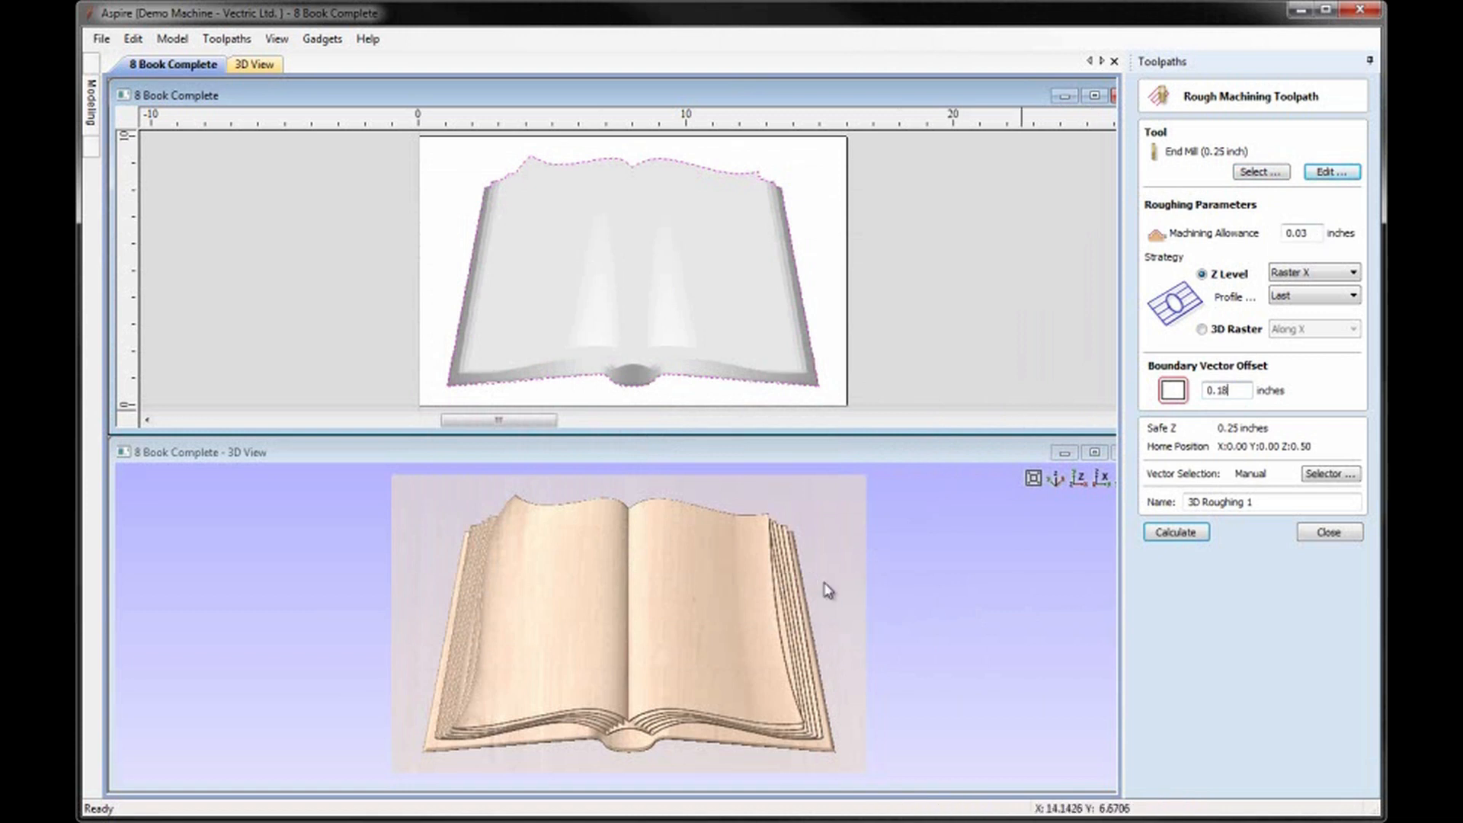
left_click(1179, 535)
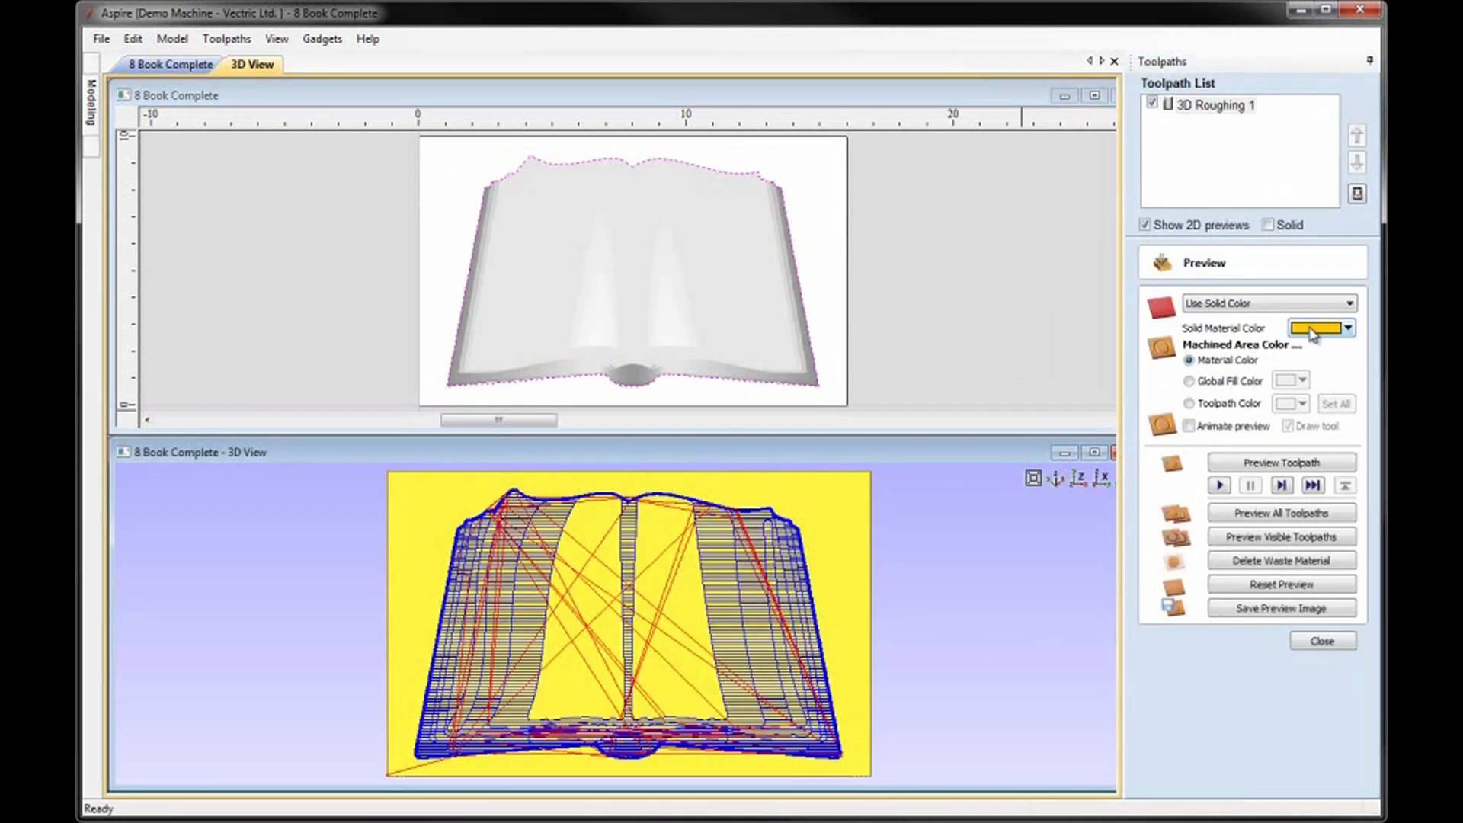
Preview the roughing toolpath in Cherry material from an isometric view.
left_click(1308, 305)
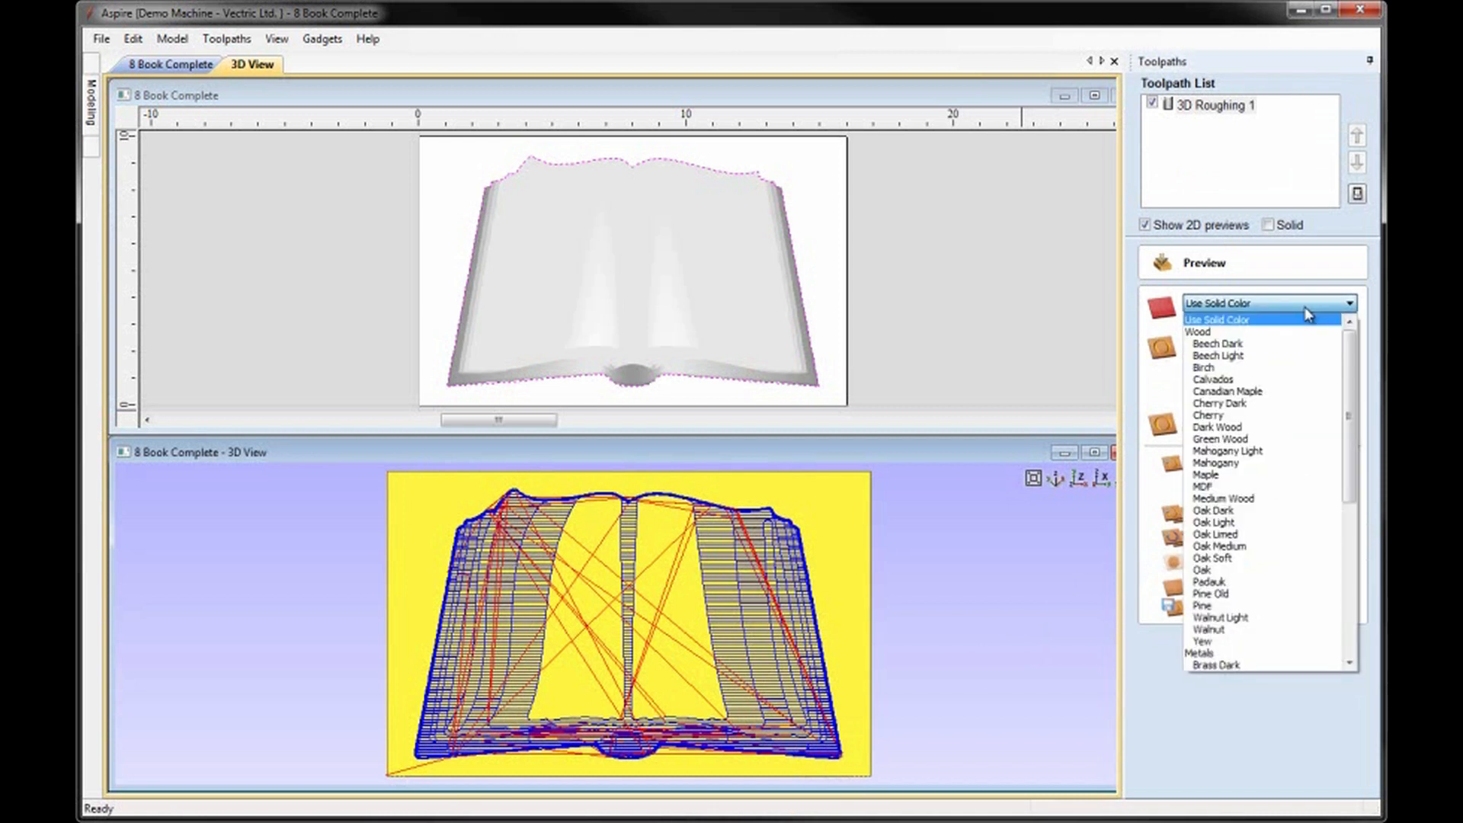
left_click(1287, 415)
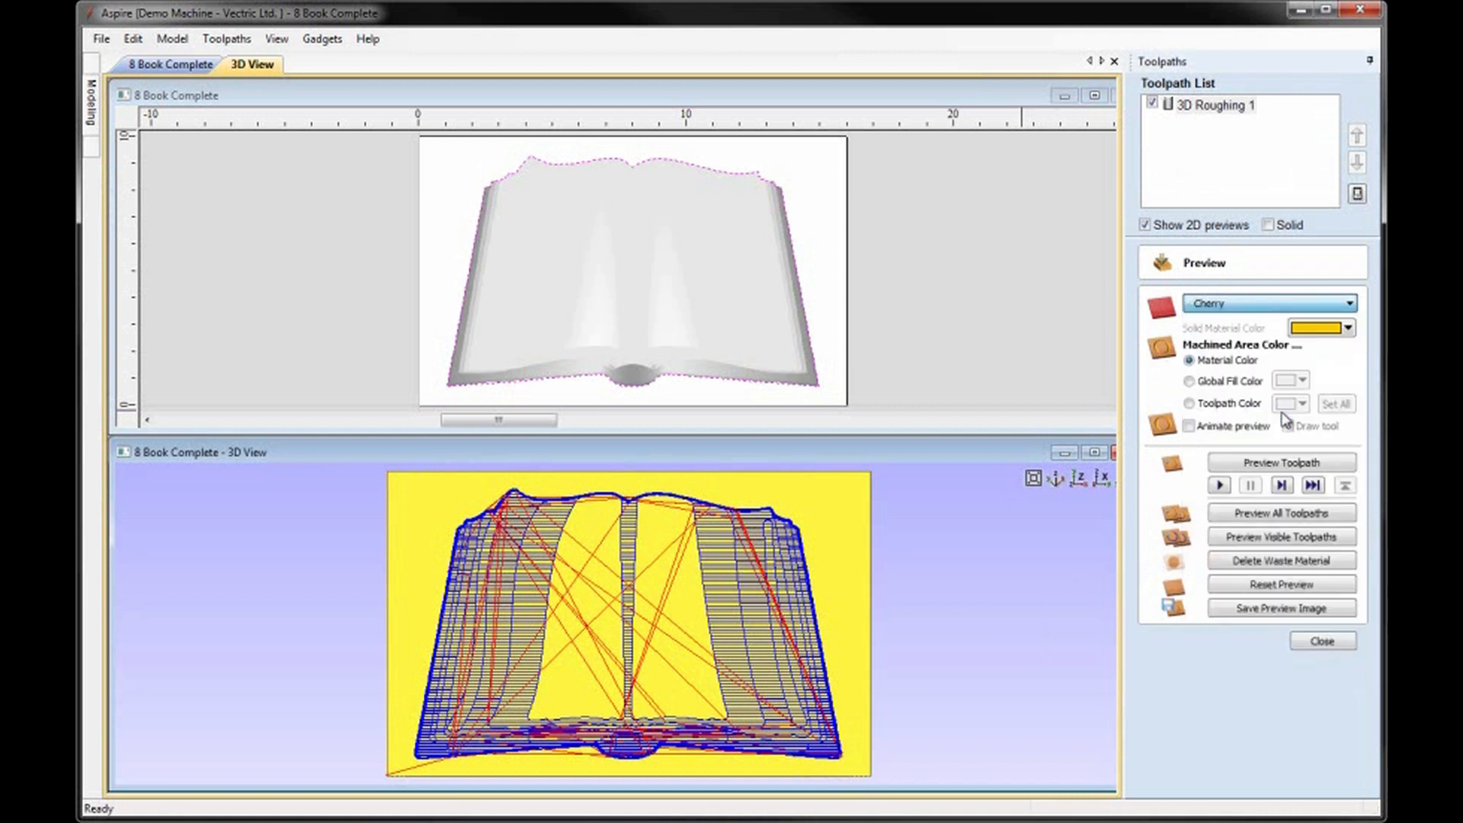
left_click(1057, 479)
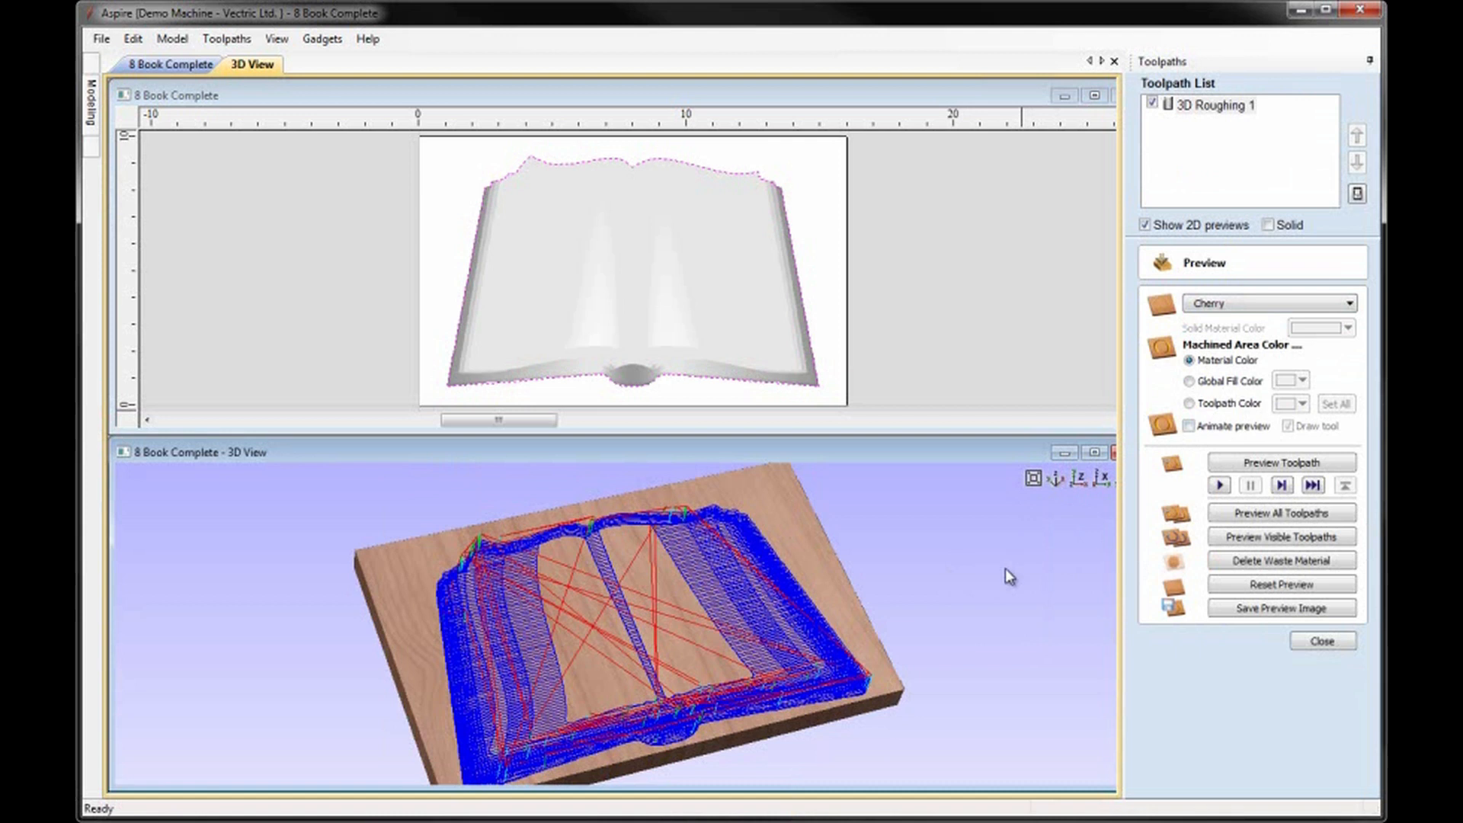
left_click(1259, 466)
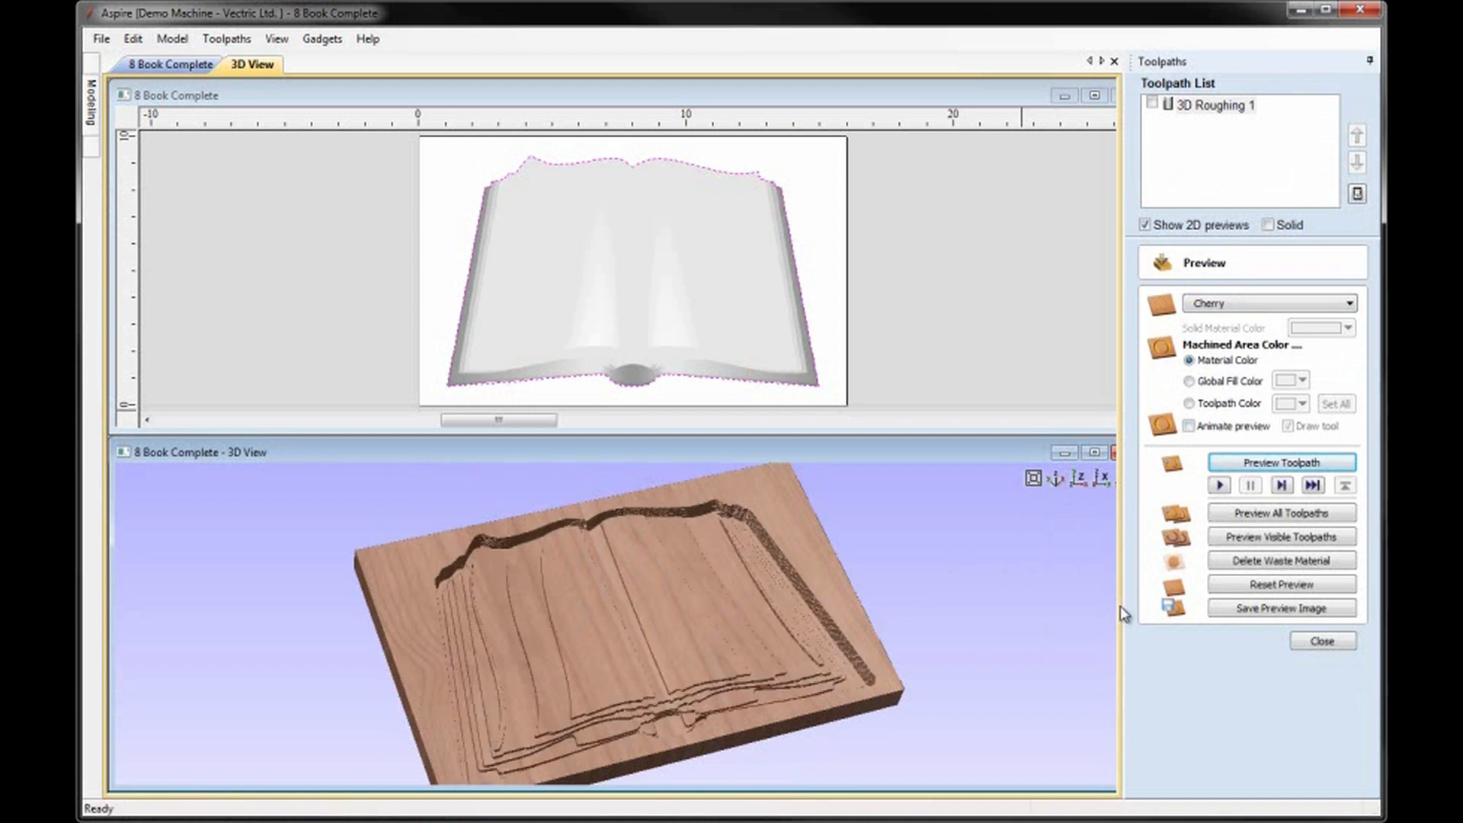
left_click(1323, 640)
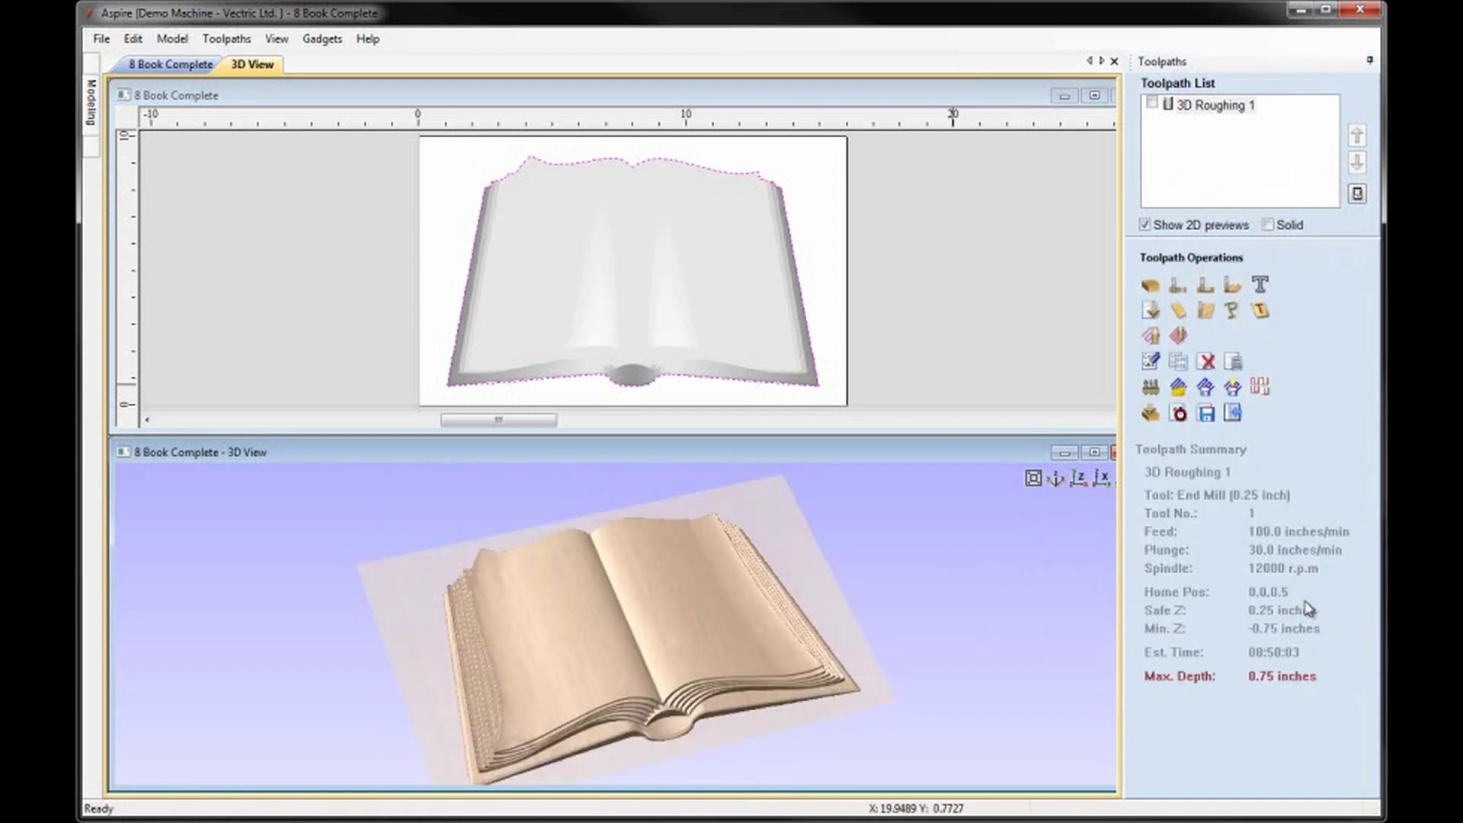
Calculate a 3D finish toolpath for the book with the 0.125 inch ball nose and a 0.1 inch boundary vector offset.
left_click(1177, 335)
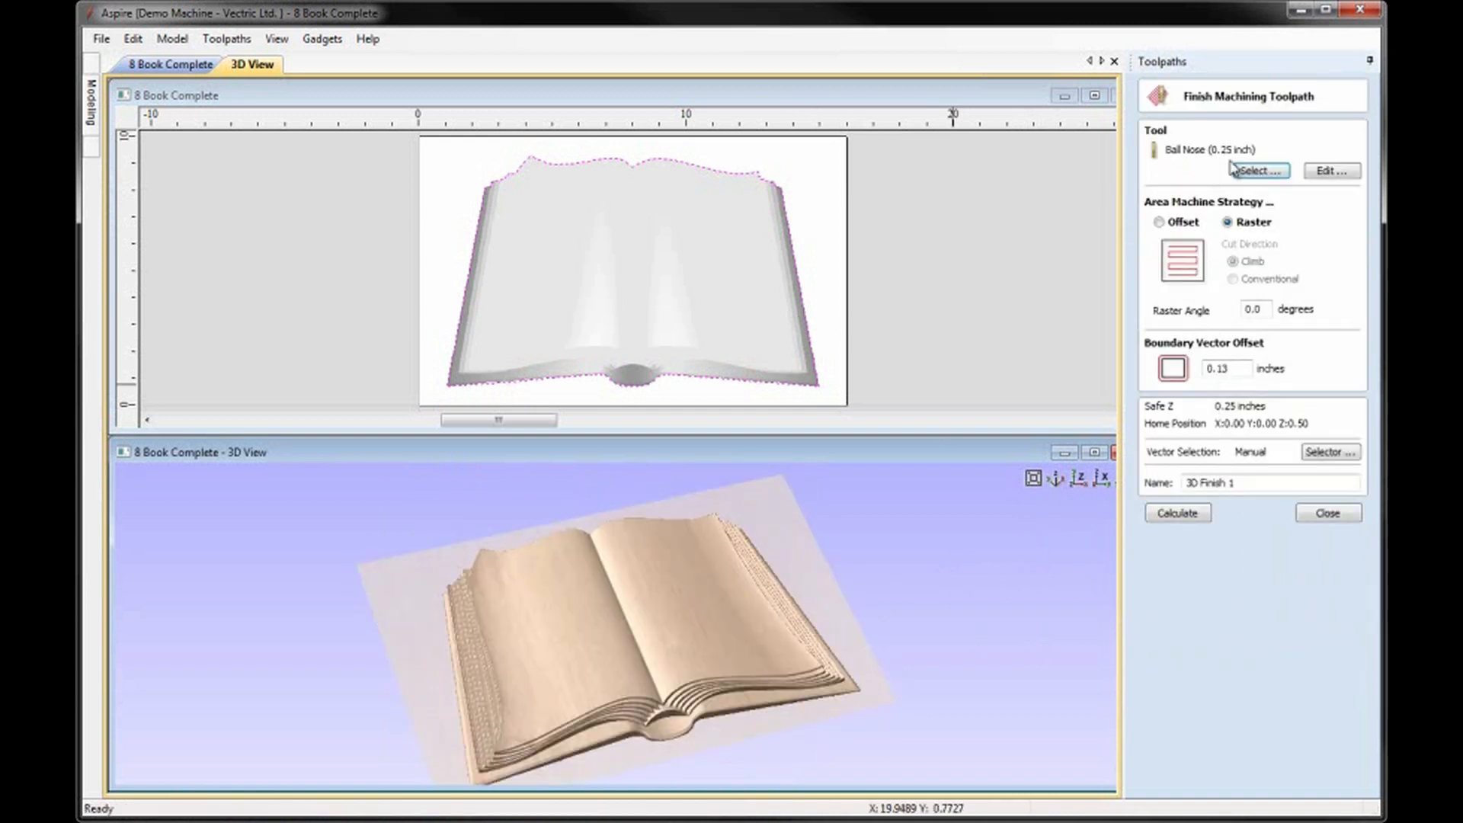
left_click(1249, 172)
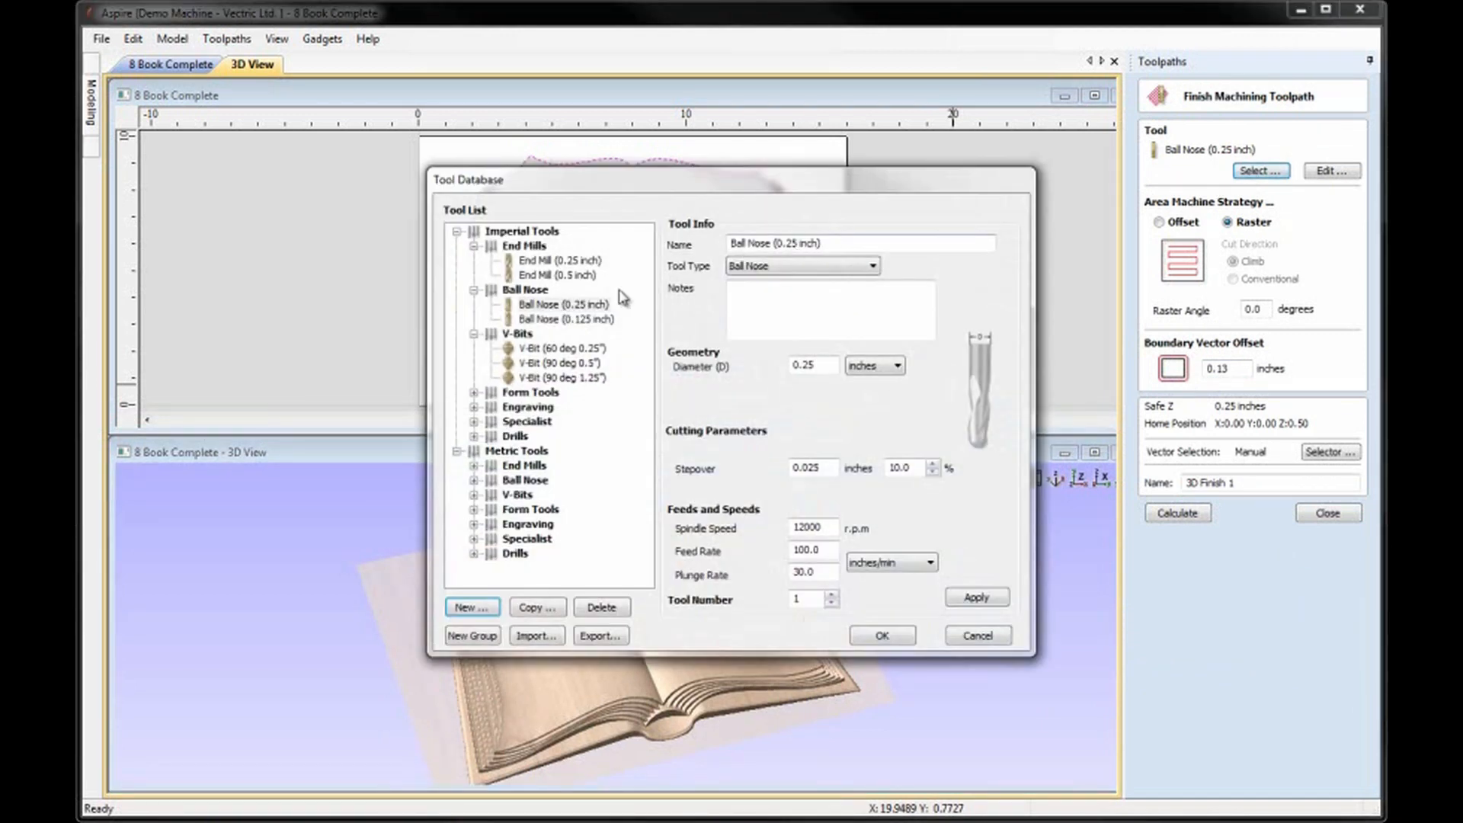
left_click(573, 319)
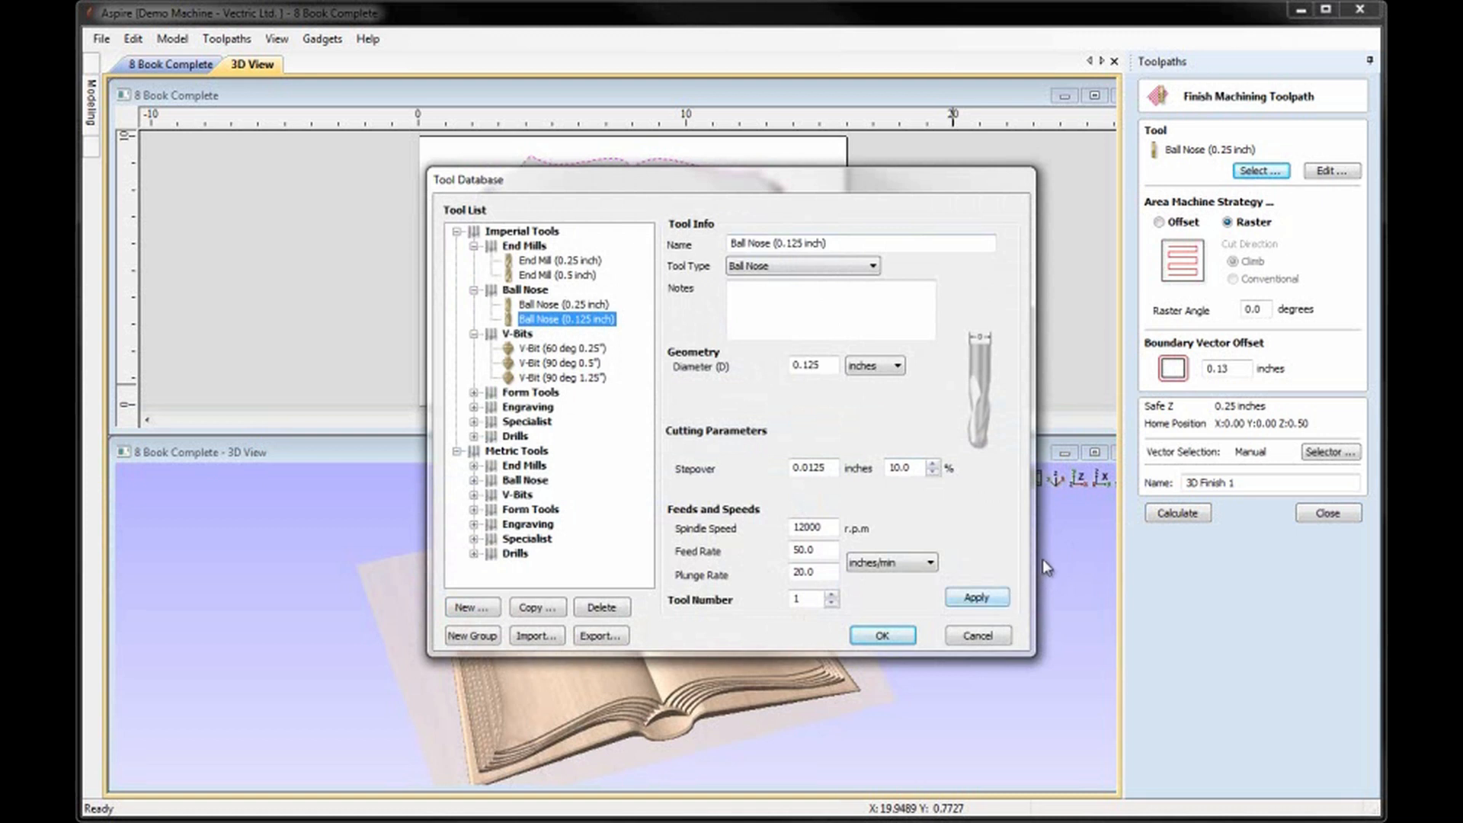
left_click(882, 635)
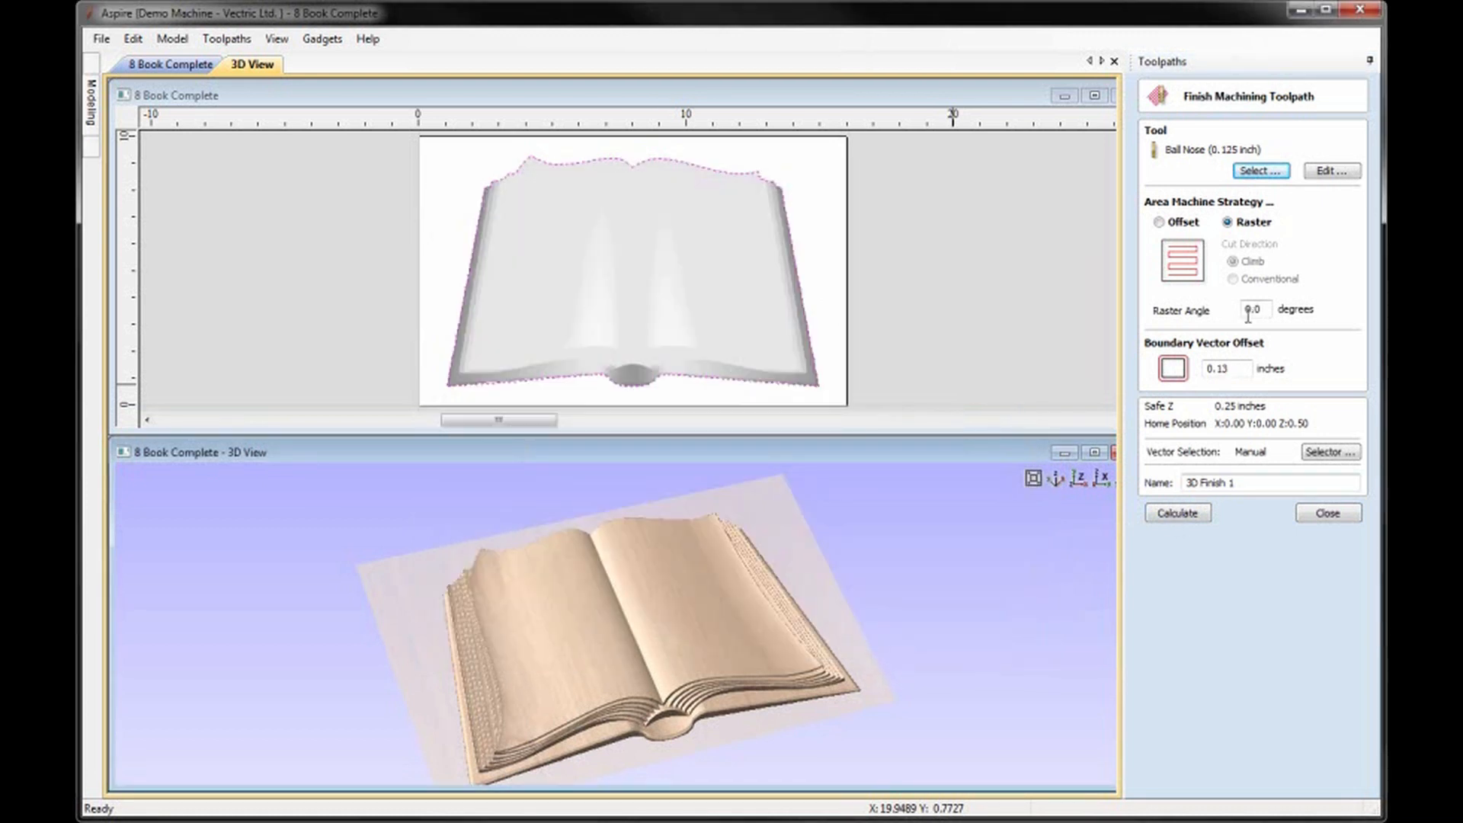
left_click_drag(1242, 365, 1185, 373)
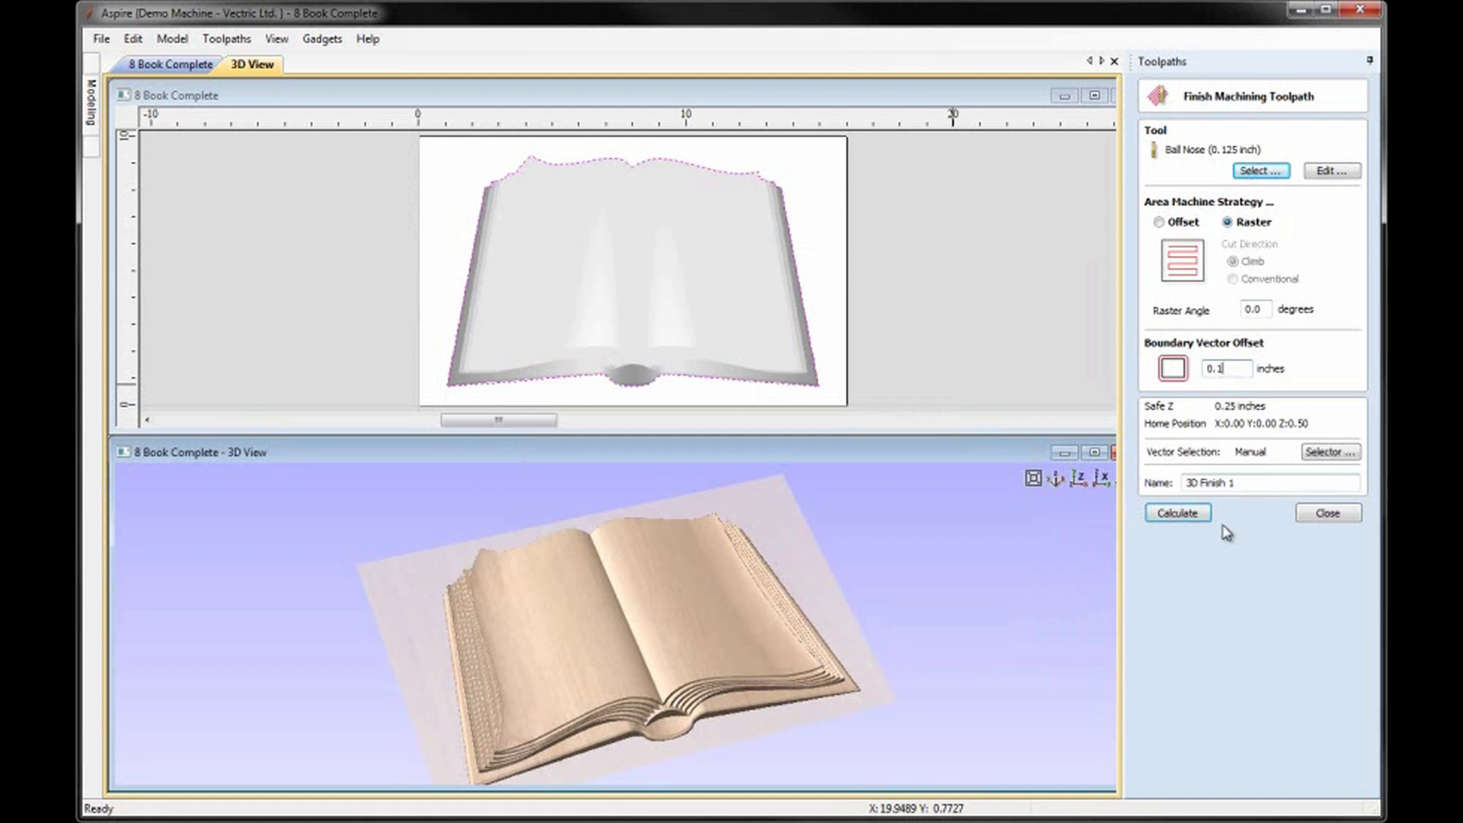
left_click(1188, 518)
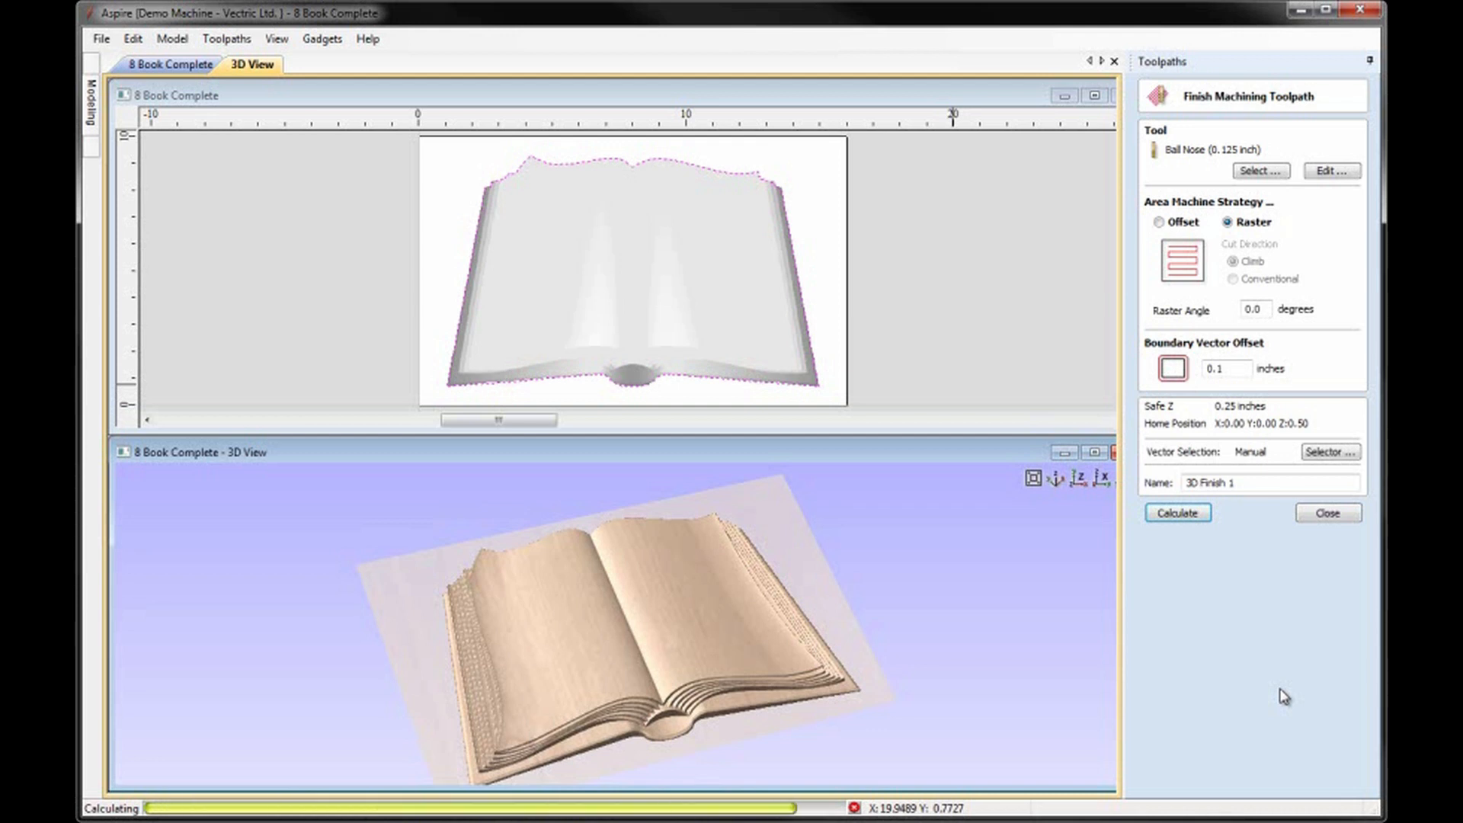
Preview the 3D finish toolpath in the enlarged 3D view.
left_click(1094, 452)
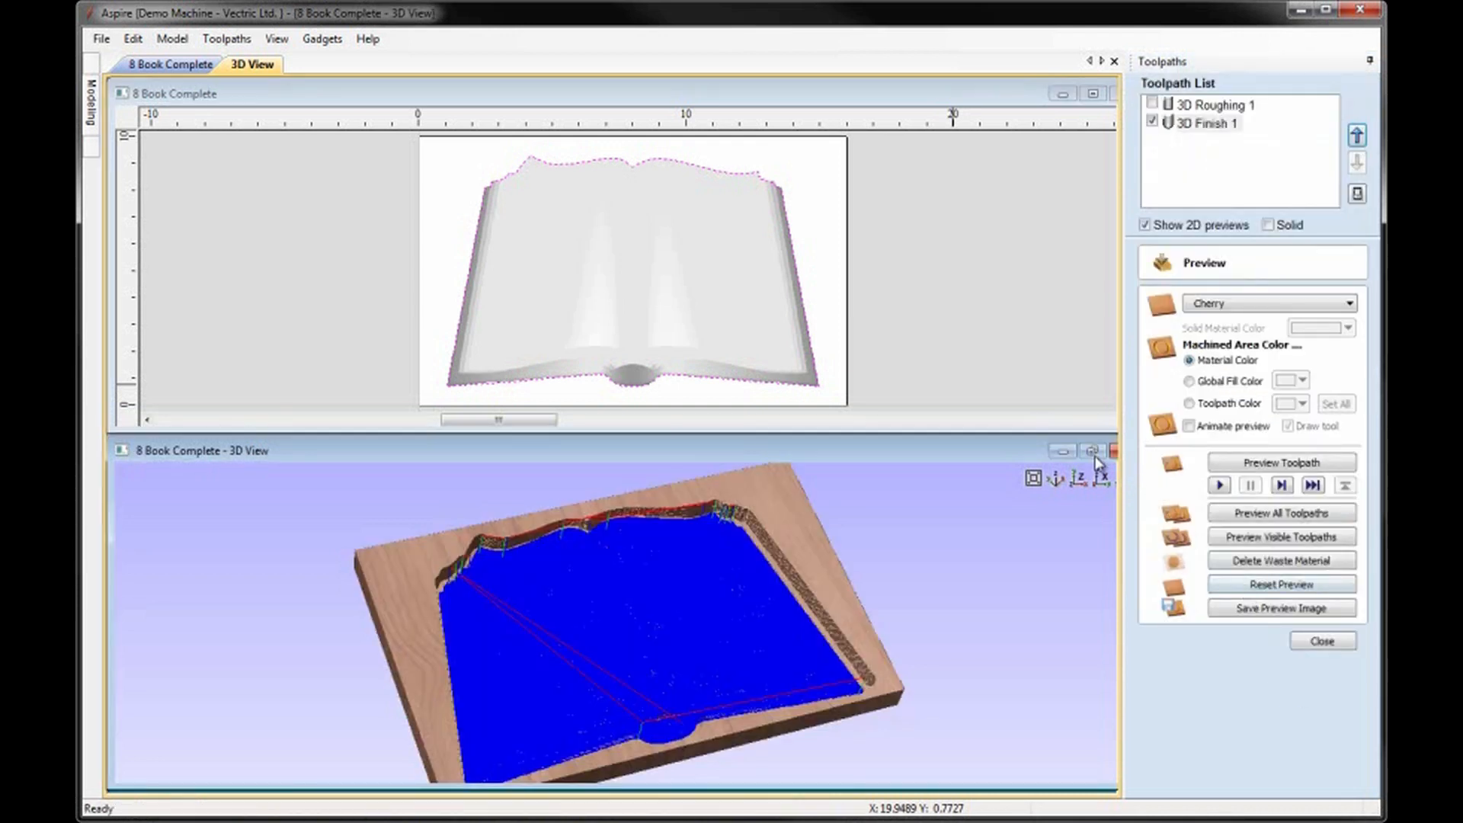
left_click(1262, 463)
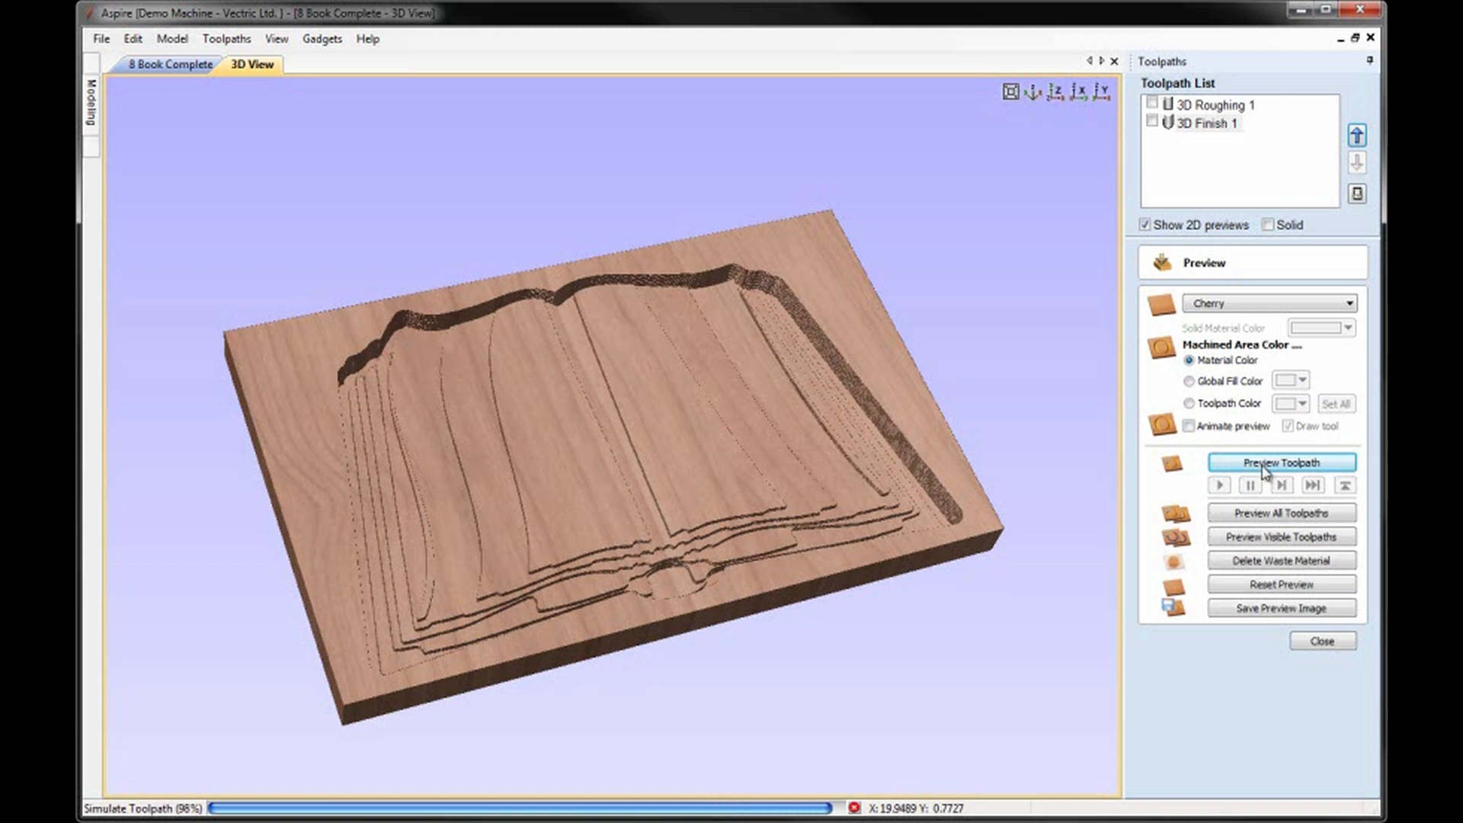
left_click_drag(793, 523, 716, 544)
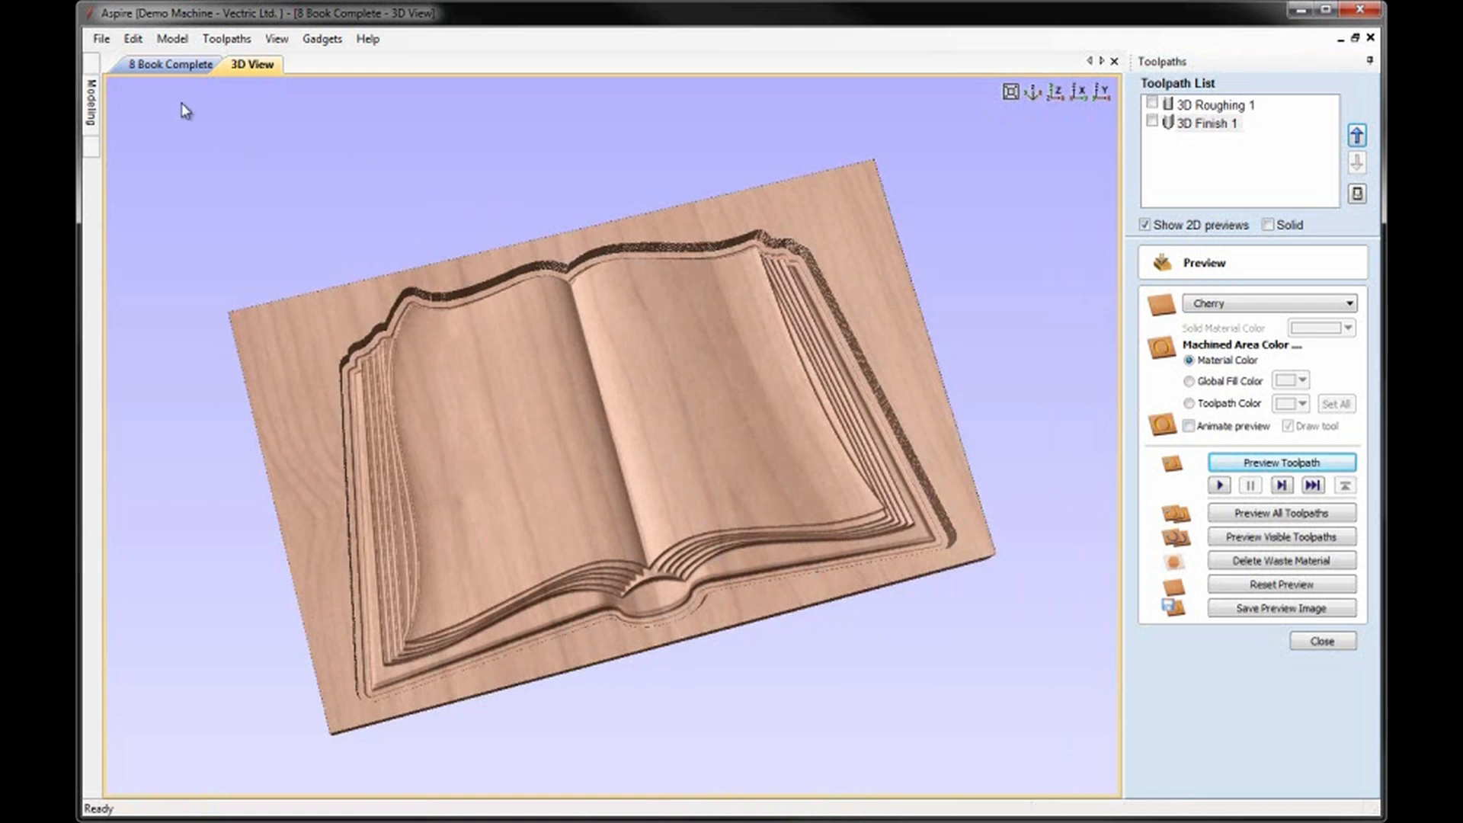
Set up a 2D profile toolpath on the book's boundary vector with a cut depth of 1 inch.
left_click(180, 66)
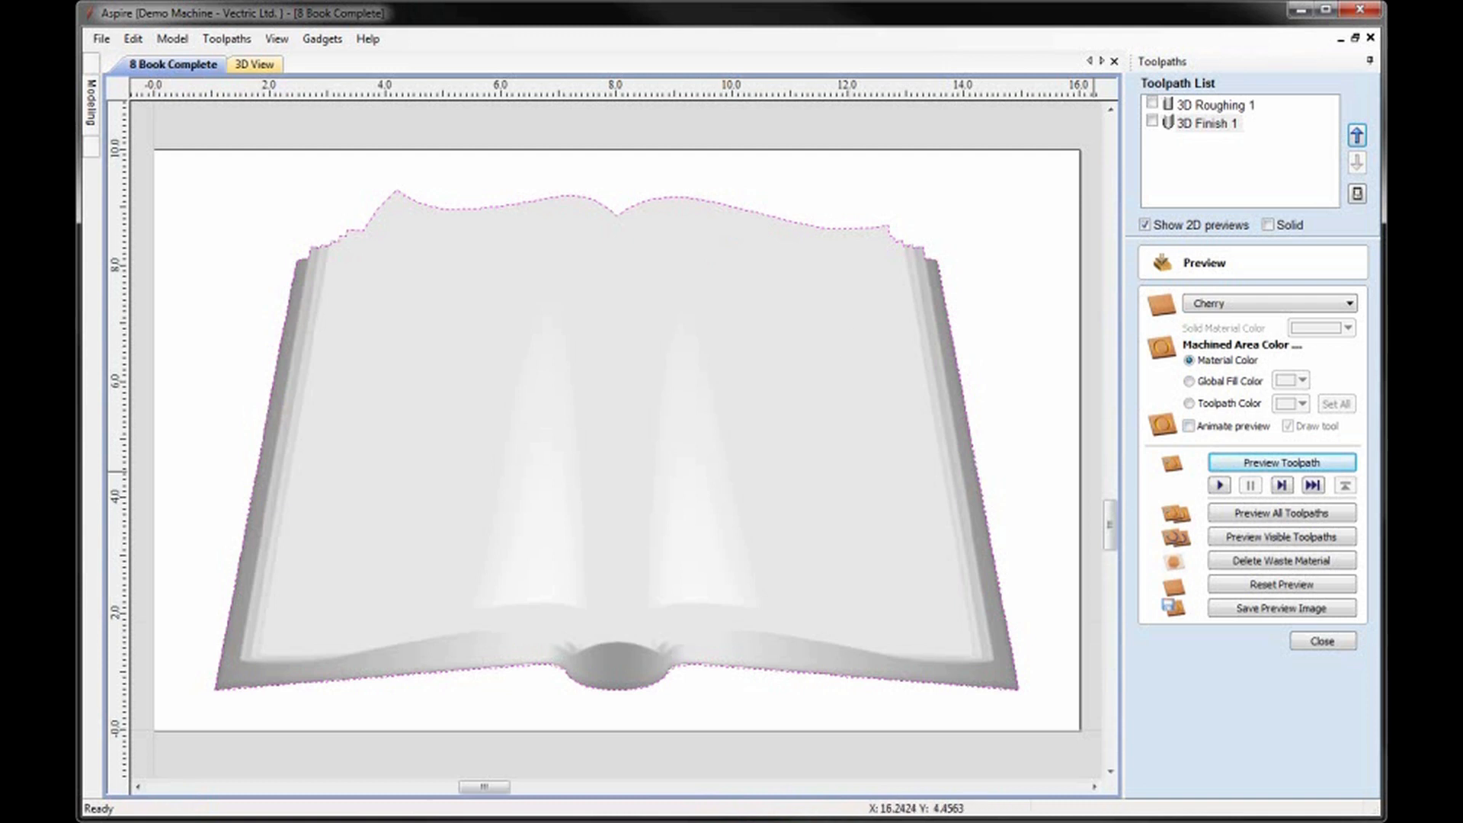
left_click(1321, 642)
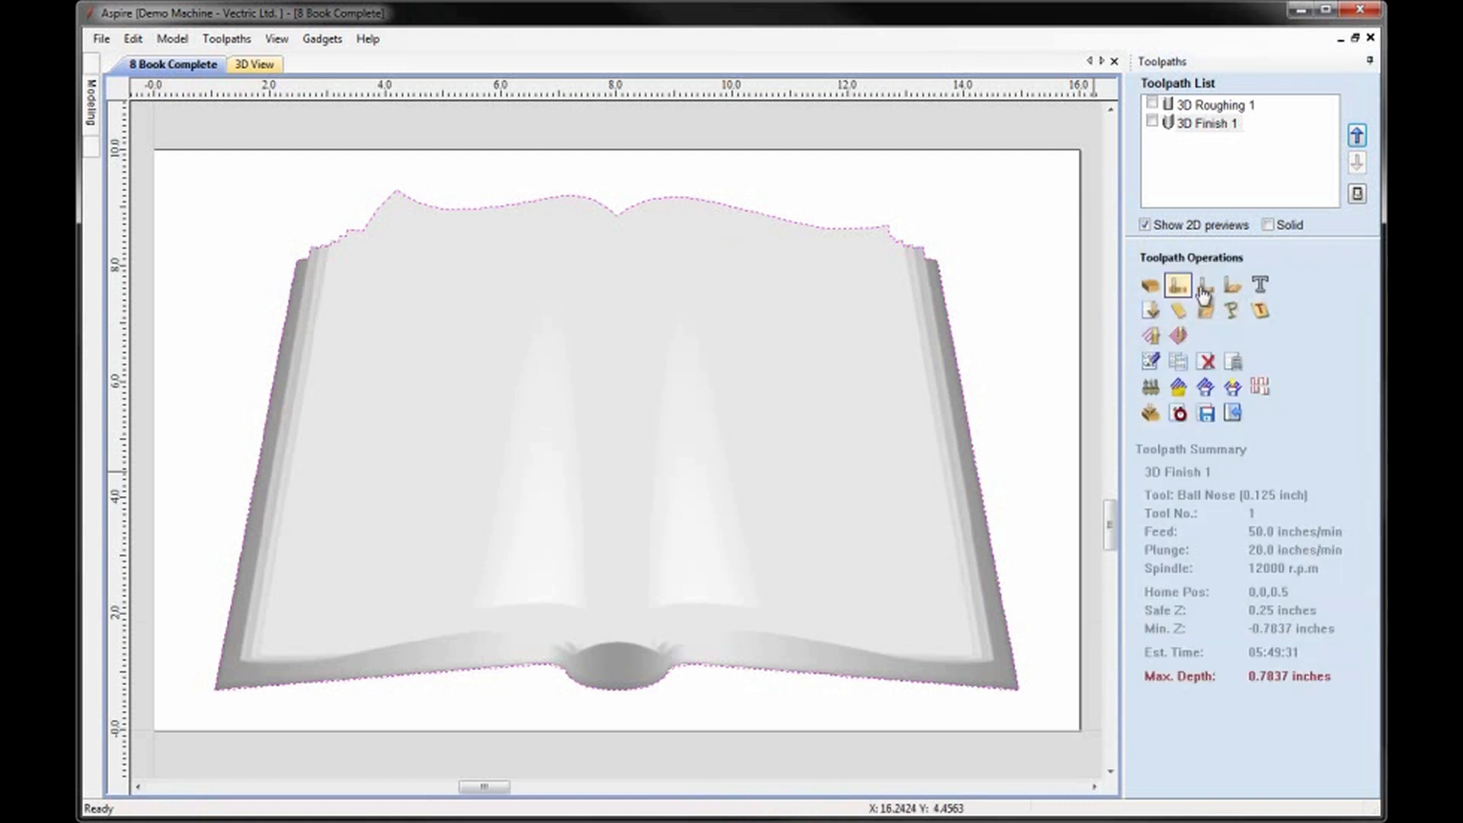
left_click(1173, 290)
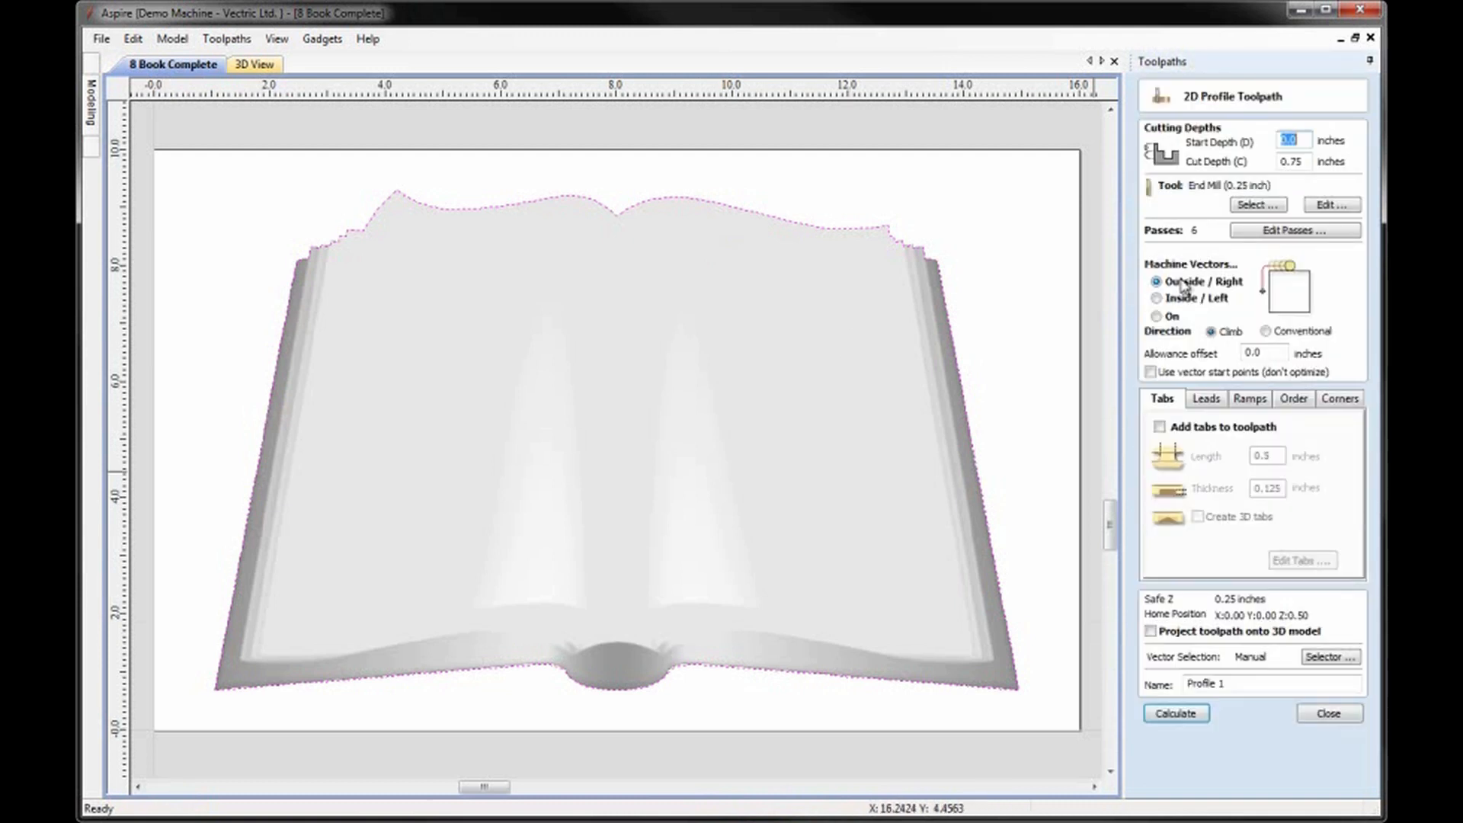
left_click_drag(1300, 165, 1251, 161)
type("1")
left_click(1249, 207)
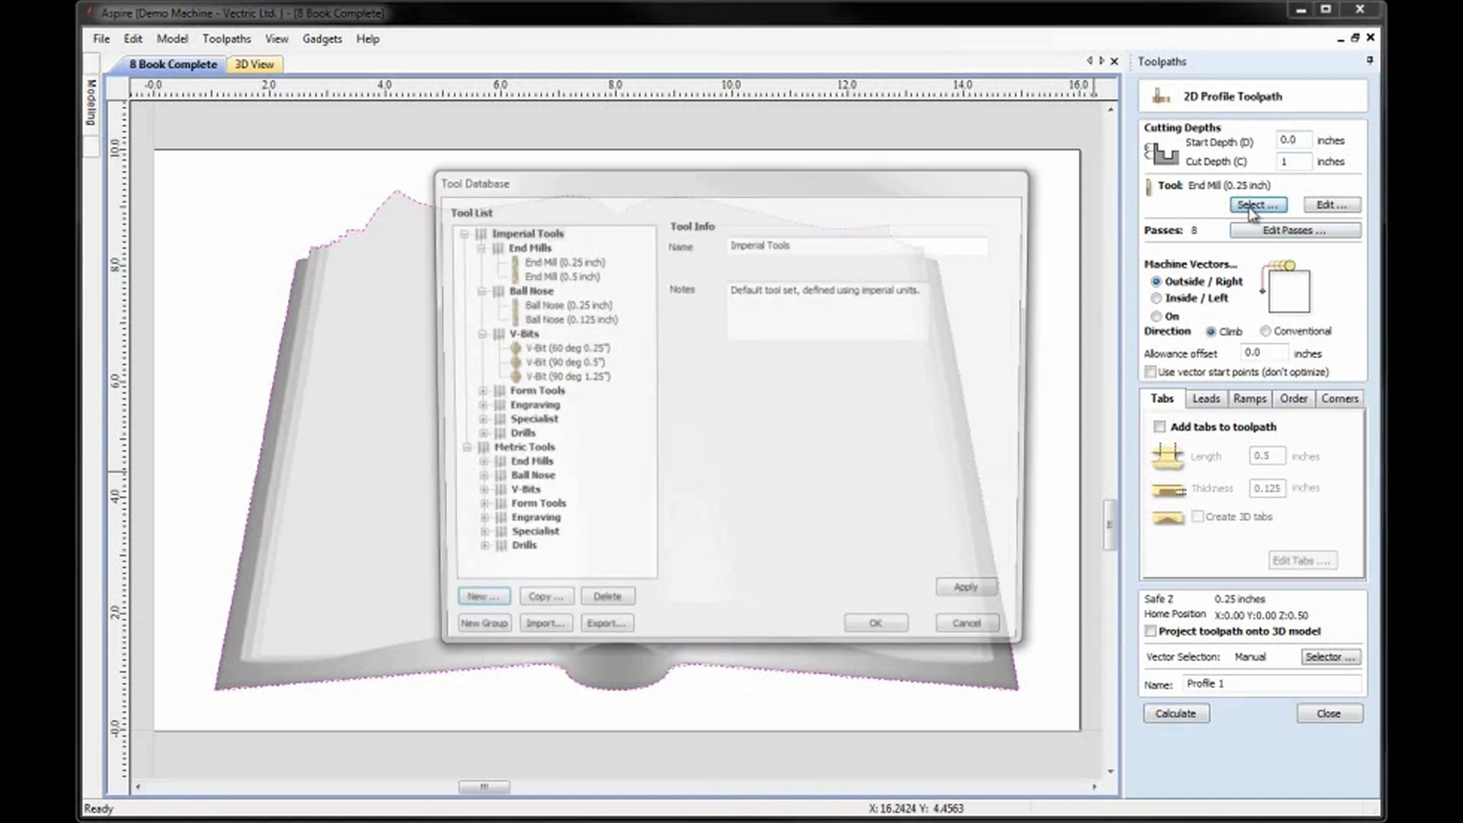
left_click(966, 624)
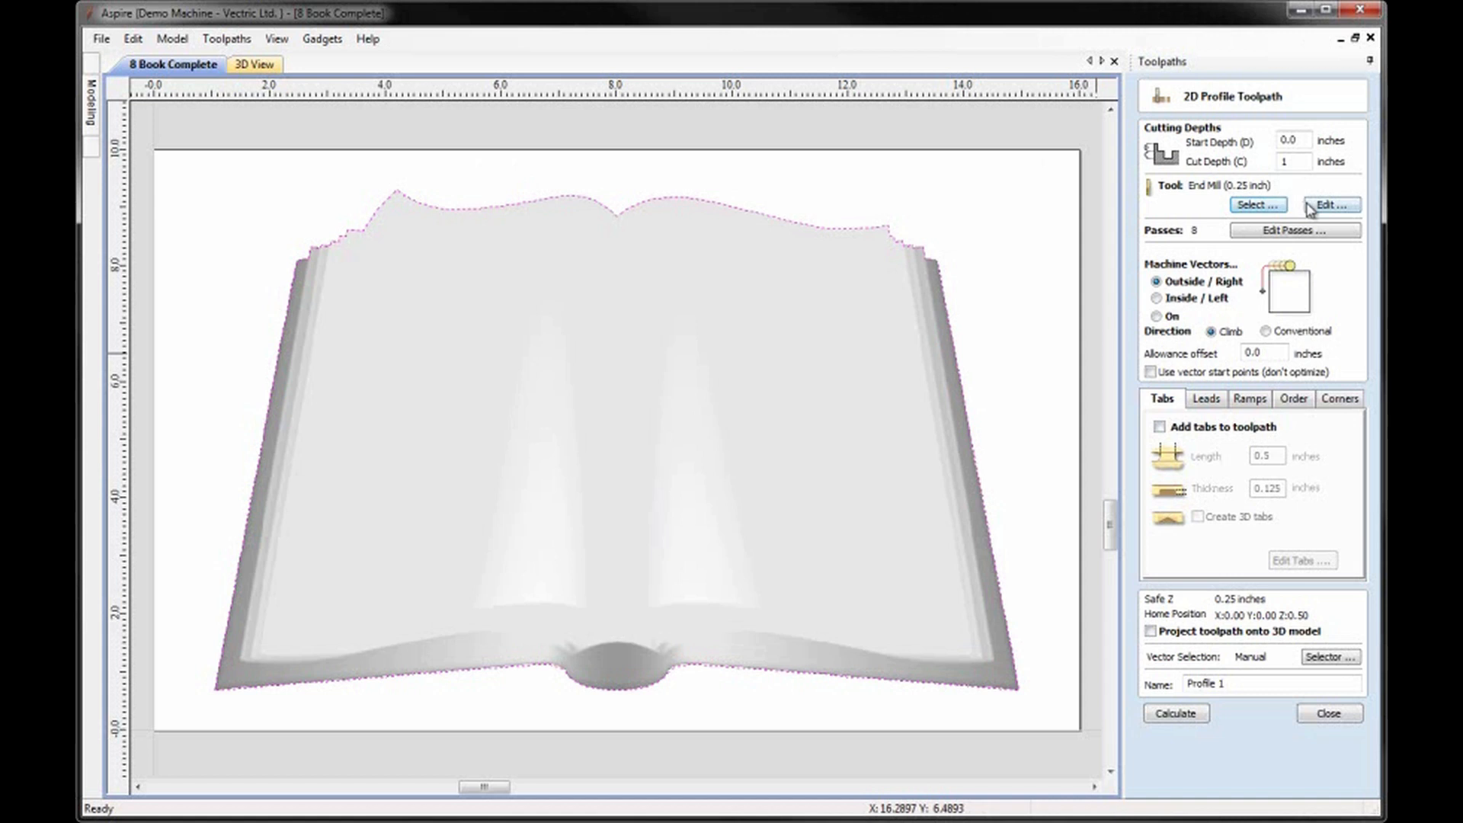
Set the 0.25 inch end mill's pass depth to 0.25 inches and calculate the outside profile toolpath.
left_click(1309, 207)
left_click_drag(723, 444, 676, 445)
type("0.2")
left_click(768, 635)
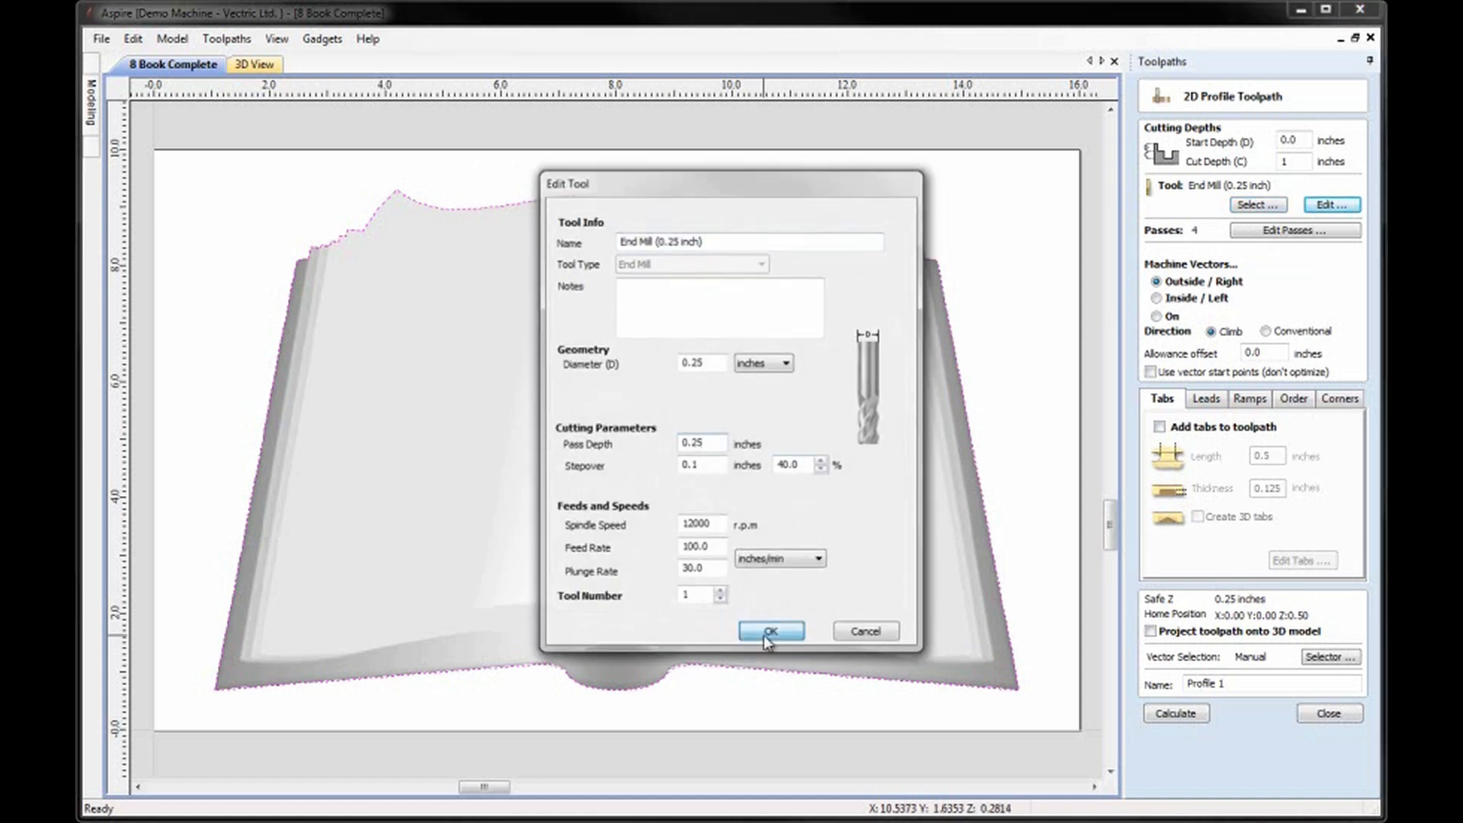
left_click(1176, 713)
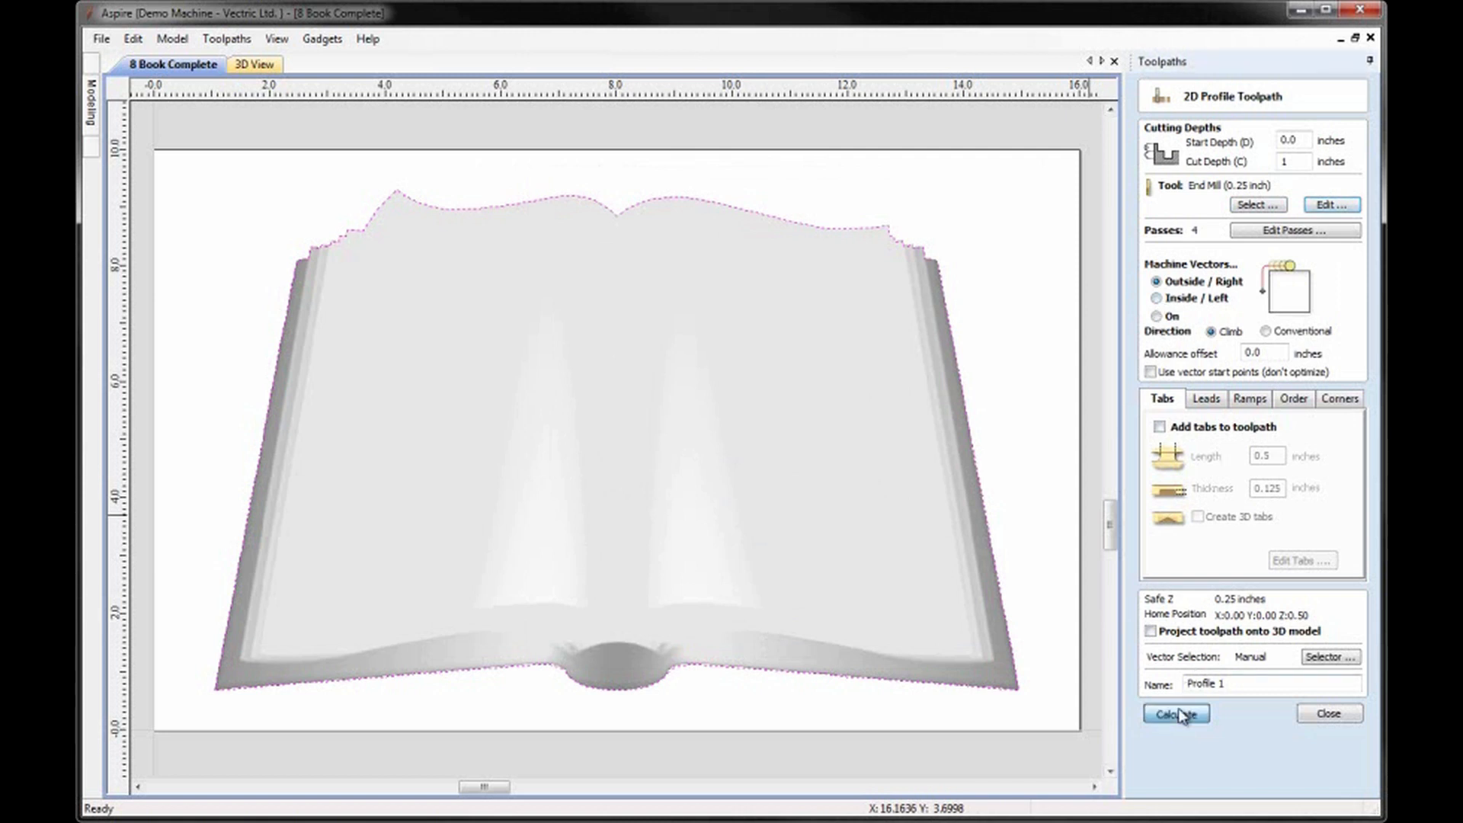
Preview the profile toolpath, remove the waste material around the book, and inspect the cut-out part.
left_click(1280, 464)
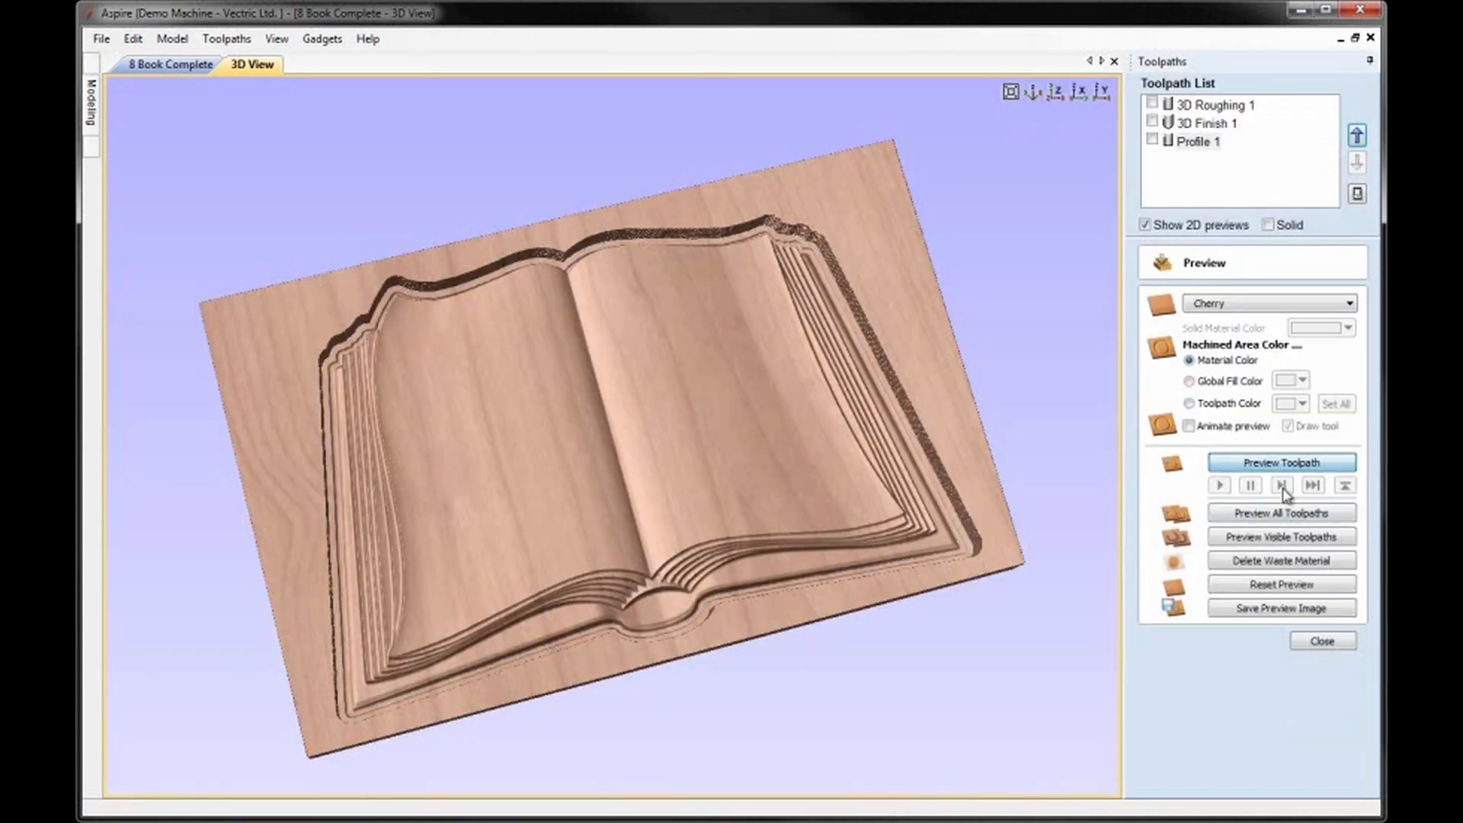
left_click(1284, 568)
left_click_drag(659, 560, 1063, 327)
scroll(789, 354, "up", 5)
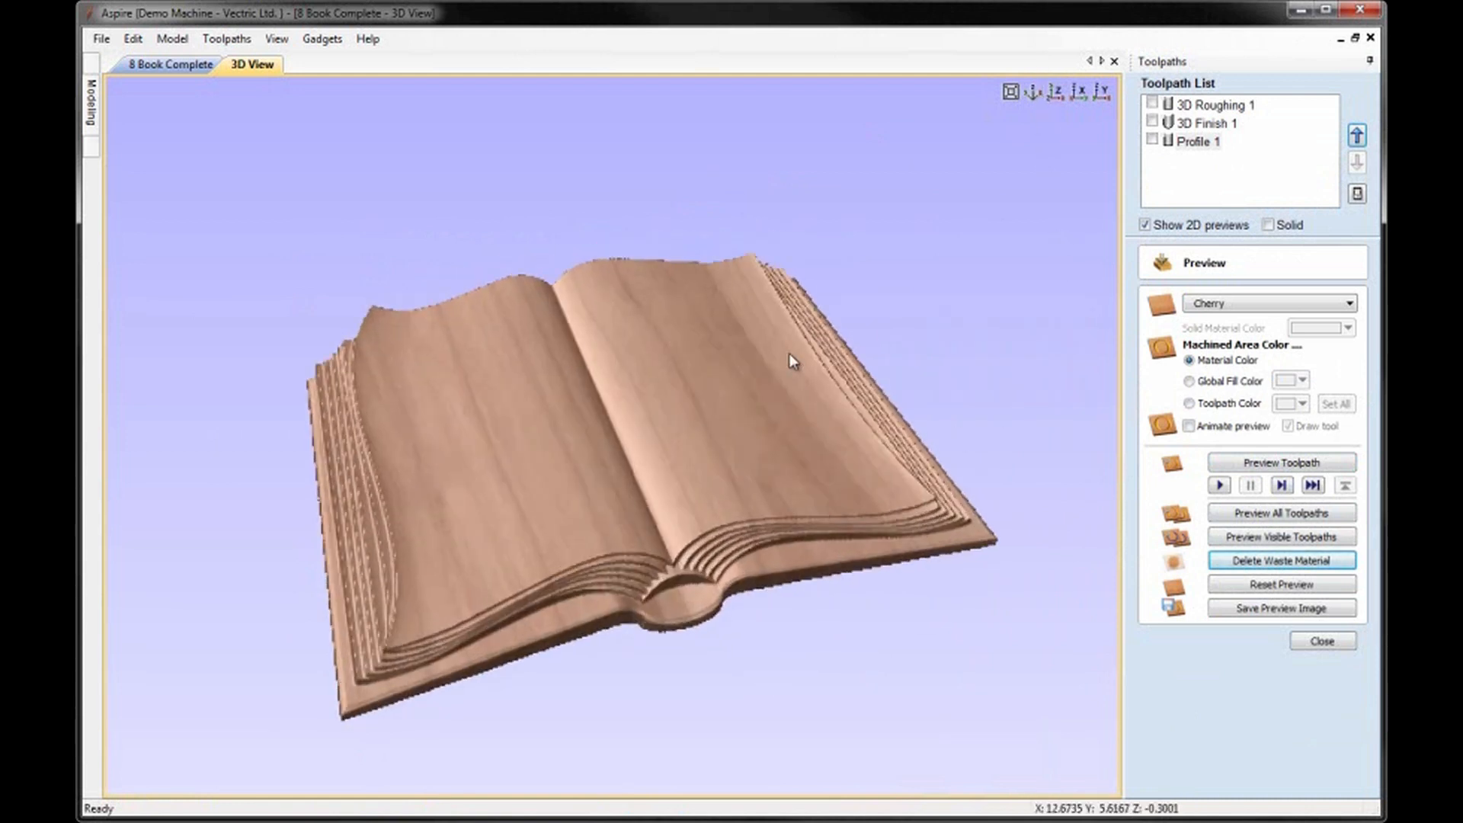
scroll(783, 300, "down", 5)
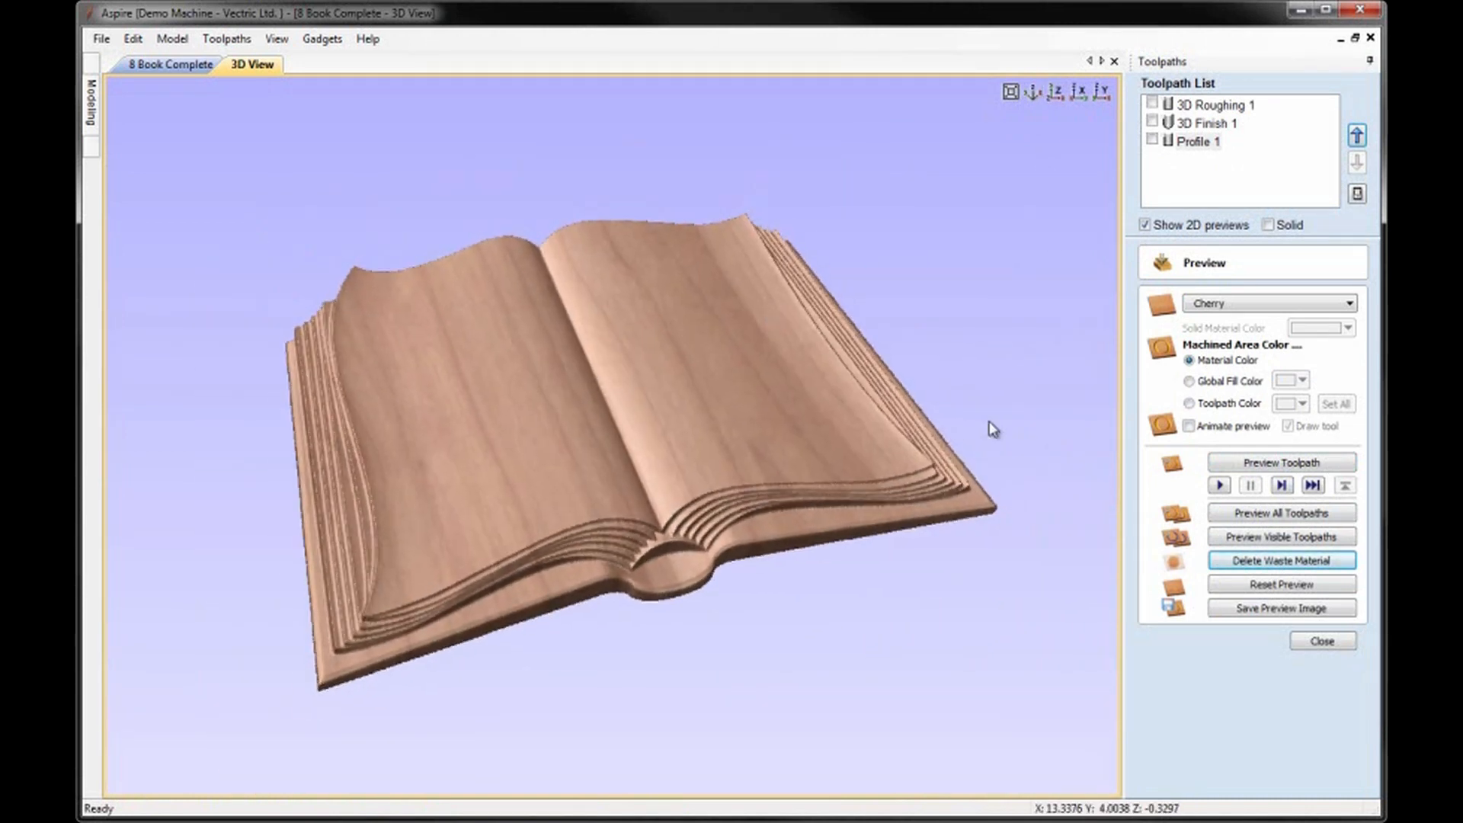
Save the project as a new Aspire file named "9 Book Toolpaths" in the Book folder.
left_click(102, 38)
left_click(141, 140)
left_click(765, 559)
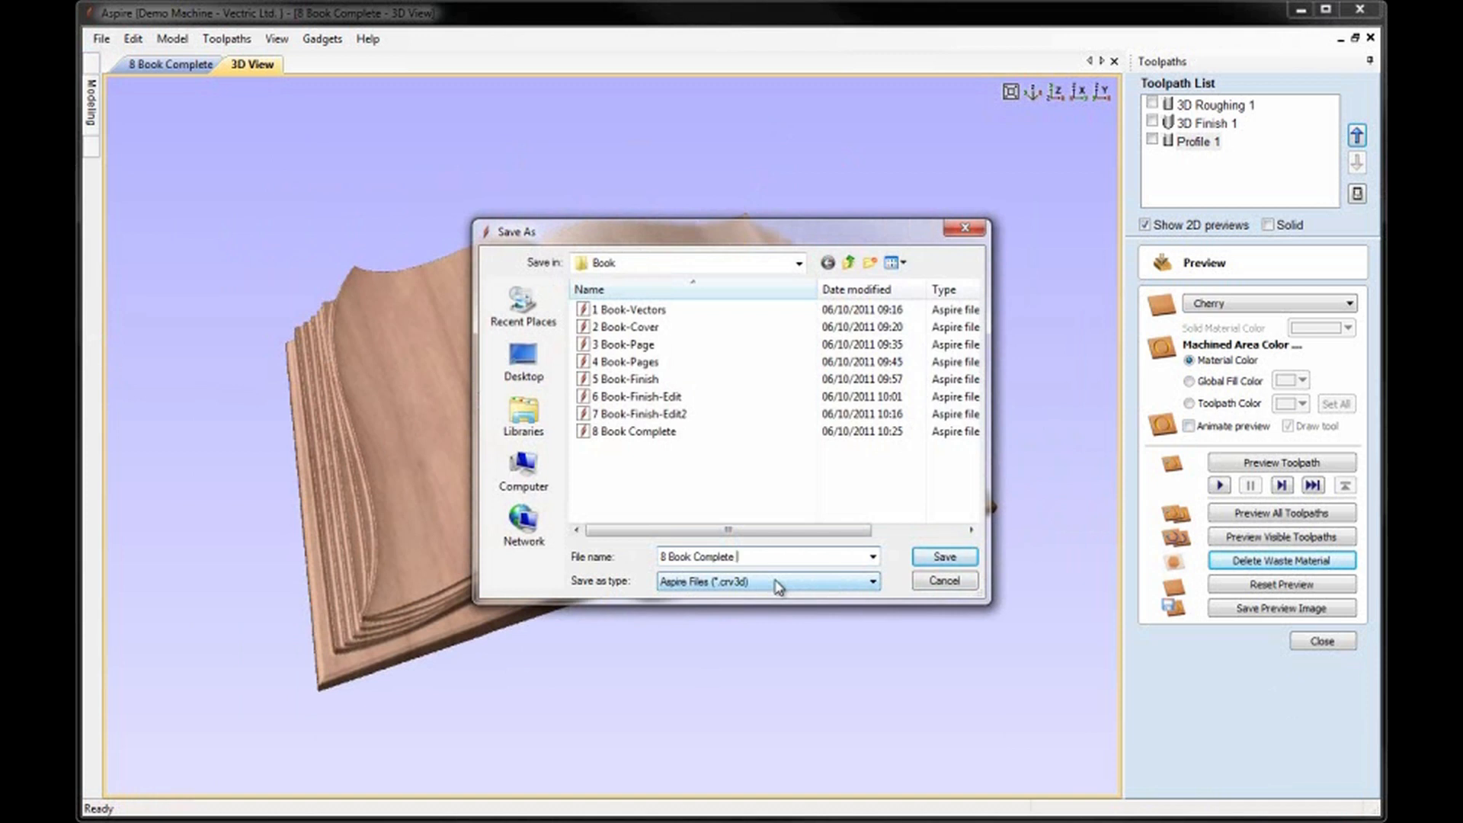
key("BackSpace")
key("BackSpace")
key("BackSpace")
key("BackSpace")
key("BackSpace")
key("BackSpace")
key("BackSpace")
key("BackSpace")
key("BackSpace")
key("BackSpace")
key("BackSpace")
key("BackSpace")
key("BackSpace")
key("BackSpace")
key("BackSpace")
key("BackSpace")
left_click(943, 557)
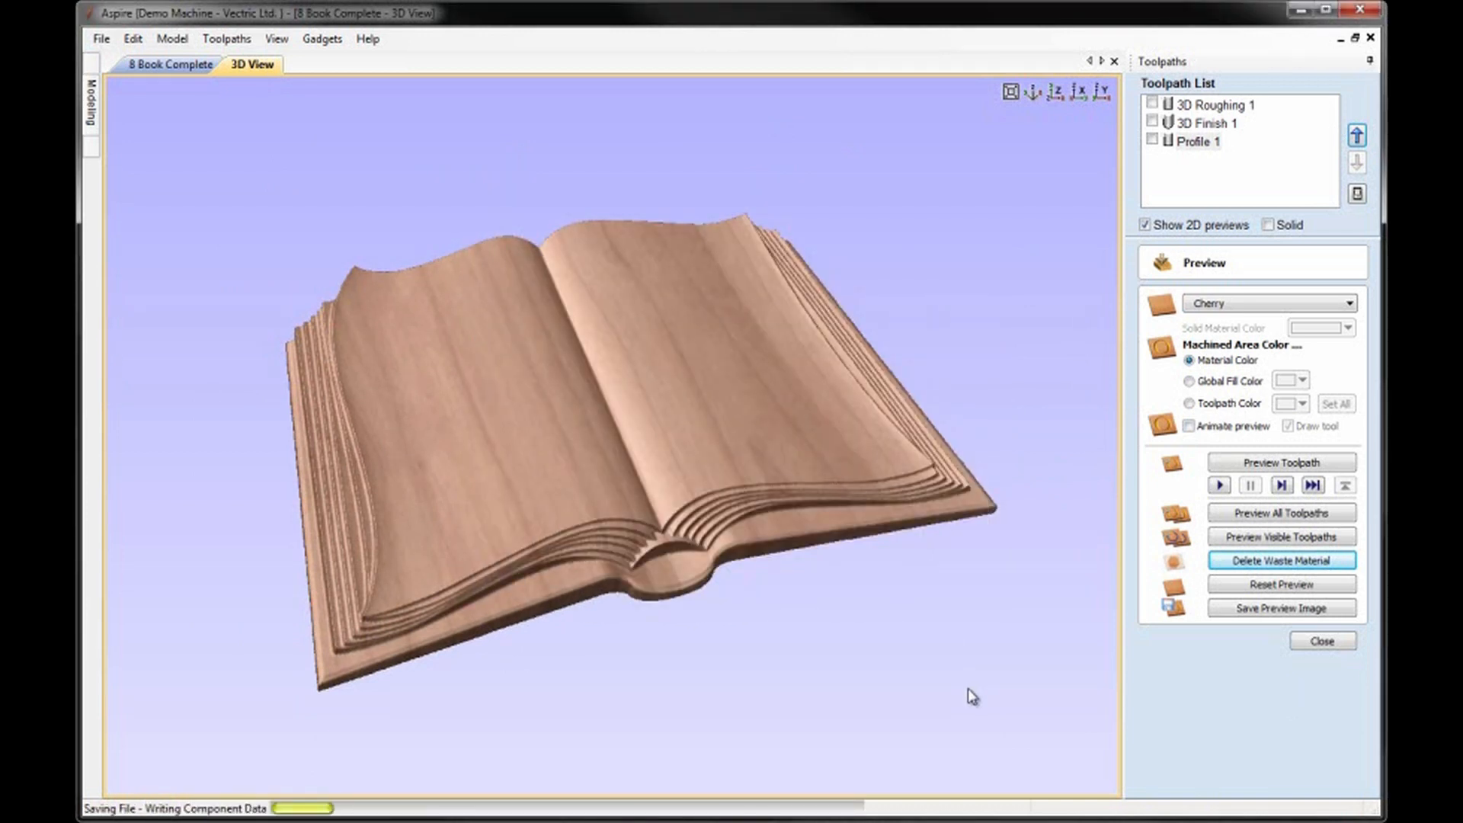